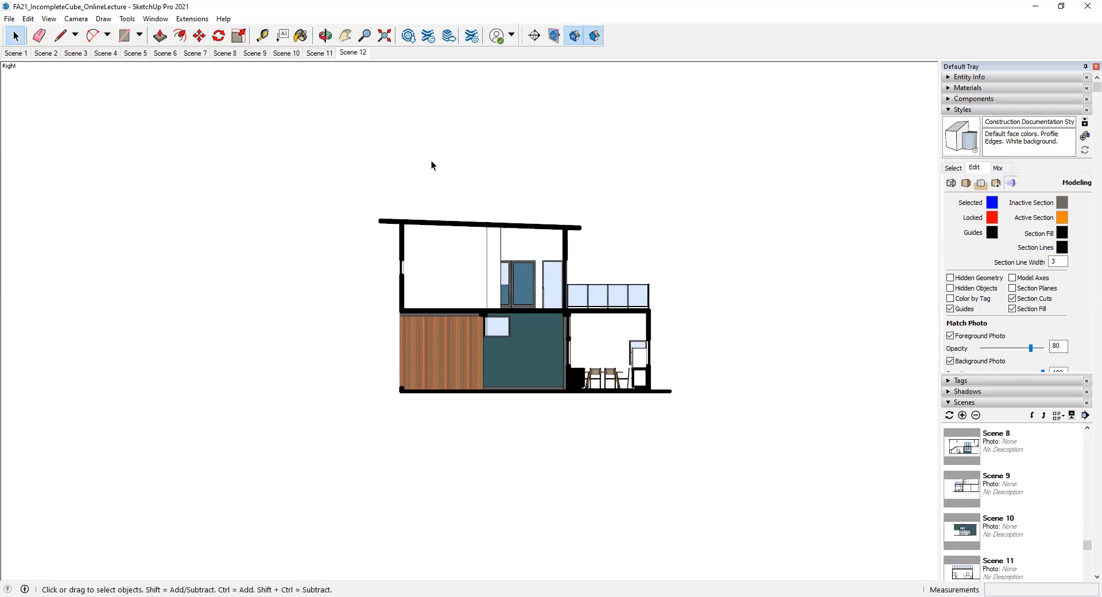
- Send the SketchUp house model to LayOut
{"action": "left_click", "coordinate": [9, 19]}
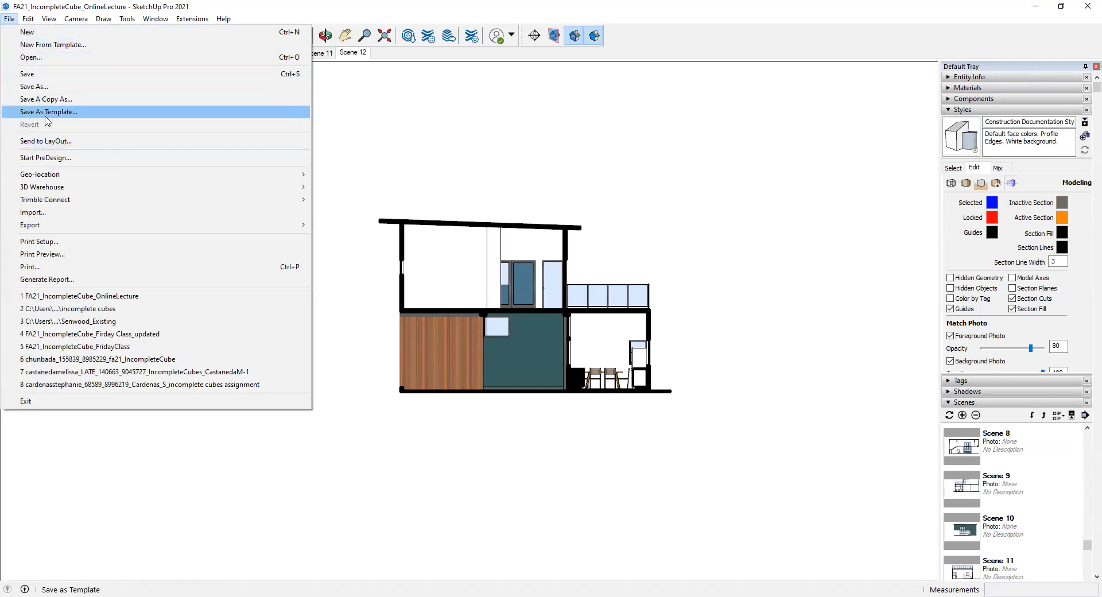
{"action": "left_click", "coordinate": [59, 141]}
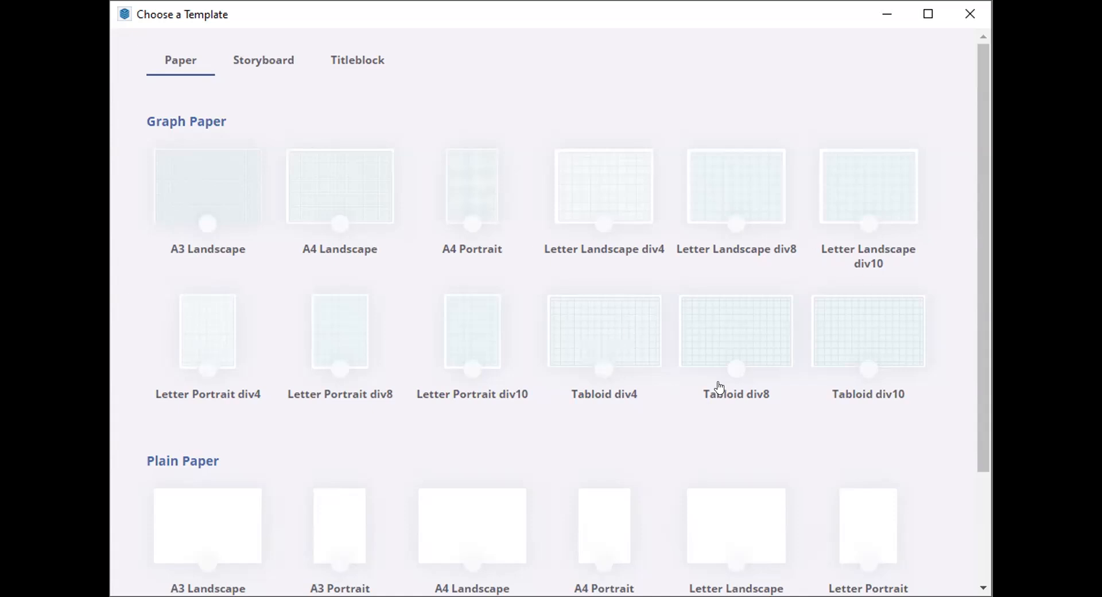
- Browse the paper, storyboard and titleblock templates, examining the available titleblock styles and page sizes
{"action": "scroll", "coordinate": [580, 405], "scroll_direction": "down", "scroll_amount": 3}
{"action": "scroll", "coordinate": [402, 460], "scroll_direction": "up", "scroll_amount": 5}
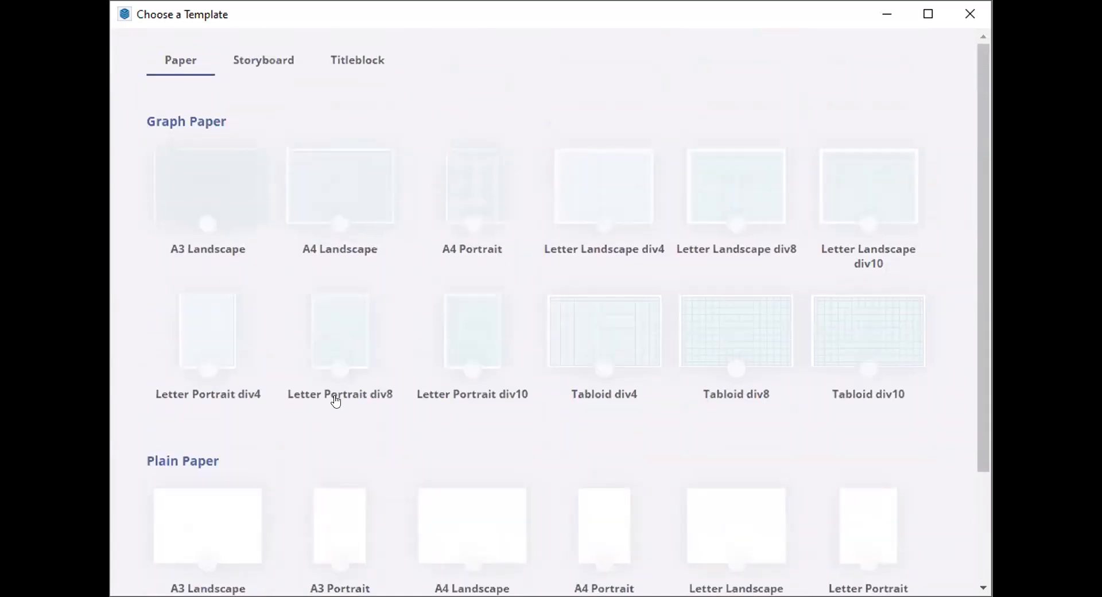
{"action": "left_click", "coordinate": [290, 69]}
{"action": "left_click", "coordinate": [360, 65]}
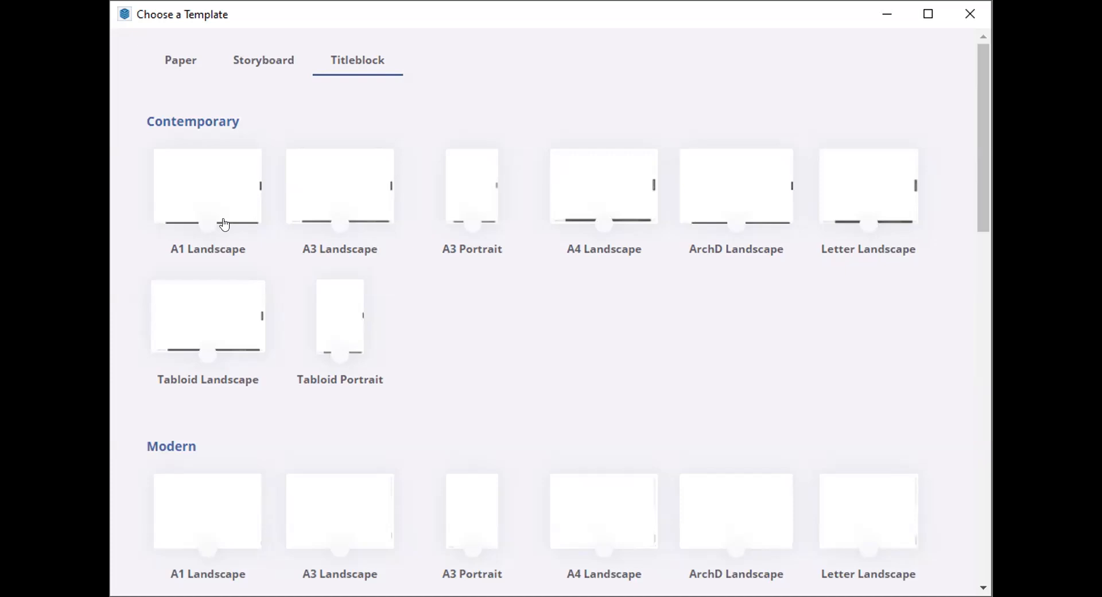
{"action": "scroll", "coordinate": [434, 299], "scroll_direction": "down", "scroll_amount": 2}
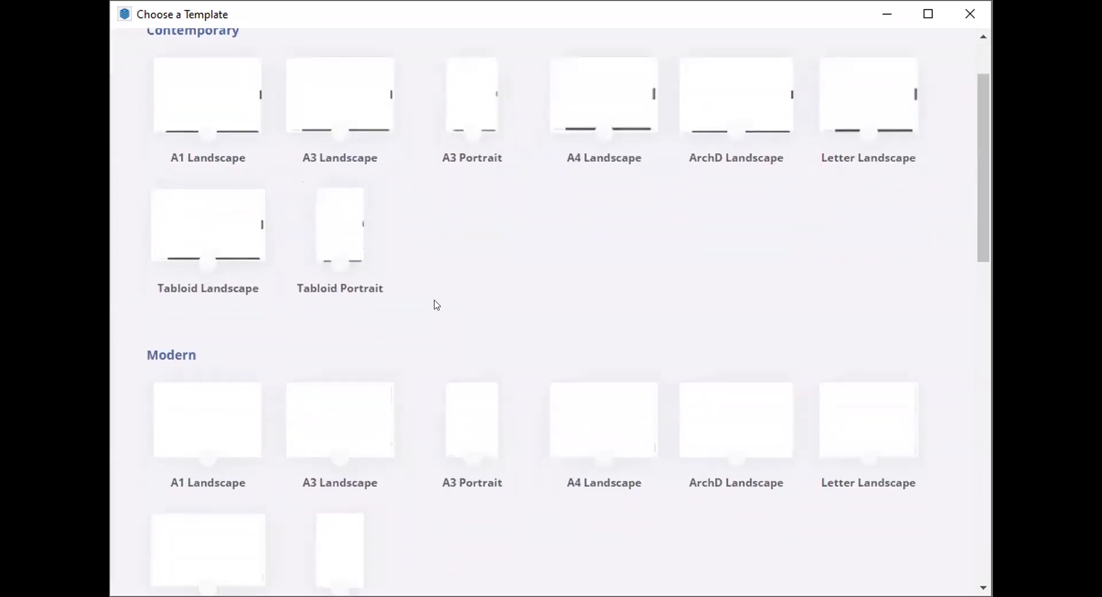
{"action": "scroll", "coordinate": [442, 310], "scroll_direction": "down", "scroll_amount": 6}
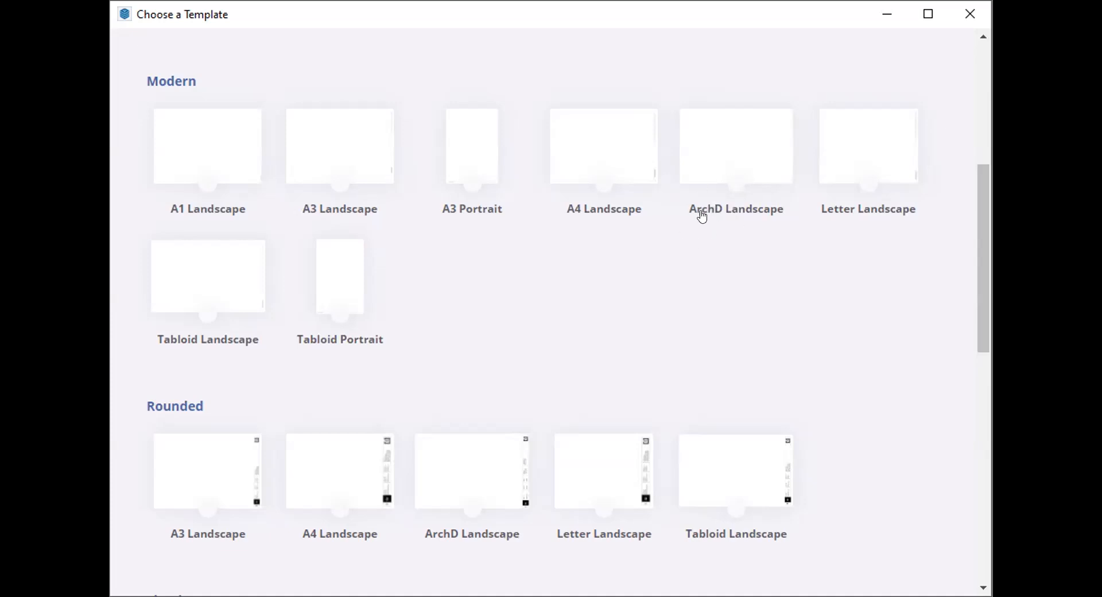
{"action": "scroll", "coordinate": [468, 414], "scroll_direction": "down", "scroll_amount": 3}
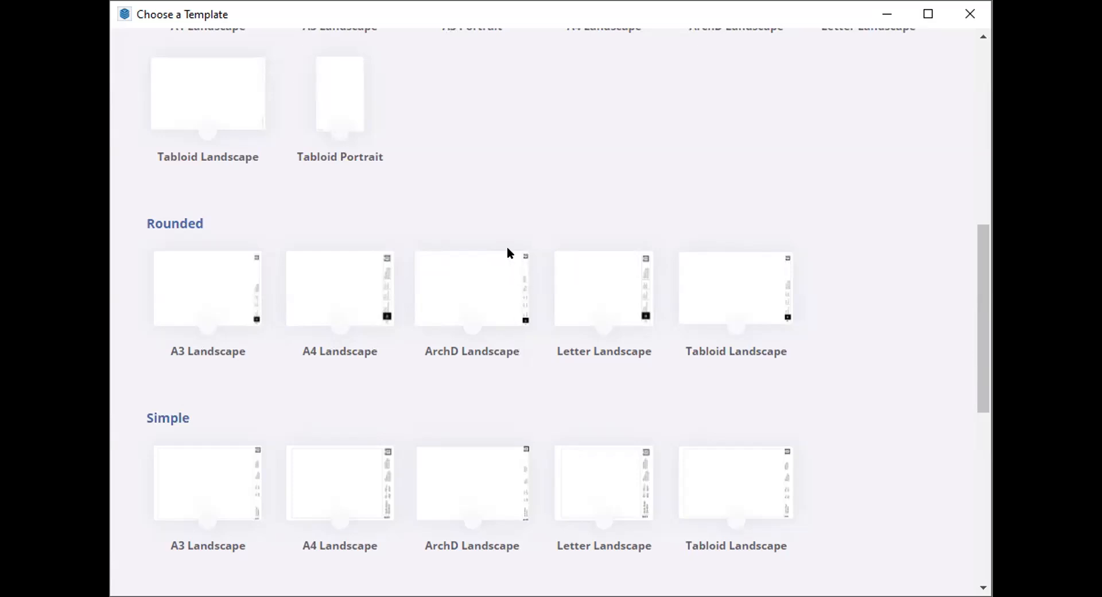
{"action": "scroll", "coordinate": [525, 341], "scroll_direction": "down", "scroll_amount": 1}
{"action": "scroll", "coordinate": [526, 345], "scroll_direction": "down", "scroll_amount": 1}
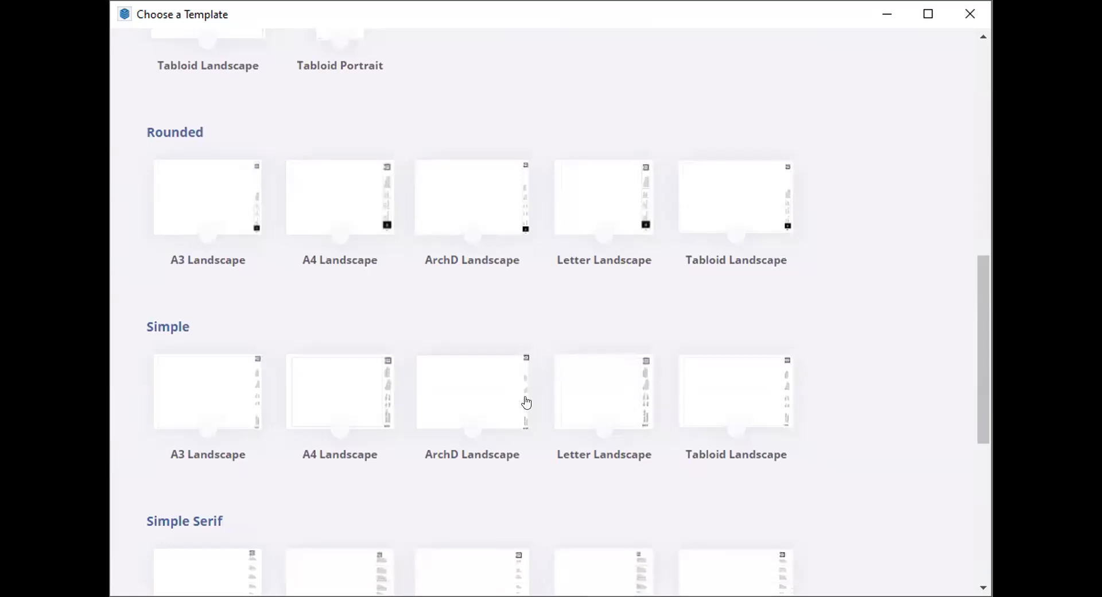
{"action": "scroll", "coordinate": [510, 450], "scroll_direction": "down", "scroll_amount": 3}
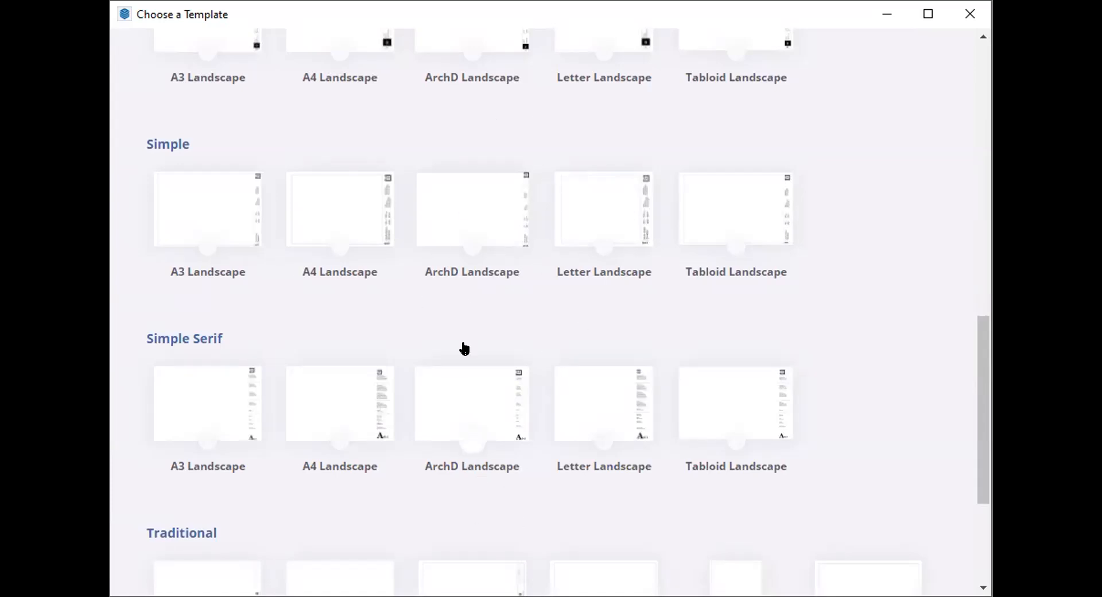
{"action": "scroll", "coordinate": [430, 231], "scroll_direction": "up", "scroll_amount": 2}
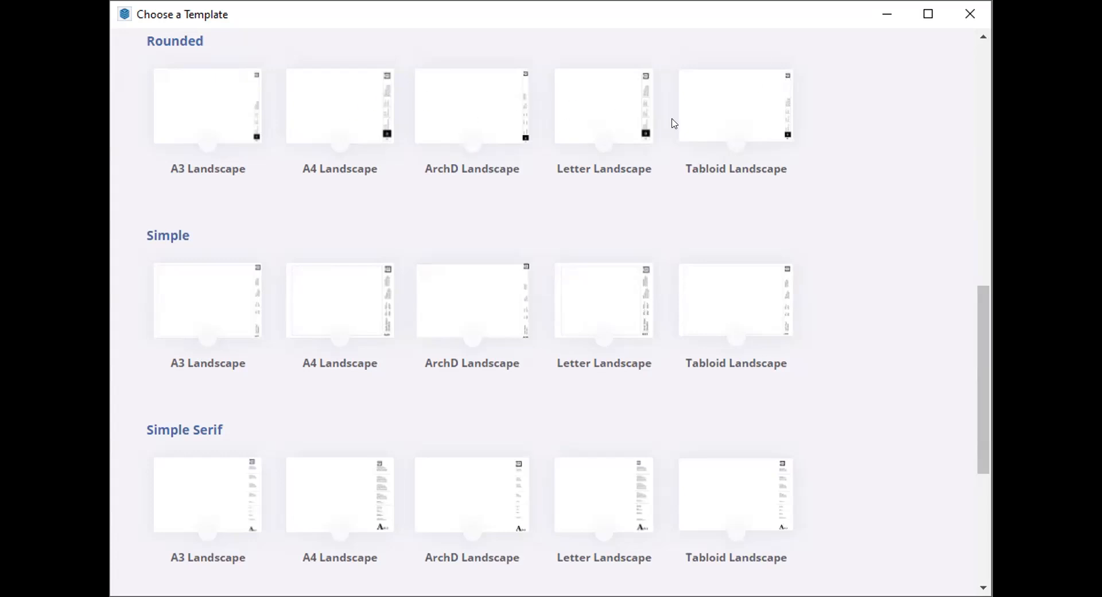
{"action": "scroll", "coordinate": [451, 201], "scroll_direction": "up", "scroll_amount": 5}
{"action": "scroll", "coordinate": [553, 254], "scroll_direction": "down", "scroll_amount": 2}
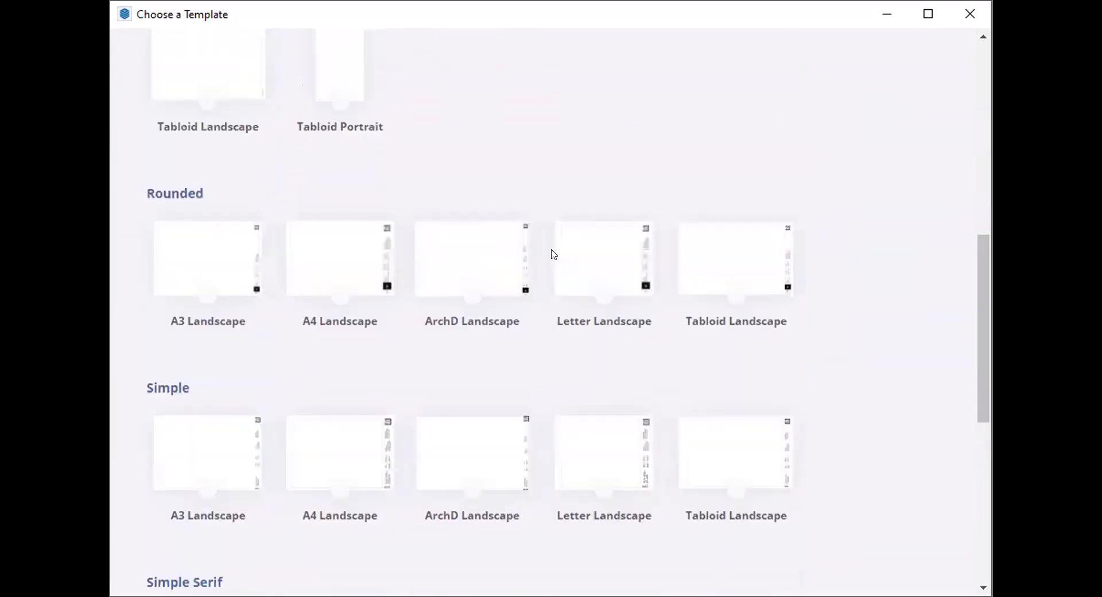
{"action": "scroll", "coordinate": [534, 201], "scroll_direction": "down", "scroll_amount": 5}
{"action": "scroll", "coordinate": [436, 460], "scroll_direction": "down", "scroll_amount": 5}
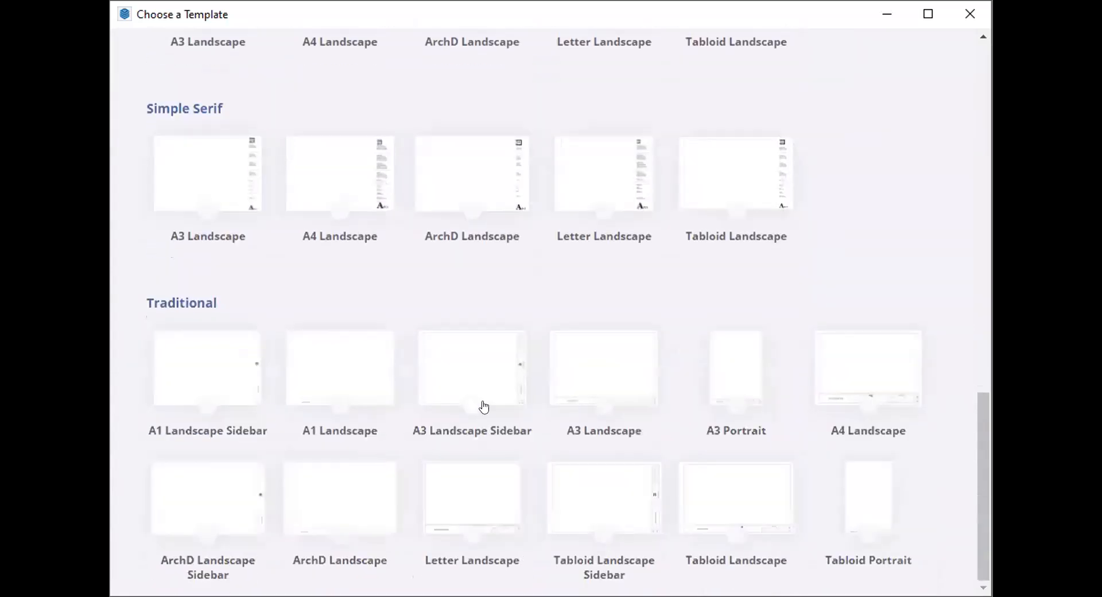
{"action": "scroll", "coordinate": [507, 286], "scroll_direction": "up", "scroll_amount": 15}
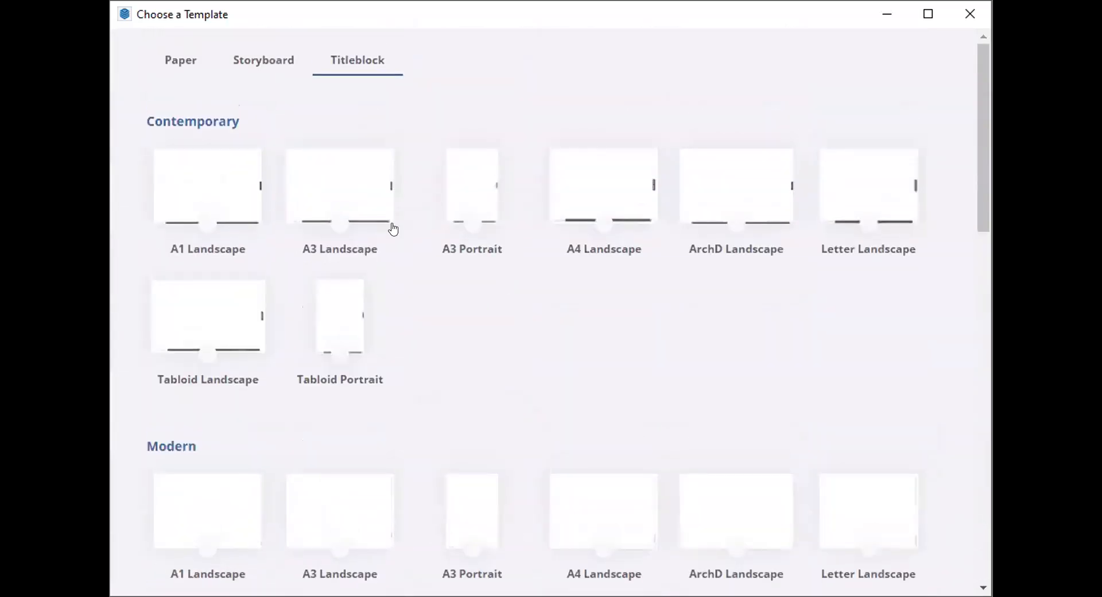
- Start the document from the Letter Landscape plain paper template
{"action": "left_click", "coordinate": [173, 56]}
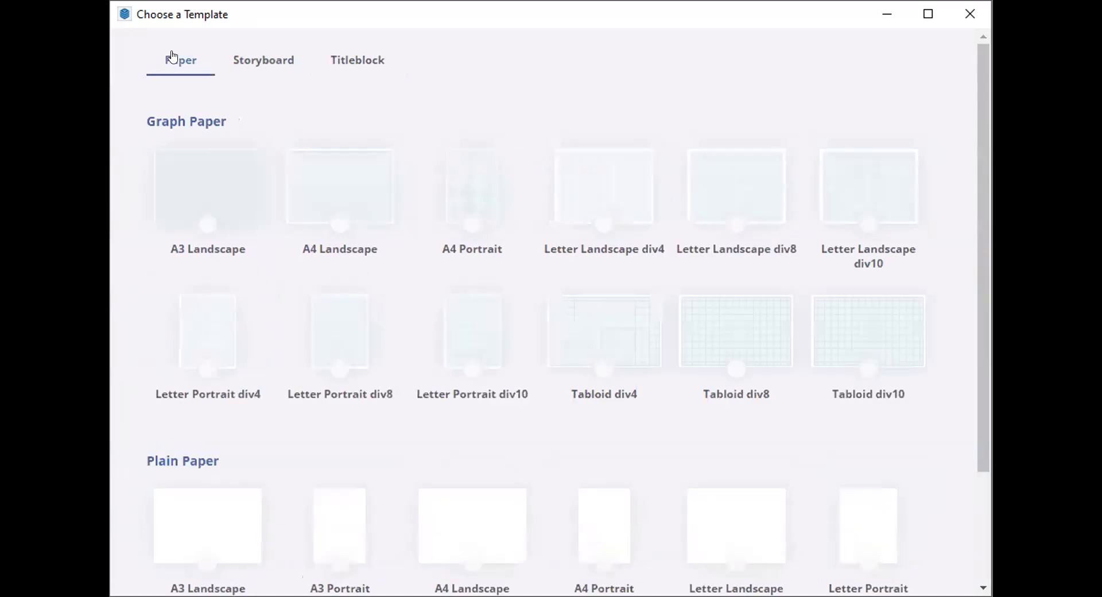
{"action": "scroll", "coordinate": [229, 214], "scroll_direction": "down", "scroll_amount": 3}
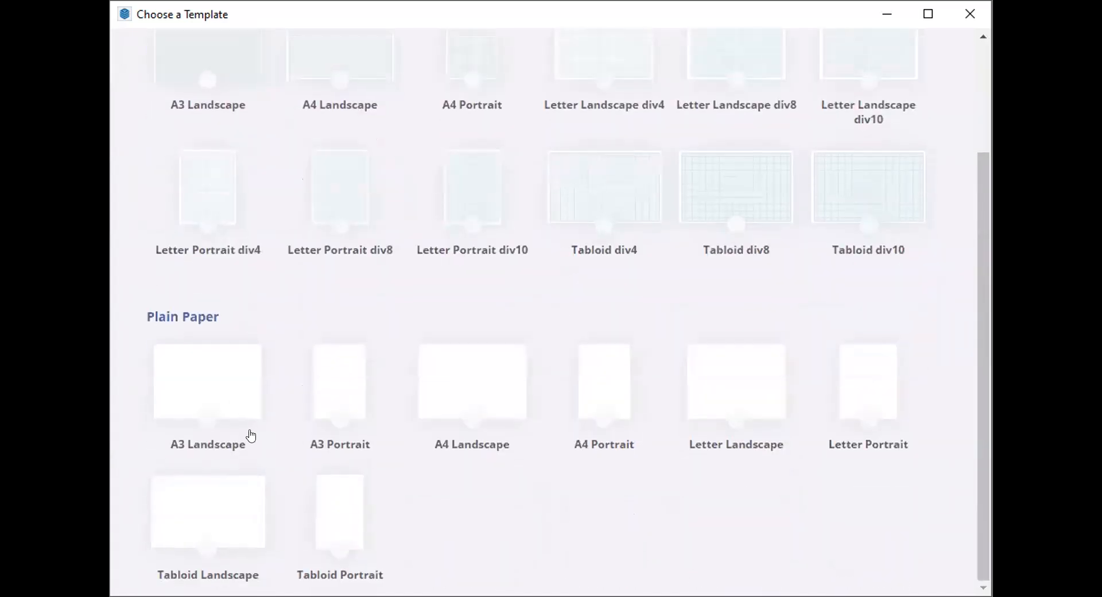
{"action": "left_click", "coordinate": [752, 383]}
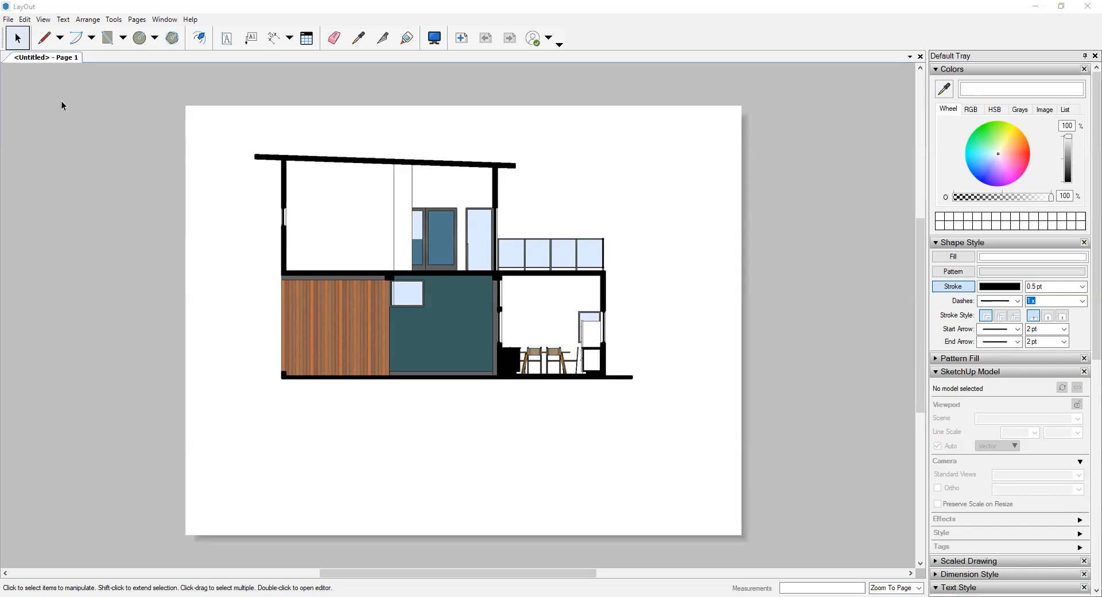
{"action": "left_click", "coordinate": [451, 84]}
{"action": "left_click", "coordinate": [166, 20]}
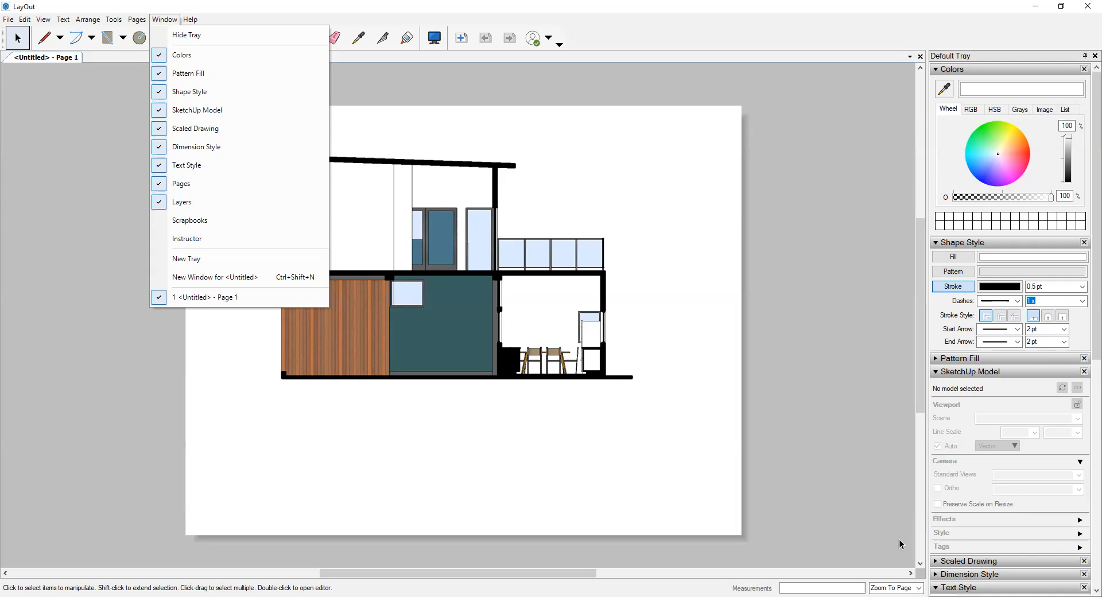
{"action": "left_click", "coordinate": [827, 164]}
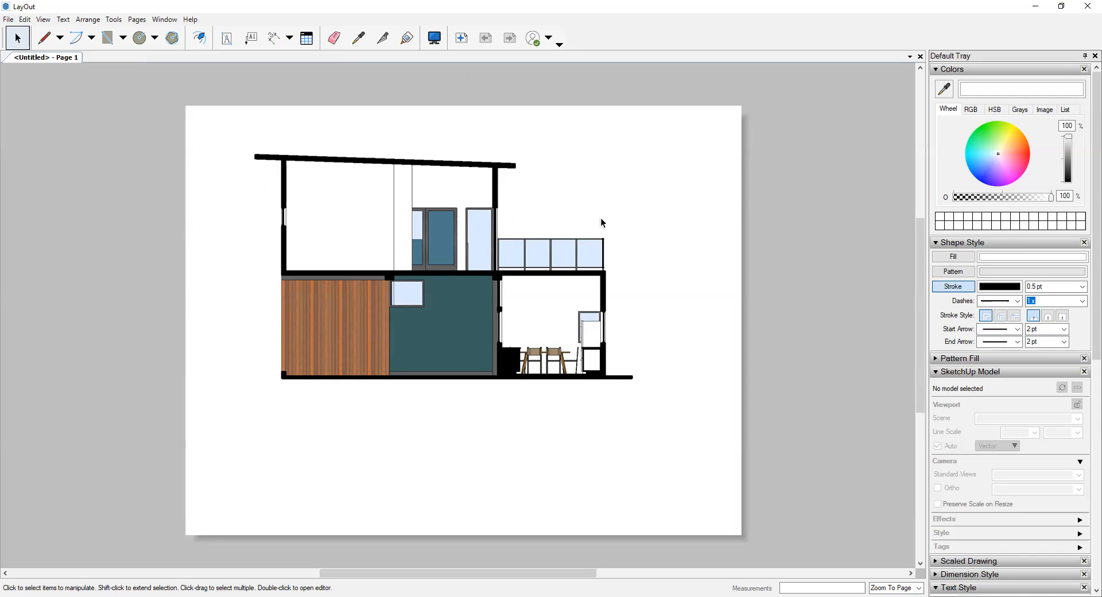
- Set the model viewport on the page to show Scene 1
{"action": "left_click", "coordinate": [375, 267]}
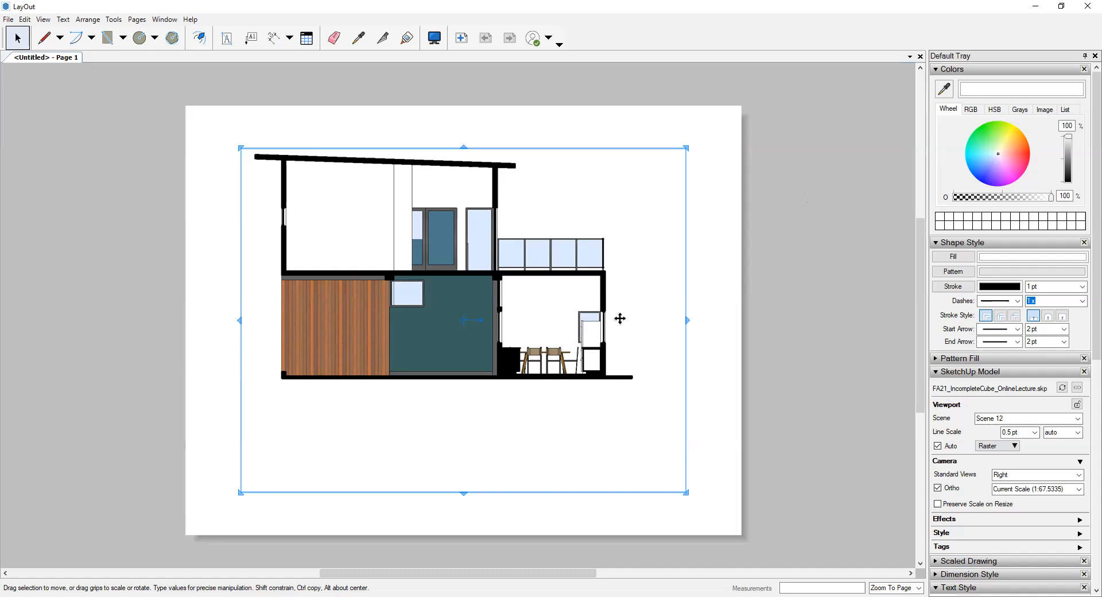
{"action": "left_click", "coordinate": [807, 231]}
{"action": "left_click", "coordinate": [438, 206]}
{"action": "left_click", "coordinate": [1079, 421]}
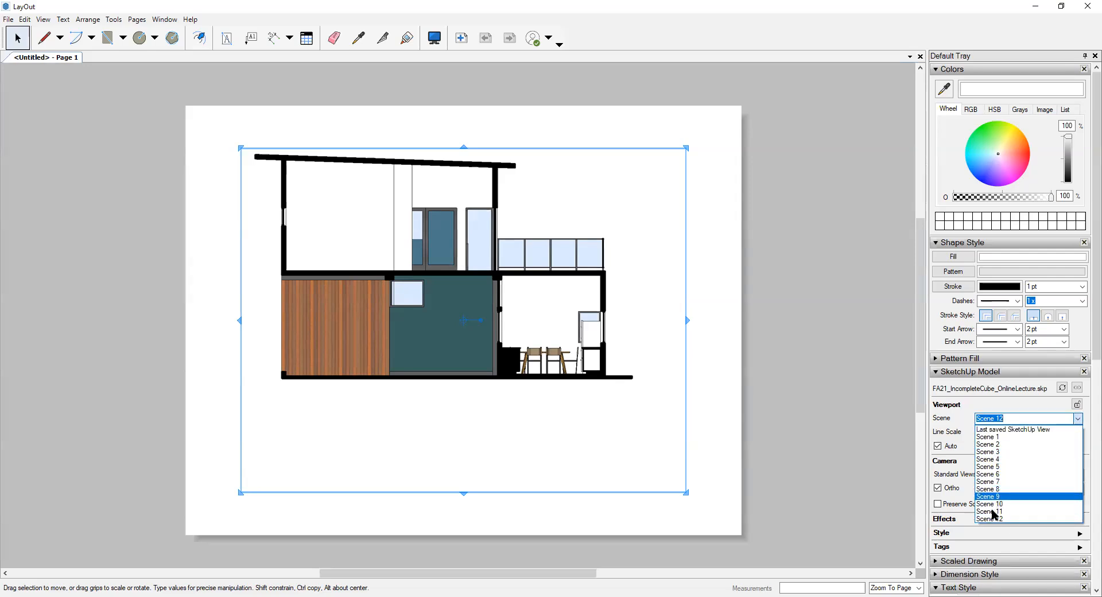
{"action": "left_click", "coordinate": [985, 438]}
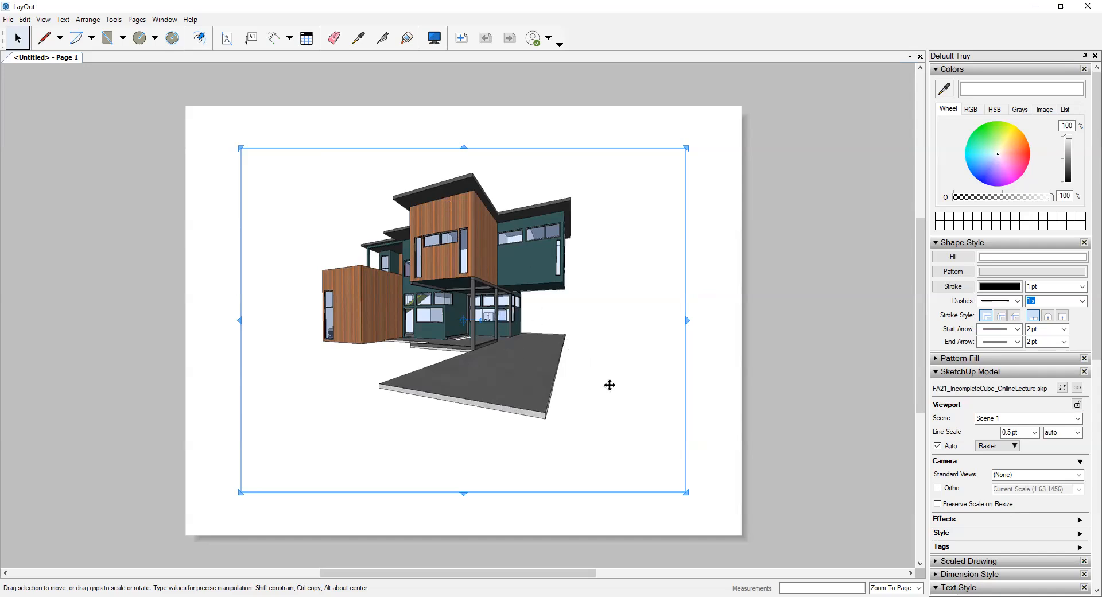
- Enlarge the Scene 1 viewport from two opposite corners until its frame extends past the page edges and the house fills the page
{"action": "scroll", "coordinate": [698, 491], "scroll_direction": "down", "scroll_amount": 2}
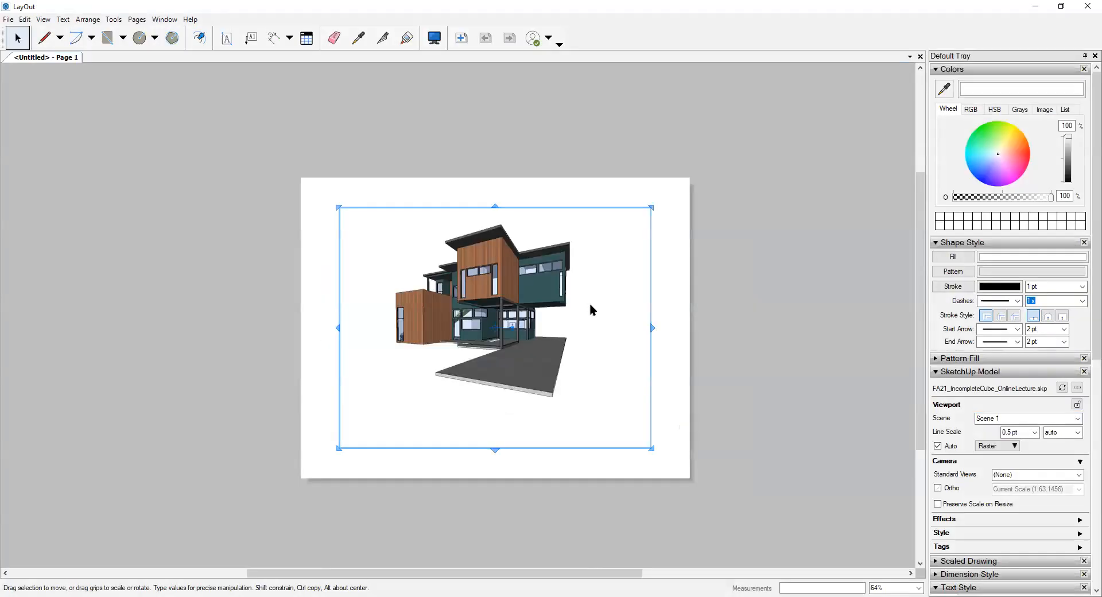
{"action": "left_click", "coordinate": [590, 303]}
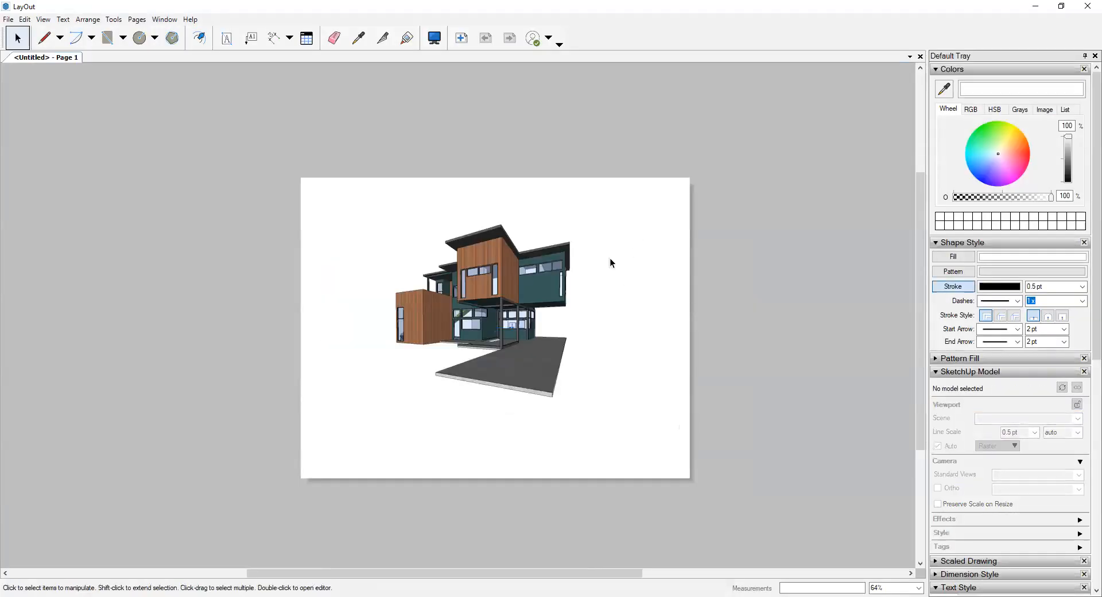
{"action": "left_click", "coordinate": [498, 285]}
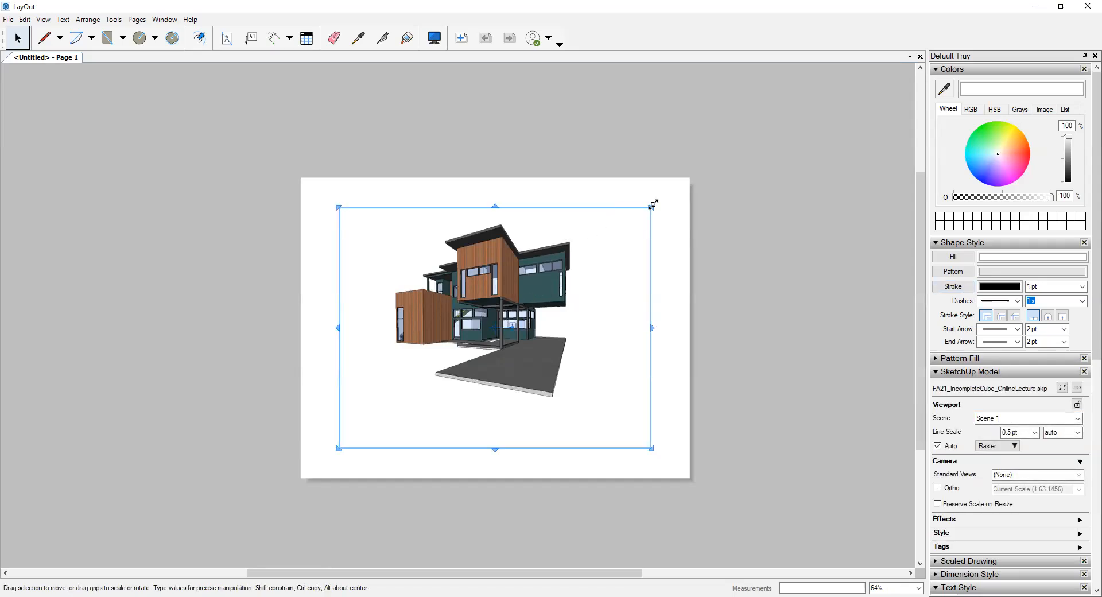
{"action": "left_click_drag", "start_coordinate": [653, 205], "coordinate": [724, 163]}
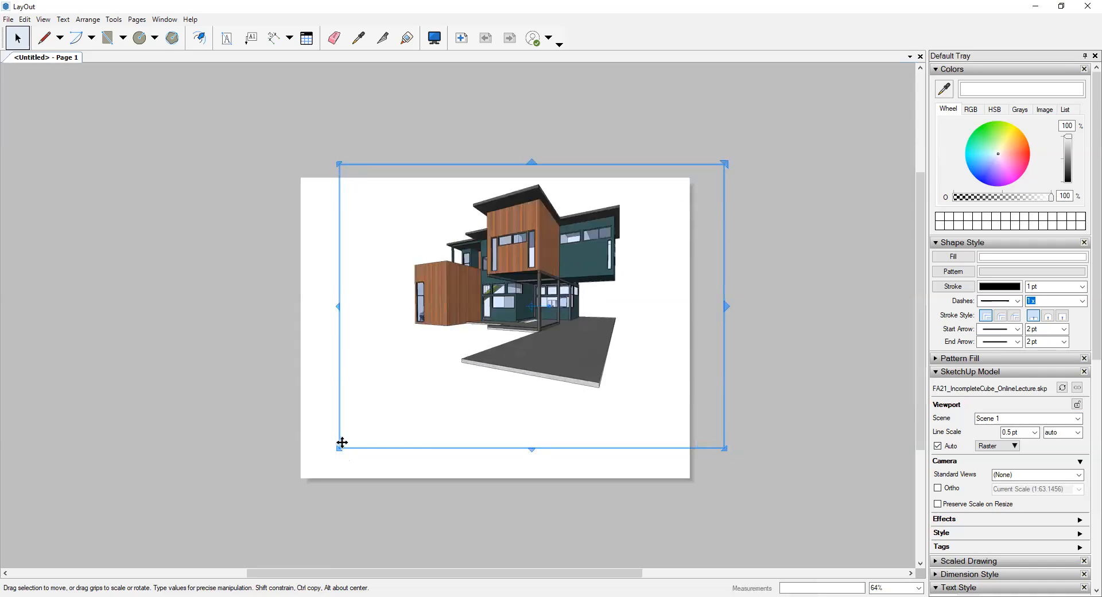
{"action": "left_click_drag", "start_coordinate": [338, 448], "coordinate": [231, 544]}
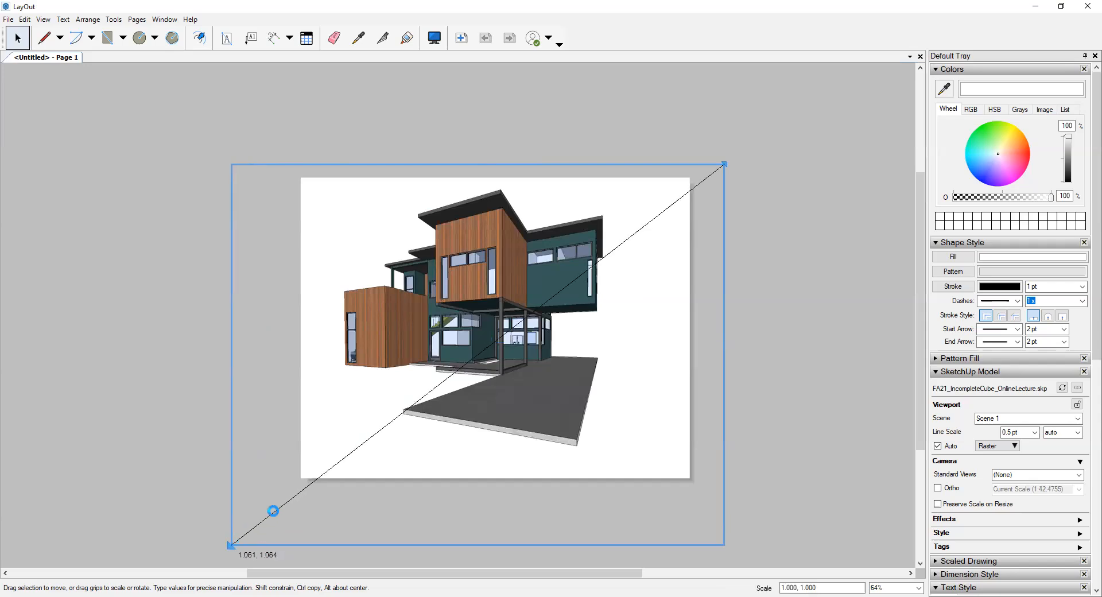
{"action": "left_click", "coordinate": [799, 246]}
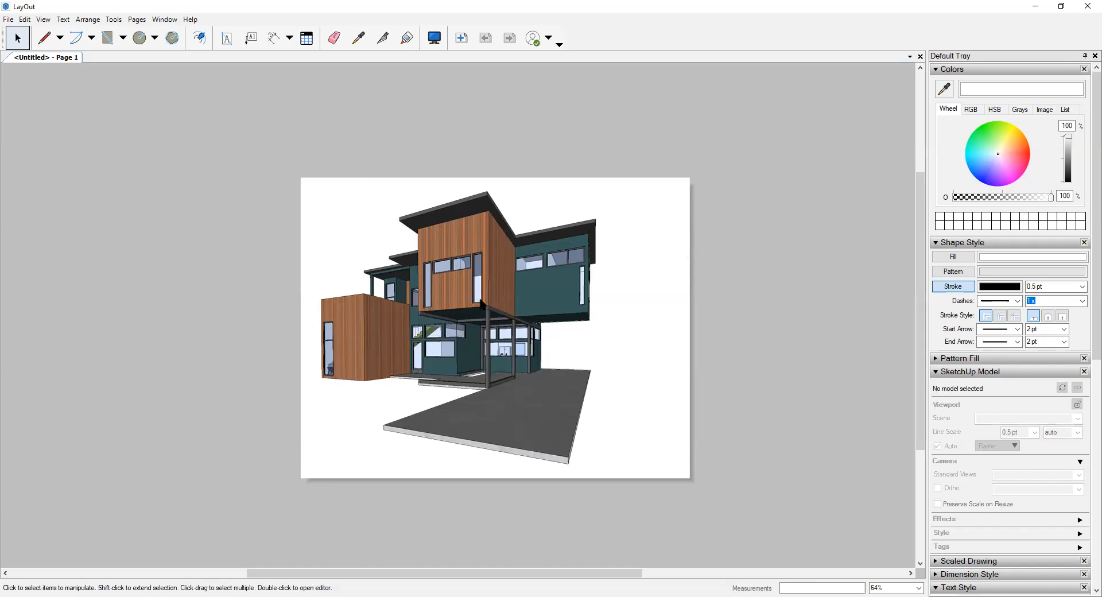
- Shift the enlarged viewport slightly to the right so the house sits more centrally on the page
{"action": "left_click", "coordinate": [497, 312]}
{"action": "left_click_drag", "start_coordinate": [499, 304], "coordinate": [527, 300]}
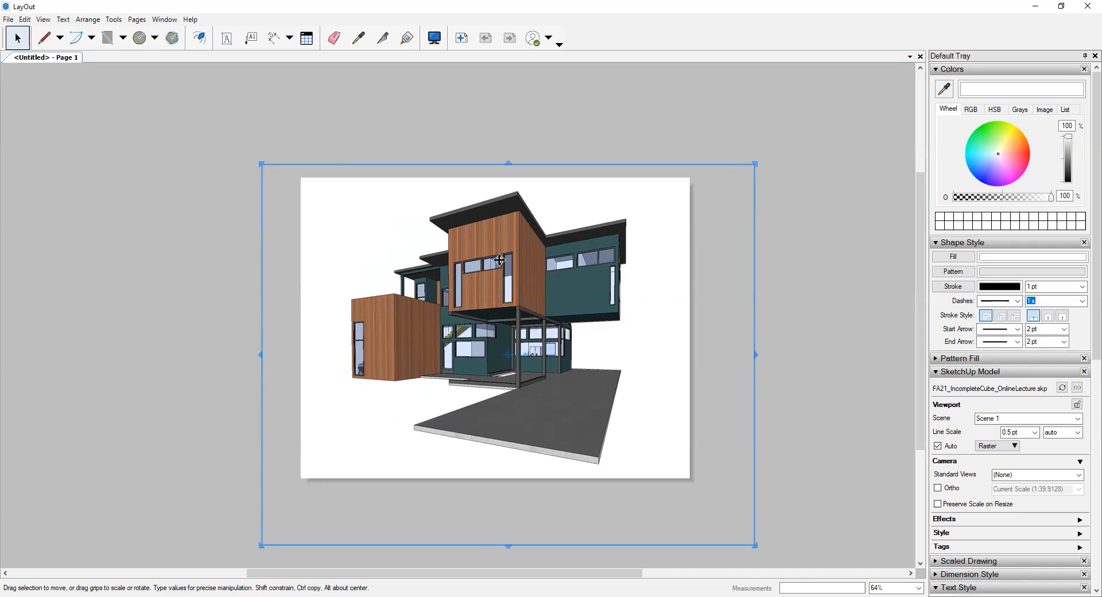
{"action": "left_click", "coordinate": [734, 187]}
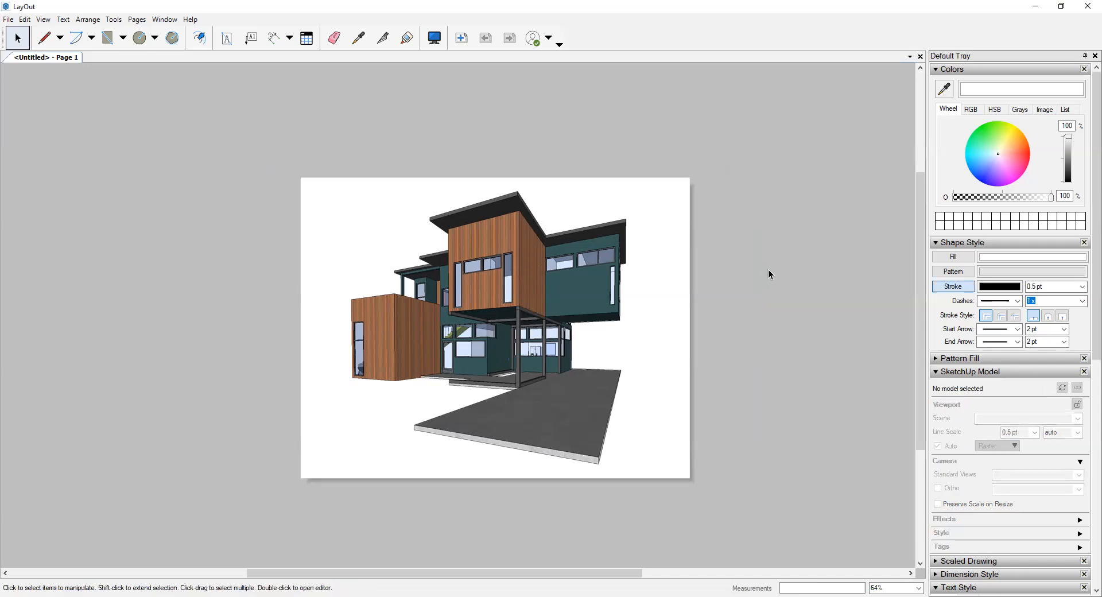
{"action": "scroll", "coordinate": [767, 270], "scroll_direction": "down", "scroll_amount": 3}
{"action": "scroll", "coordinate": [790, 315], "scroll_direction": "up", "scroll_amount": 2}
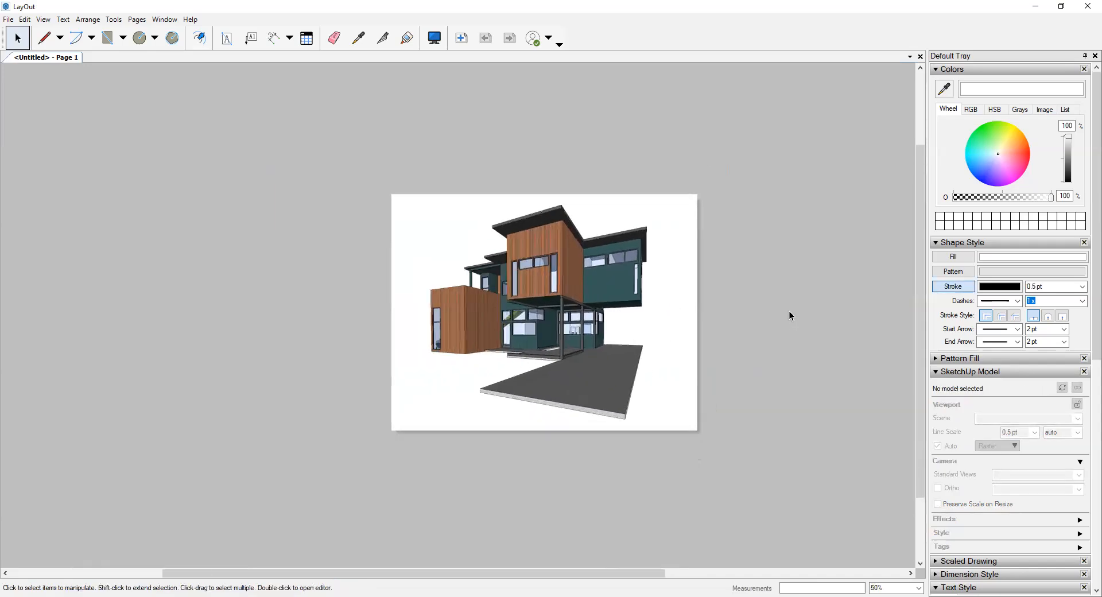
{"action": "middle_click_drag", "start_coordinate": [498, 299], "coordinate": [415, 262]}
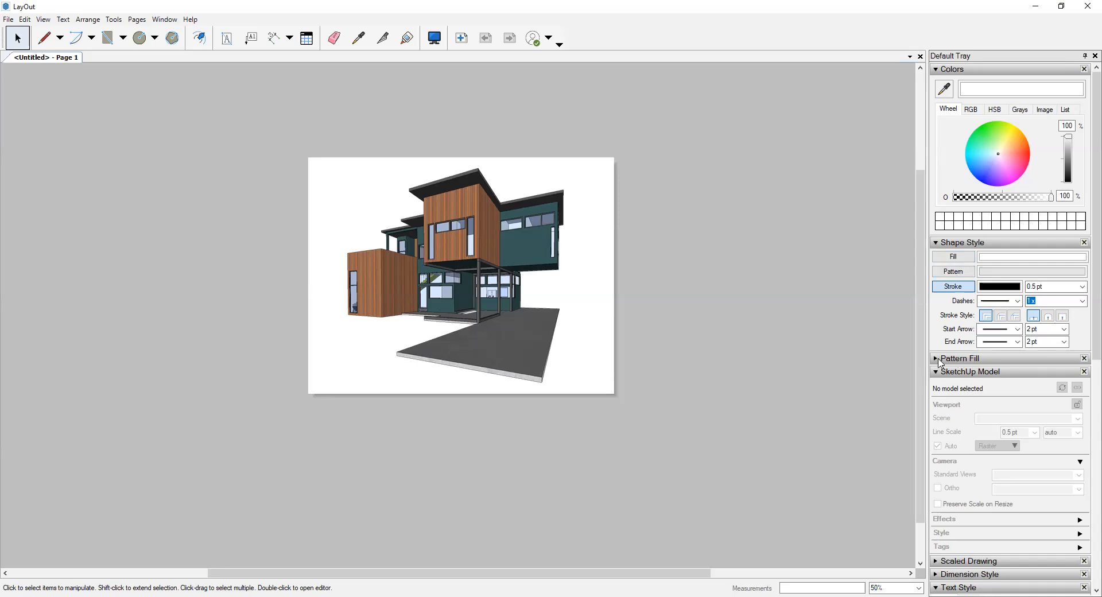
- Add a second page to the document and open the new blank Page 2
{"action": "scroll", "coordinate": [963, 376], "scroll_direction": "down", "scroll_amount": 3}
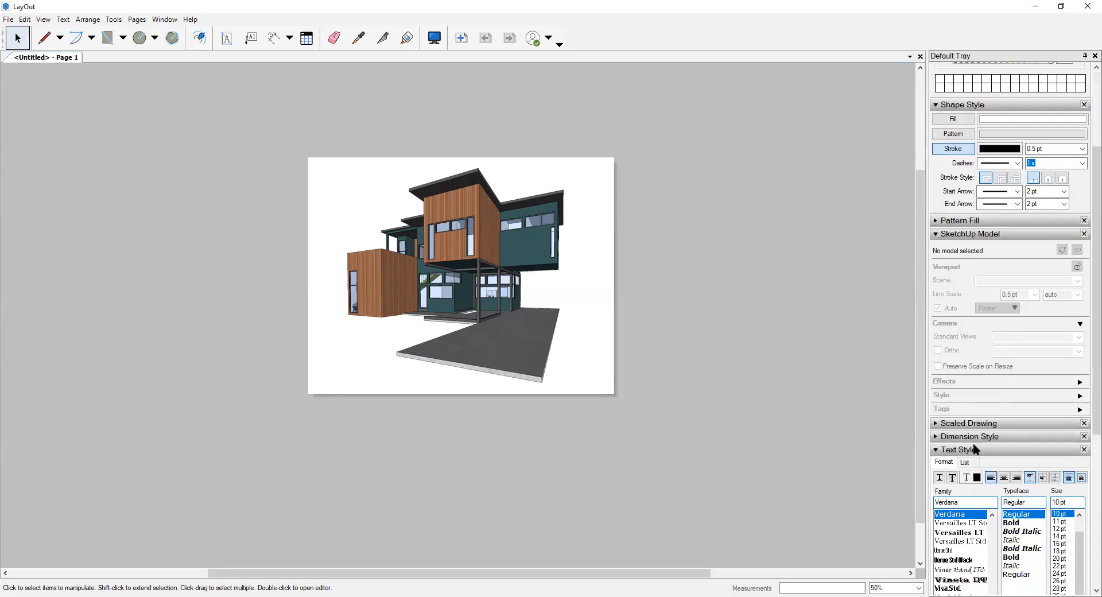
{"action": "scroll", "coordinate": [984, 312], "scroll_direction": "up", "scroll_amount": 3}
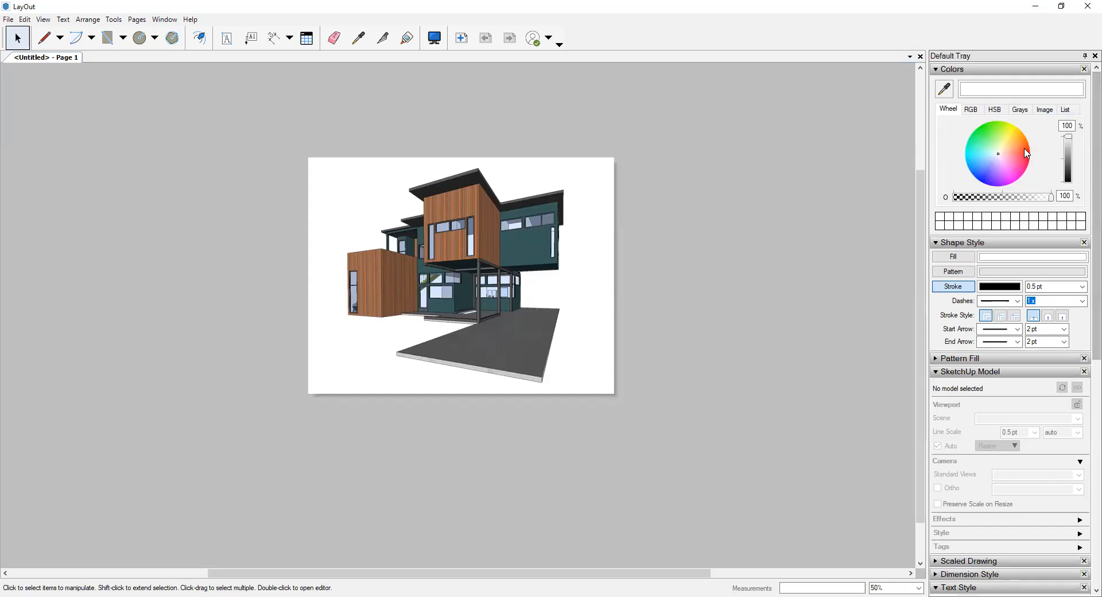
{"action": "scroll", "coordinate": [1036, 162], "scroll_direction": "down", "scroll_amount": 1}
{"action": "scroll", "coordinate": [1039, 166], "scroll_direction": "down", "scroll_amount": 1}
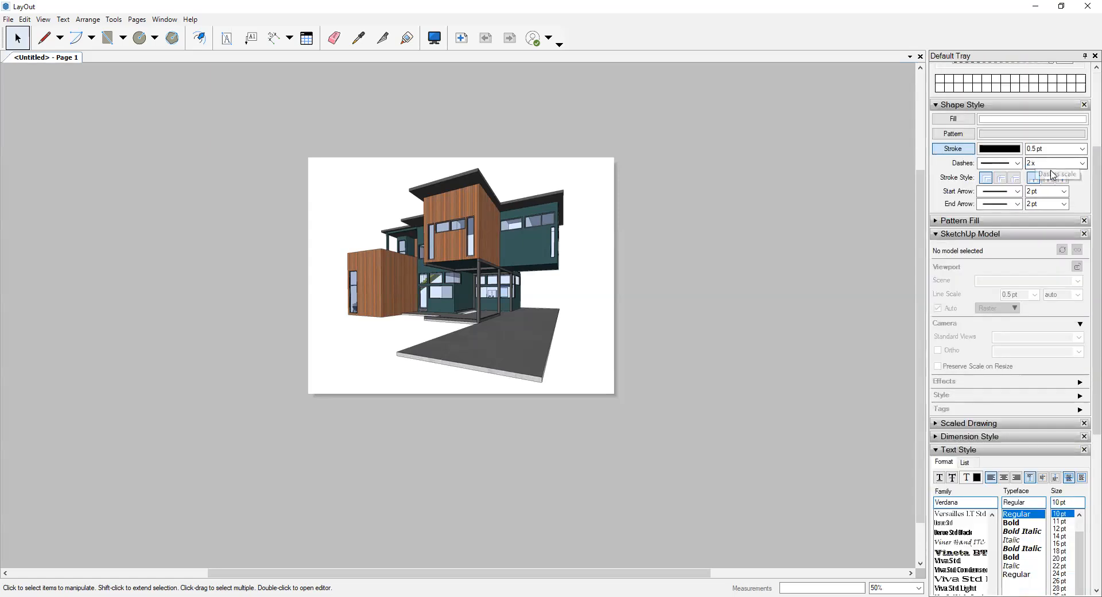
{"action": "scroll", "coordinate": [1050, 172], "scroll_direction": "down", "scroll_amount": 4}
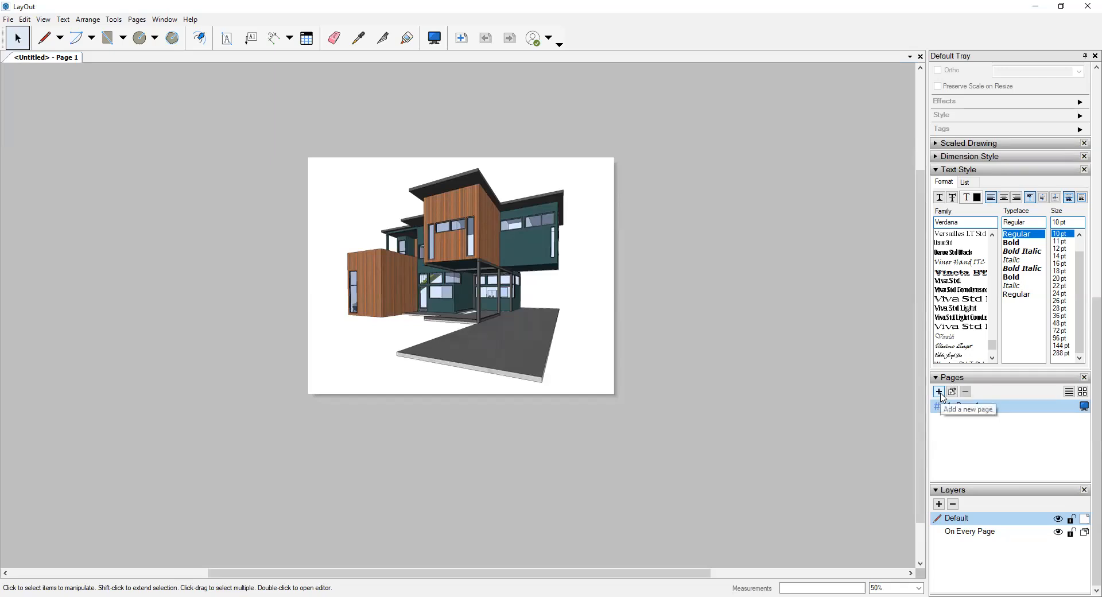
{"action": "left_click", "coordinate": [939, 392]}
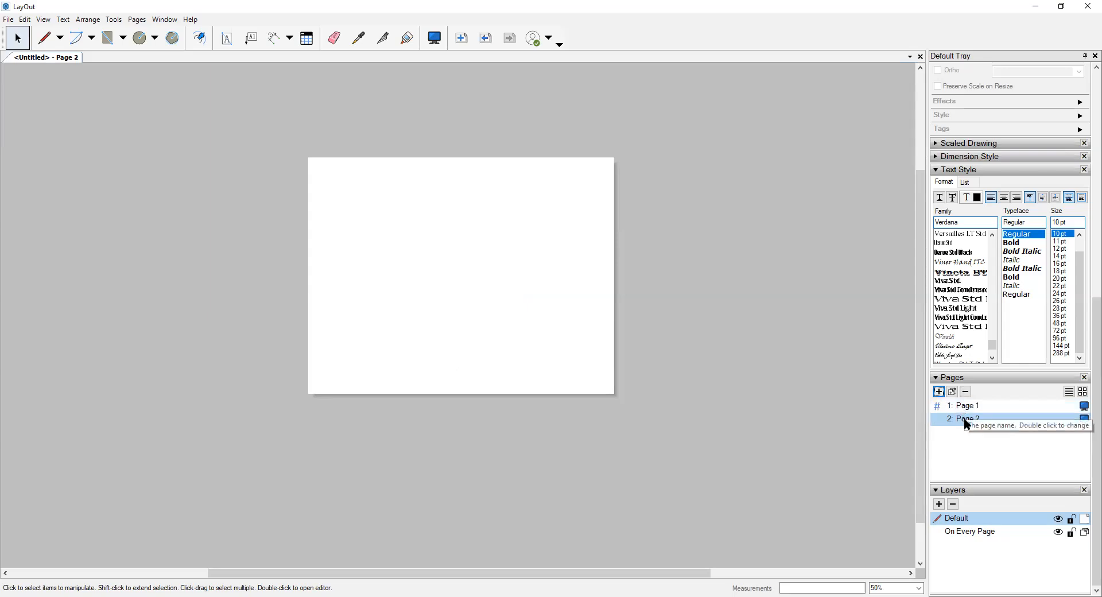
{"action": "left_click", "coordinate": [968, 408]}
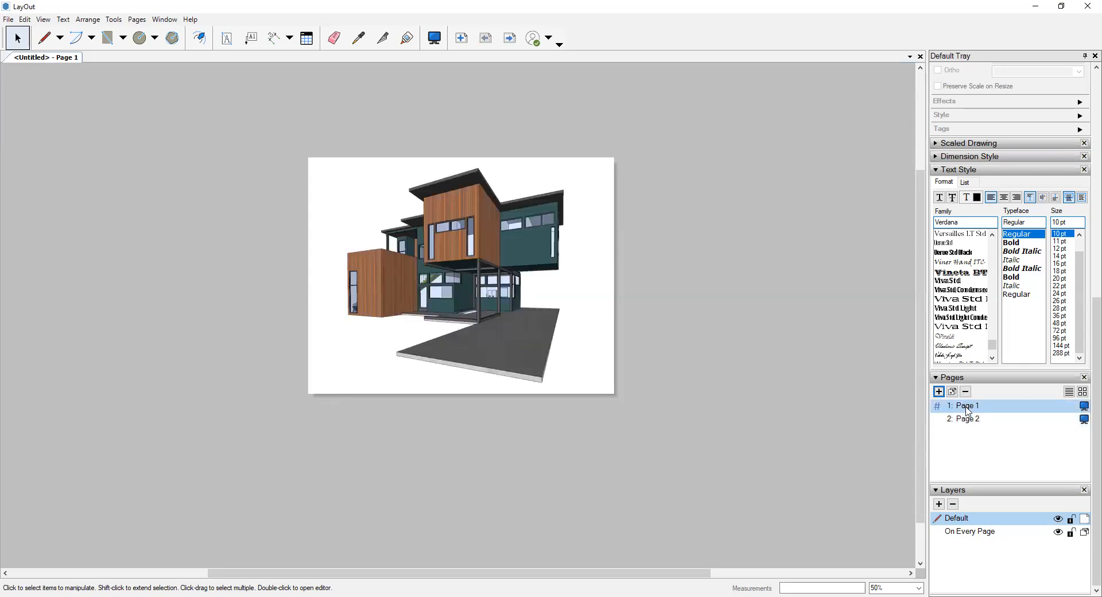
{"action": "left_click", "coordinate": [974, 422]}
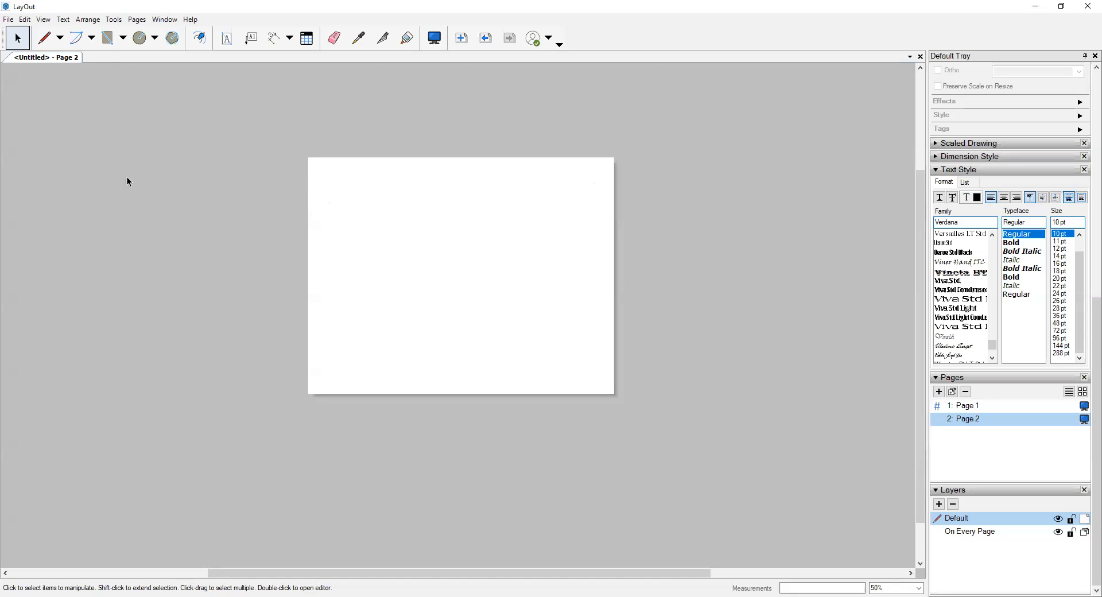
- Insert the SketchUp model FA21_IncompleteCube_OnlineLecture from the Arc 11 > FA2021 folder onto Page 2
{"action": "left_click", "coordinate": [8, 17]}
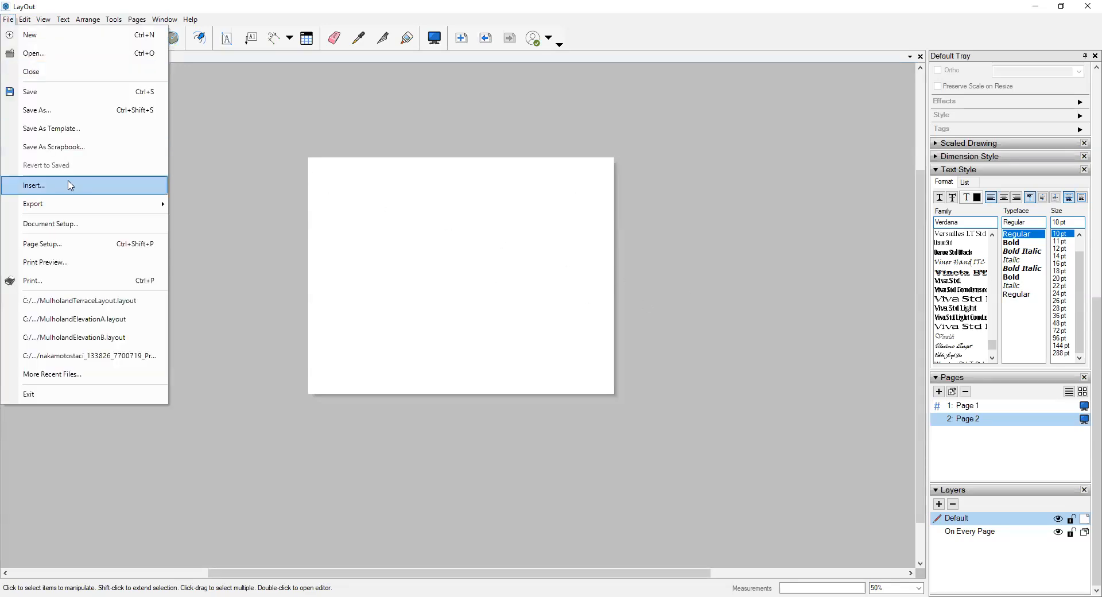
{"action": "left_click", "coordinate": [69, 182]}
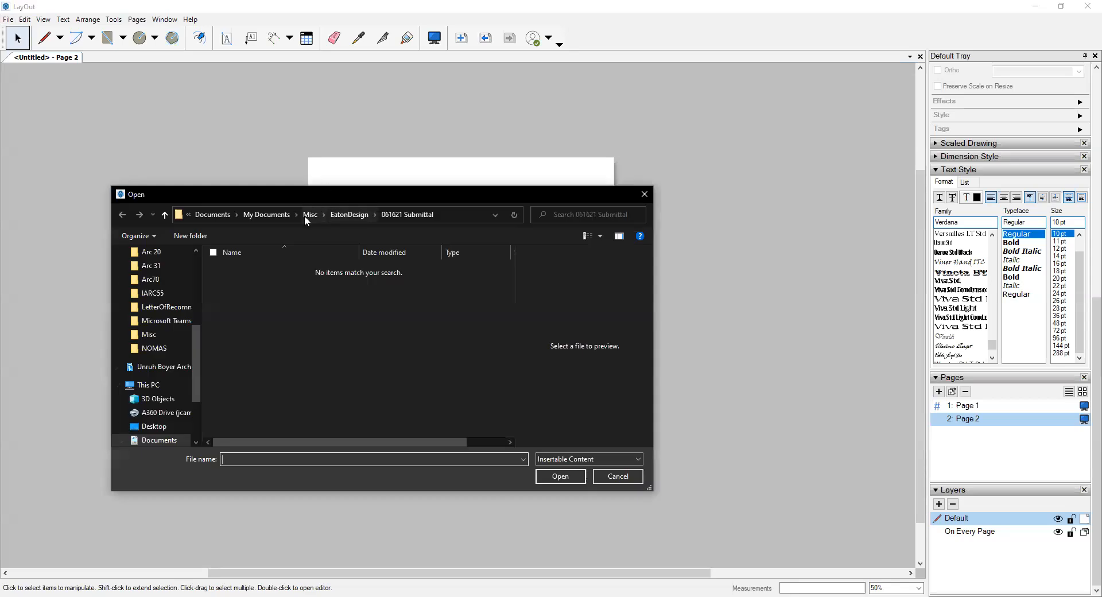
{"action": "left_click", "coordinate": [304, 215]}
{"action": "left_click", "coordinate": [308, 215]}
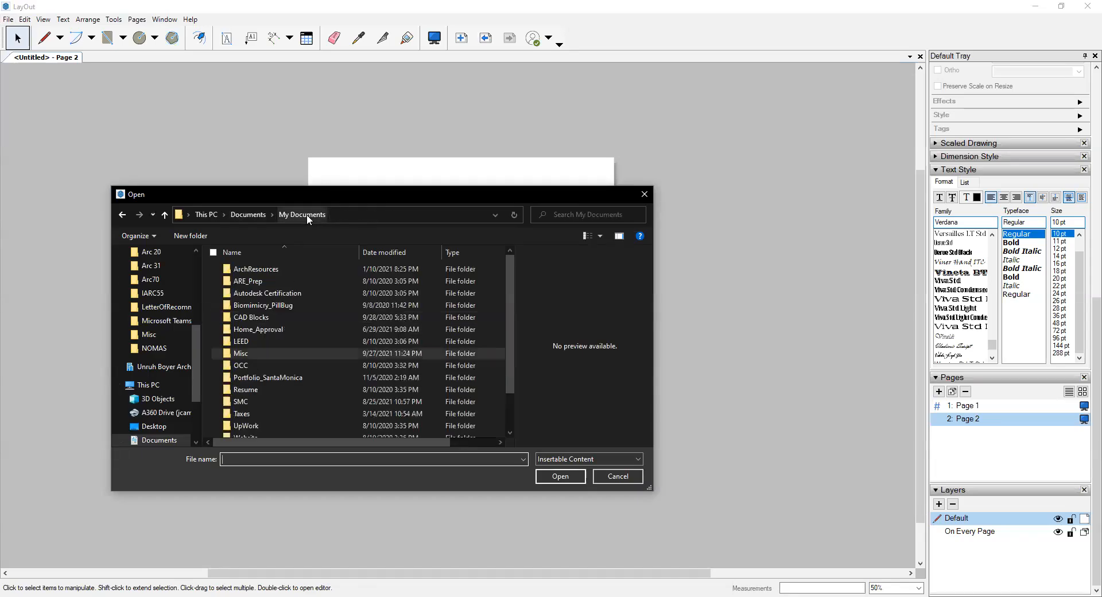
{"action": "scroll", "coordinate": [167, 282], "scroll_direction": "up", "scroll_amount": 1}
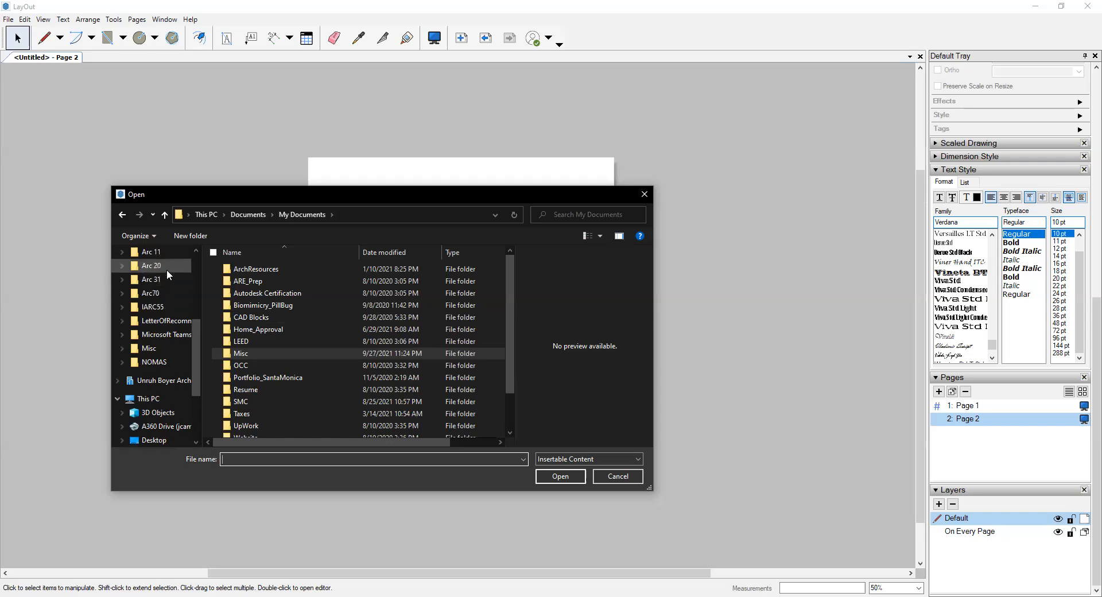
{"action": "left_click", "coordinate": [152, 252]}
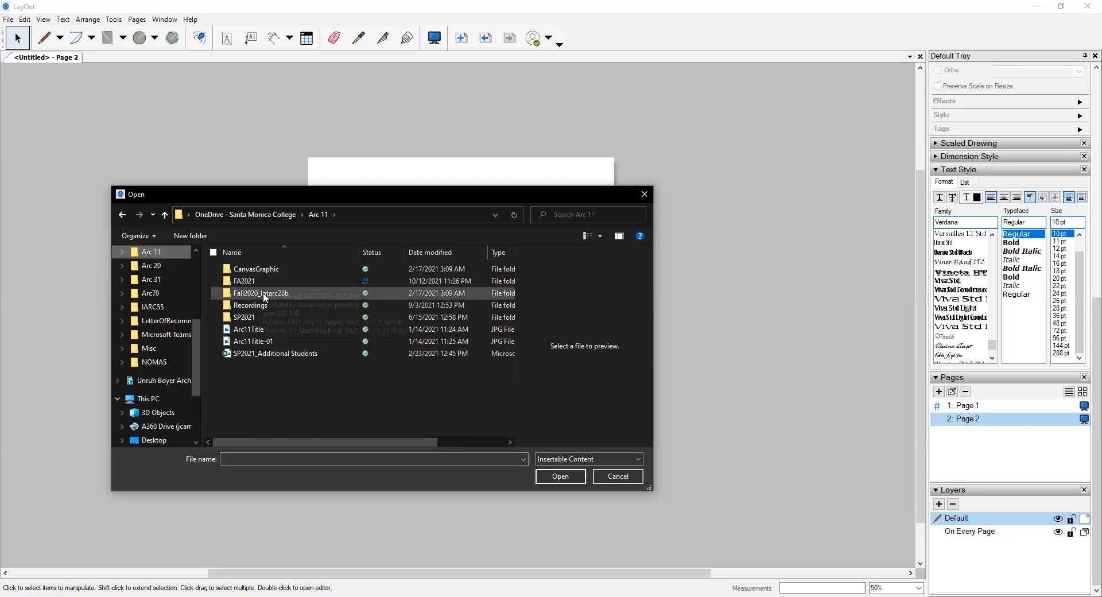
{"action": "double_click", "coordinate": [251, 281]}
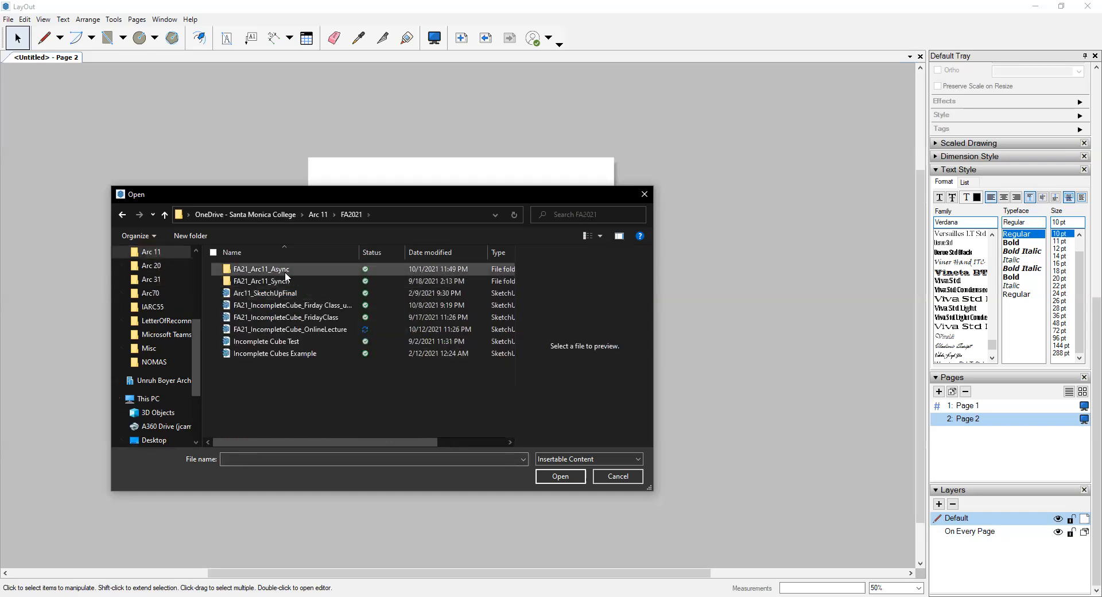
{"action": "left_click", "coordinate": [298, 332]}
{"action": "left_click", "coordinate": [562, 479]}
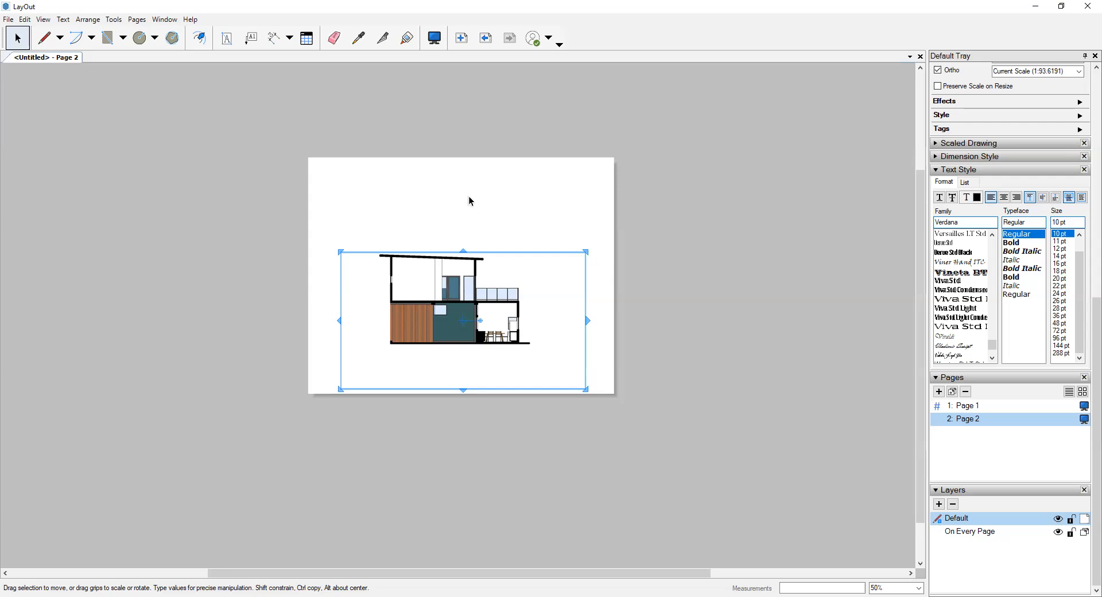
- Move the inserted model viewport up toward the middle of the page and set it to show Scene 2
{"action": "scroll", "coordinate": [465, 264], "scroll_direction": "up", "scroll_amount": 1}
{"action": "mouse_move", "coordinate": [470, 281]}
{"action": "left_mouse_down"}
{"action": "mouse_move", "coordinate": [481, 219]}
{"action": "mouse_move", "coordinate": [471, 217]}
{"action": "left_mouse_up"}
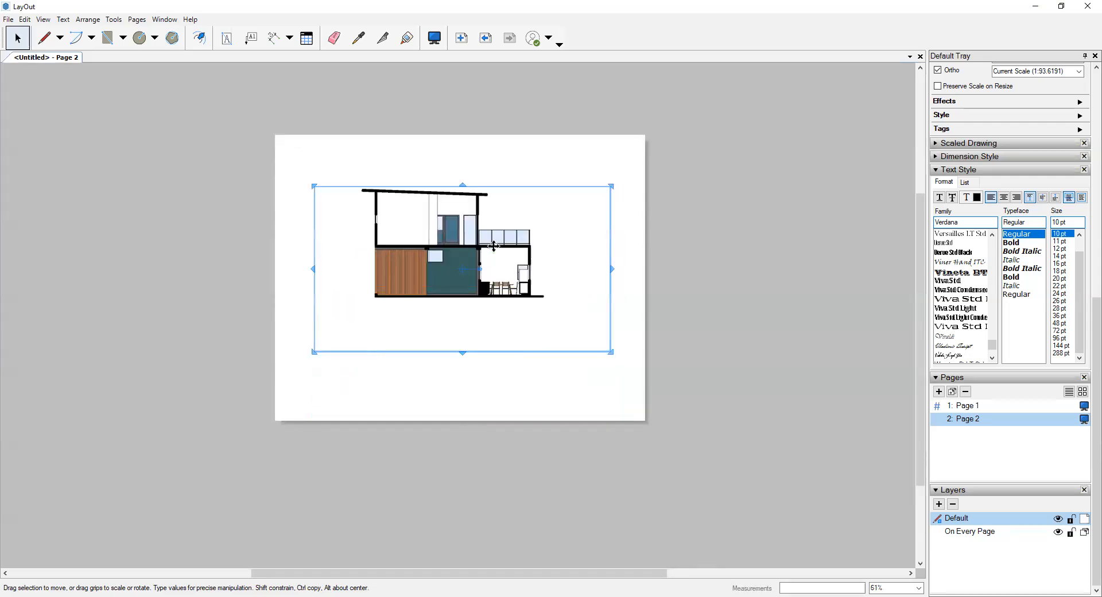
{"action": "scroll", "coordinate": [970, 201], "scroll_direction": "up", "scroll_amount": 3}
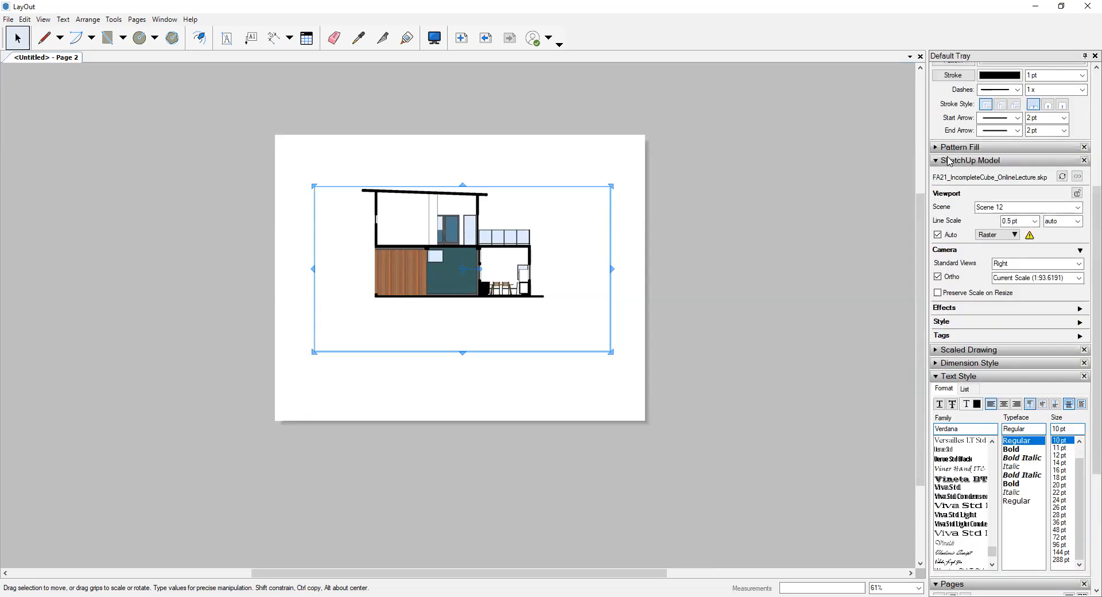
{"action": "left_click", "coordinate": [1079, 209]}
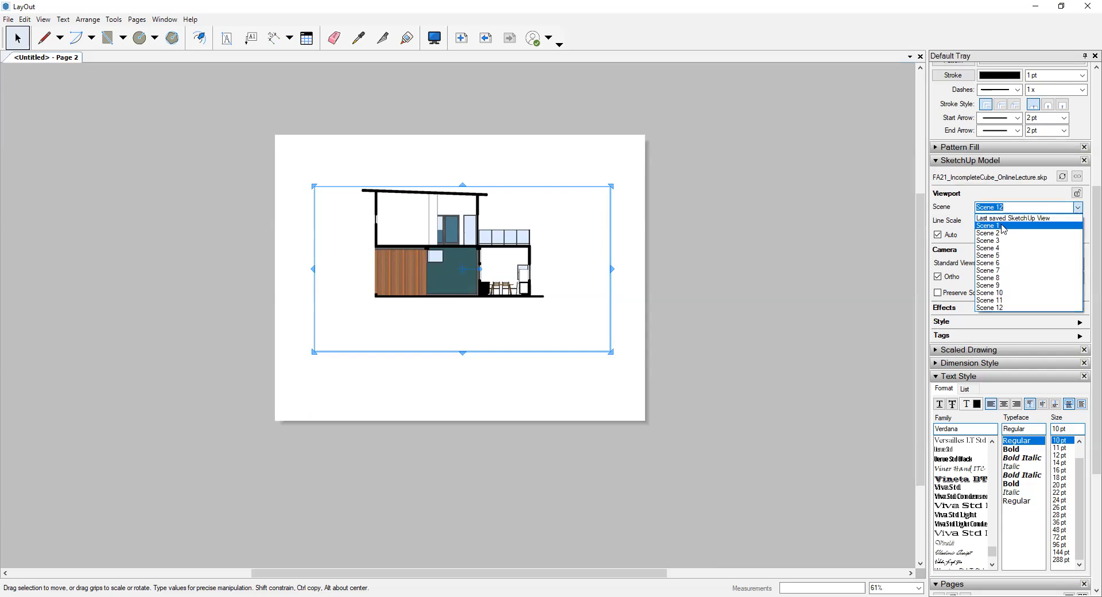
{"action": "left_click", "coordinate": [1002, 233]}
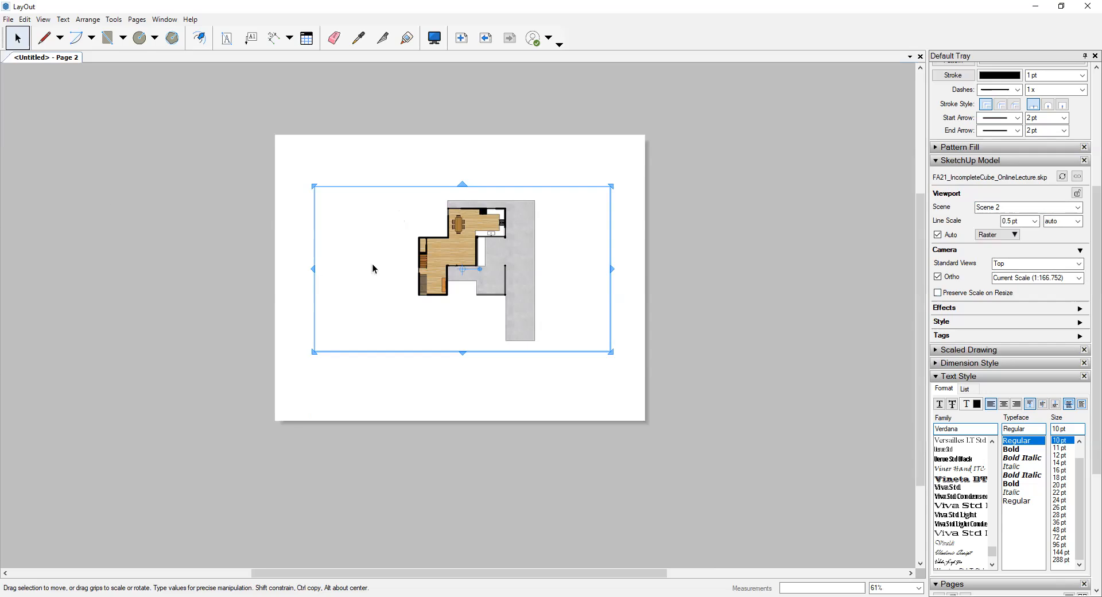
- Examine the Scene 2 floor plan's line thickness around the dining area's outer wall corner and the paving edge
{"action": "scroll", "coordinate": [433, 233], "scroll_direction": "up", "scroll_amount": 2}
{"action": "left_click", "coordinate": [439, 170]}
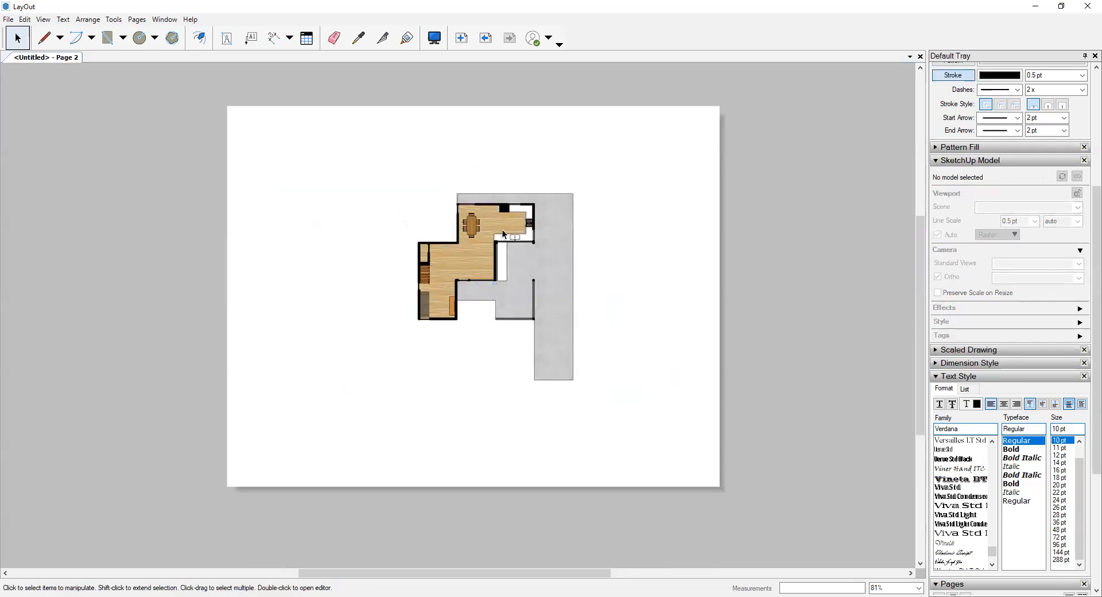
{"action": "scroll", "coordinate": [470, 194], "scroll_direction": "up", "scroll_amount": 1}
{"action": "left_click", "coordinate": [560, 248]}
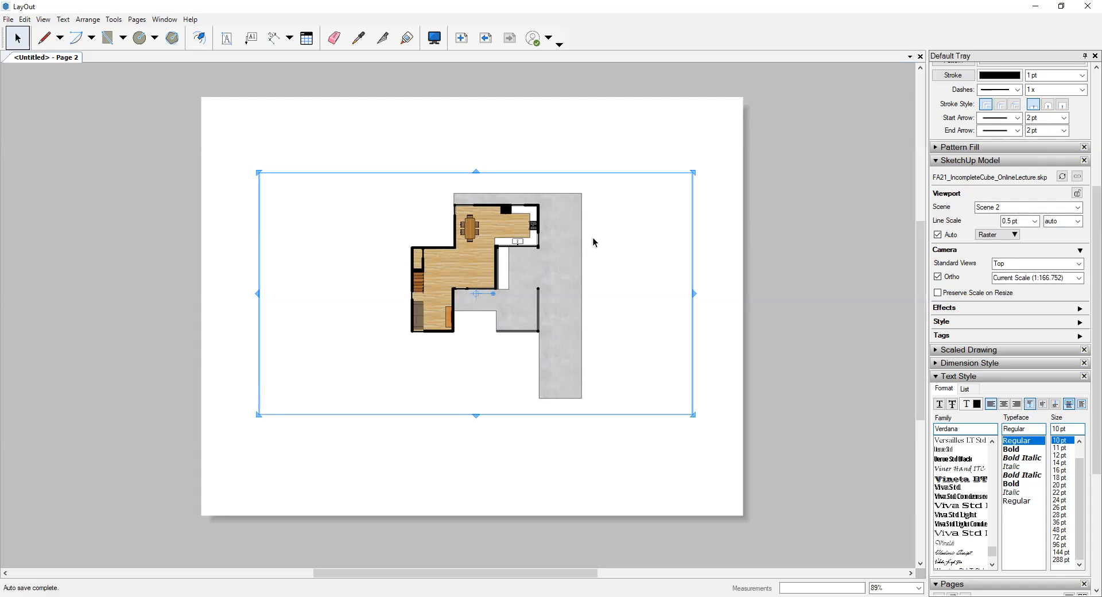
{"action": "scroll", "coordinate": [529, 221], "scroll_direction": "up", "scroll_amount": 3}
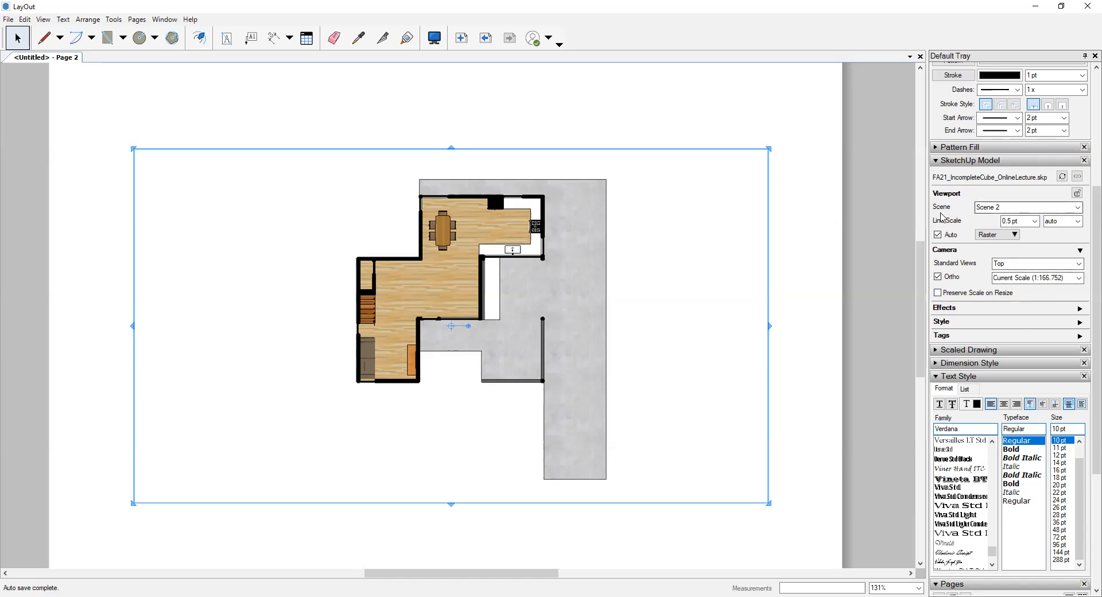
{"action": "left_click", "coordinate": [999, 208]}
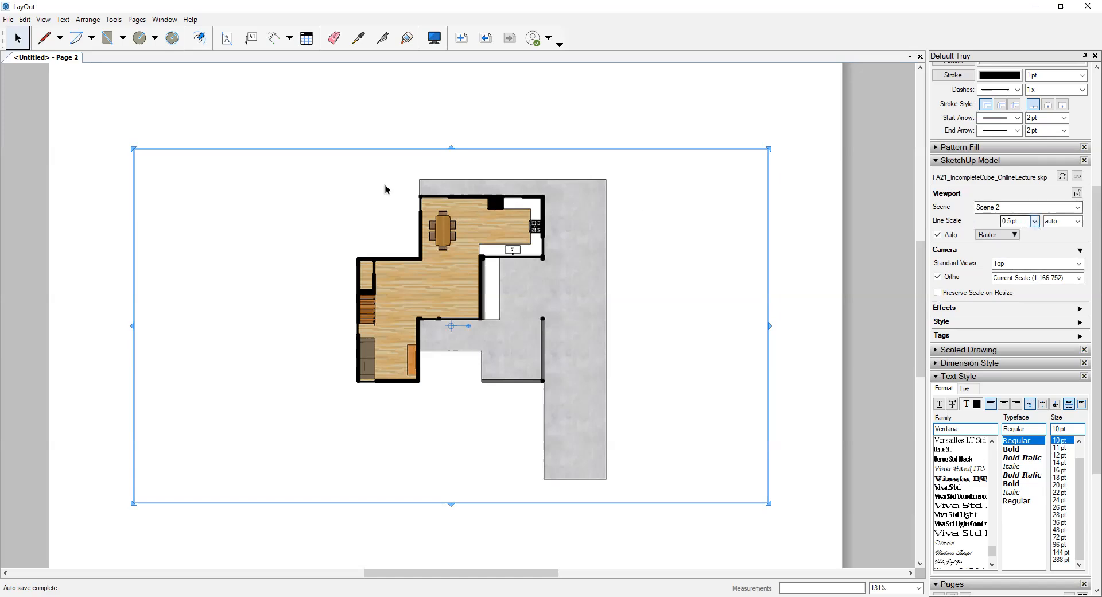
{"action": "scroll", "coordinate": [420, 180], "scroll_direction": "up", "scroll_amount": 9}
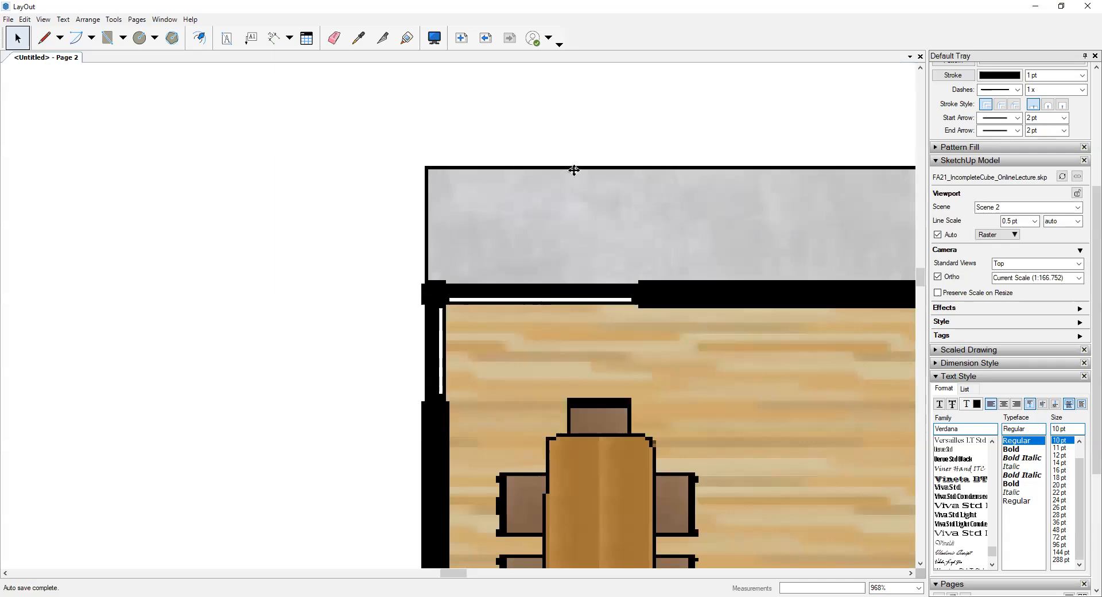
{"action": "scroll", "coordinate": [449, 220], "scroll_direction": "down", "scroll_amount": 2}
{"action": "scroll", "coordinate": [442, 312], "scroll_direction": "down", "scroll_amount": 1}
{"action": "scroll", "coordinate": [477, 255], "scroll_direction": "down", "scroll_amount": 1}
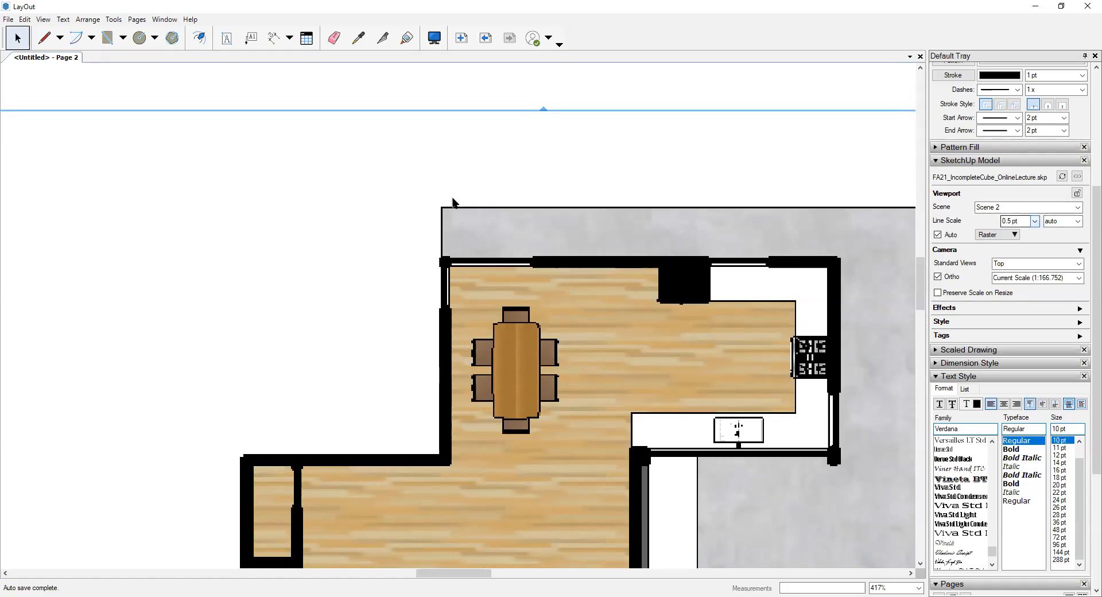
{"action": "scroll", "coordinate": [453, 204], "scroll_direction": "down", "scroll_amount": 2}
{"action": "scroll", "coordinate": [446, 487], "scroll_direction": "down", "scroll_amount": 1}
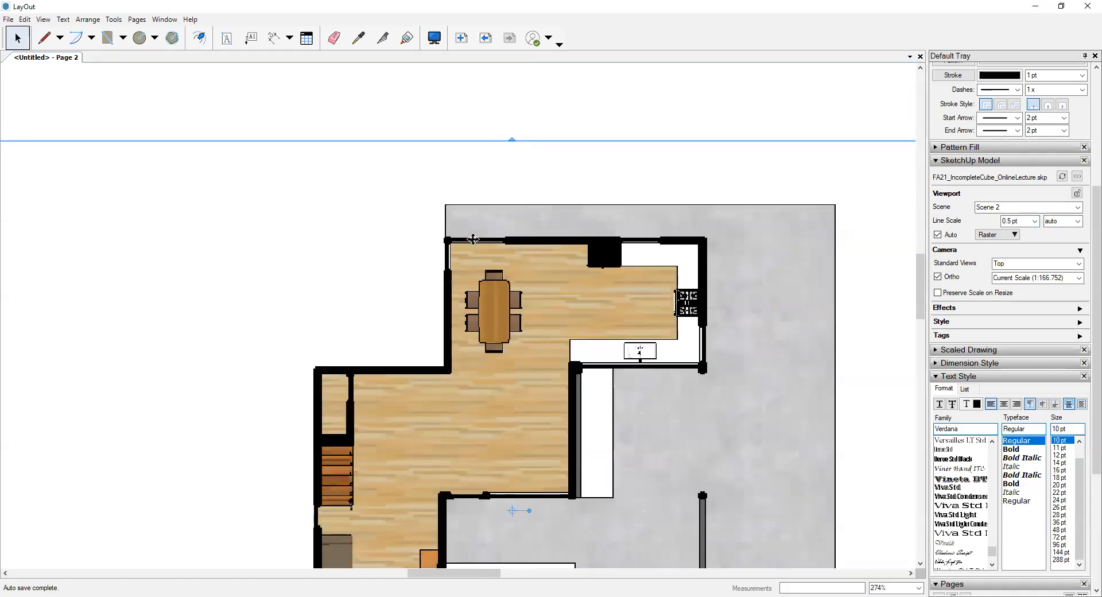
{"action": "scroll", "coordinate": [502, 201], "scroll_direction": "down", "scroll_amount": 5}
- Inspect the linework of the kitchen counters, sink, stove and surrounding wall corners in the floor plan up close
{"action": "scroll", "coordinate": [505, 229], "scroll_direction": "up", "scroll_amount": 4}
{"action": "scroll", "coordinate": [505, 229], "scroll_direction": "up", "scroll_amount": 9}
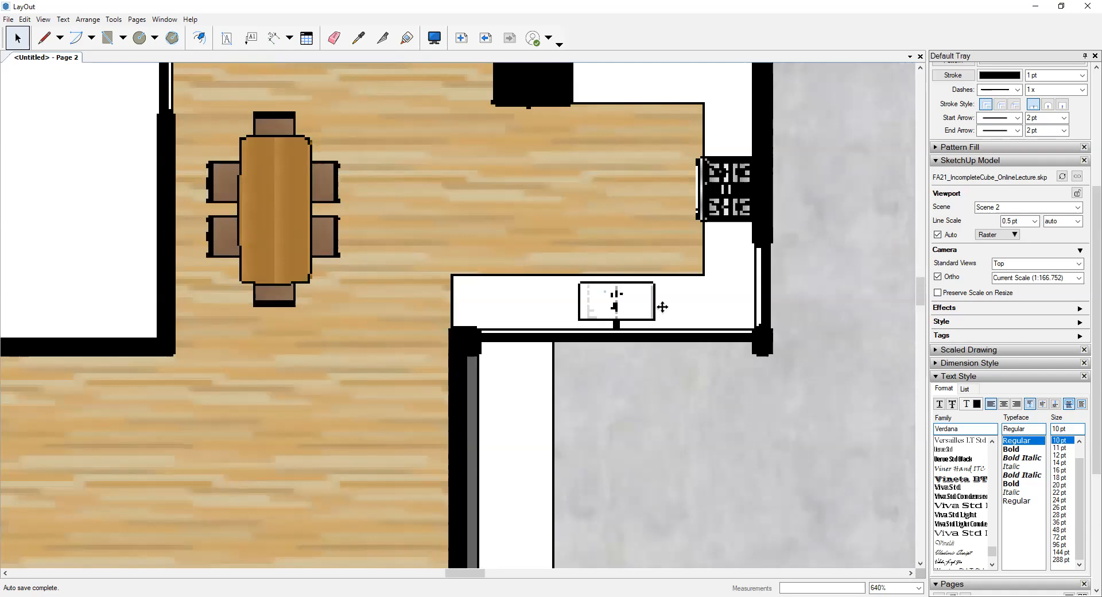
{"action": "scroll", "coordinate": [739, 170], "scroll_direction": "down", "scroll_amount": 10}
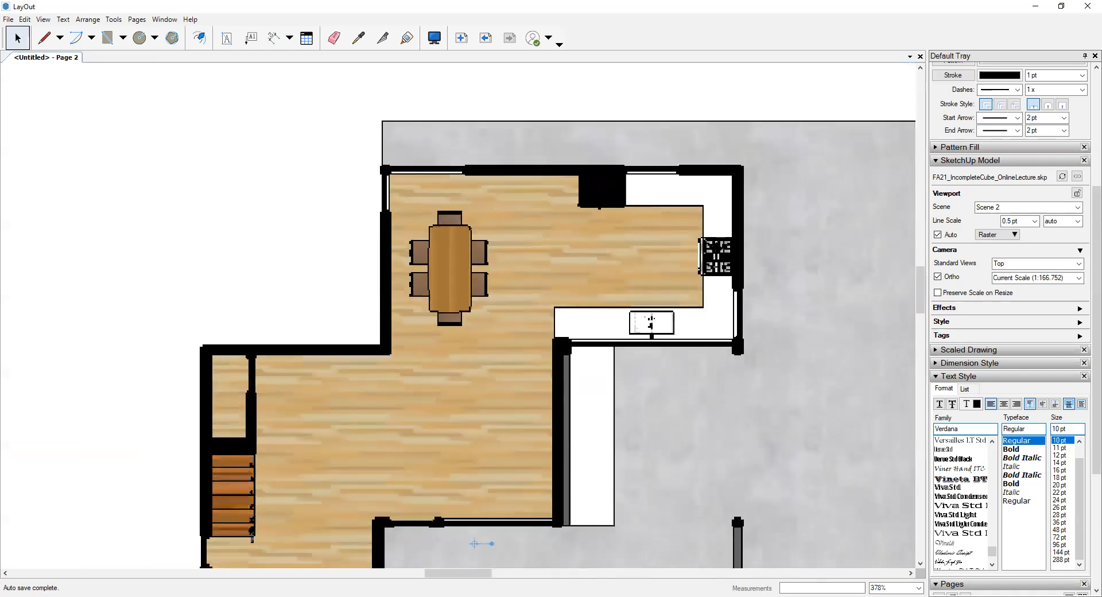
{"action": "scroll", "coordinate": [734, 164], "scroll_direction": "up", "scroll_amount": 15}
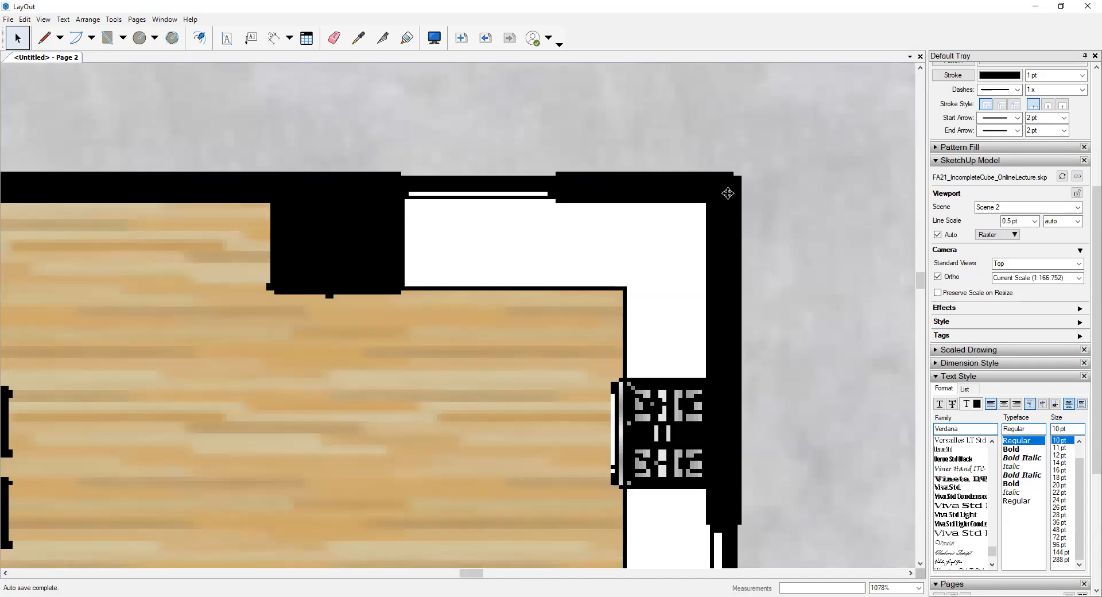
{"action": "scroll", "coordinate": [728, 171], "scroll_direction": "down", "scroll_amount": 6}
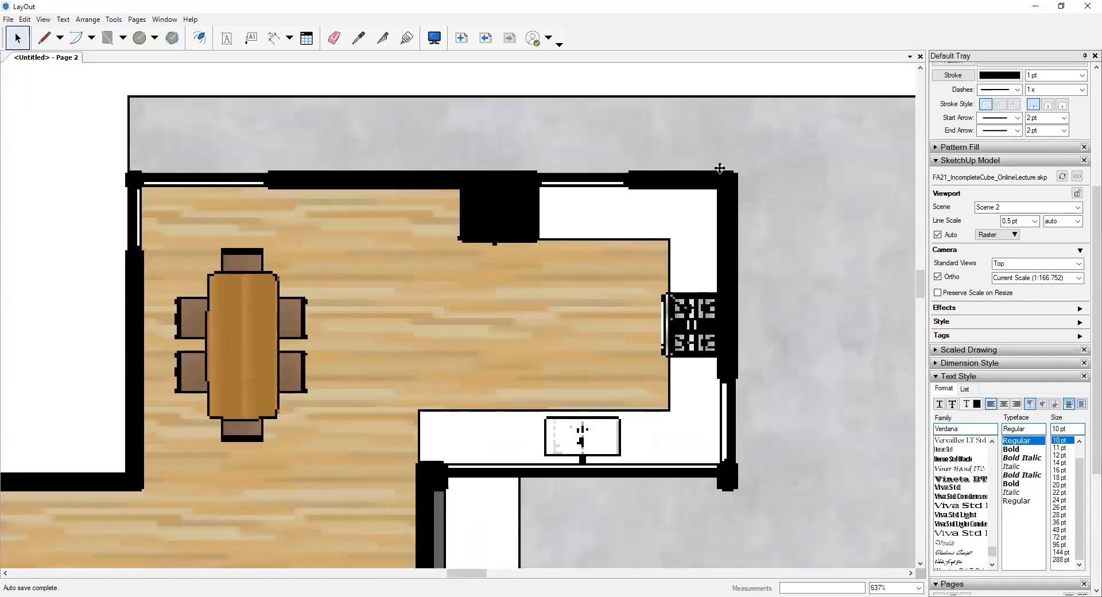
{"action": "scroll", "coordinate": [727, 421], "scroll_direction": "up", "scroll_amount": 8}
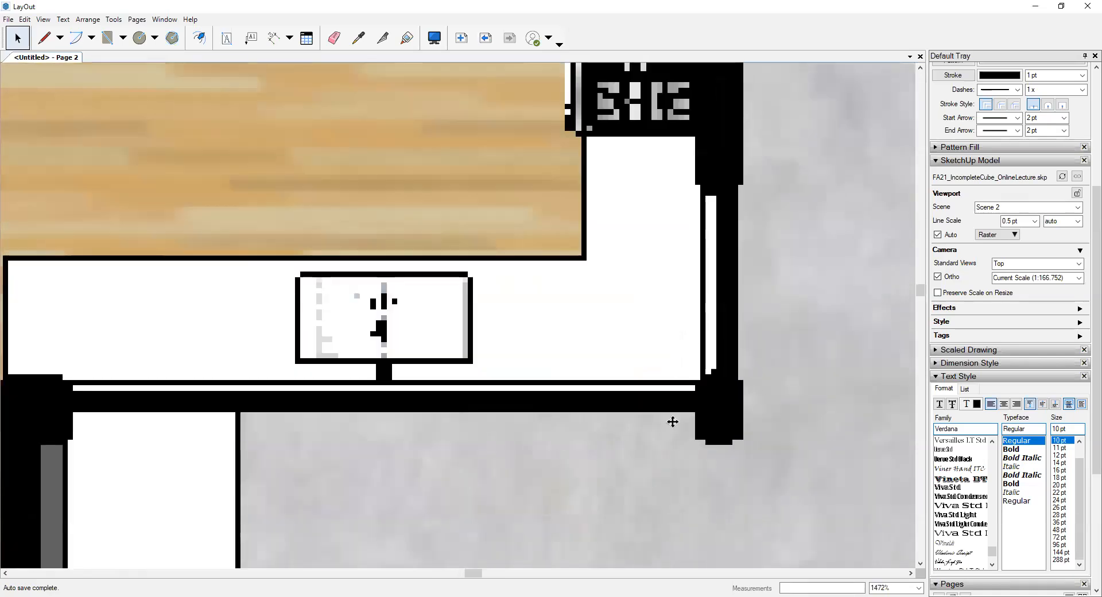
{"action": "scroll", "coordinate": [739, 293], "scroll_direction": "down", "scroll_amount": 1}
{"action": "scroll", "coordinate": [738, 292], "scroll_direction": "down", "scroll_amount": 7}
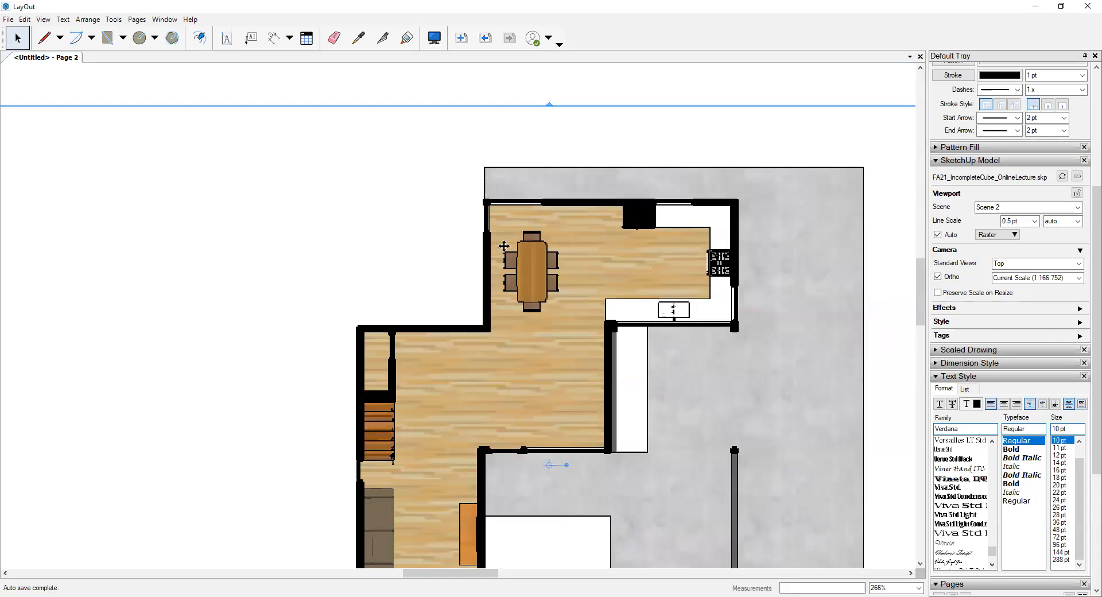
{"action": "scroll", "coordinate": [490, 125], "scroll_direction": "down", "scroll_amount": 3}
{"action": "scroll", "coordinate": [476, 165], "scroll_direction": "down", "scroll_amount": 2}
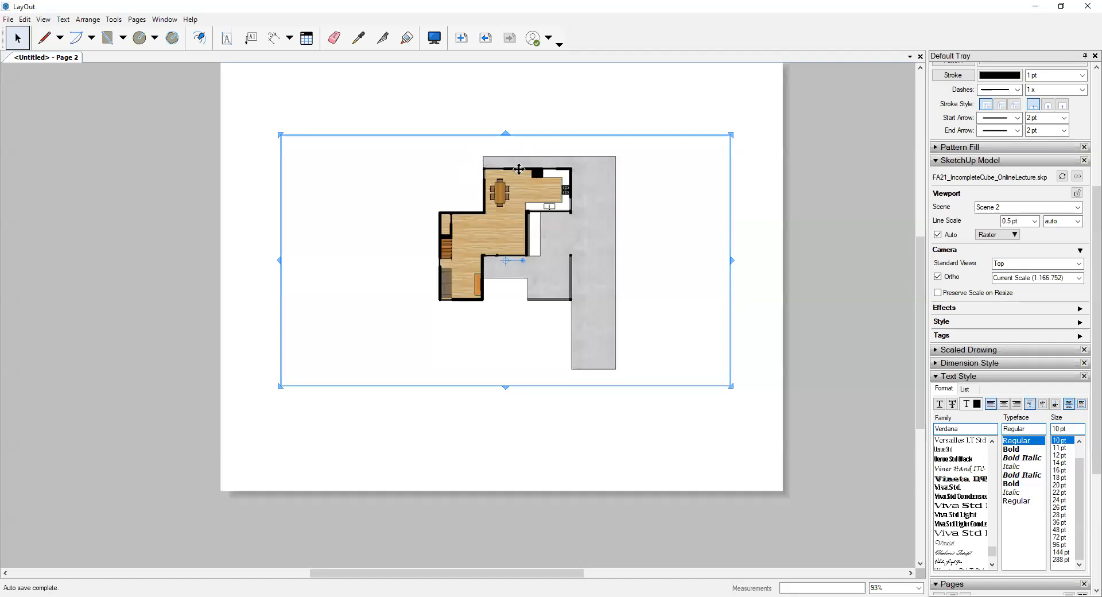
{"action": "scroll", "coordinate": [487, 161], "scroll_direction": "up", "scroll_amount": 2}
{"action": "scroll", "coordinate": [492, 166], "scroll_direction": "up", "scroll_amount": 6}
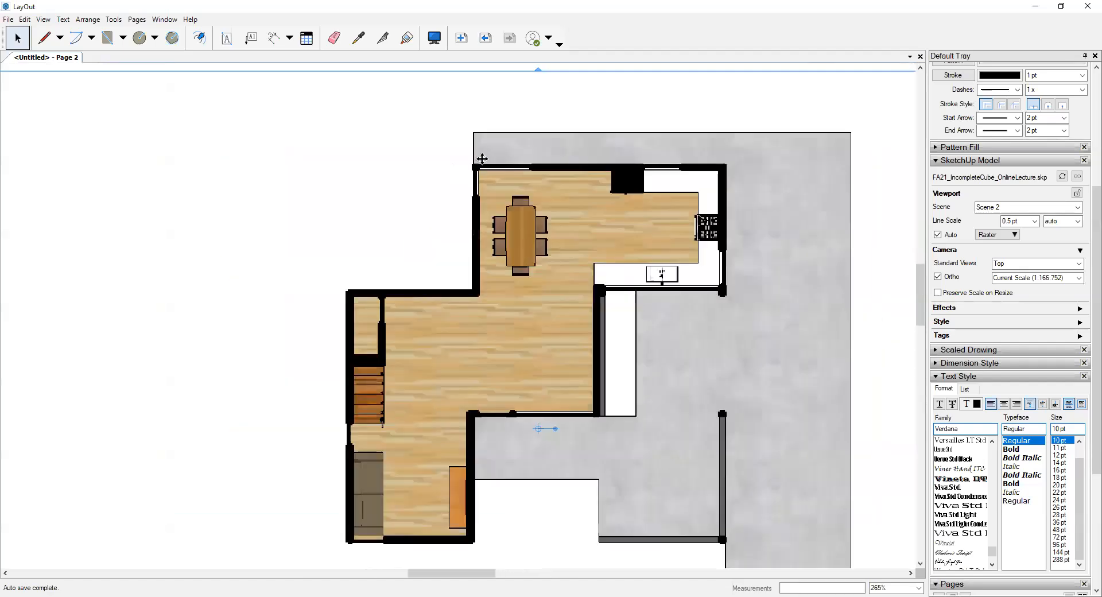
{"action": "scroll", "coordinate": [461, 176], "scroll_direction": "down", "scroll_amount": 2}
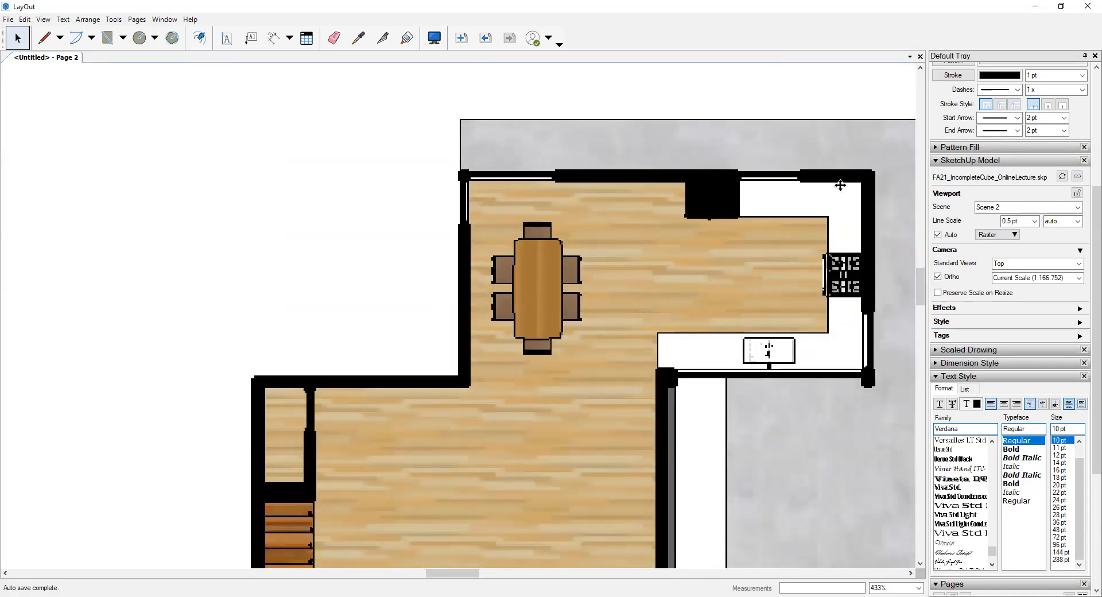
{"action": "scroll", "coordinate": [715, 194], "scroll_direction": "up", "scroll_amount": 1}
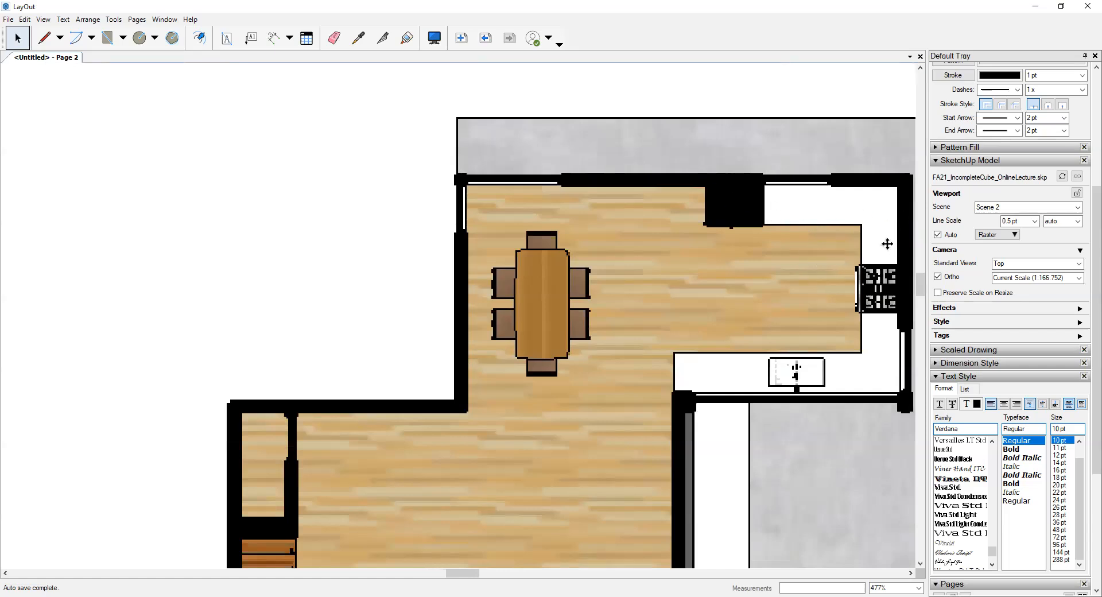
{"action": "scroll", "coordinate": [890, 244], "scroll_direction": "up", "scroll_amount": 2}
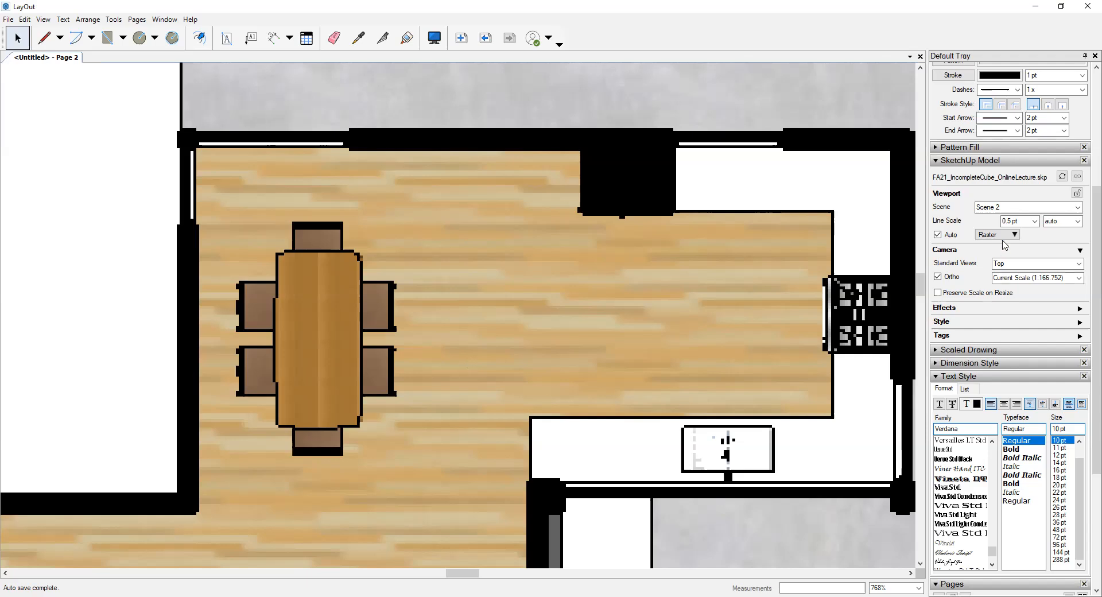
- Set the Scene 2 viewport's line scale to 0.1 pt and check the floor plan's linework
{"action": "left_click", "coordinate": [1034, 222]}
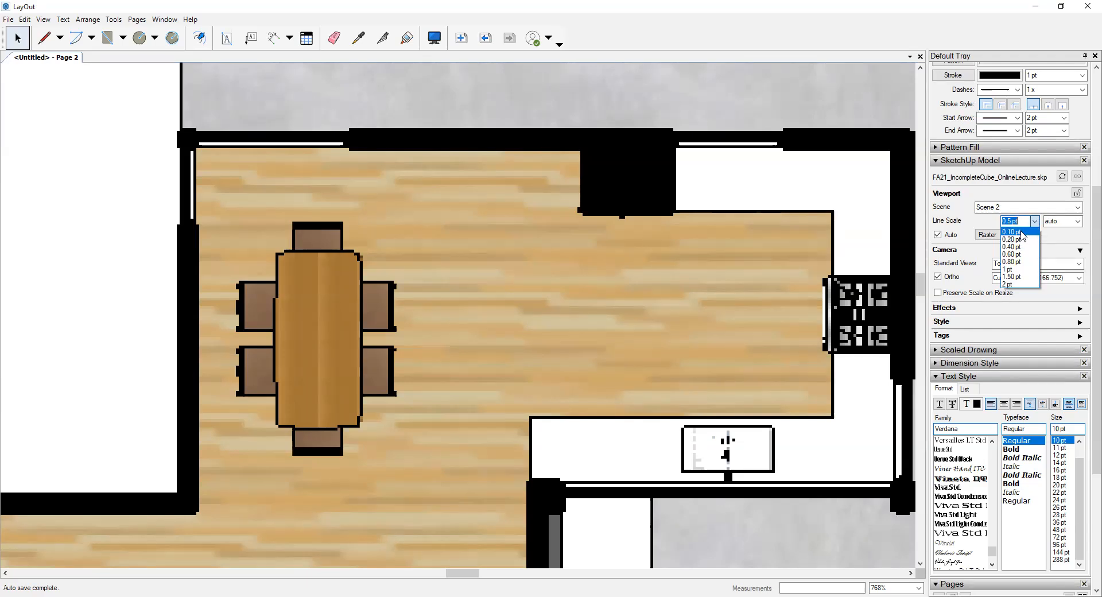
{"action": "left_click", "coordinate": [1021, 232]}
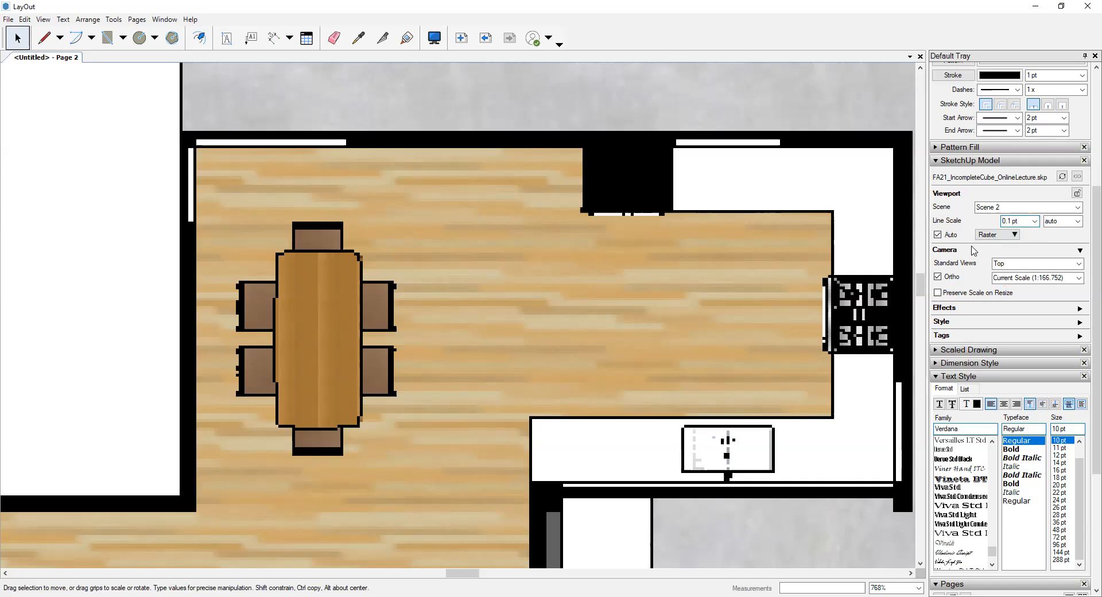
{"action": "scroll", "coordinate": [423, 181], "scroll_direction": "down", "scroll_amount": 2}
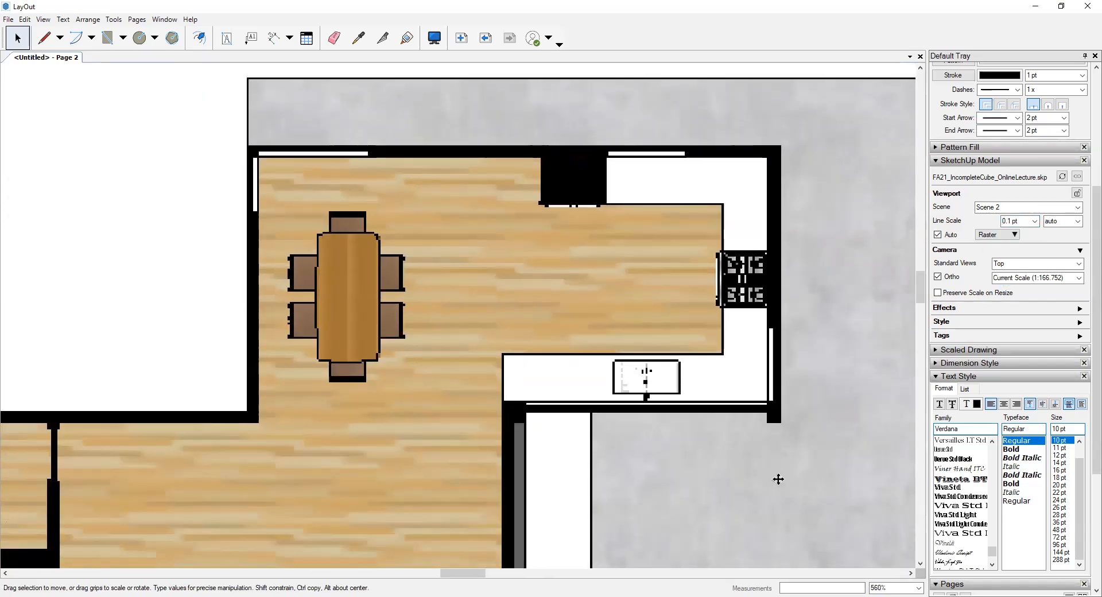
{"action": "scroll", "coordinate": [544, 341], "scroll_direction": "down", "scroll_amount": 2}
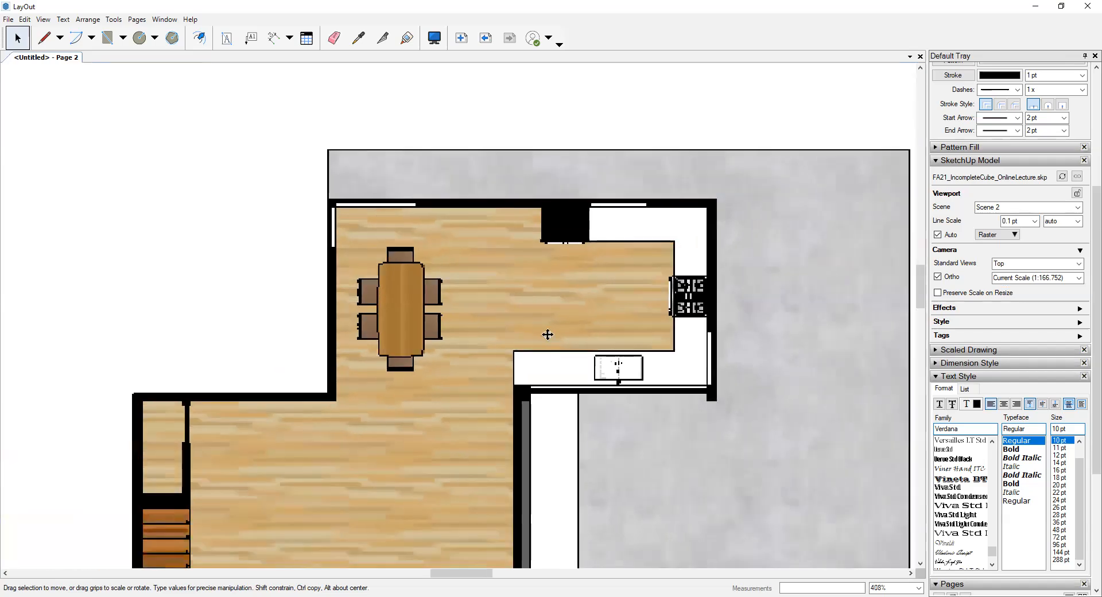
{"action": "scroll", "coordinate": [547, 334], "scroll_direction": "down", "scroll_amount": 6}
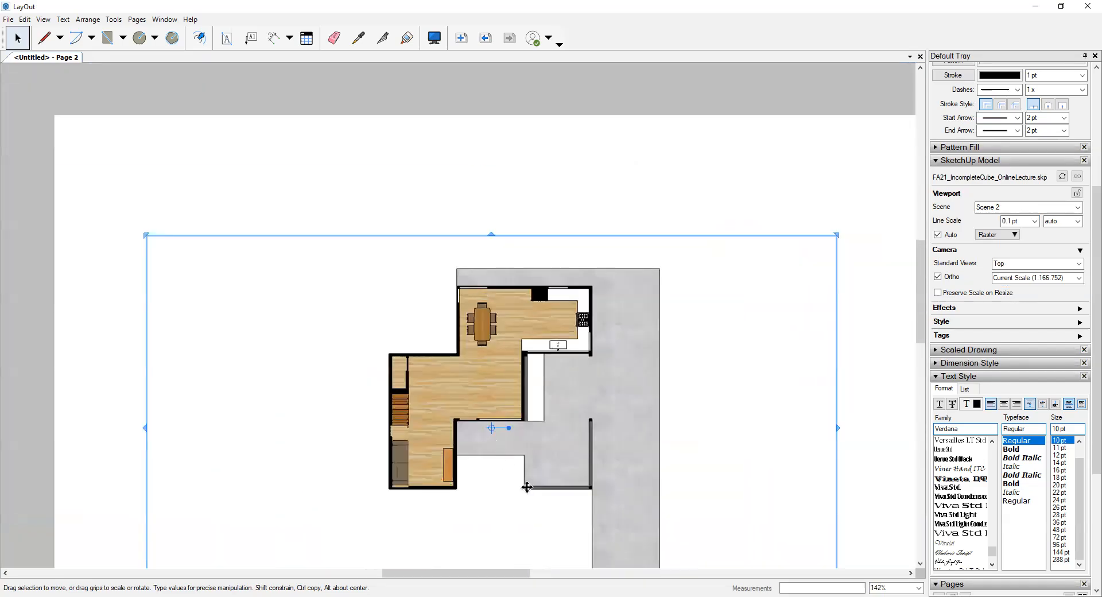
{"action": "scroll", "coordinate": [516, 497], "scroll_direction": "up", "scroll_amount": 2}
{"action": "scroll", "coordinate": [484, 502], "scroll_direction": "up", "scroll_amount": 1}
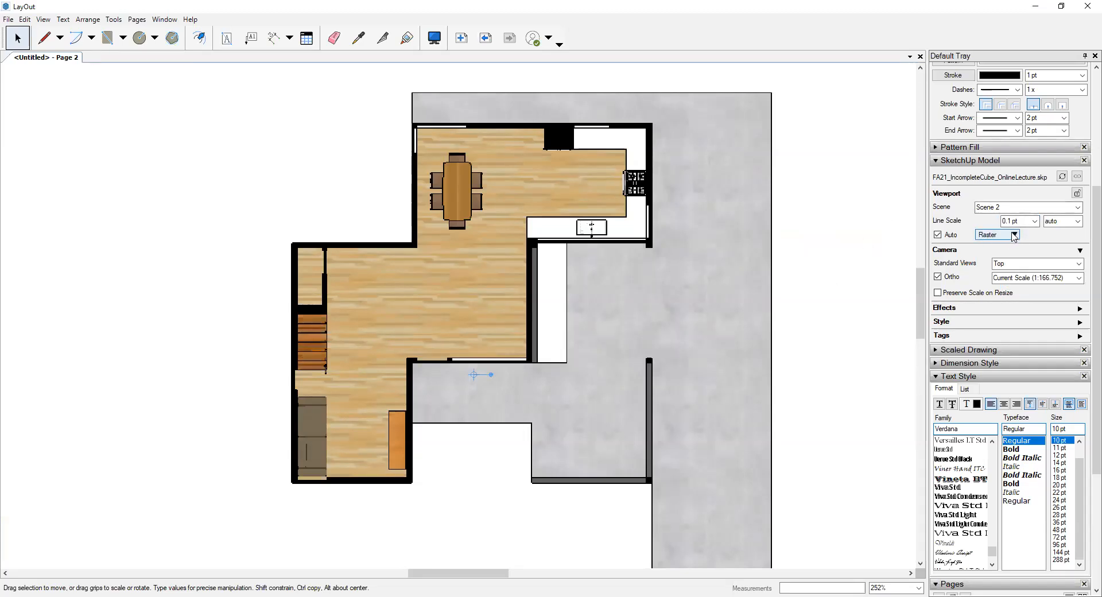
- Set the Scene 2 viewport's line scale to 0.6 pt with the kitchen and dining area in view
{"action": "left_click", "coordinate": [1014, 235]}
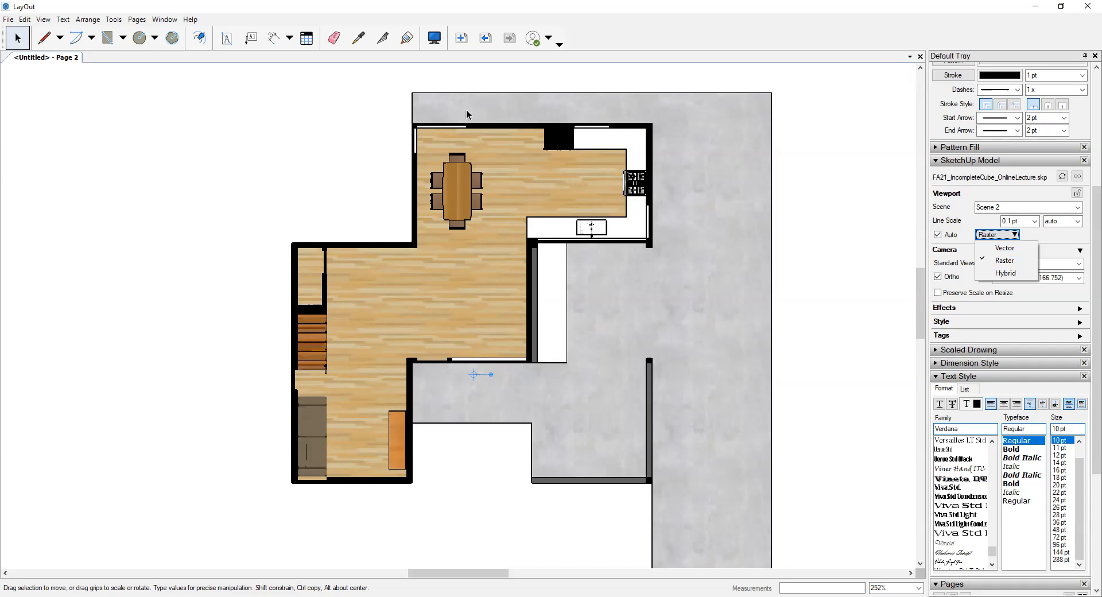
{"action": "scroll", "coordinate": [623, 146], "scroll_direction": "up", "scroll_amount": 2}
{"action": "scroll", "coordinate": [624, 146], "scroll_direction": "up", "scroll_amount": 3}
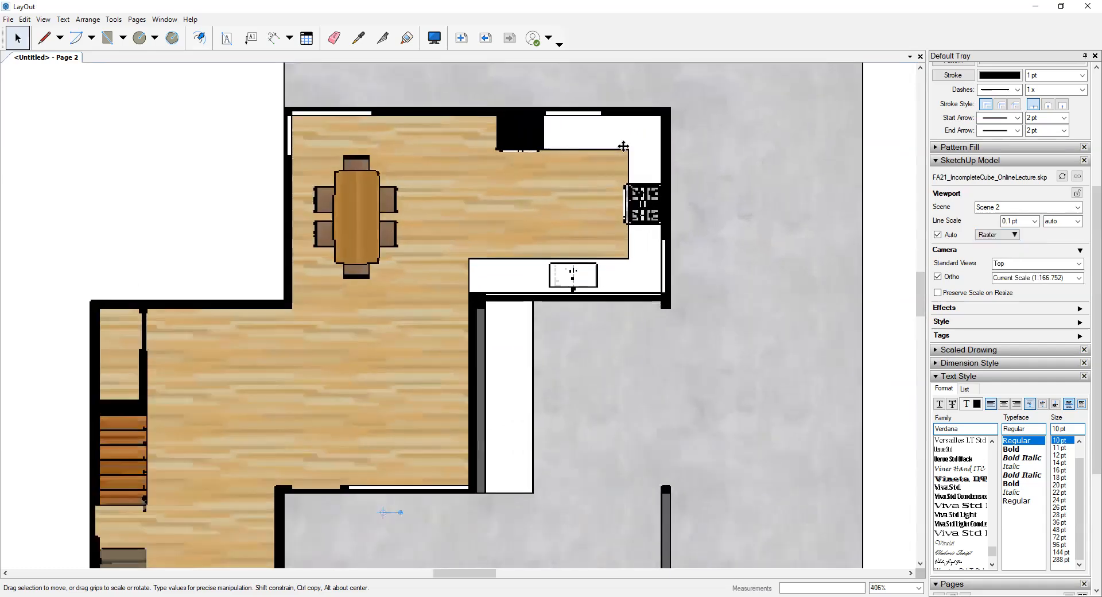
{"action": "left_click_drag", "start_coordinate": [636, 131], "coordinate": [653, 173]}
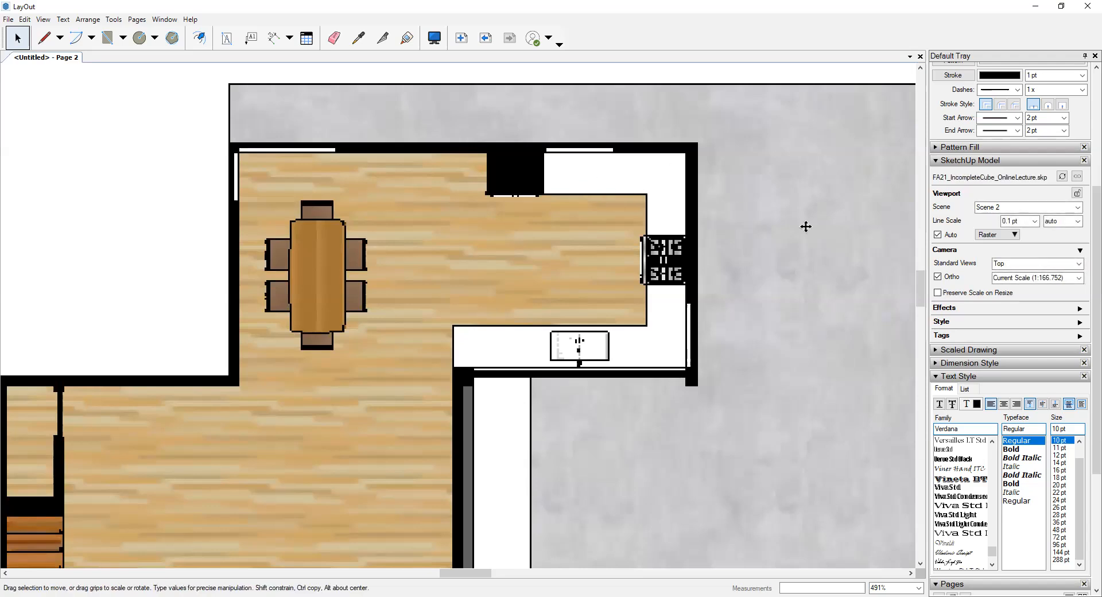
{"action": "left_click", "coordinate": [1002, 237]}
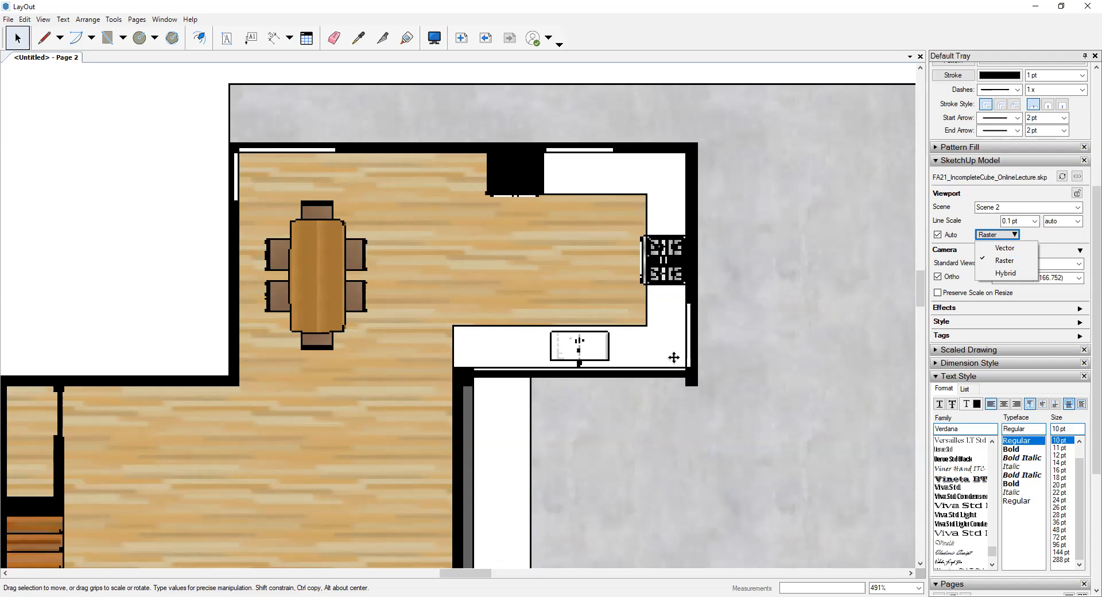
{"action": "left_click", "coordinate": [1034, 221]}
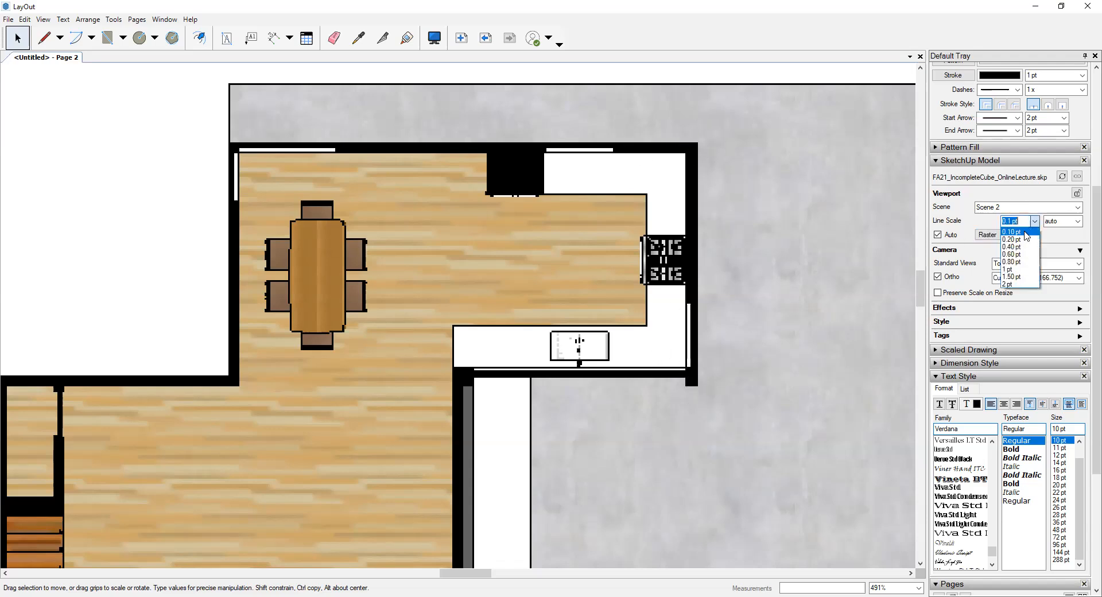
{"action": "left_click", "coordinate": [1015, 254]}
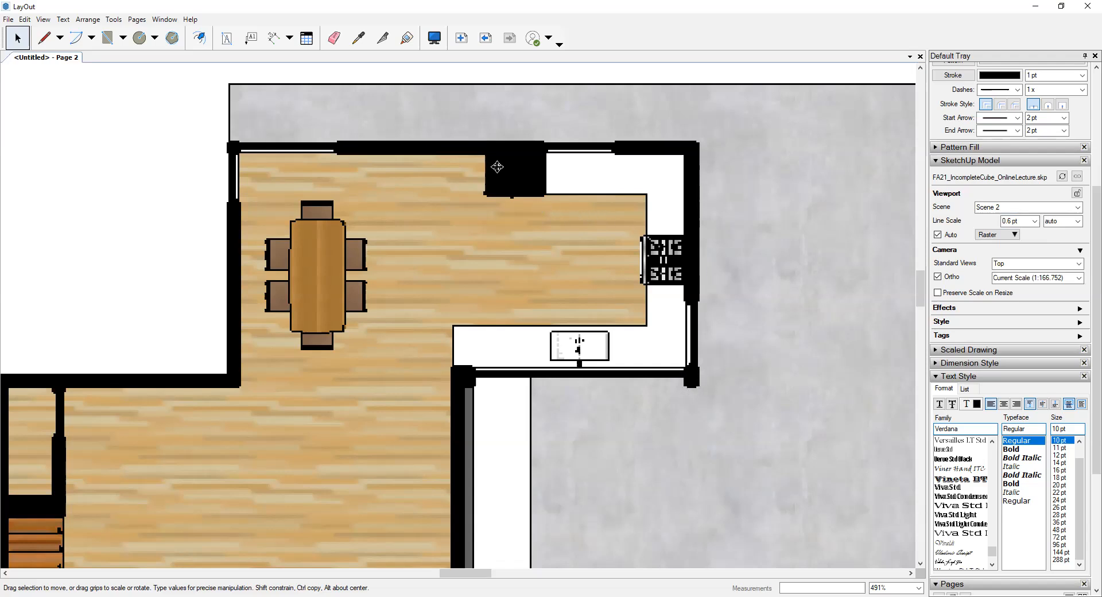
- Examine the raster floor plan's wood texture and wall line thickness around the dining area and kitchen, up close and from farther out
{"action": "scroll", "coordinate": [539, 224], "scroll_direction": "up", "scroll_amount": 3}
{"action": "scroll", "coordinate": [523, 223], "scroll_direction": "up", "scroll_amount": 5}
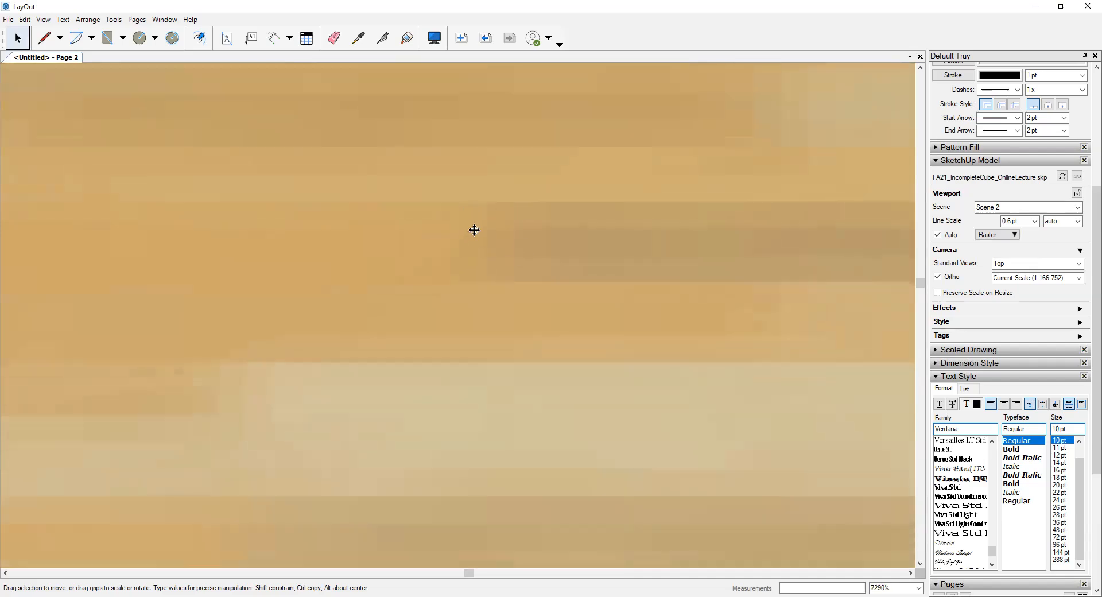
{"action": "scroll", "coordinate": [462, 206], "scroll_direction": "down", "scroll_amount": 10}
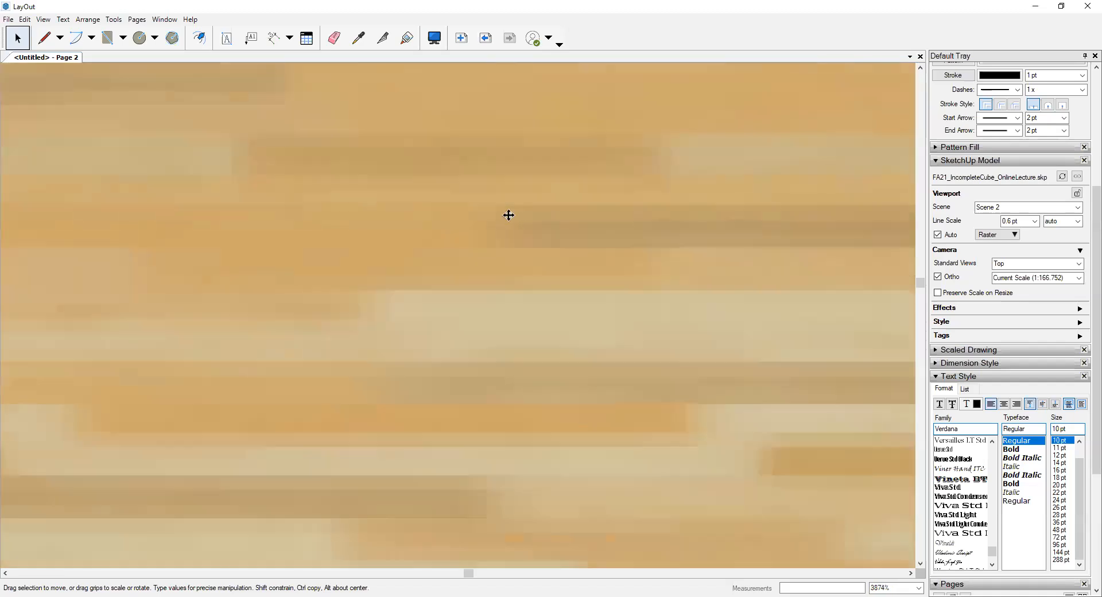
{"action": "scroll", "coordinate": [512, 226], "scroll_direction": "down", "scroll_amount": 2}
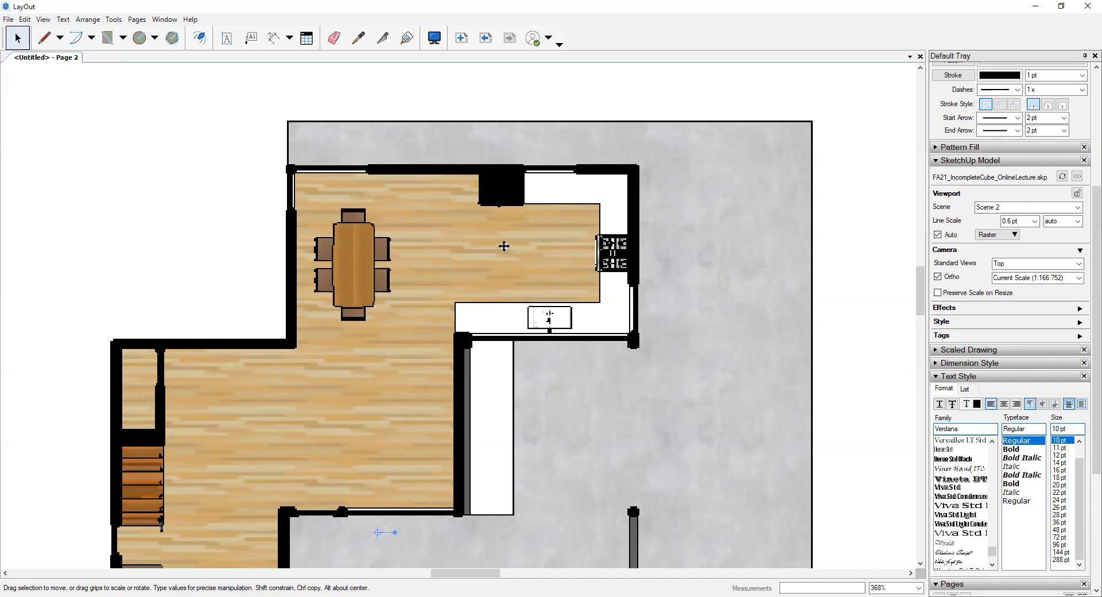
{"action": "scroll", "coordinate": [612, 361], "scroll_direction": "up", "scroll_amount": 2}
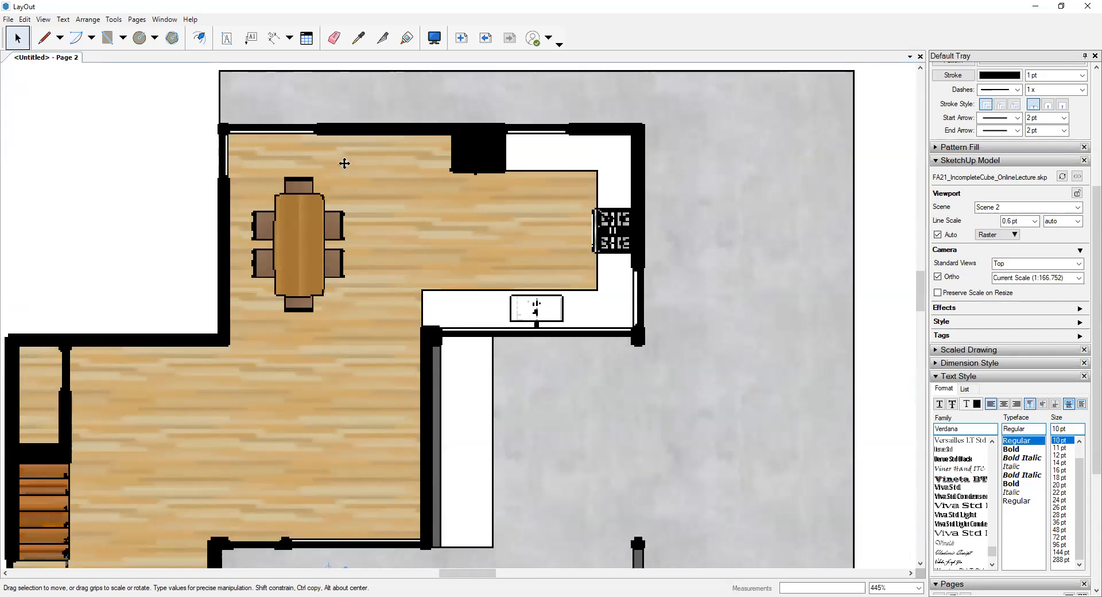
{"action": "scroll", "coordinate": [385, 197], "scroll_direction": "down", "scroll_amount": 2}
{"action": "scroll", "coordinate": [385, 244], "scroll_direction": "down", "scroll_amount": 2}
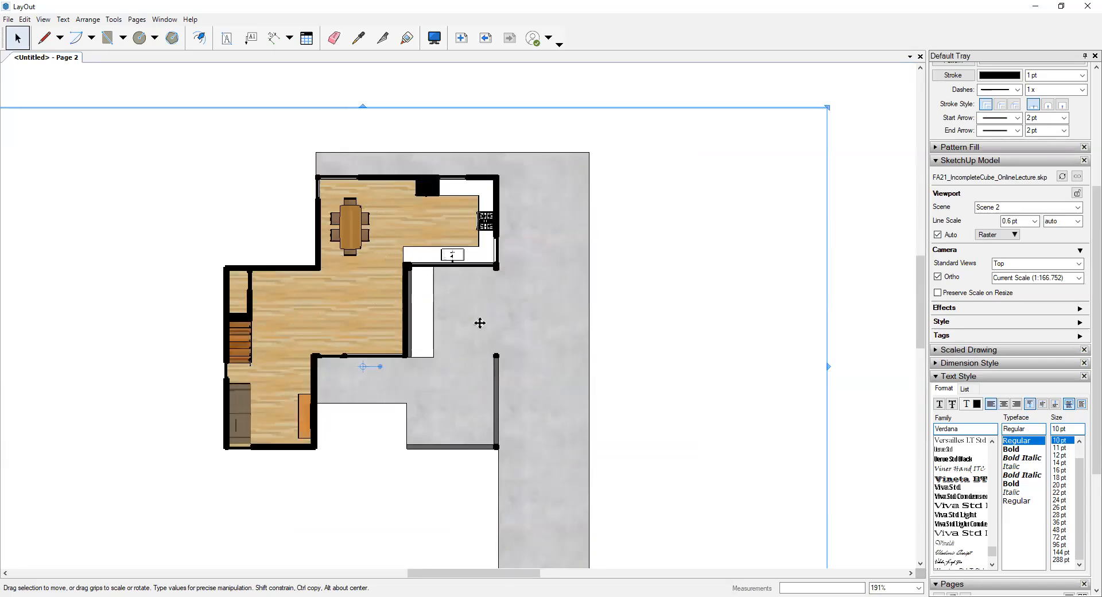
{"action": "scroll", "coordinate": [537, 314], "scroll_direction": "up", "scroll_amount": 2}
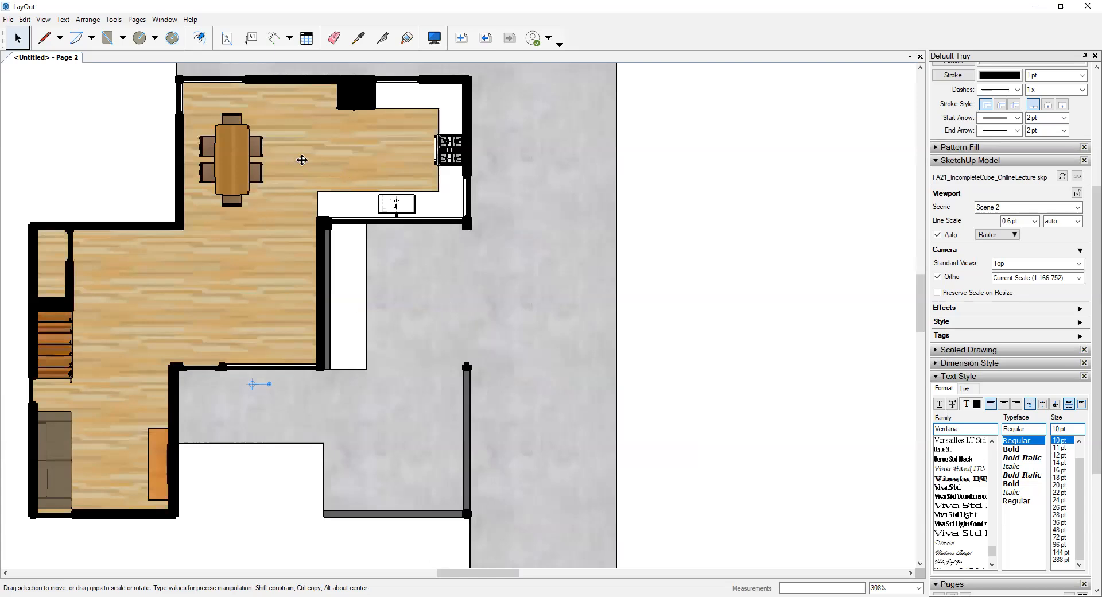
{"action": "scroll", "coordinate": [292, 152], "scroll_direction": "up", "scroll_amount": 3}
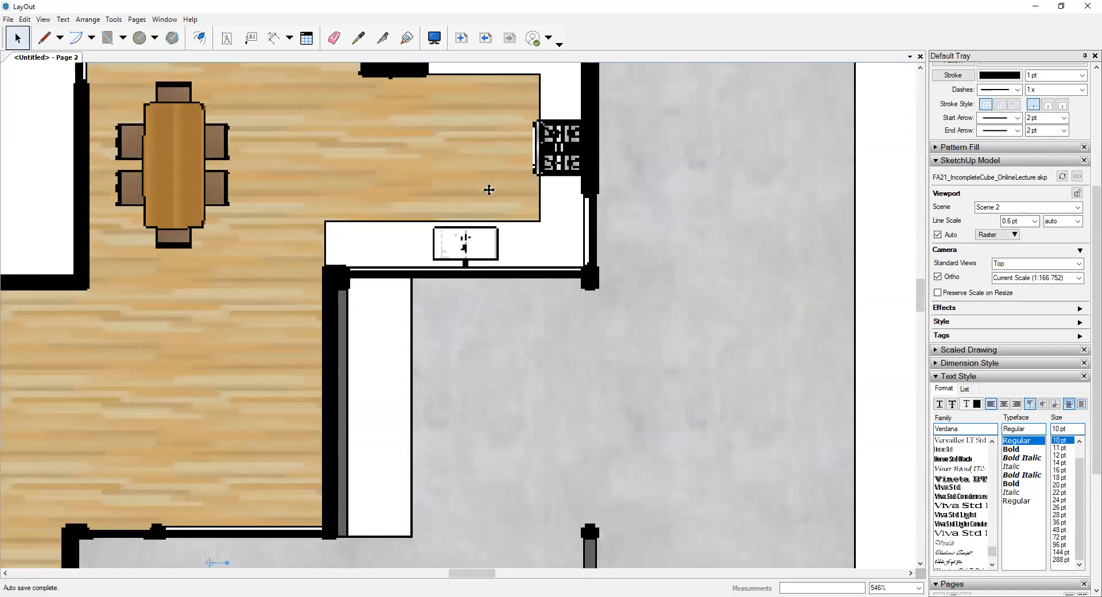
- Switch the Scene 2 viewport's rendering mode to Vector
{"action": "middle_click_drag", "start_coordinate": [506, 202], "coordinate": [504, 313]}
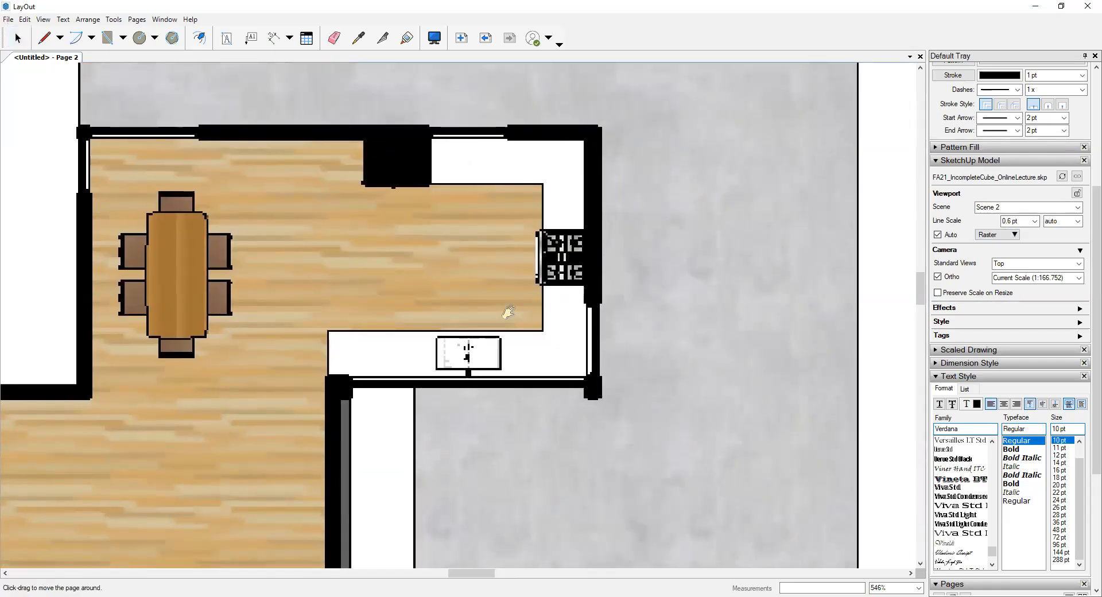
{"action": "left_click", "coordinate": [1007, 237]}
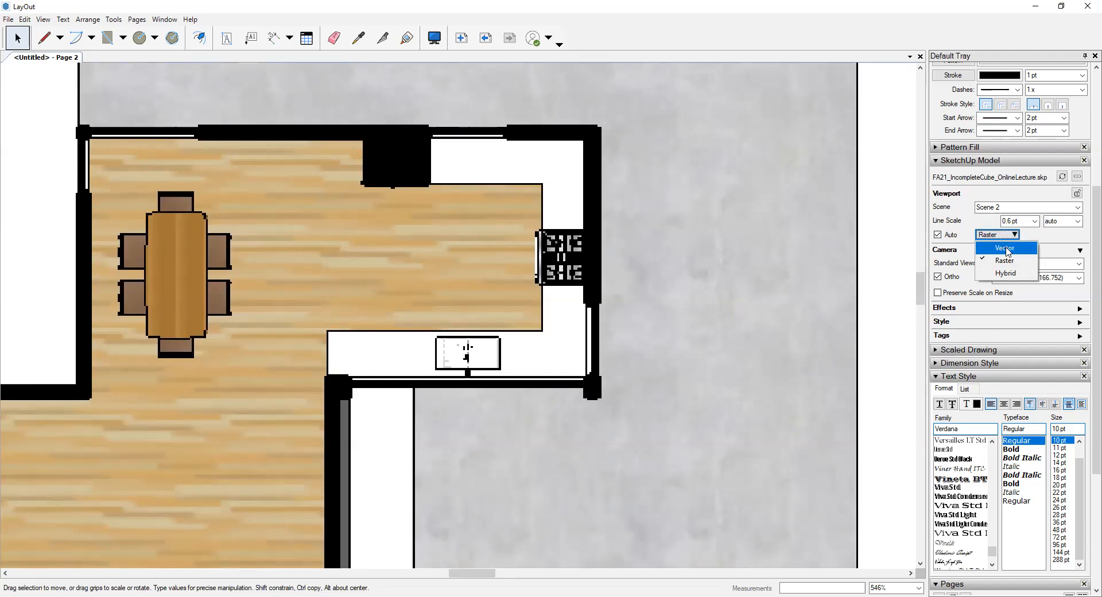
{"action": "left_click", "coordinate": [1006, 249]}
{"action": "left_click", "coordinate": [664, 330]}
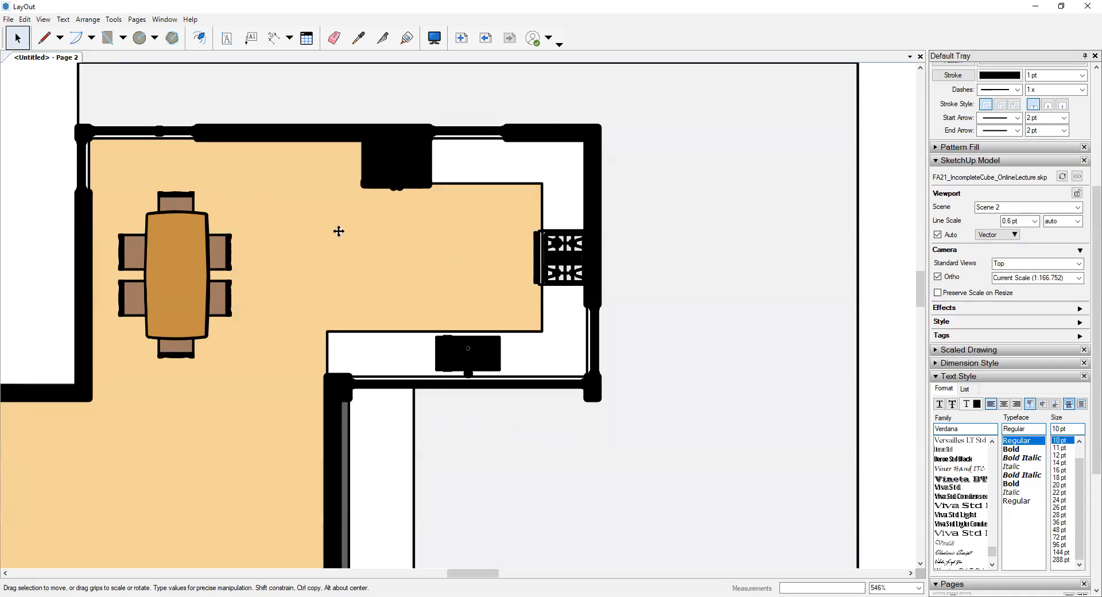
{"action": "scroll", "coordinate": [339, 231], "scroll_direction": "down", "scroll_amount": 3}
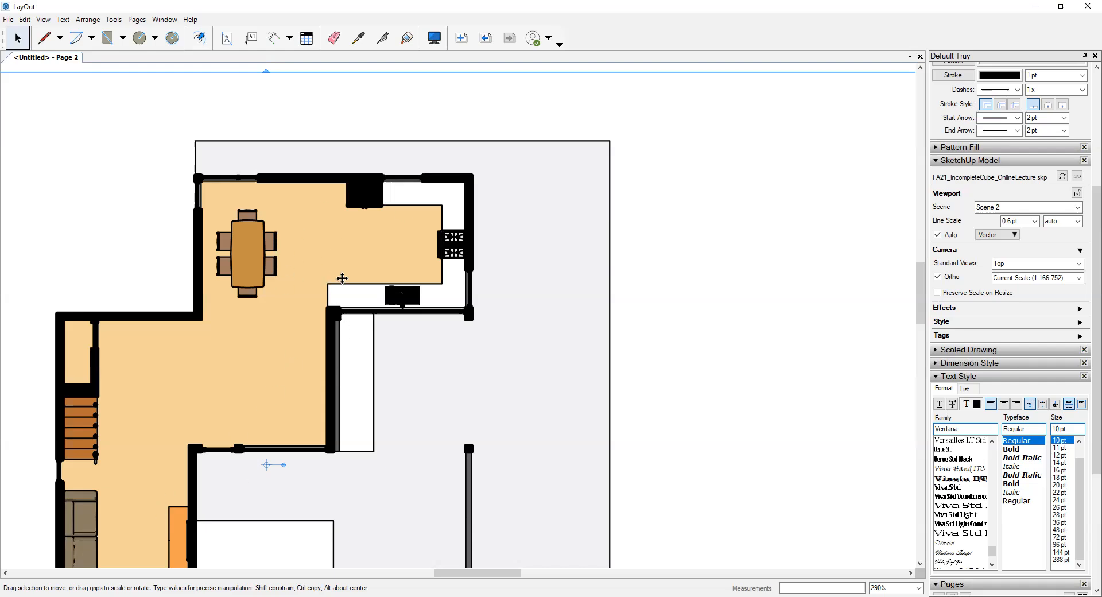
- Examine the vector line edges at the stove's corner and the outer wall corner near the sink at high magnification
{"action": "scroll", "coordinate": [340, 281], "scroll_direction": "up", "scroll_amount": 1}
{"action": "scroll", "coordinate": [464, 223], "scroll_direction": "up", "scroll_amount": 10}
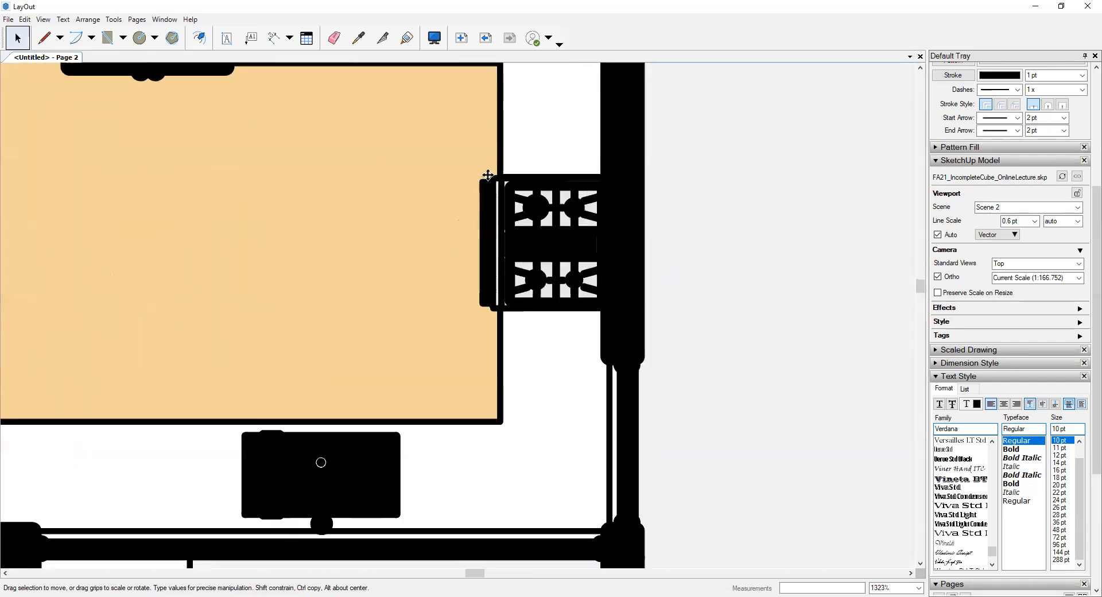
{"action": "scroll", "coordinate": [502, 174], "scroll_direction": "up", "scroll_amount": 8}
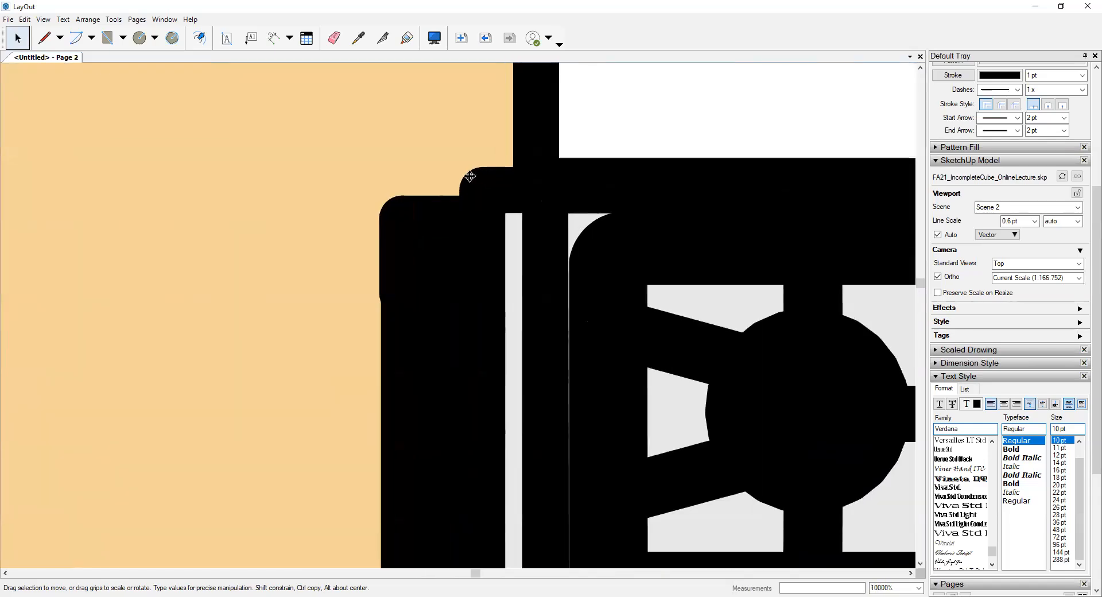
{"action": "scroll", "coordinate": [490, 176], "scroll_direction": "down", "scroll_amount": 7}
{"action": "scroll", "coordinate": [495, 180], "scroll_direction": "up", "scroll_amount": 7}
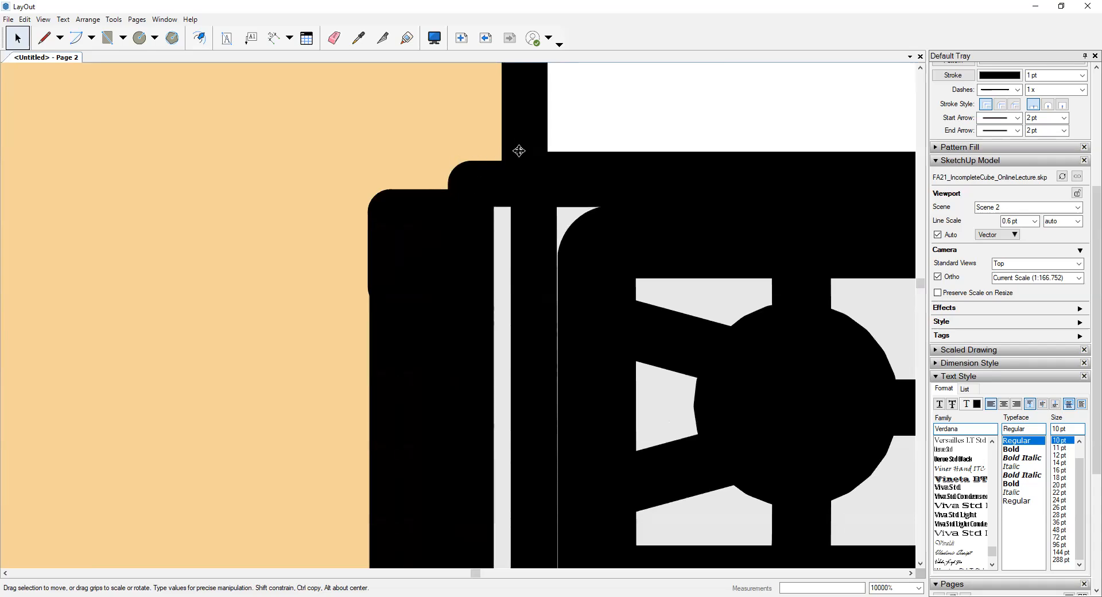
{"action": "scroll", "coordinate": [497, 177], "scroll_direction": "down", "scroll_amount": 11}
{"action": "scroll", "coordinate": [498, 179], "scroll_direction": "down", "scroll_amount": 5}
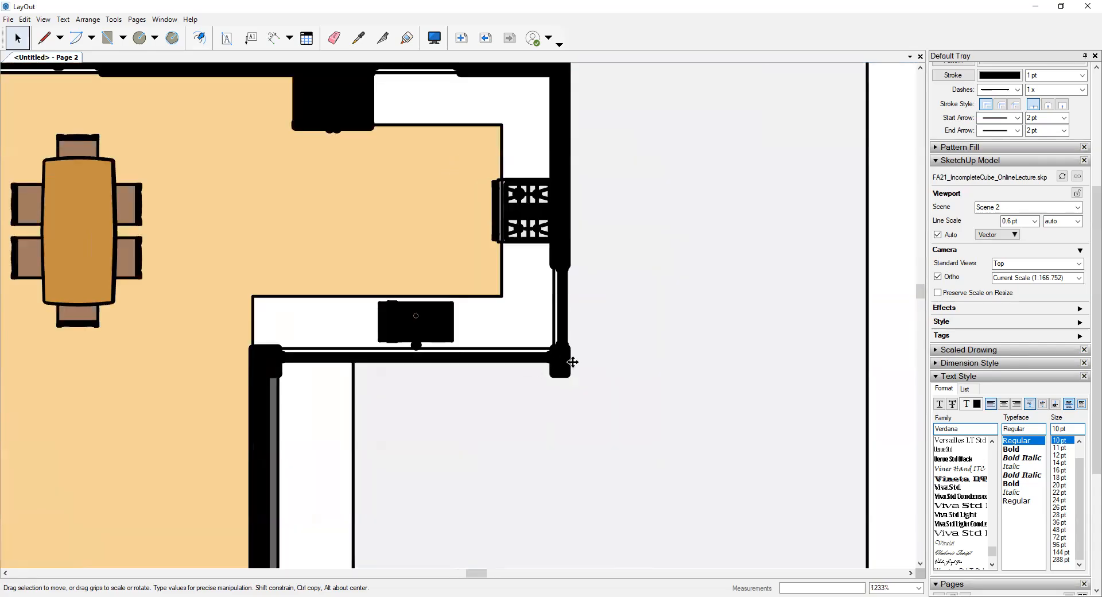
{"action": "scroll", "coordinate": [574, 386], "scroll_direction": "up", "scroll_amount": 7}
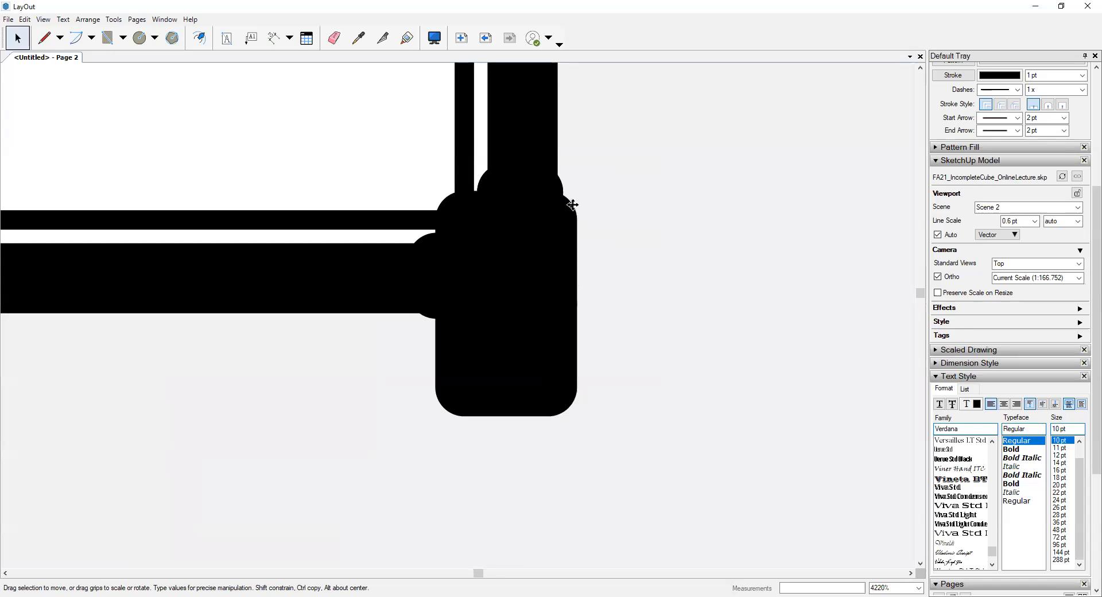
{"action": "scroll", "coordinate": [568, 198], "scroll_direction": "up", "scroll_amount": 3}
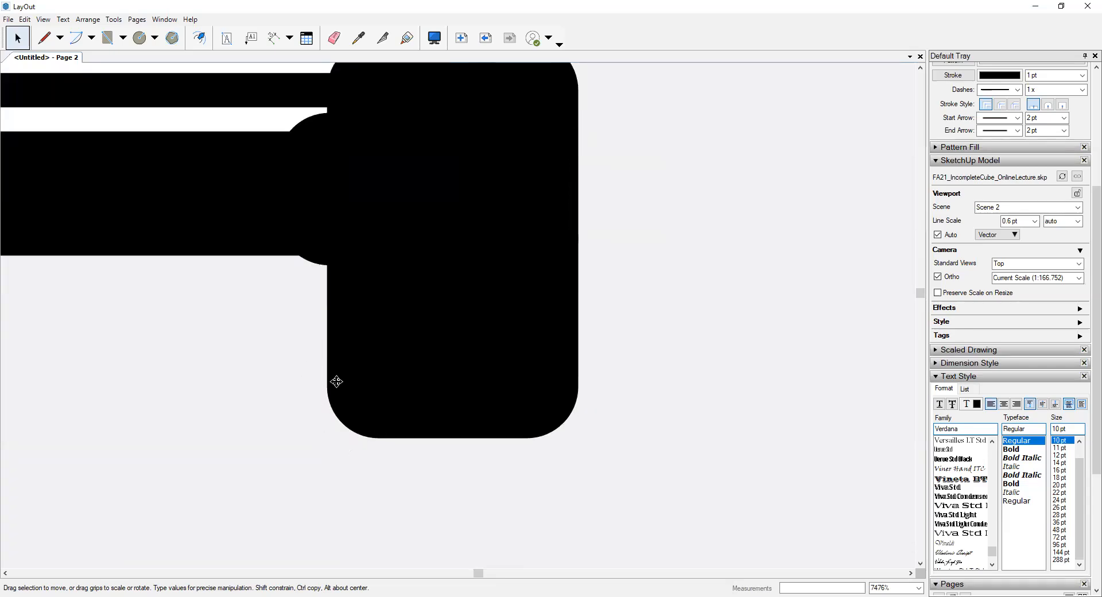
{"action": "scroll", "coordinate": [540, 388], "scroll_direction": "down", "scroll_amount": 1}
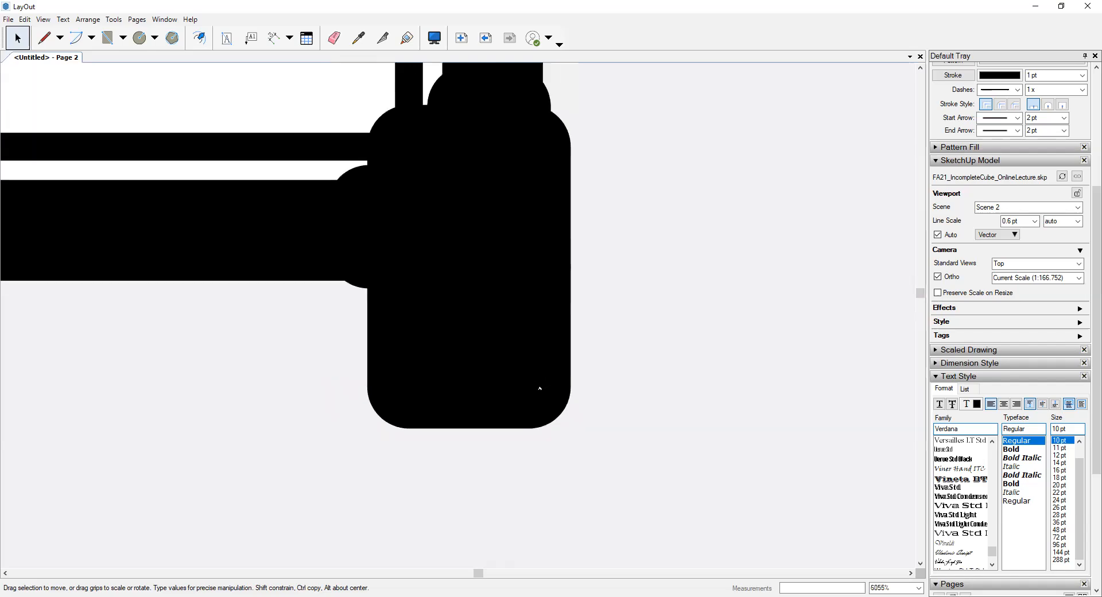
{"action": "scroll", "coordinate": [540, 388], "scroll_direction": "down", "scroll_amount": 8}
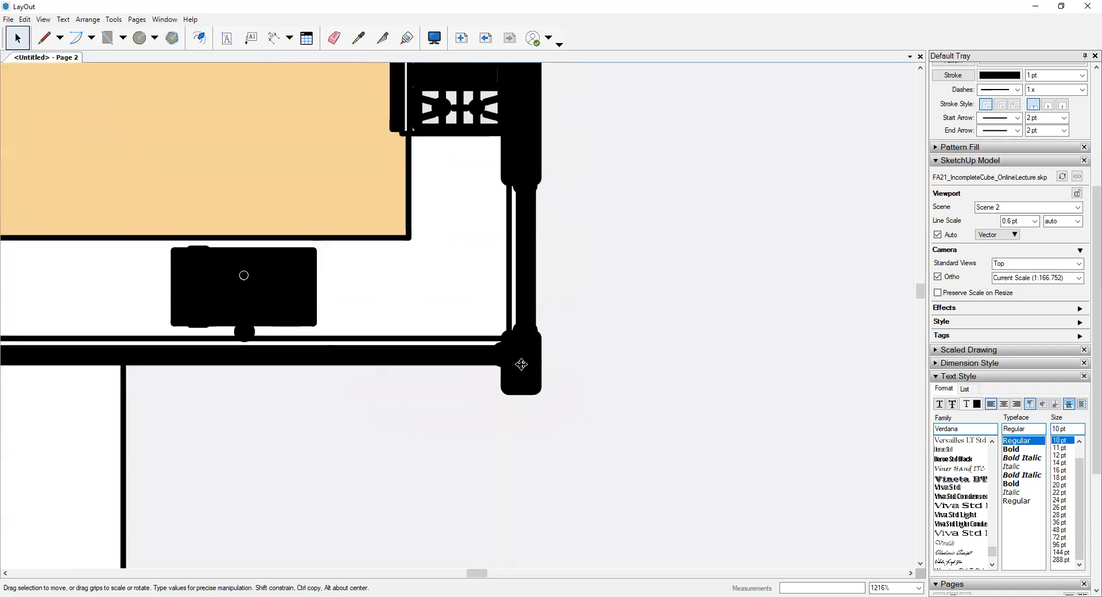
- Set the vector-rendered Scene 2 viewport's line scale to 0.1 pt
{"action": "scroll", "coordinate": [496, 188], "scroll_direction": "up", "scroll_amount": 1}
{"action": "left_click", "coordinate": [1035, 221]}
{"action": "left_click", "coordinate": [1024, 237]}
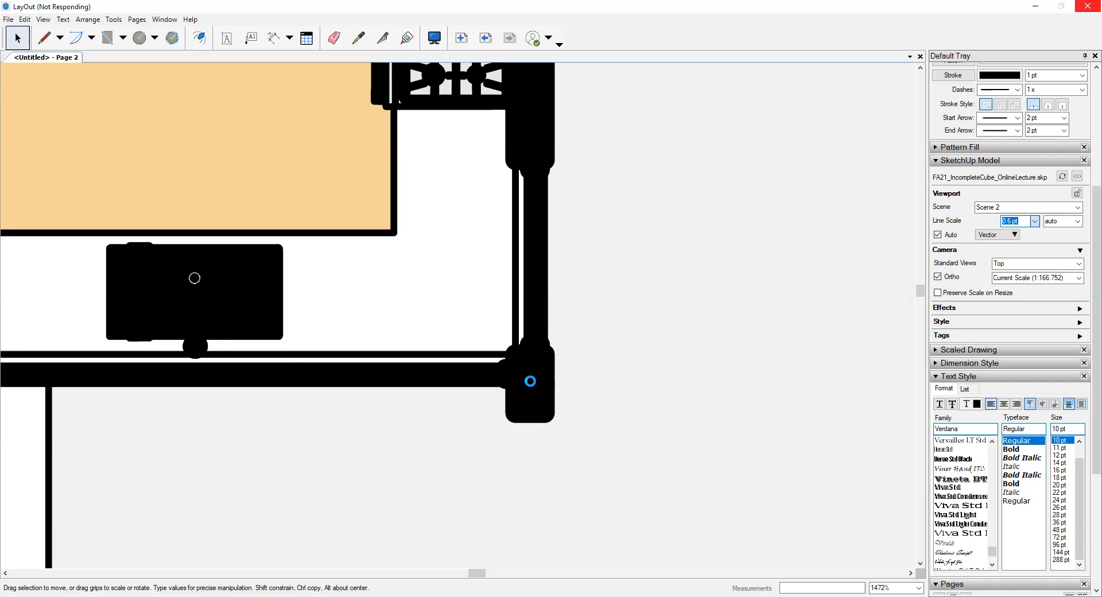
{"action": "scroll", "coordinate": [510, 379], "scroll_direction": "down", "scroll_amount": 3}
{"action": "scroll", "coordinate": [295, 335], "scroll_direction": "up", "scroll_amount": 1}
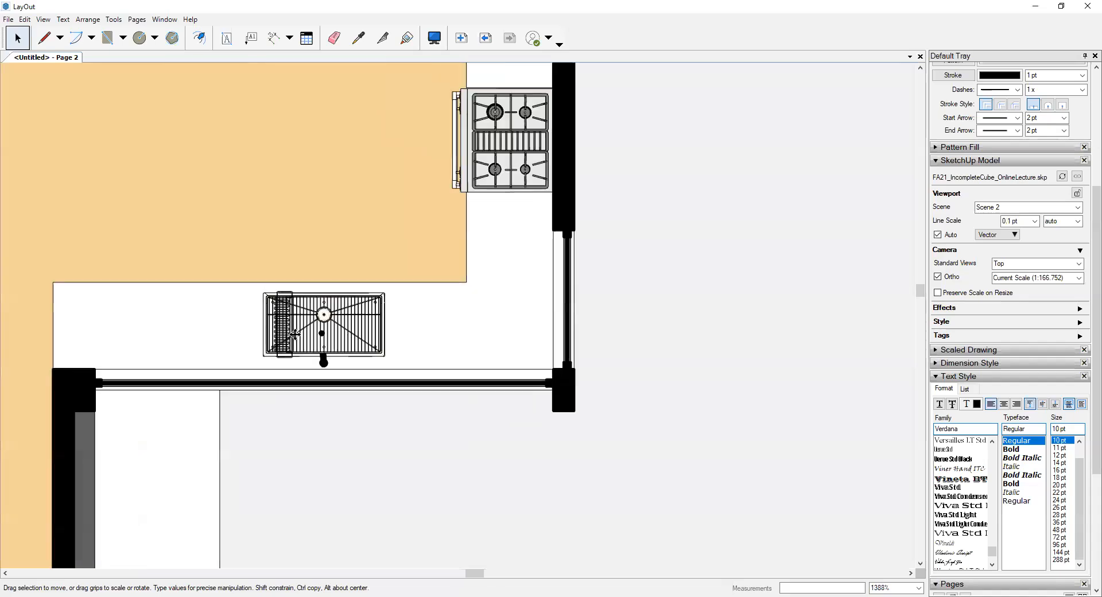
- Inspect the fine vector linework of the sink, nearby wall corner, dining table and stove, ending on the stove's edge details
{"action": "scroll", "coordinate": [295, 335], "scroll_direction": "up", "scroll_amount": 2}
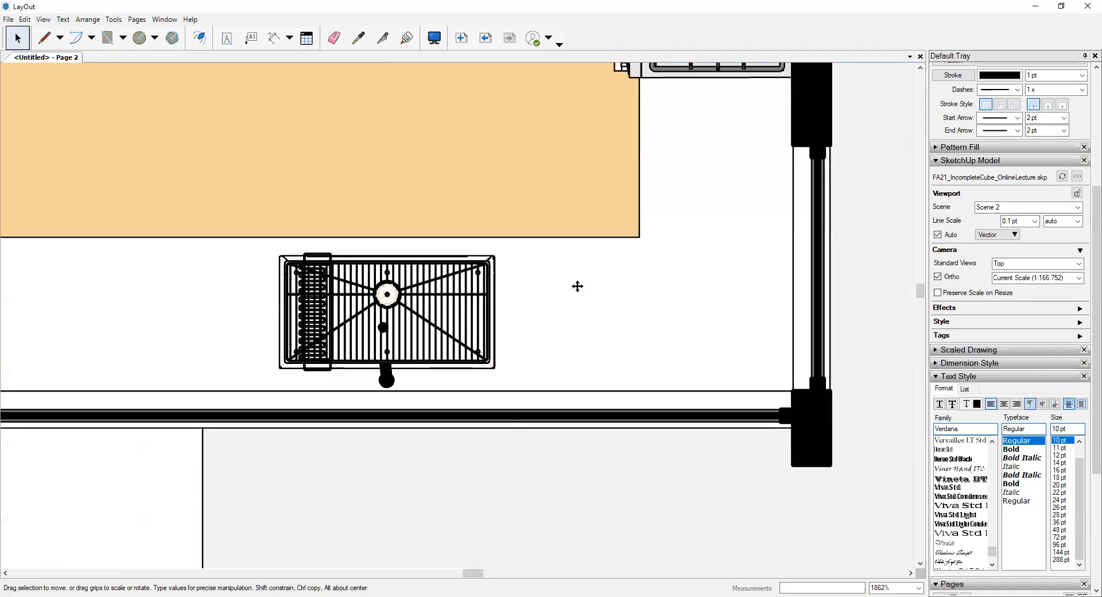
{"action": "scroll", "coordinate": [657, 162], "scroll_direction": "down", "scroll_amount": 3}
{"action": "scroll", "coordinate": [716, 419], "scroll_direction": "up", "scroll_amount": 3}
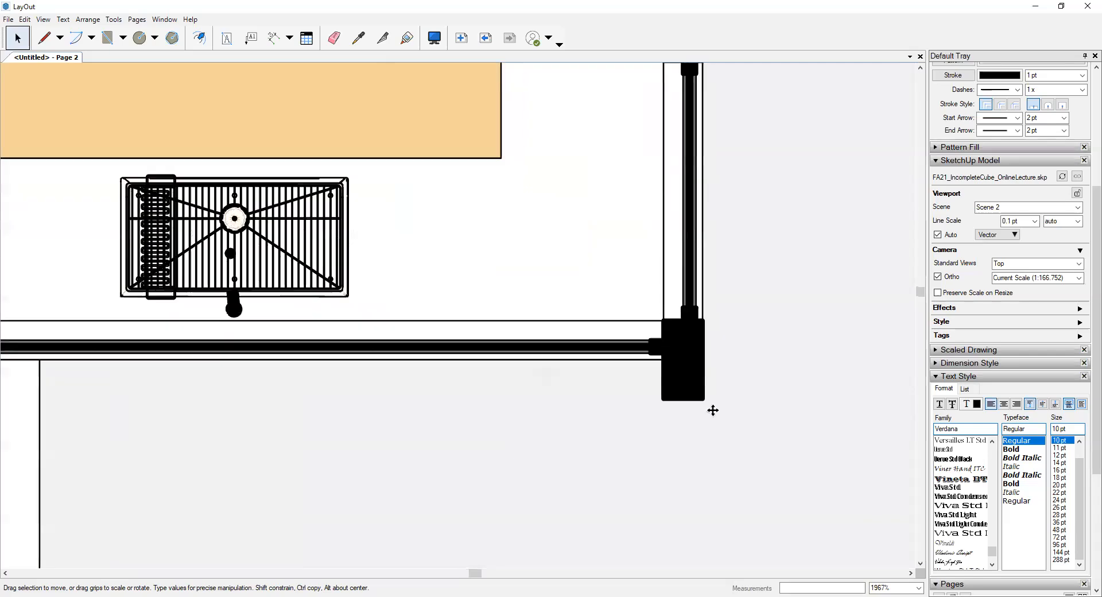
{"action": "scroll", "coordinate": [664, 262], "scroll_direction": "down", "scroll_amount": 4}
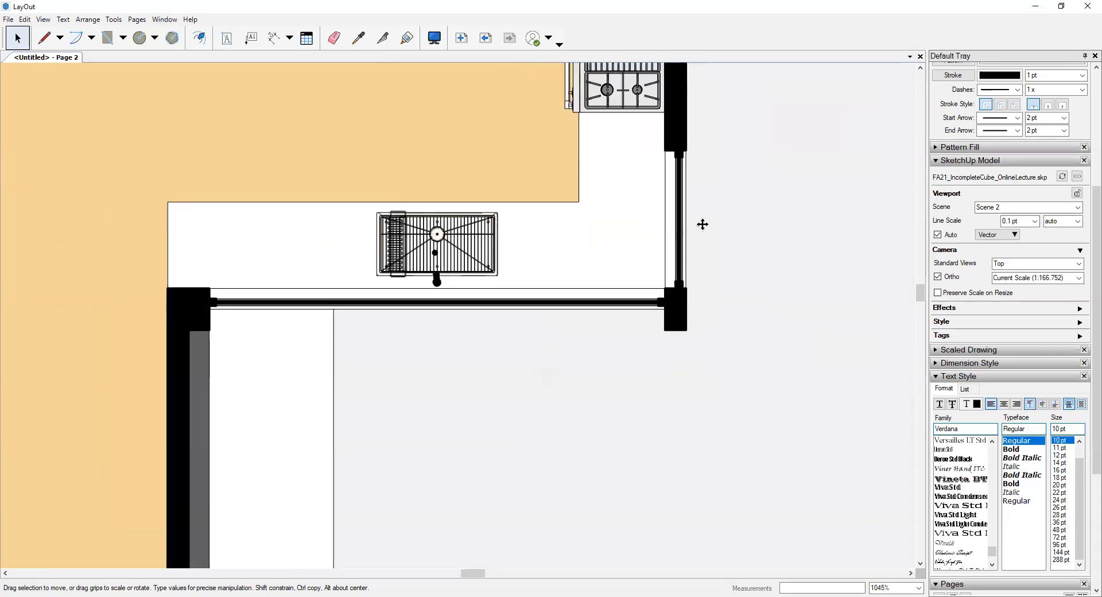
{"action": "middle_click_drag", "start_coordinate": [702, 225], "coordinate": [696, 469]}
{"action": "scroll", "coordinate": [577, 253], "scroll_direction": "up", "scroll_amount": 4}
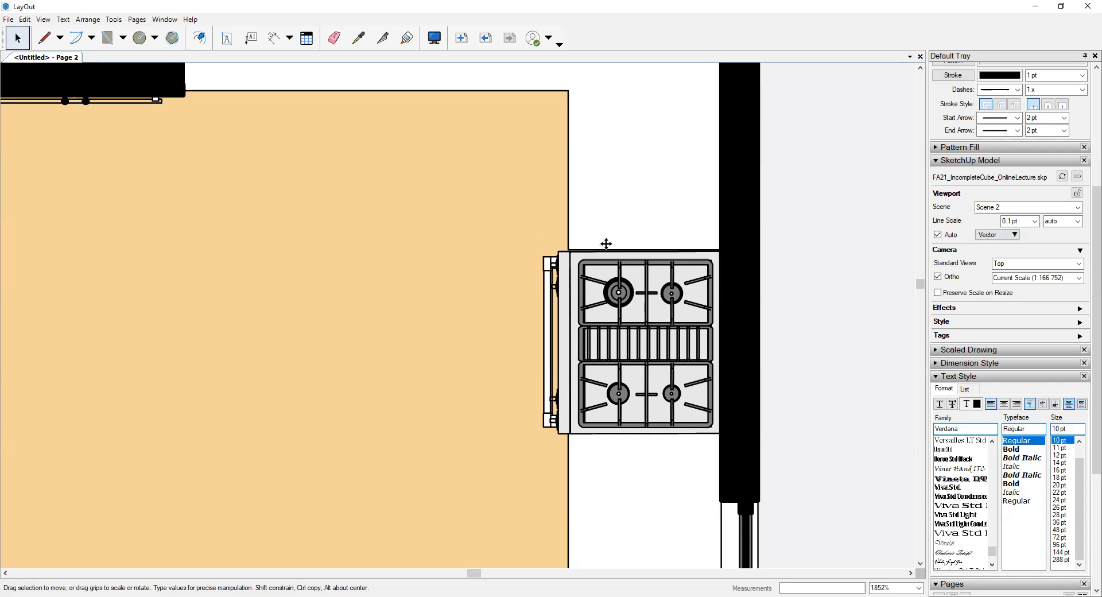
{"action": "scroll", "coordinate": [597, 264], "scroll_direction": "down", "scroll_amount": 4}
{"action": "scroll", "coordinate": [546, 217], "scroll_direction": "down", "scroll_amount": 3}
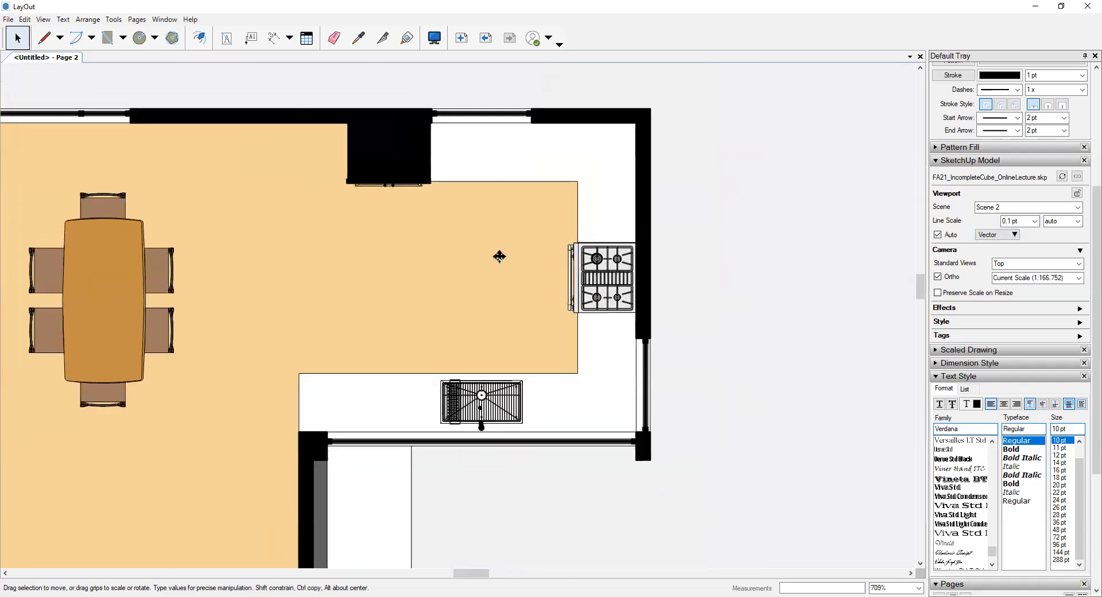
{"action": "middle_click_drag", "start_coordinate": [499, 257], "coordinate": [755, 265]}
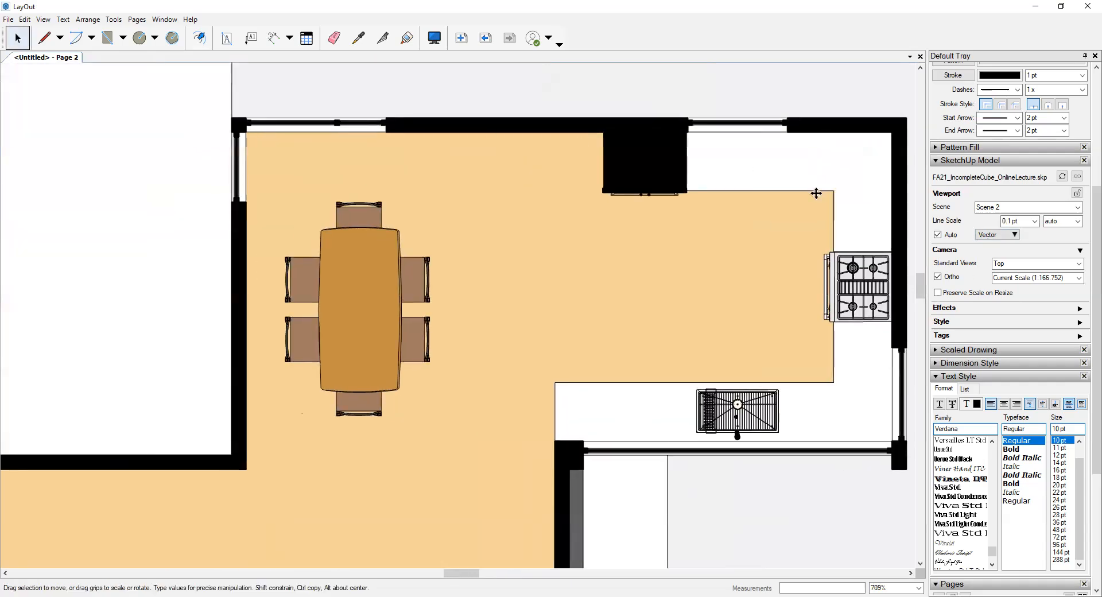
{"action": "scroll", "coordinate": [716, 213], "scroll_direction": "up", "scroll_amount": 5}
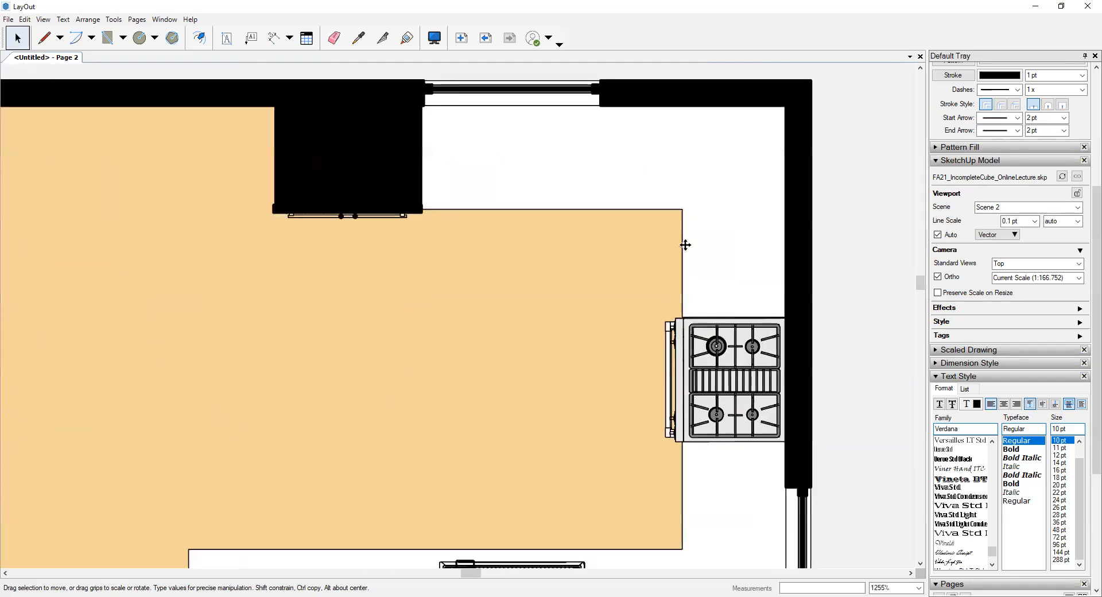
{"action": "scroll", "coordinate": [717, 387], "scroll_direction": "up", "scroll_amount": 4}
{"action": "scroll", "coordinate": [631, 278], "scroll_direction": "up", "scroll_amount": 6}
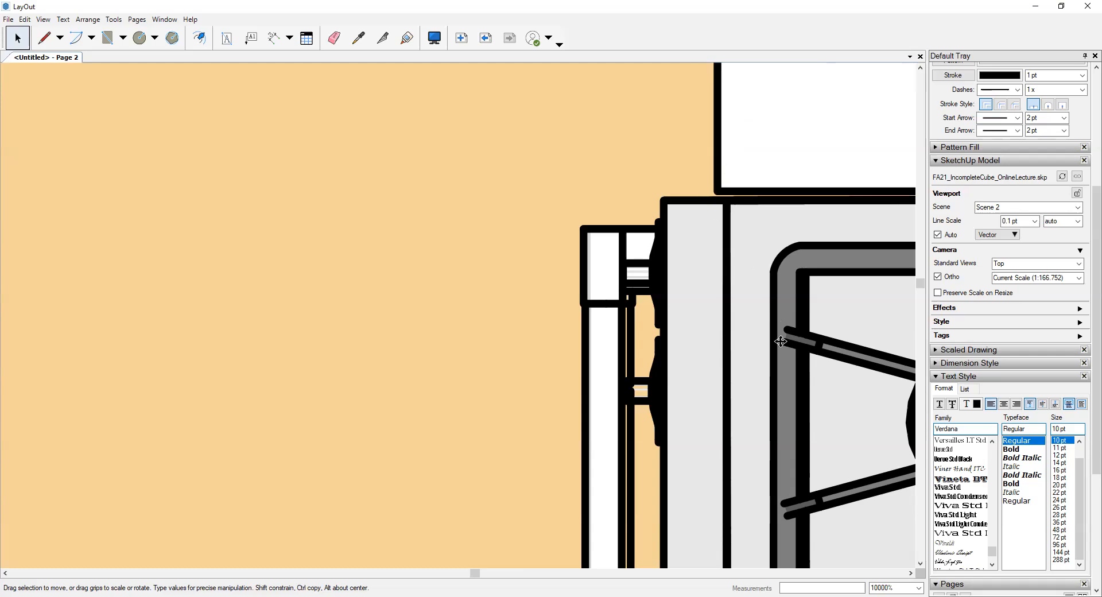
- Switch the Scene 2 viewport's rendering mode to Raster
{"action": "scroll", "coordinate": [715, 162], "scroll_direction": "down", "scroll_amount": 3}
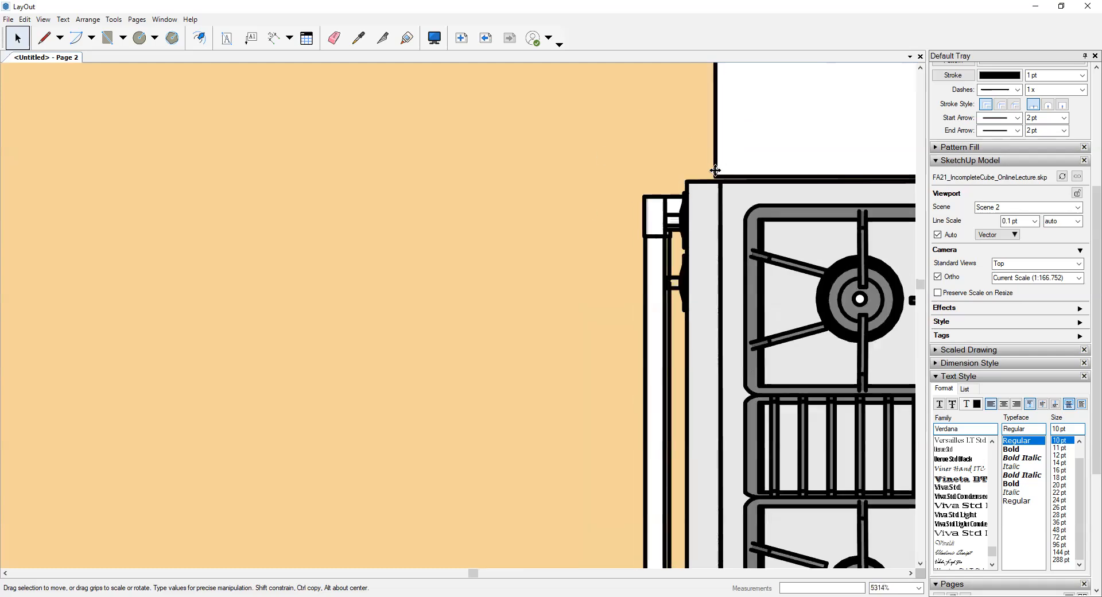
{"action": "scroll", "coordinate": [714, 161], "scroll_direction": "down", "scroll_amount": 6}
{"action": "scroll", "coordinate": [713, 191], "scroll_direction": "down", "scroll_amount": 5}
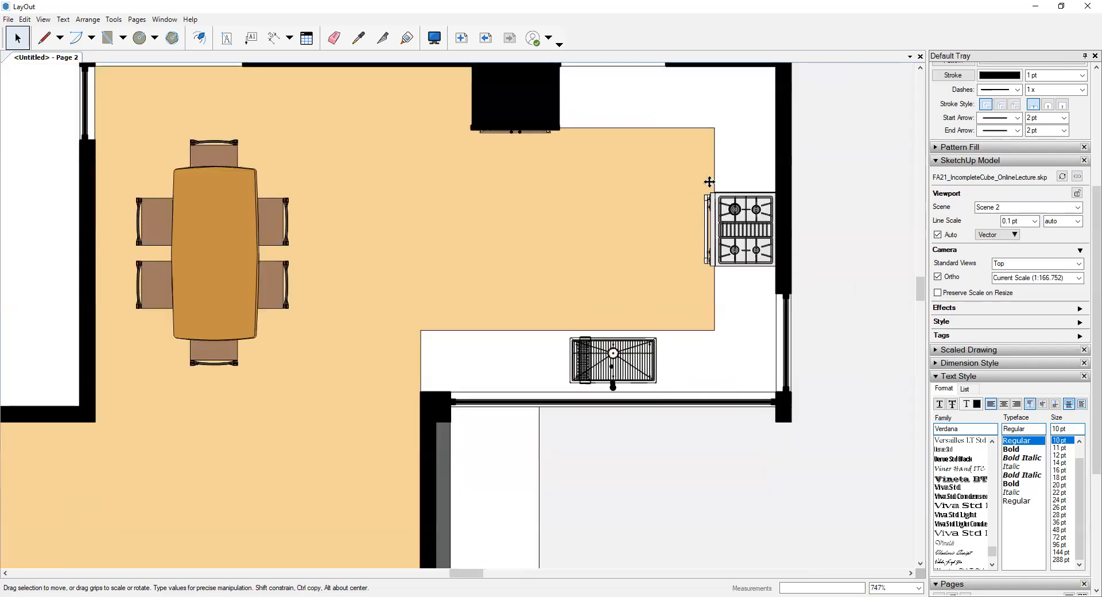
{"action": "left_click", "coordinate": [989, 235]}
{"action": "left_click", "coordinate": [1005, 262]}
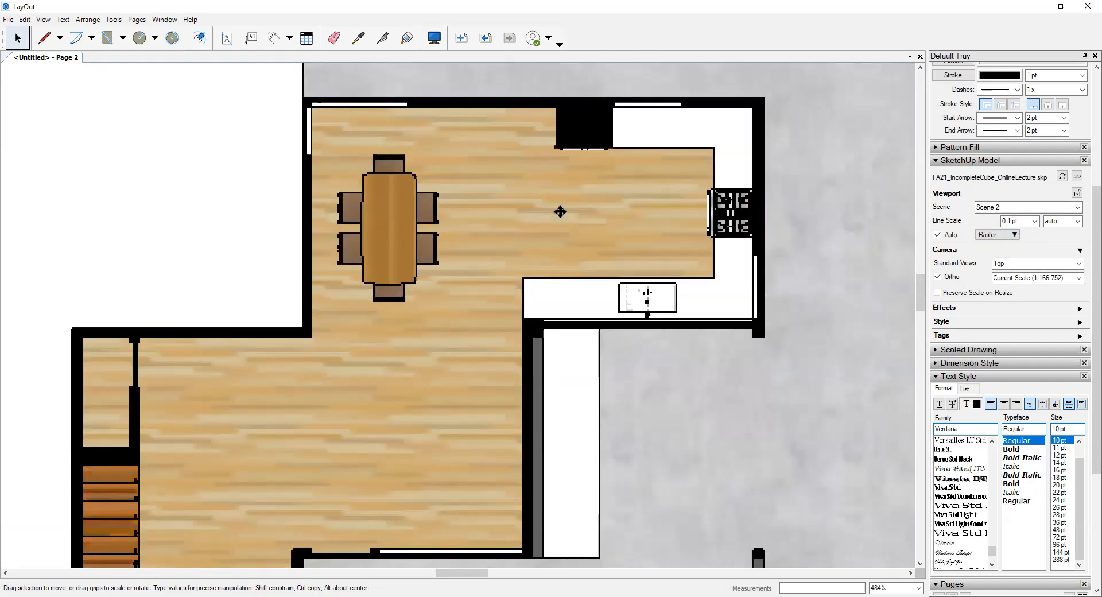
- Check the stove and kitchen in raster rendering, and set the Scene 2 viewport's rendering mode to Hybrid
{"action": "scroll", "coordinate": [723, 198], "scroll_direction": "up", "scroll_amount": 3}
{"action": "scroll", "coordinate": [724, 198], "scroll_direction": "up", "scroll_amount": 5}
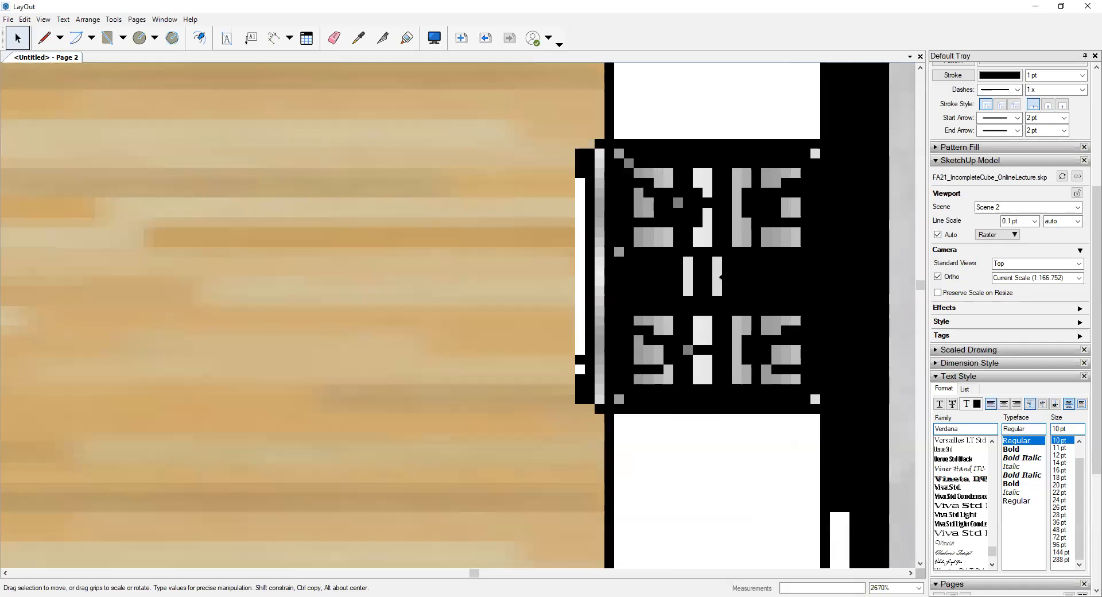
{"action": "scroll", "coordinate": [673, 248], "scroll_direction": "down", "scroll_amount": 6}
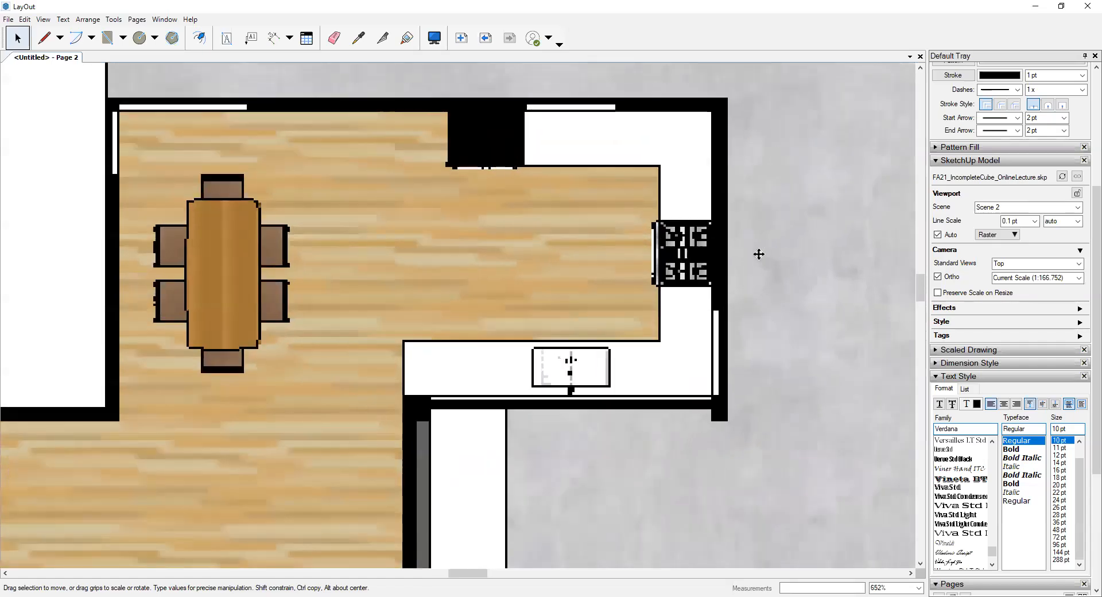
{"action": "scroll", "coordinate": [642, 225], "scroll_direction": "up", "scroll_amount": 1}
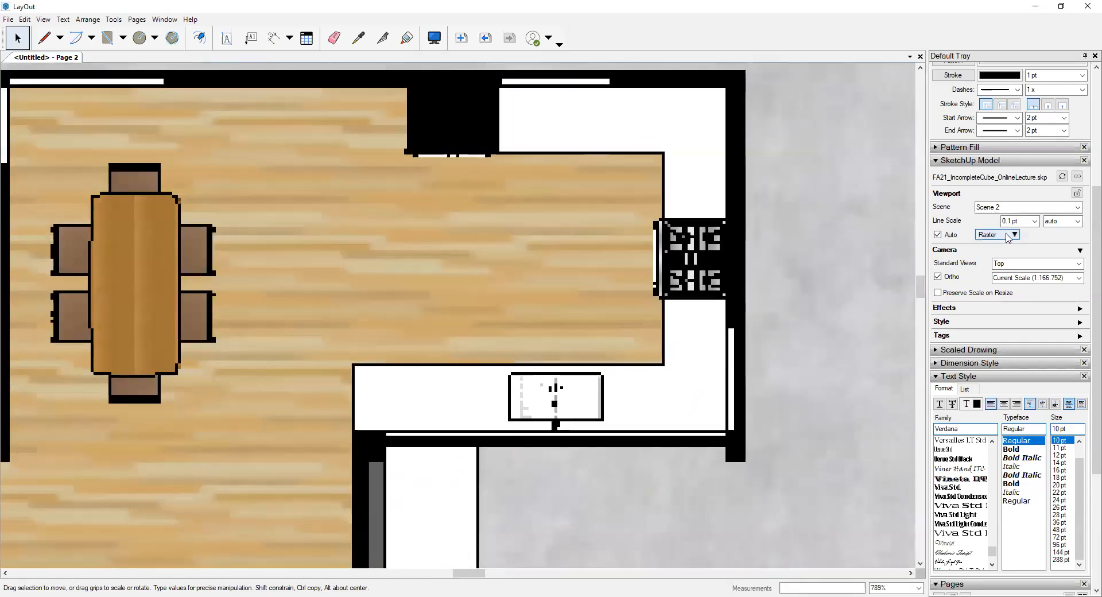
{"action": "left_click", "coordinate": [1010, 235]}
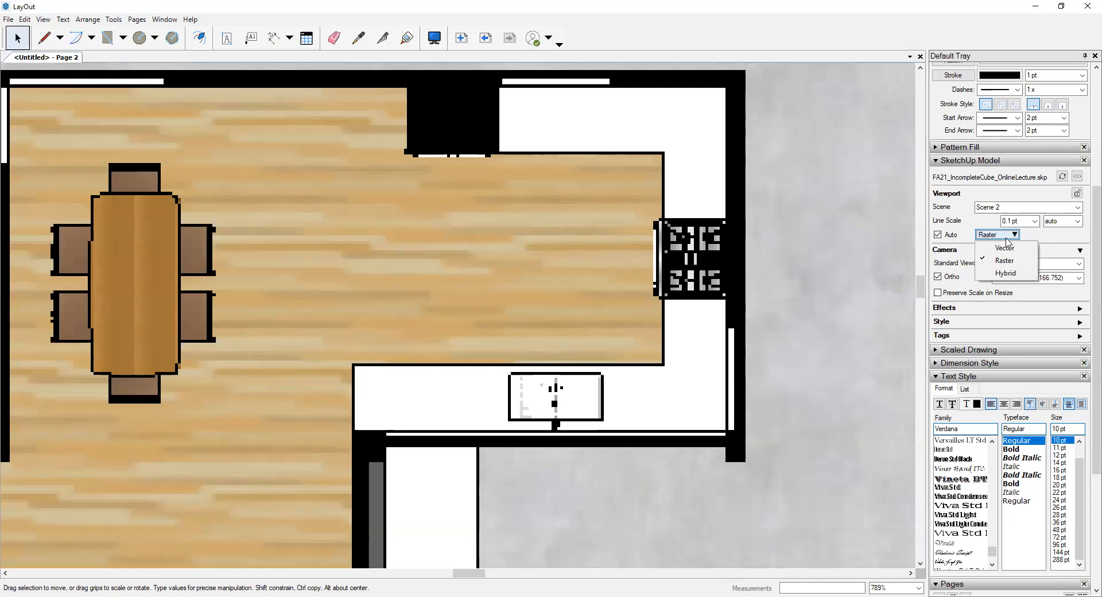
{"action": "left_click", "coordinate": [1006, 272]}
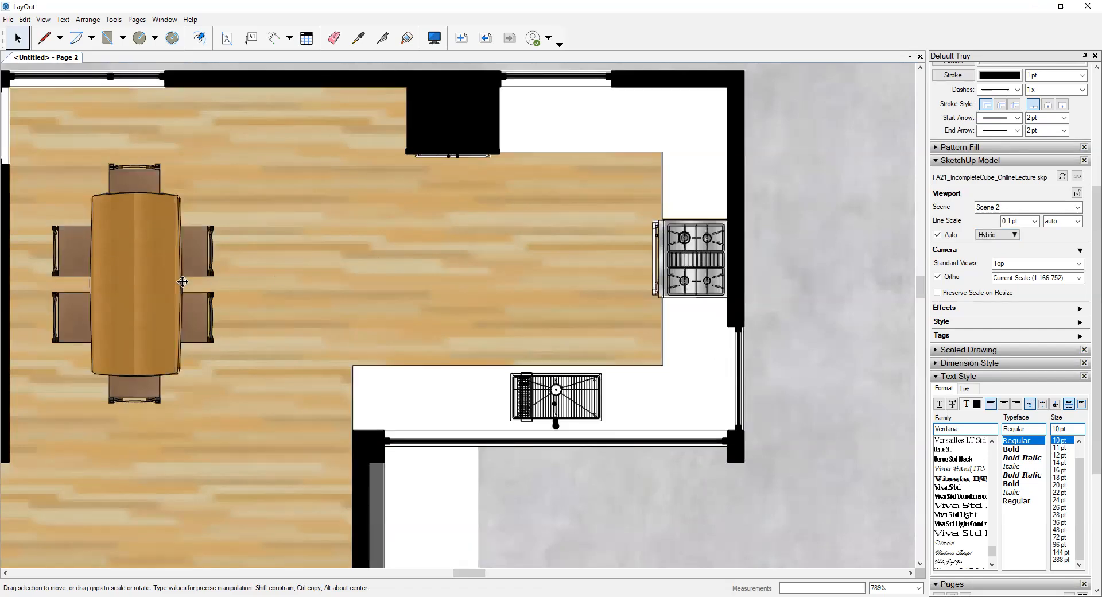
- Examine the hybrid linework and textures of the stove and its surrounding floor and counter at high magnification
{"action": "scroll", "coordinate": [631, 212], "scroll_direction": "down", "scroll_amount": 2}
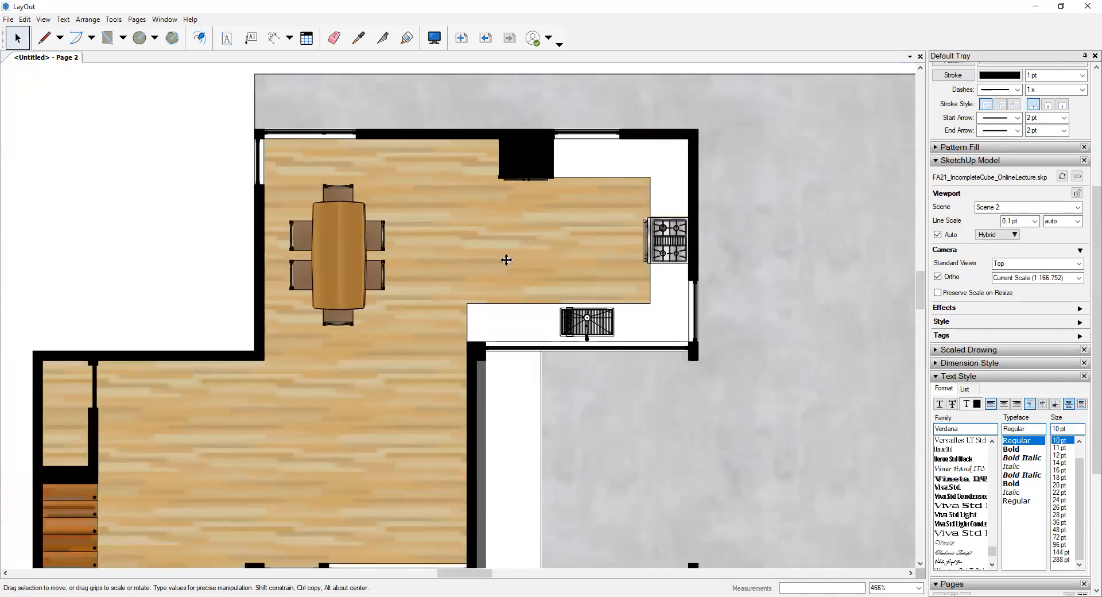
{"action": "scroll", "coordinate": [653, 231], "scroll_direction": "up", "scroll_amount": 2}
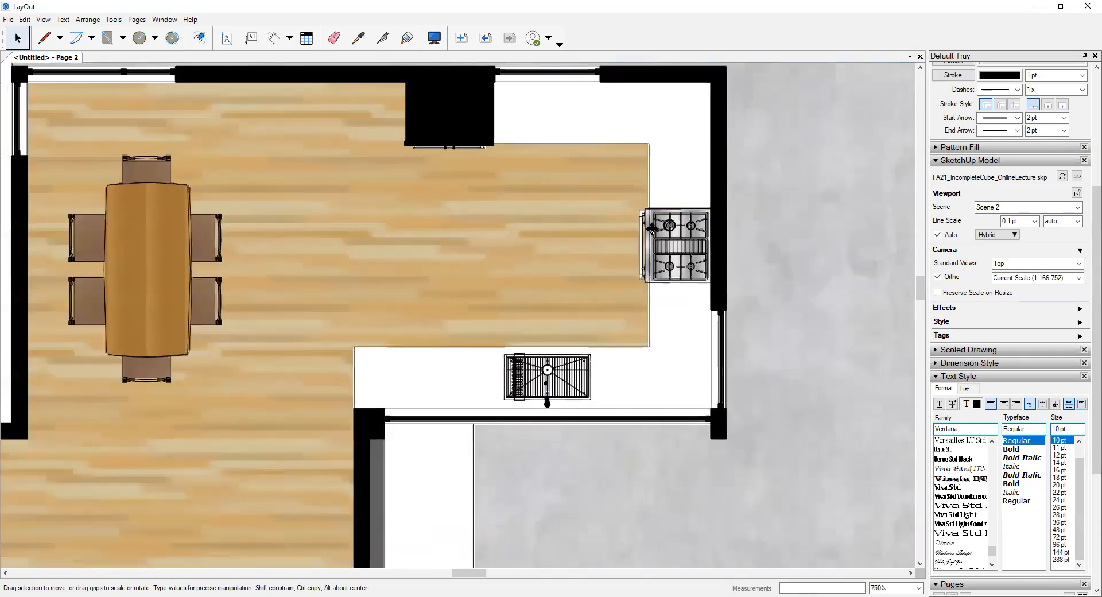
{"action": "scroll", "coordinate": [653, 229], "scroll_direction": "up", "scroll_amount": 6}
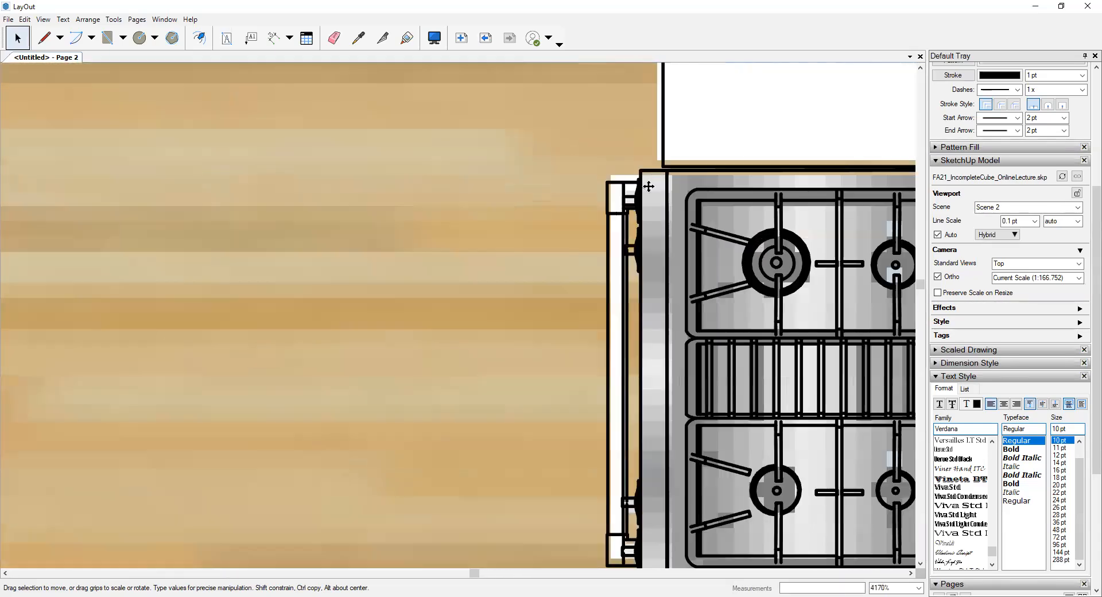
{"action": "scroll", "coordinate": [648, 186], "scroll_direction": "up", "scroll_amount": 1}
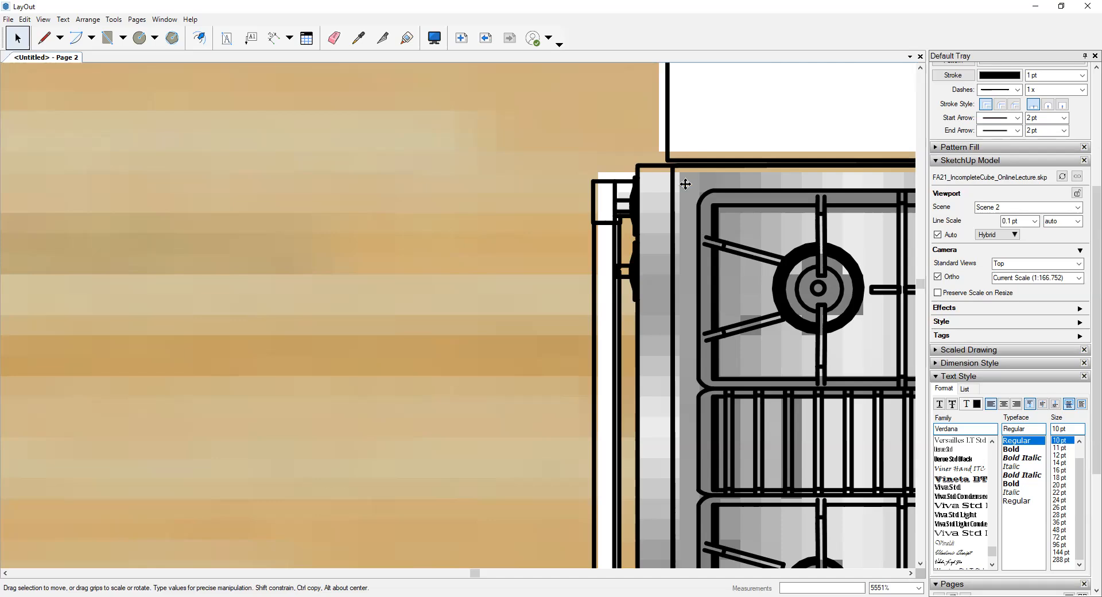
{"action": "scroll", "coordinate": [656, 178], "scroll_direction": "up", "scroll_amount": 2}
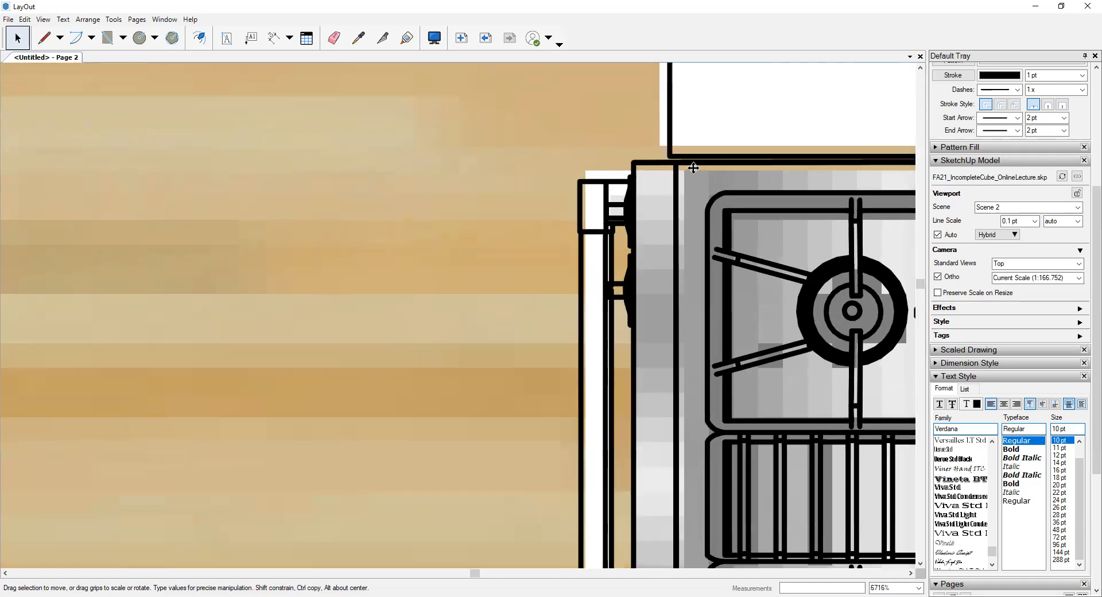
{"action": "scroll", "coordinate": [633, 204], "scroll_direction": "down", "scroll_amount": 2}
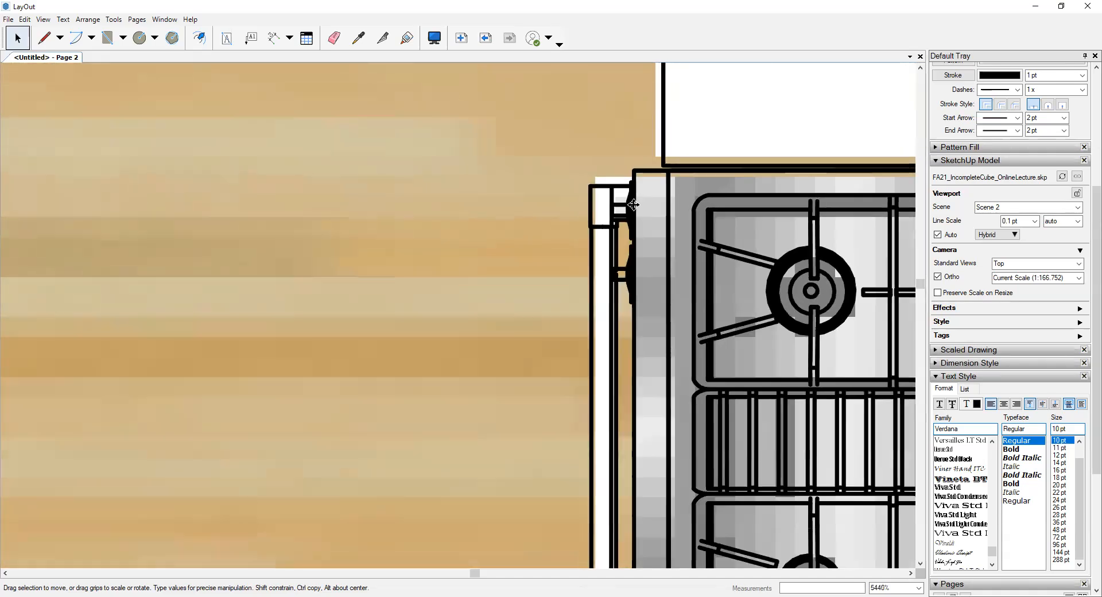
{"action": "scroll", "coordinate": [633, 205], "scroll_direction": "down", "scroll_amount": 2}
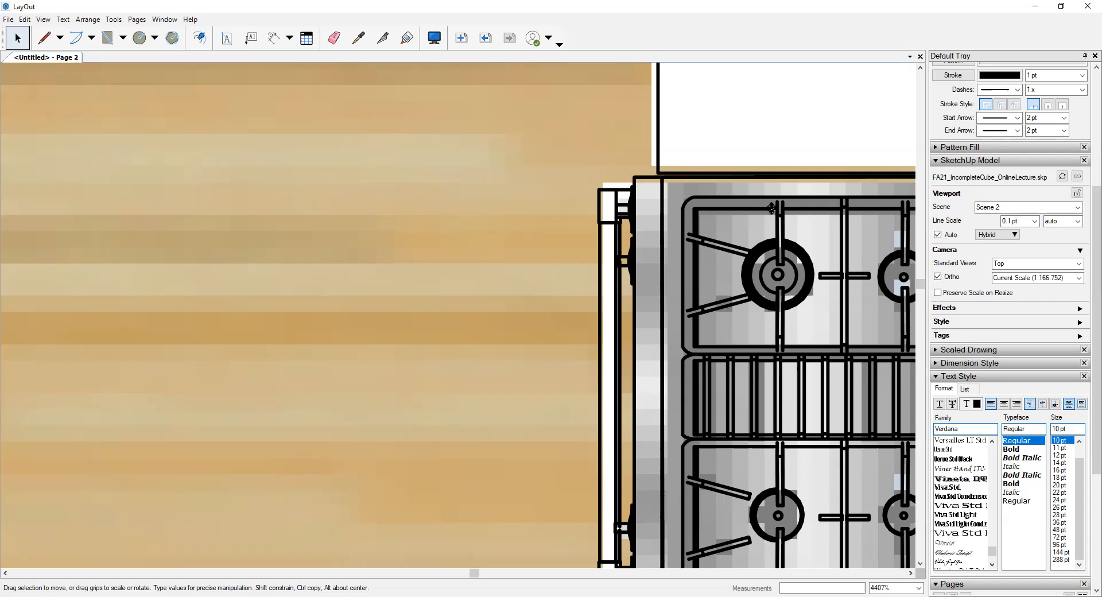
{"action": "scroll", "coordinate": [716, 190], "scroll_direction": "up", "scroll_amount": 1}
{"action": "scroll", "coordinate": [645, 307], "scroll_direction": "up", "scroll_amount": 1}
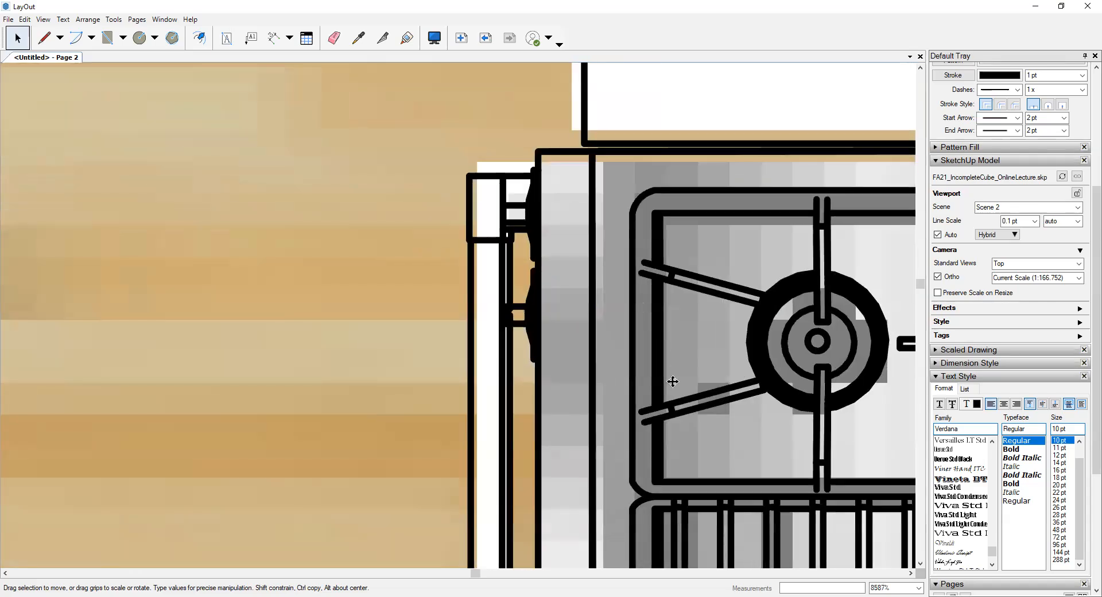
{"action": "scroll", "coordinate": [671, 381], "scroll_direction": "up", "scroll_amount": 1}
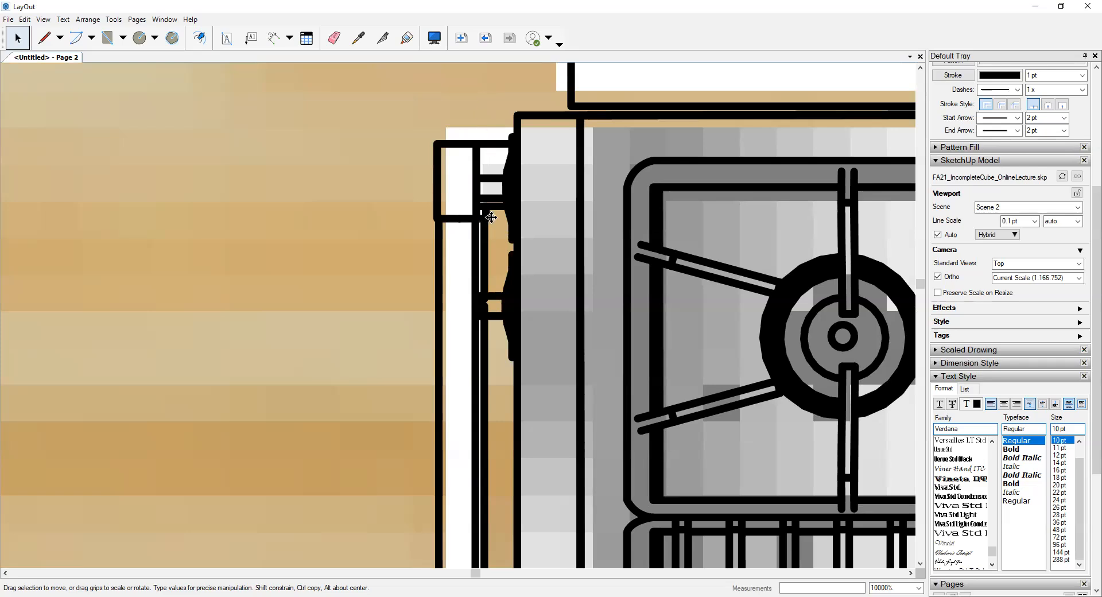
{"action": "scroll", "coordinate": [507, 258], "scroll_direction": "down", "scroll_amount": 1}
{"action": "scroll", "coordinate": [506, 258], "scroll_direction": "down", "scroll_amount": 10}
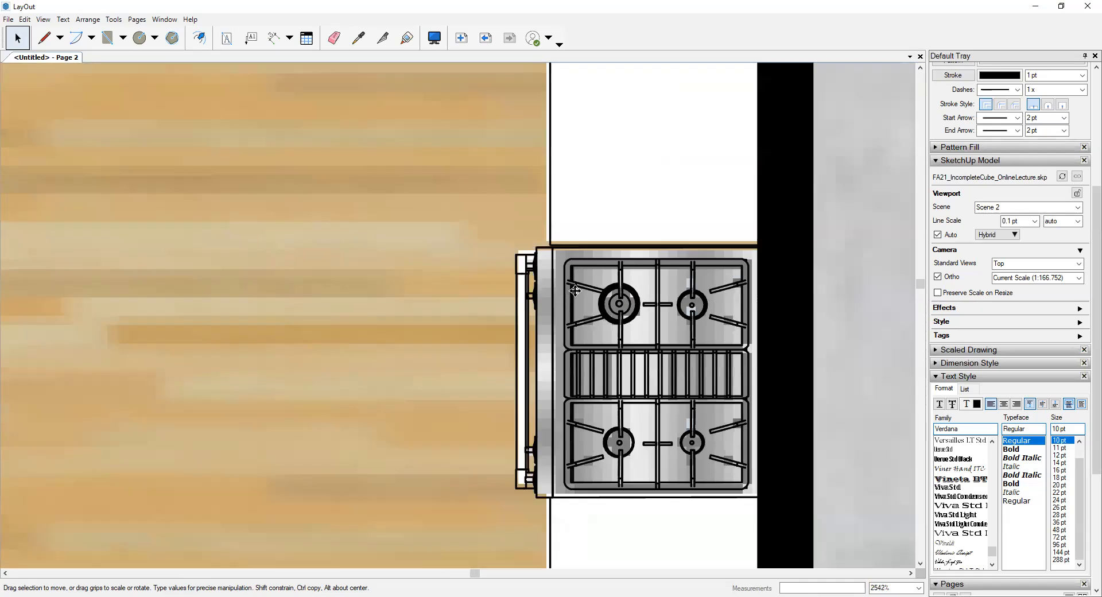
{"action": "scroll", "coordinate": [613, 274], "scroll_direction": "down", "scroll_amount": 8}
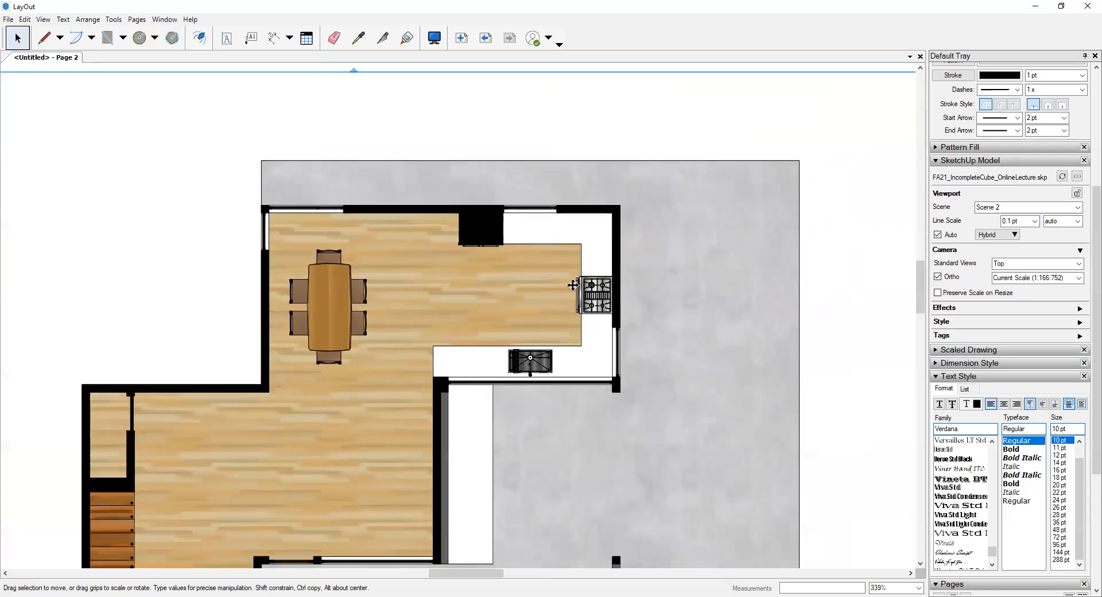
{"action": "scroll", "coordinate": [594, 327], "scroll_direction": "down", "scroll_amount": 2}
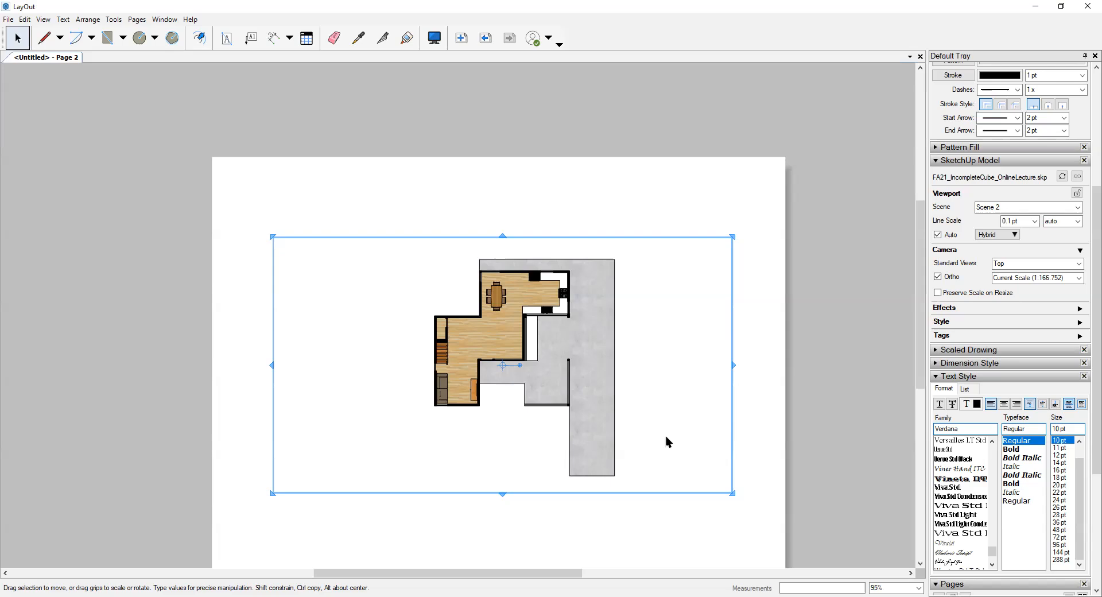
- Set the Scene 2 viewport's drawing scale to 1/4" = 1'-0" (1:48)
{"action": "scroll", "coordinate": [402, 198], "scroll_direction": "down", "scroll_amount": 1}
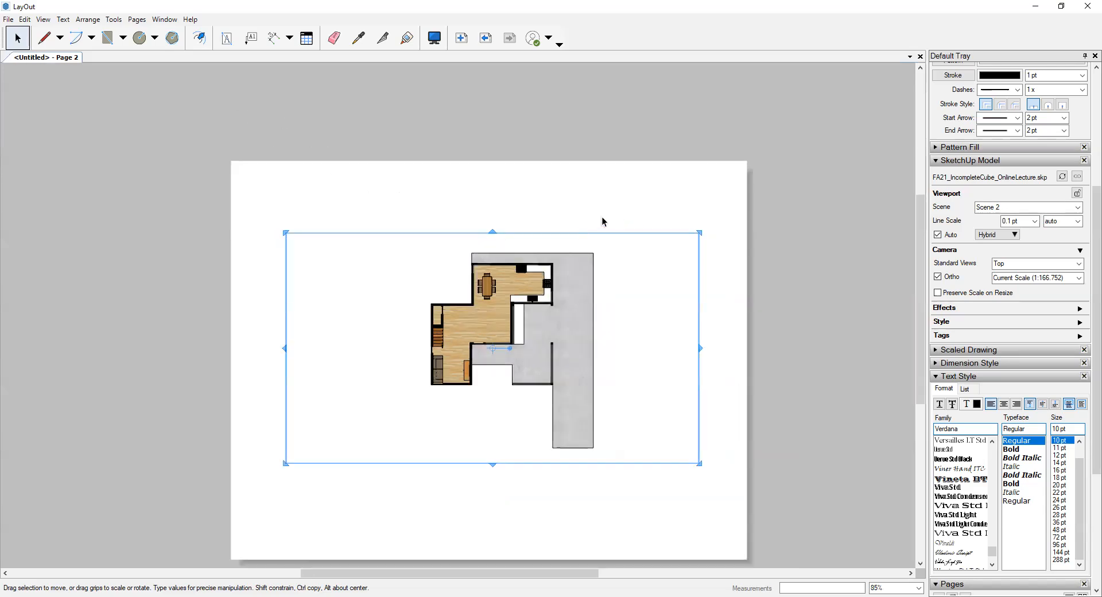
{"action": "left_click", "coordinate": [563, 227]}
{"action": "middle_click_drag", "start_coordinate": [557, 258], "coordinate": [535, 191]}
{"action": "left_click", "coordinate": [535, 189]}
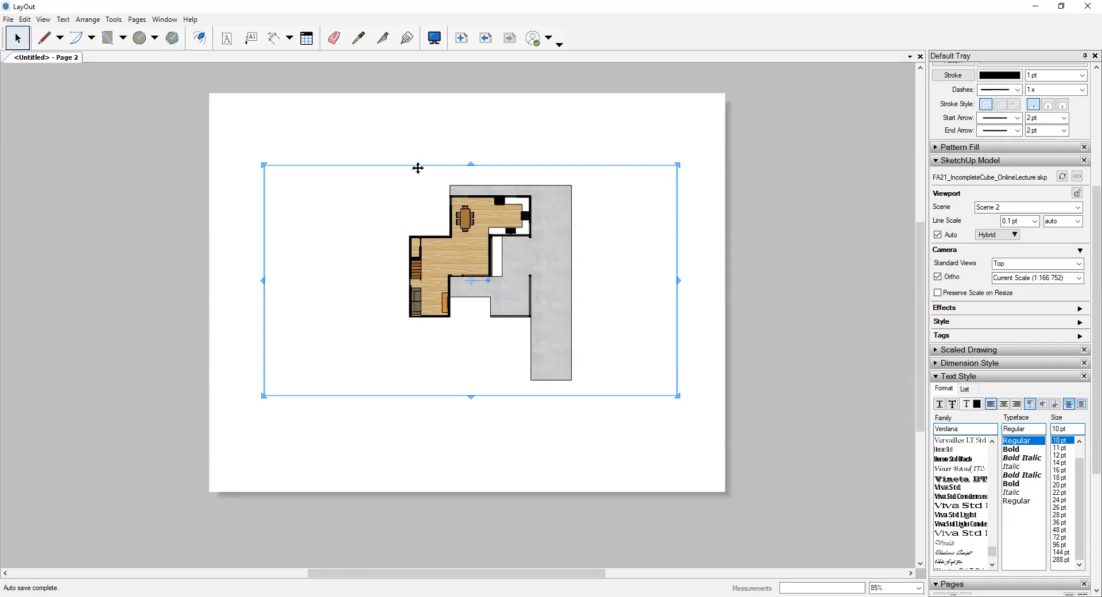
{"action": "left_click", "coordinate": [1079, 278]}
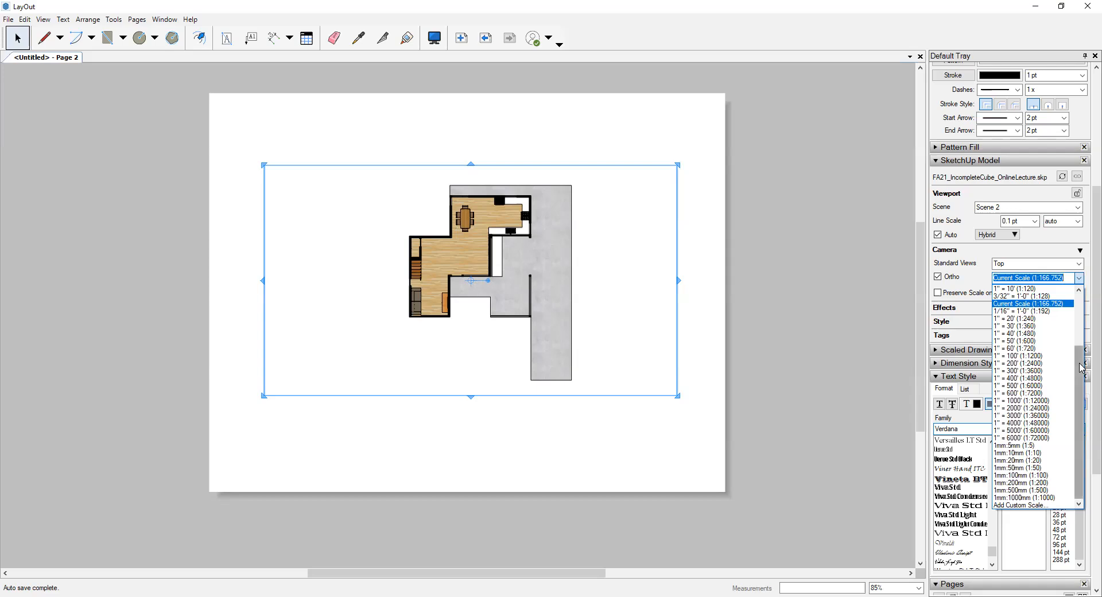
{"action": "scroll", "coordinate": [1077, 339], "scroll_direction": "up", "scroll_amount": 2}
{"action": "scroll", "coordinate": [1077, 339], "scroll_direction": "up", "scroll_amount": 2}
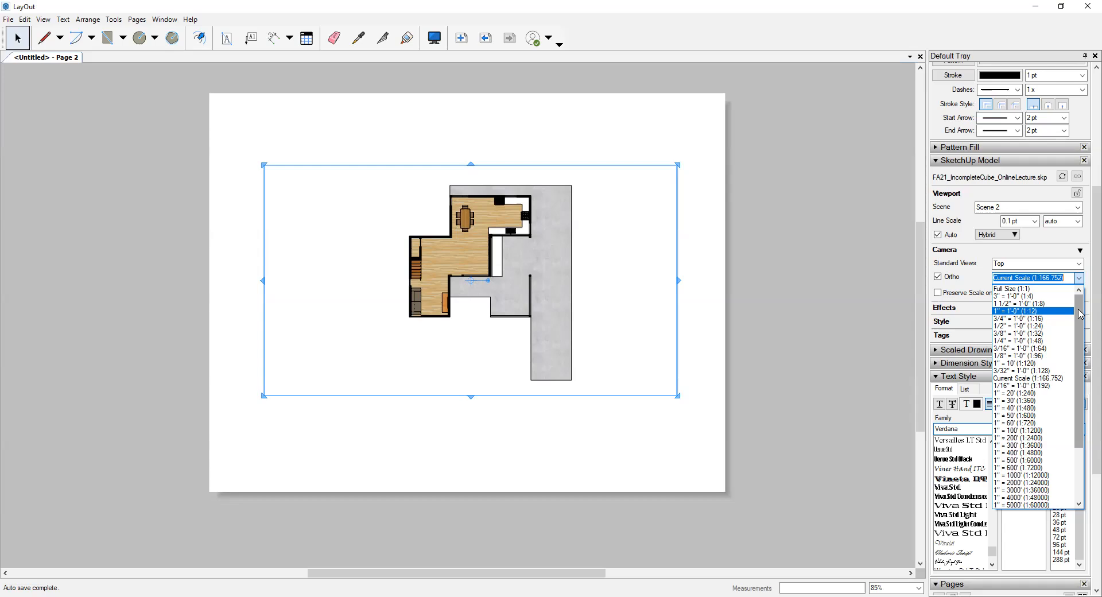
{"action": "left_click_drag", "start_coordinate": [1081, 314], "coordinate": [1083, 371]}
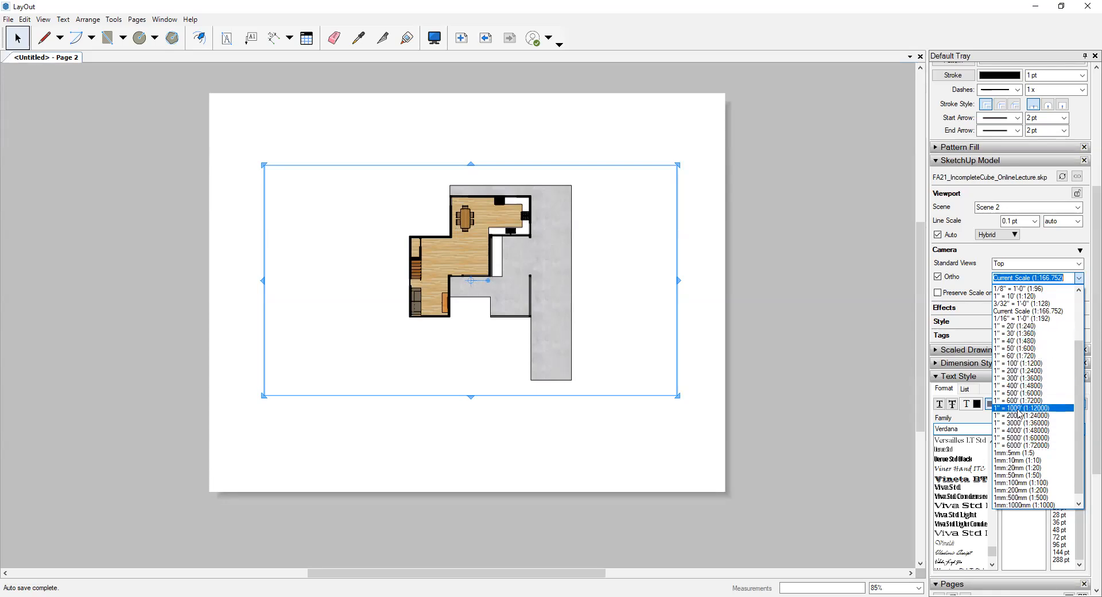
{"action": "left_click_drag", "start_coordinate": [1079, 351], "coordinate": [1085, 292]}
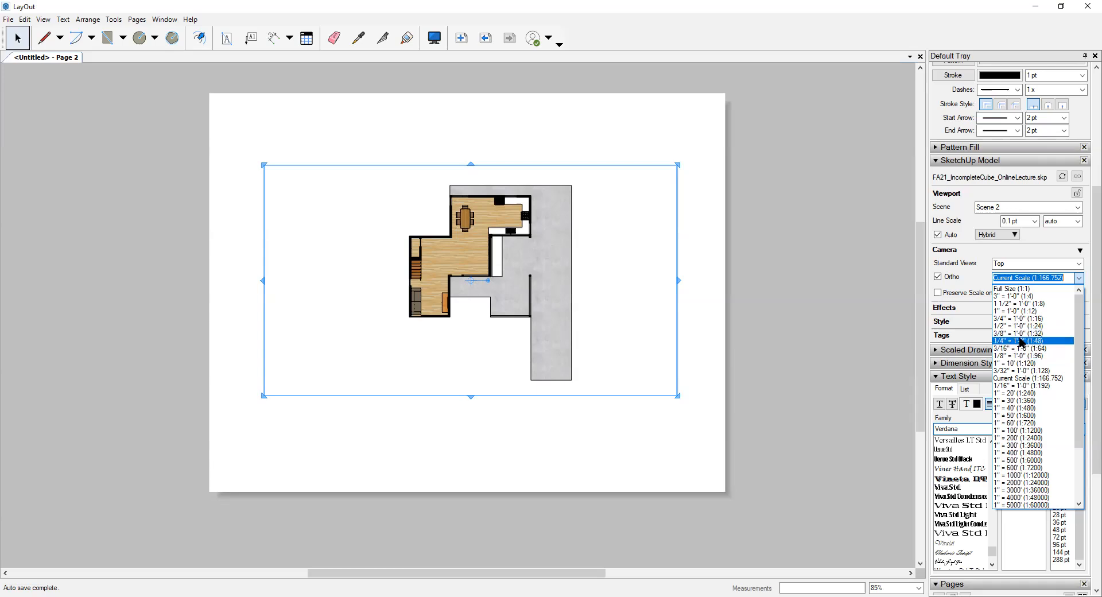
{"action": "left_click", "coordinate": [1021, 341]}
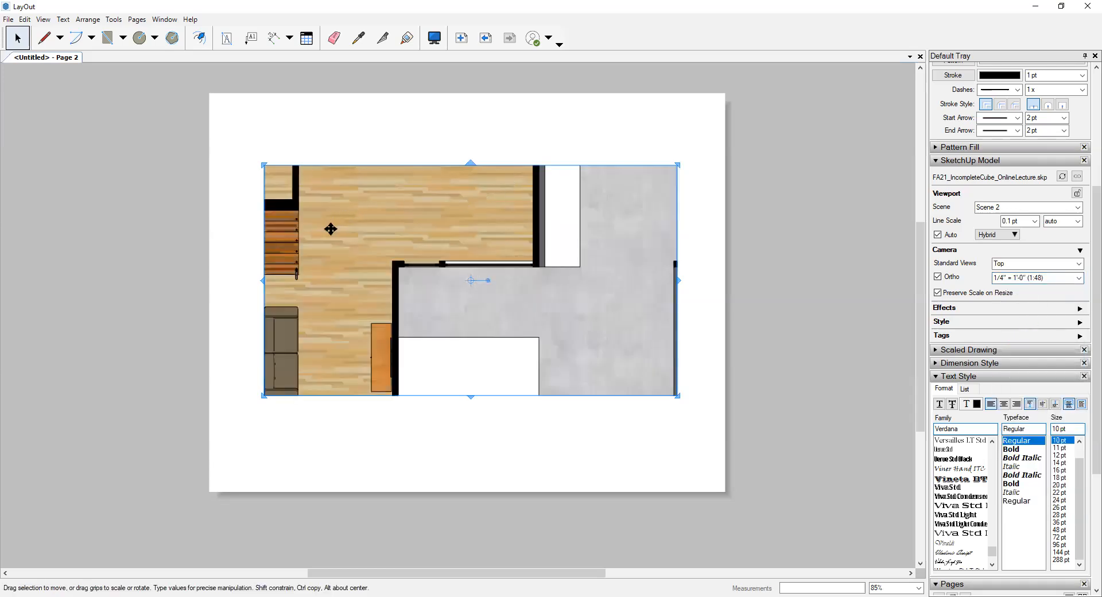
- Enlarge the viewport at its lower-left and upper-right corners beyond the page edges, shifting it downward to uncover more of the floor plan
{"action": "scroll", "coordinate": [449, 353], "scroll_direction": "down", "scroll_amount": 2}
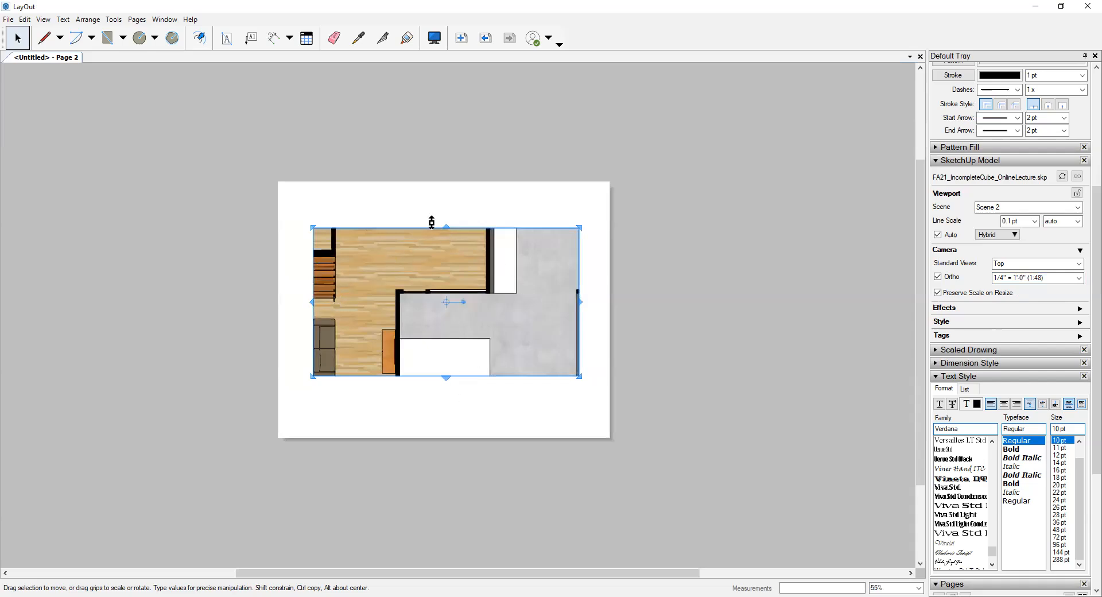
{"action": "left_click_drag", "start_coordinate": [312, 377], "coordinate": [223, 412]}
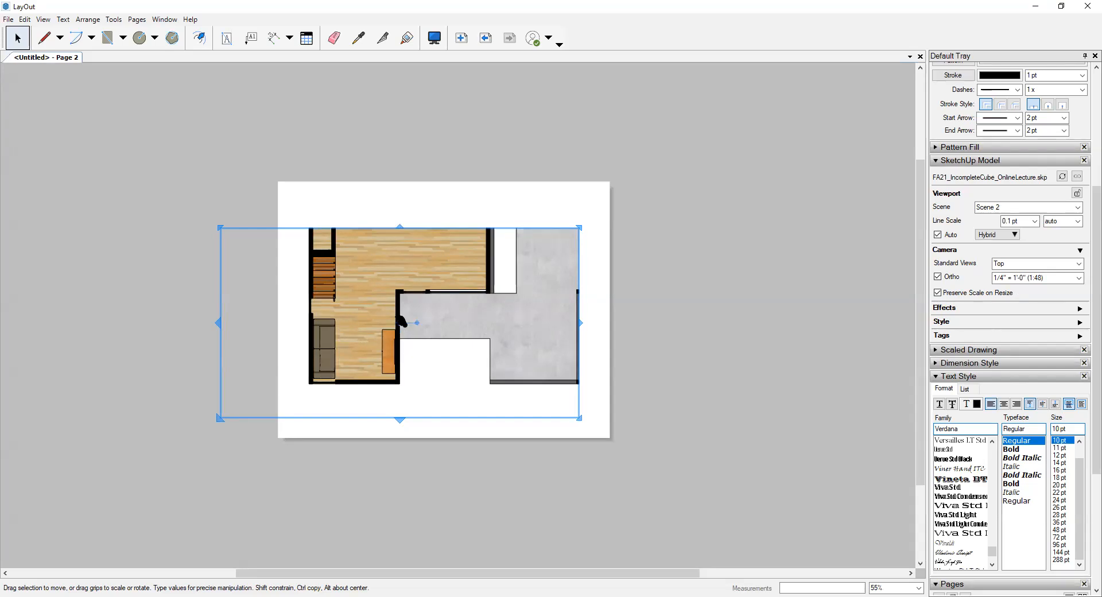
{"action": "left_click_drag", "start_coordinate": [454, 325], "coordinate": [453, 344]}
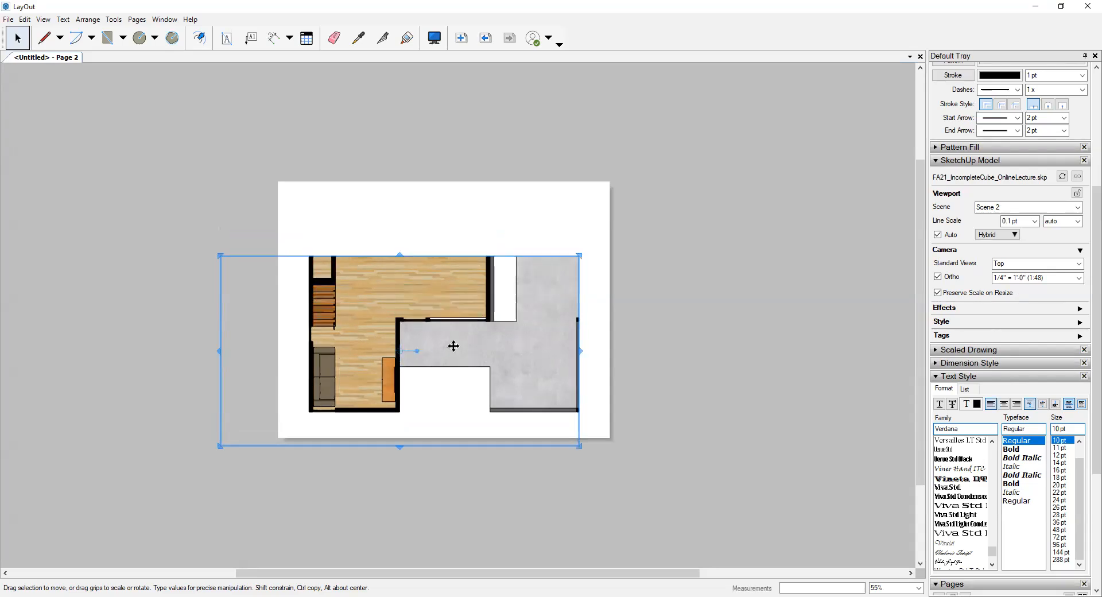
{"action": "left_click_drag", "start_coordinate": [580, 254], "coordinate": [644, 160]}
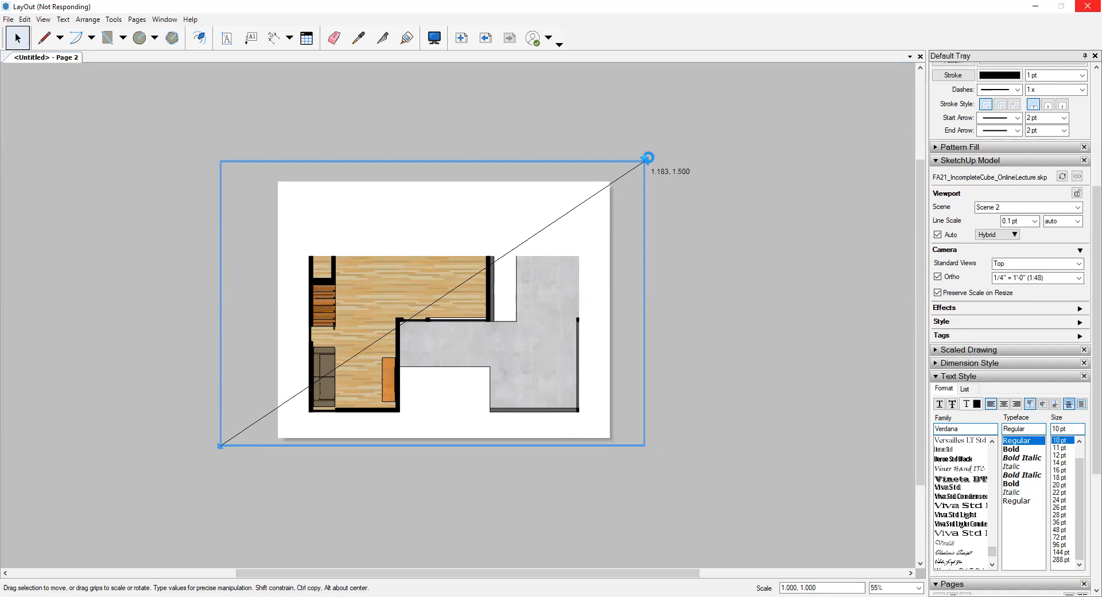
- Set the Scene 2 viewport's drawing scale to 3/16" = 1'-0" (1:64)
{"action": "left_click", "coordinate": [1079, 277]}
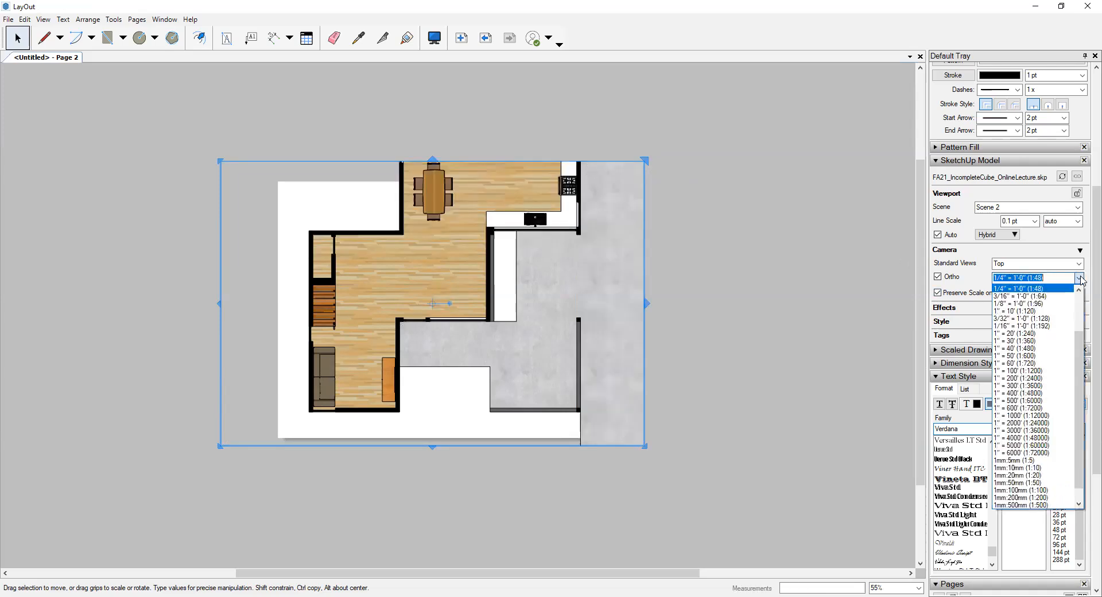
{"action": "left_click", "coordinate": [1013, 296]}
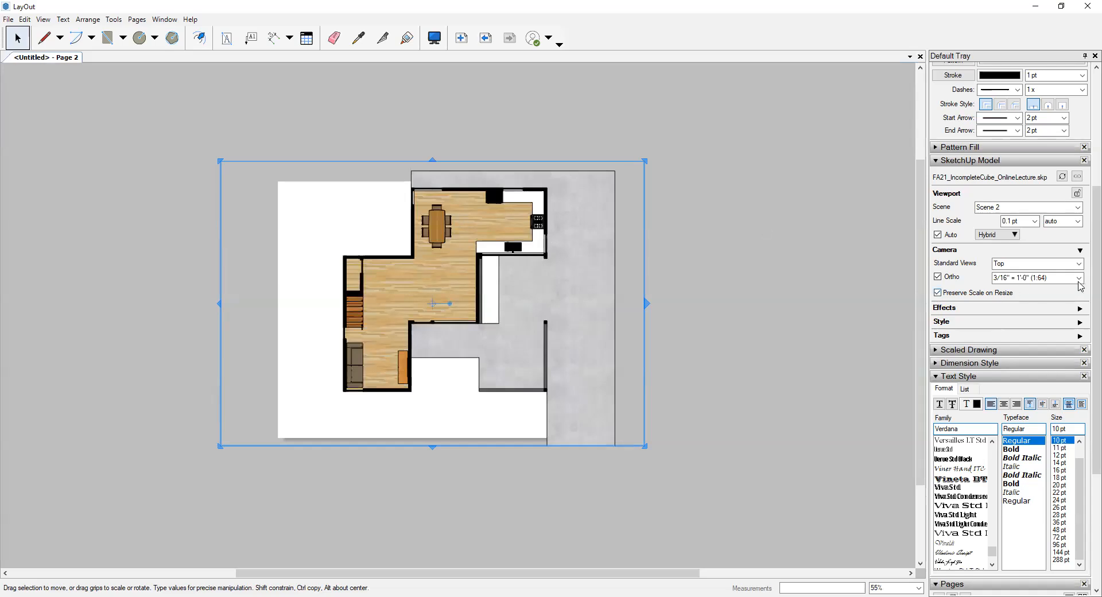
- Set the floor plan viewport's scale to 1/8" = 1'-0" (1:96) and move it so the plan sits roughly centred on the page
{"action": "left_click", "coordinate": [1080, 281]}
{"action": "left_click", "coordinate": [1036, 294]}
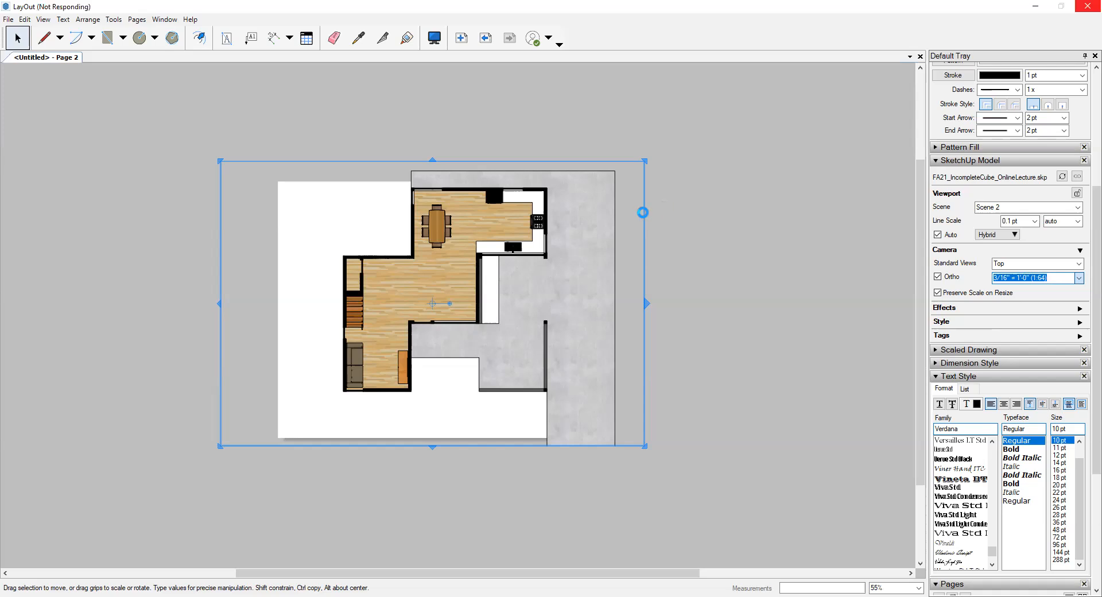
{"action": "mouse_move", "coordinate": [501, 272]}
{"action": "left_mouse_down"}
{"action": "mouse_move", "coordinate": [491, 248]}
{"action": "mouse_move", "coordinate": [470, 252]}
{"action": "left_mouse_up"}
{"action": "left_click", "coordinate": [684, 268]}
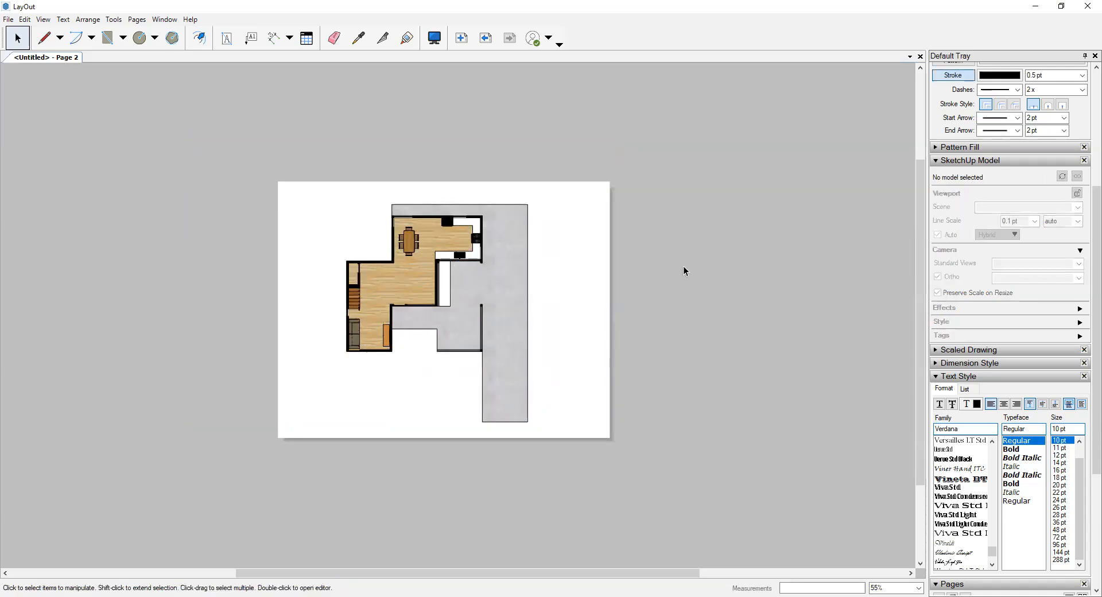
- Shrink the floor plan viewport from its upper-left and upper-right corners so its frame fits inside the page around the plan
{"action": "left_click", "coordinate": [475, 280]}
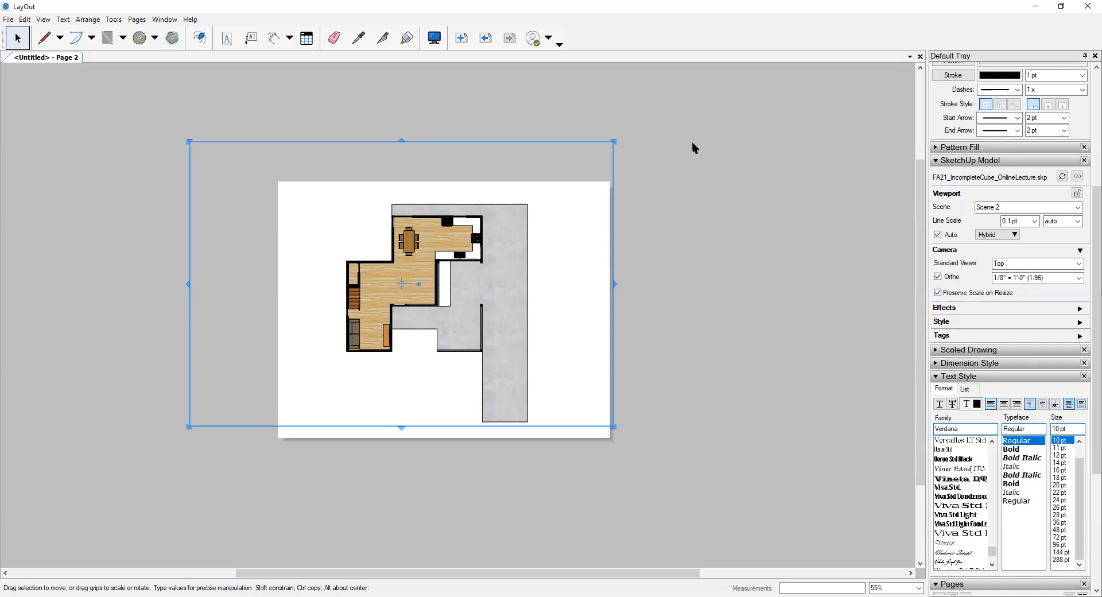
{"action": "left_click_drag", "start_coordinate": [195, 141], "coordinate": [316, 193]}
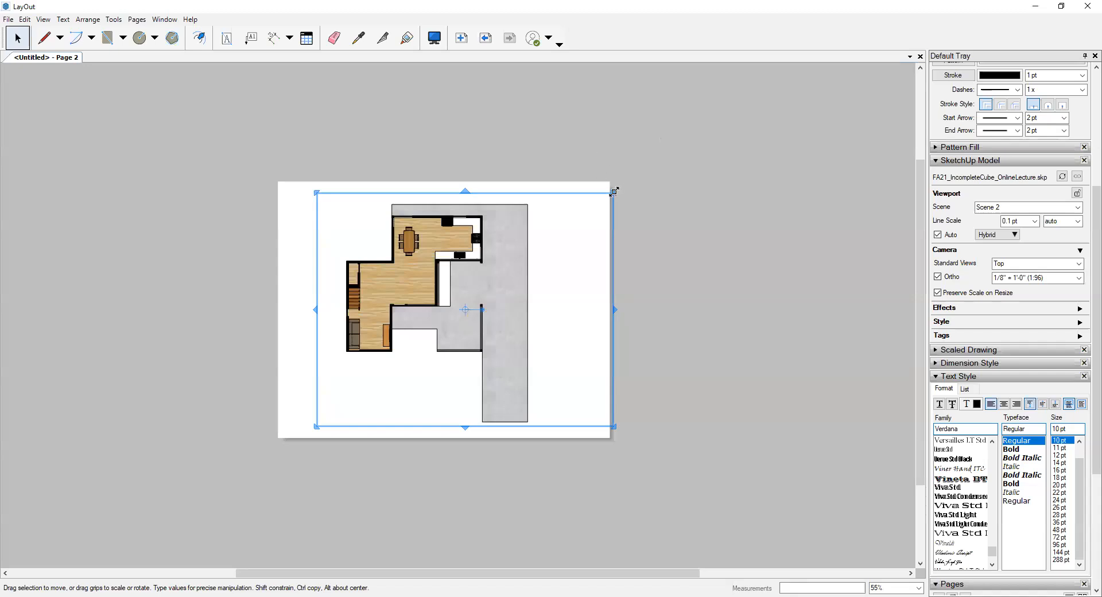
{"action": "left_click_drag", "start_coordinate": [613, 192], "coordinate": [565, 195]}
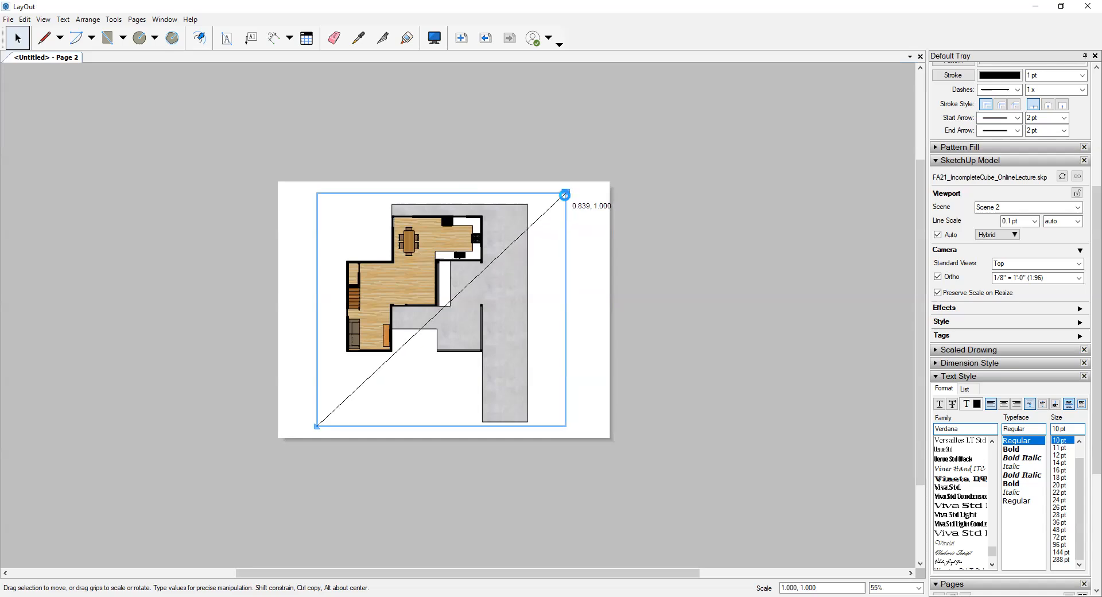
{"action": "left_click_drag", "start_coordinate": [565, 195], "coordinate": [565, 195]}
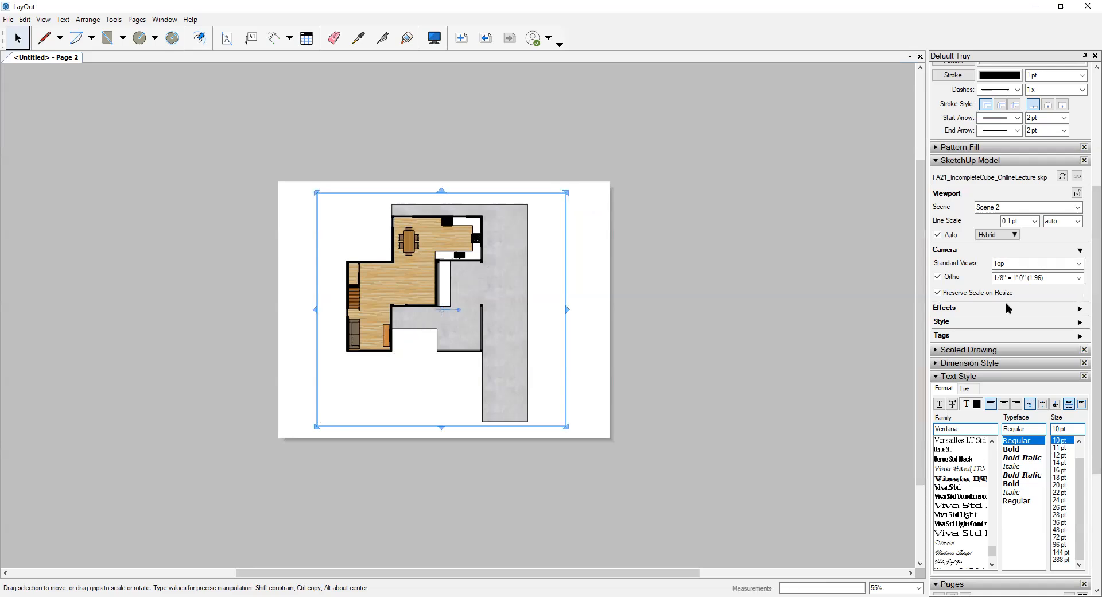
{"action": "left_click", "coordinate": [814, 174]}
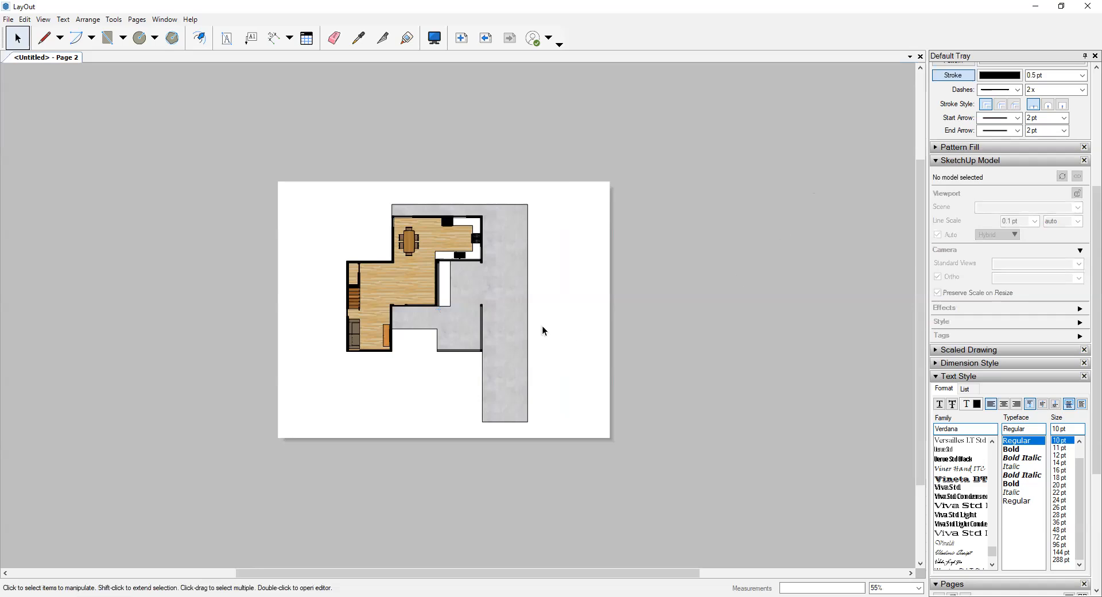
- Add a text box reading "Kitchen" between the dining table and the stove on the floor plan
{"action": "scroll", "coordinate": [459, 316], "scroll_direction": "up", "scroll_amount": 5}
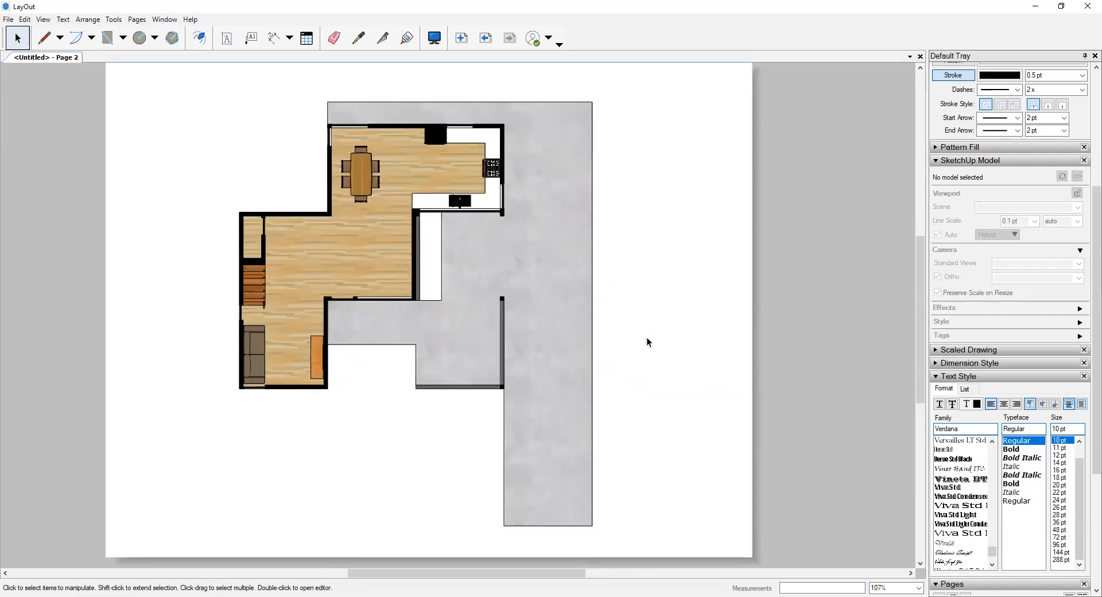
{"action": "middle_click_drag", "start_coordinate": [646, 341], "coordinate": [530, 336]}
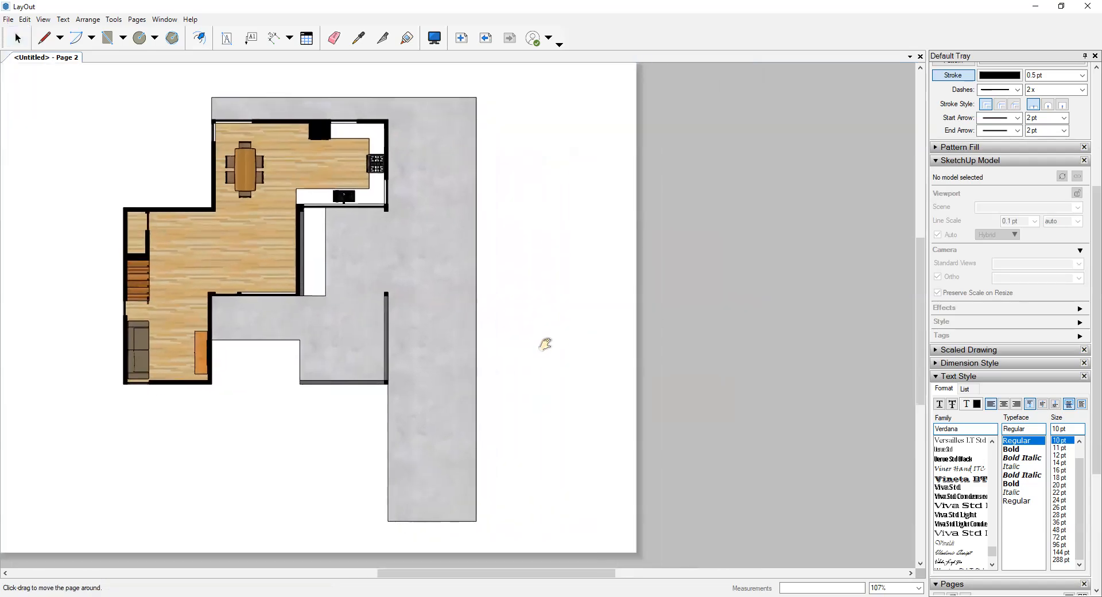
{"action": "middle_click_drag", "start_coordinate": [329, 185], "coordinate": [350, 191]}
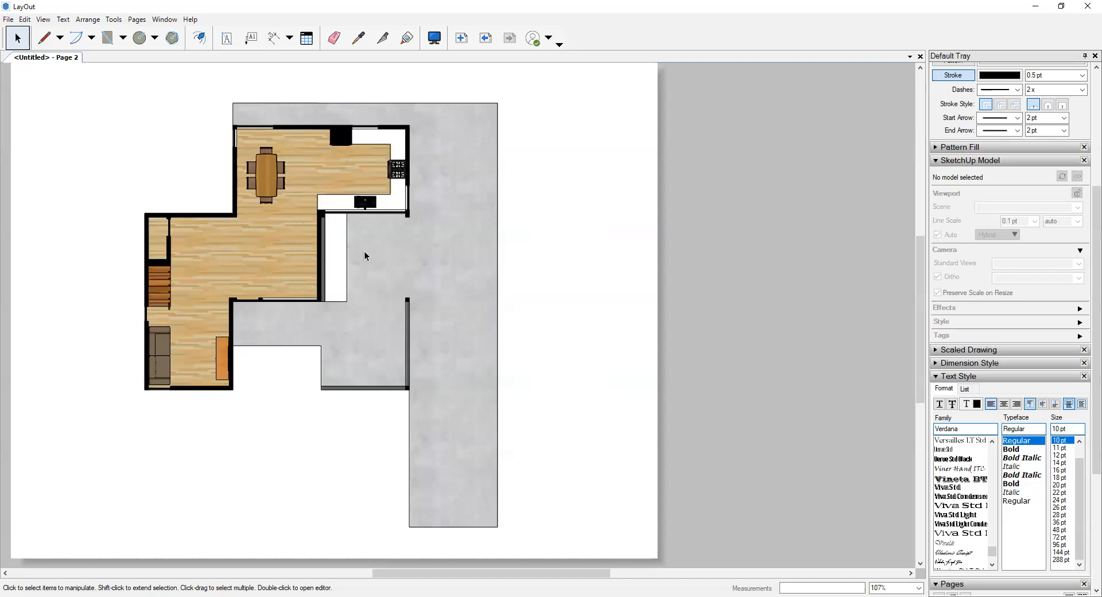
{"action": "middle_click_drag", "start_coordinate": [283, 182], "coordinate": [350, 218]}
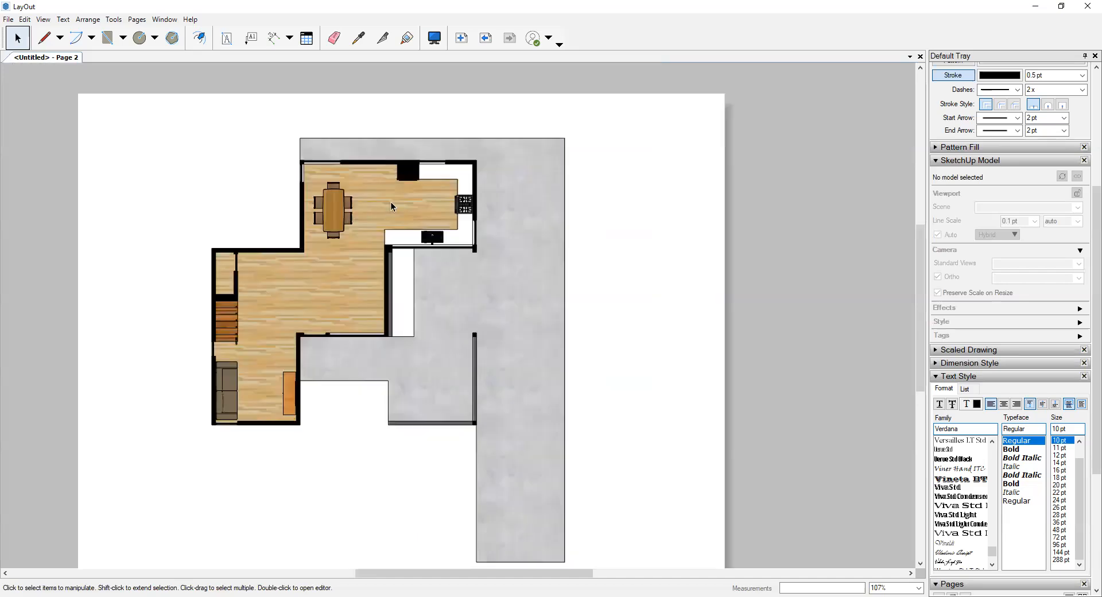
{"action": "left_click", "coordinate": [329, 118]}
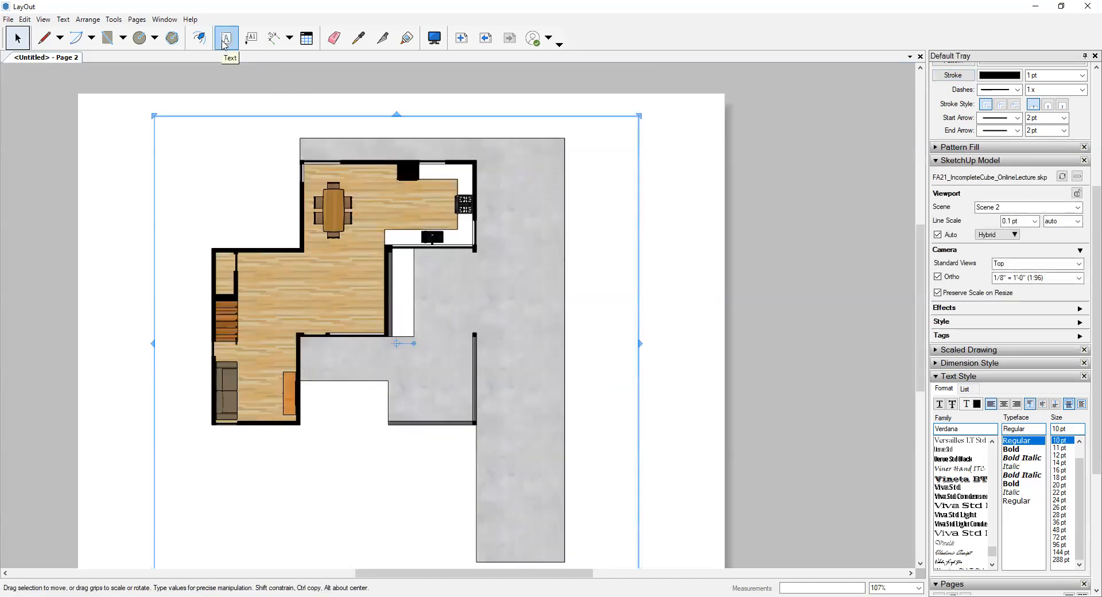
{"action": "left_click", "coordinate": [226, 40]}
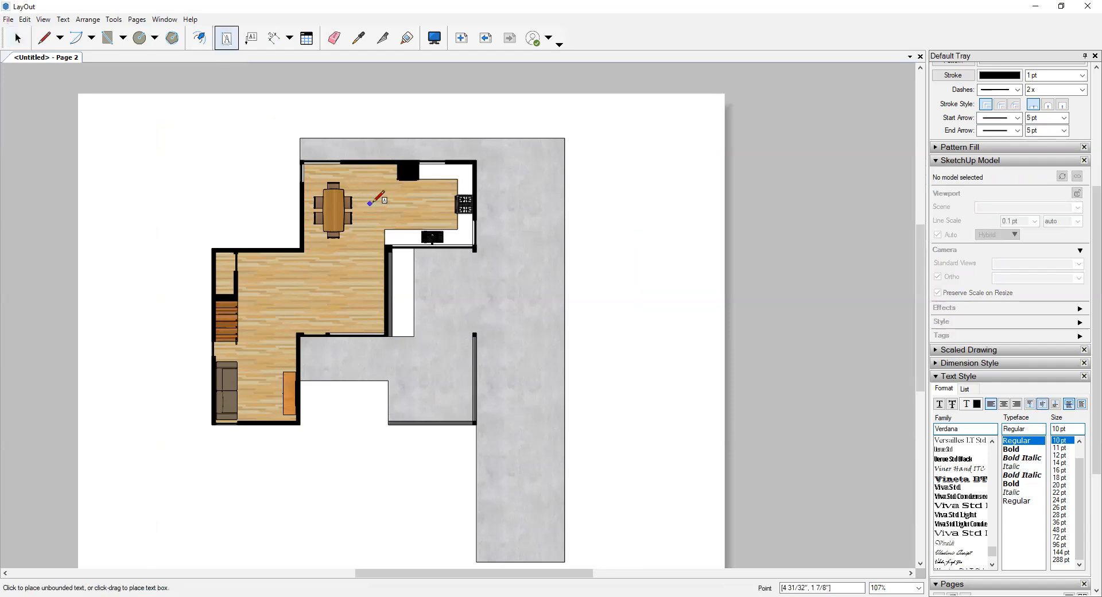
{"action": "left_click_drag", "start_coordinate": [382, 196], "coordinate": [436, 208]}
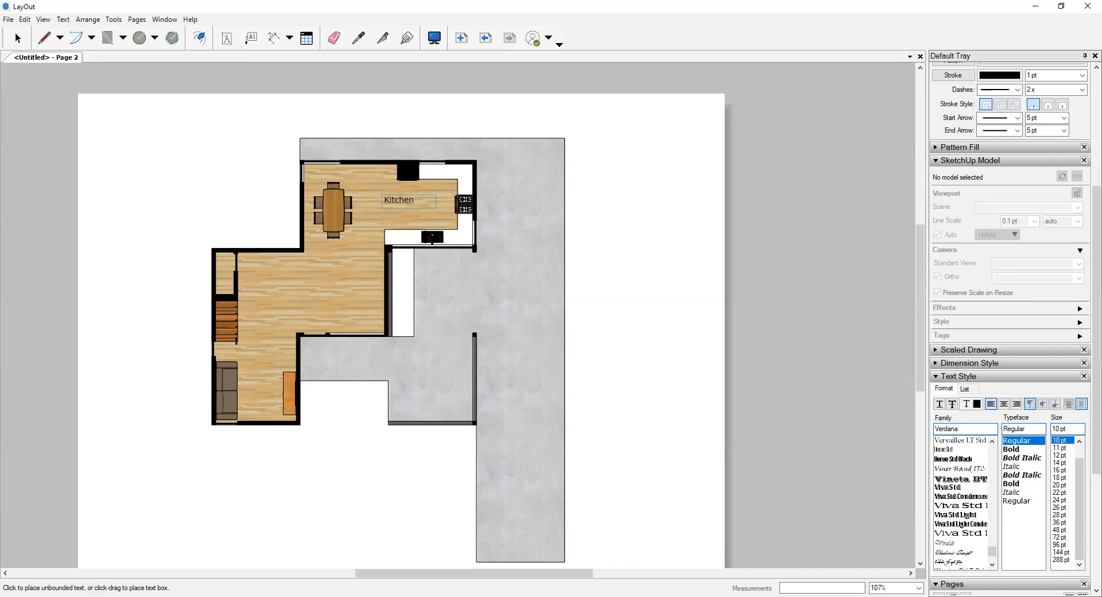
- Try larger text sizes, including 20 pt, on the Kitchen label, set it back to 10 pt and browse the font families
{"action": "left_click_drag", "start_coordinate": [424, 201], "coordinate": [388, 202]}
{"action": "left_click", "coordinate": [1060, 455]}
{"action": "left_click", "coordinate": [1062, 486]}
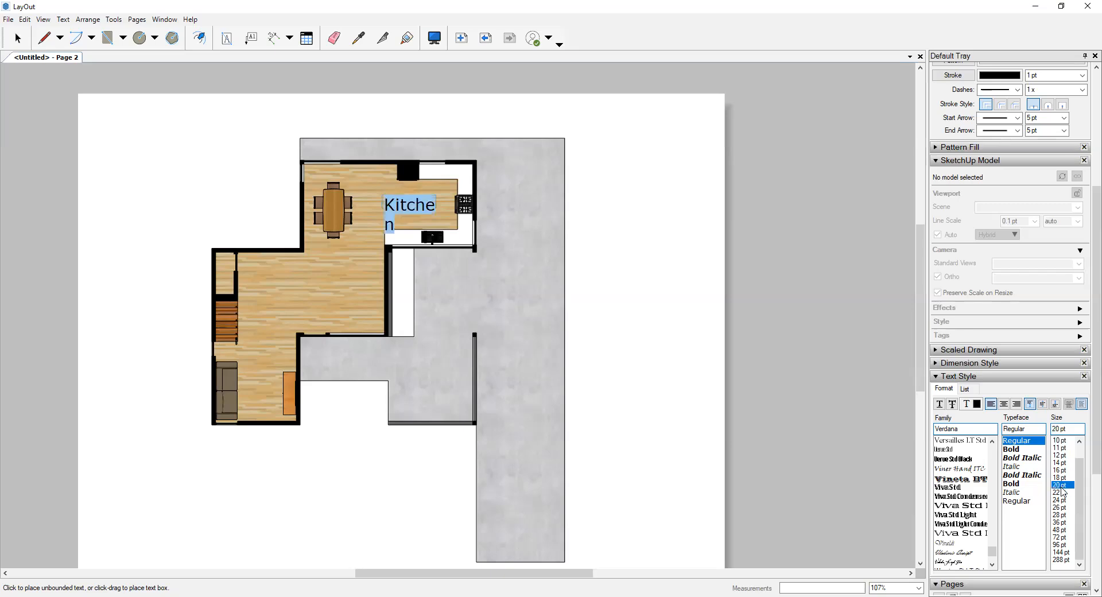
{"action": "left_click", "coordinate": [1059, 441]}
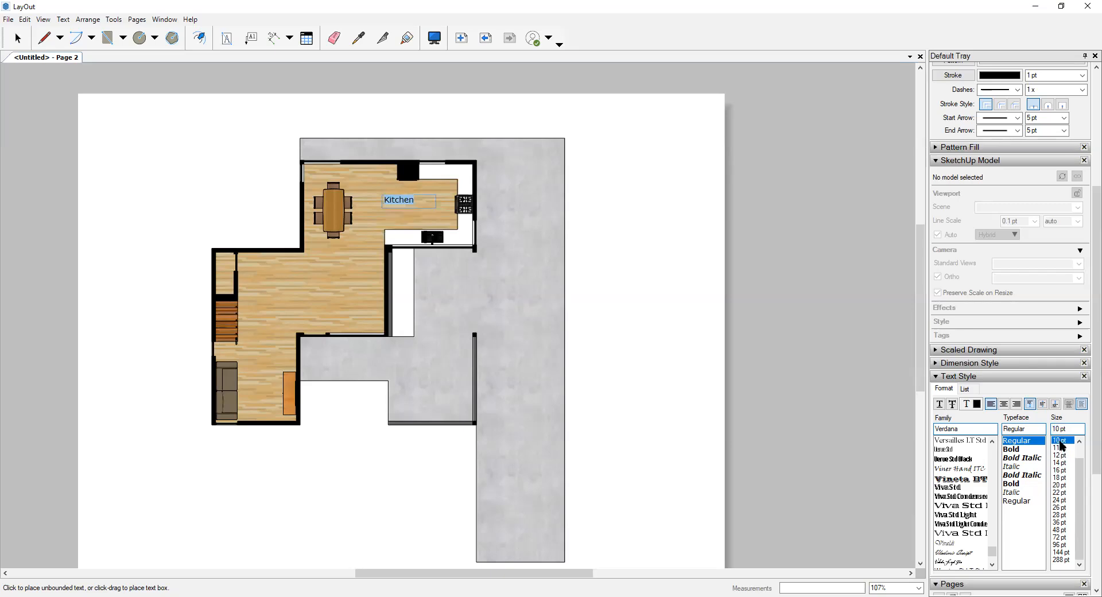
{"action": "scroll", "coordinate": [968, 497], "scroll_direction": "up", "scroll_amount": 3}
{"action": "scroll", "coordinate": [967, 488], "scroll_direction": "up", "scroll_amount": 2}
{"action": "scroll", "coordinate": [956, 467], "scroll_direction": "down", "scroll_amount": 4}
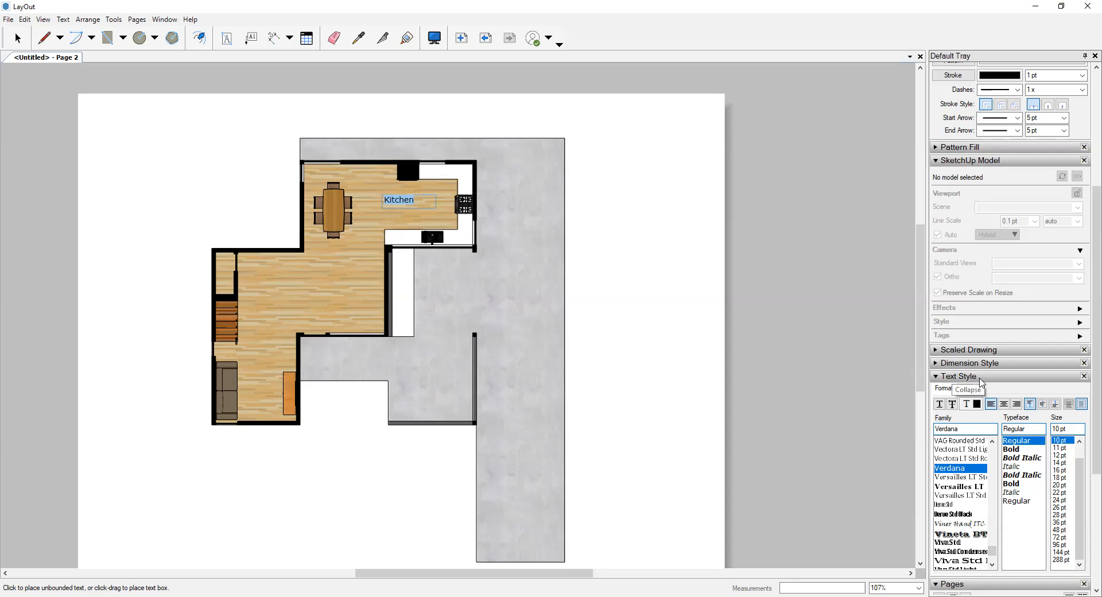
- Finish editing the Kitchen label and move it slightly up and right so it sits within the kitchen counters
{"action": "key", "text": "Escape"}
{"action": "left_click", "coordinate": [18, 38]}
{"action": "left_click", "coordinate": [398, 199]}
{"action": "left_click_drag", "start_coordinate": [398, 199], "coordinate": [419, 196]}
{"action": "left_click", "coordinate": [716, 362]}
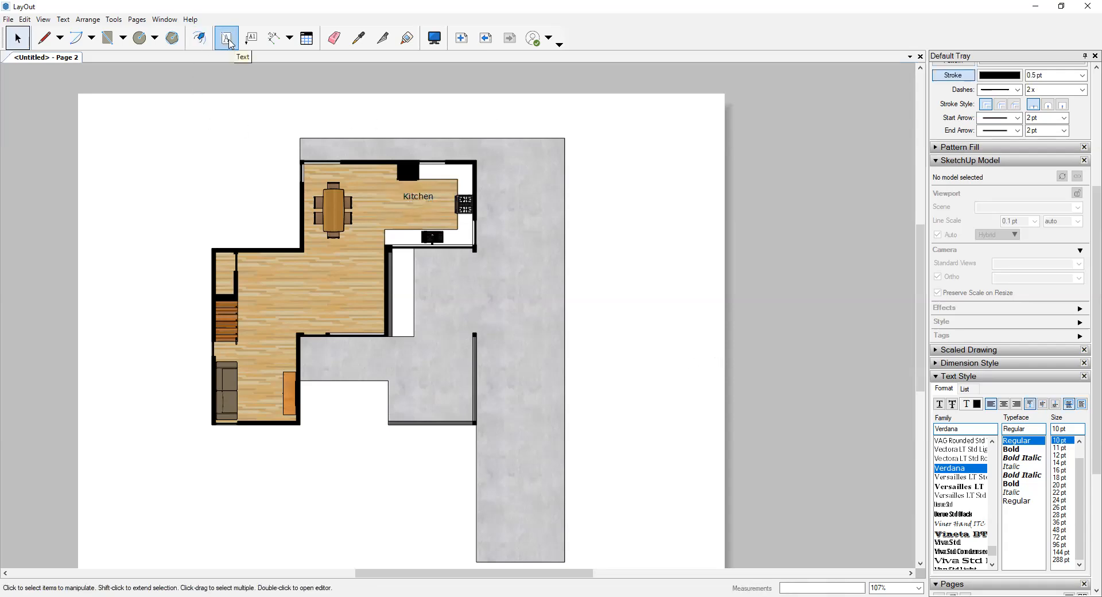
- Add a text box reading "Living" in the room with the sofa, just above the sofa
{"action": "left_click", "coordinate": [227, 41]}
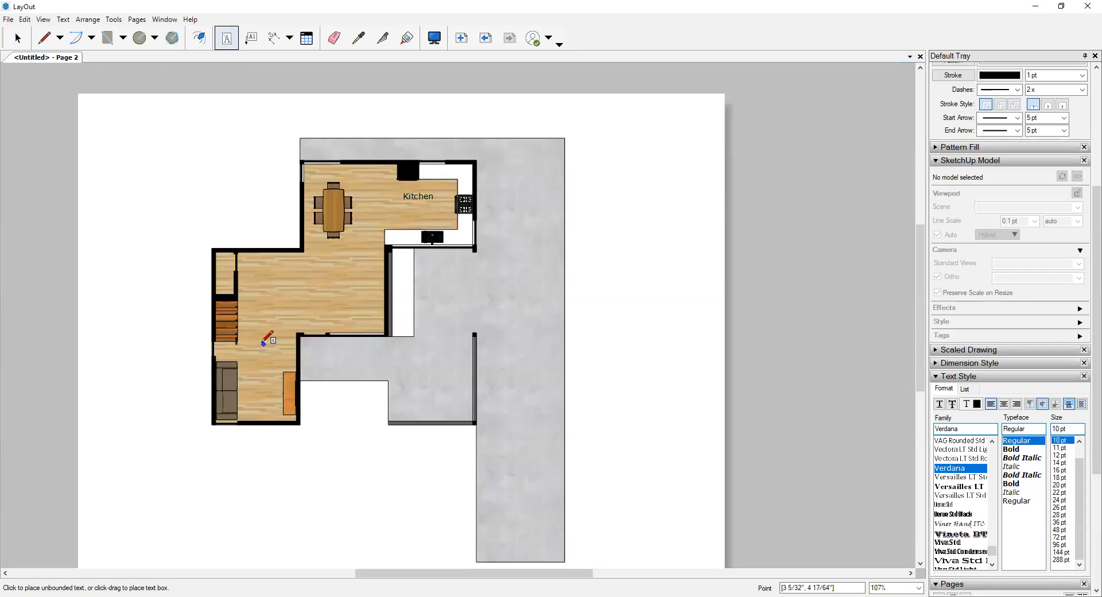
{"action": "left_click_drag", "start_coordinate": [249, 346], "coordinate": [295, 359]}
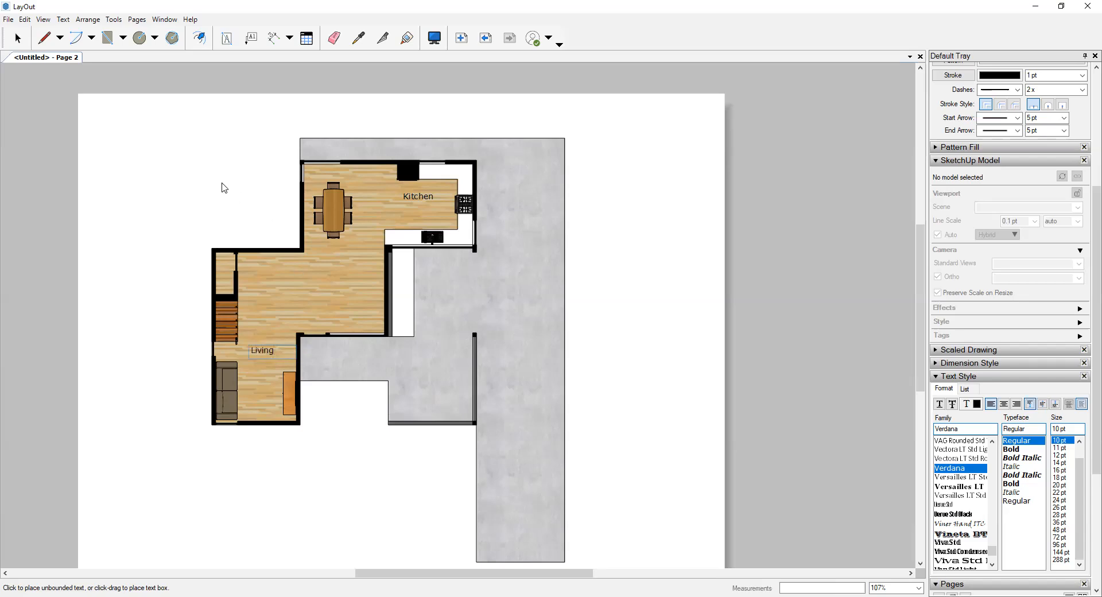
{"action": "left_click", "coordinate": [222, 184]}
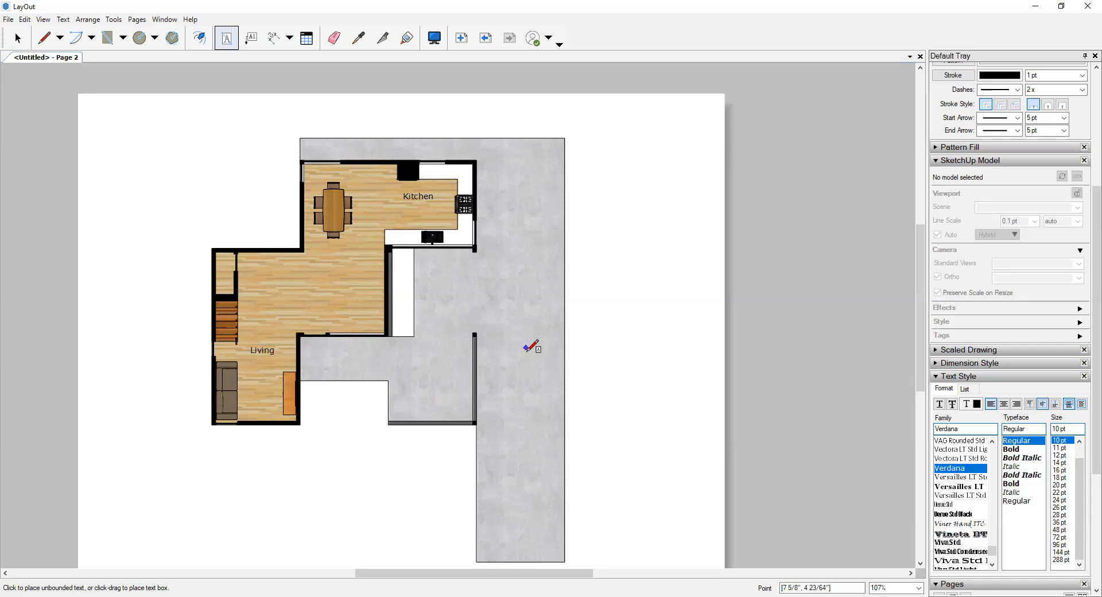
- Collapse the SketchUp Model, Shape Style, Text Style and Pages sections of the tray to free up space
{"action": "scroll", "coordinate": [566, 413], "scroll_direction": "down", "scroll_amount": 1}
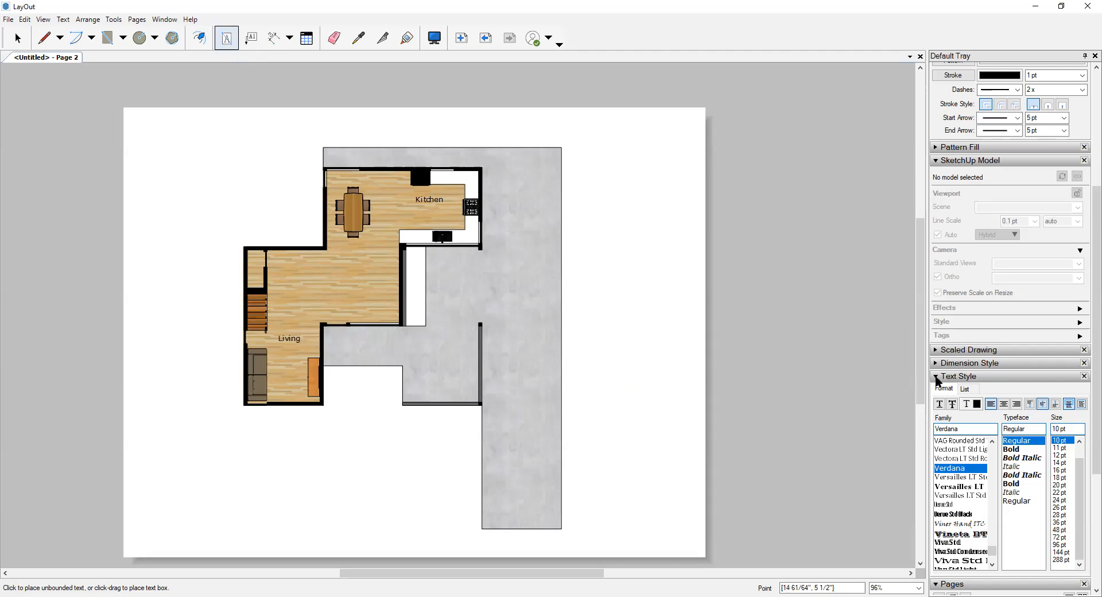
{"action": "left_click", "coordinate": [936, 161]}
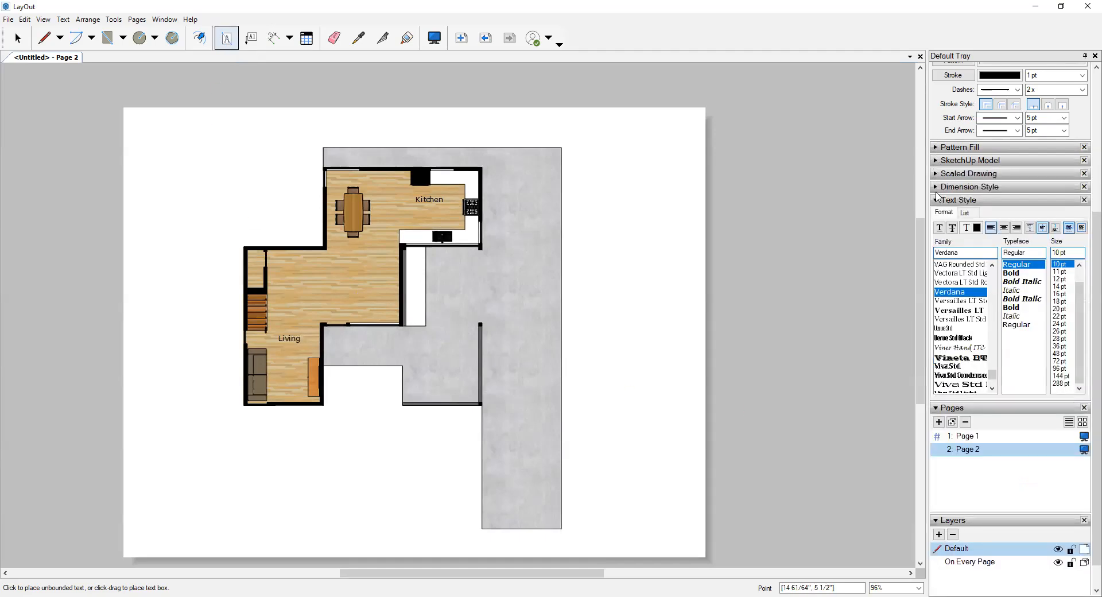
{"action": "scroll", "coordinate": [941, 436], "scroll_direction": "down", "scroll_amount": 1}
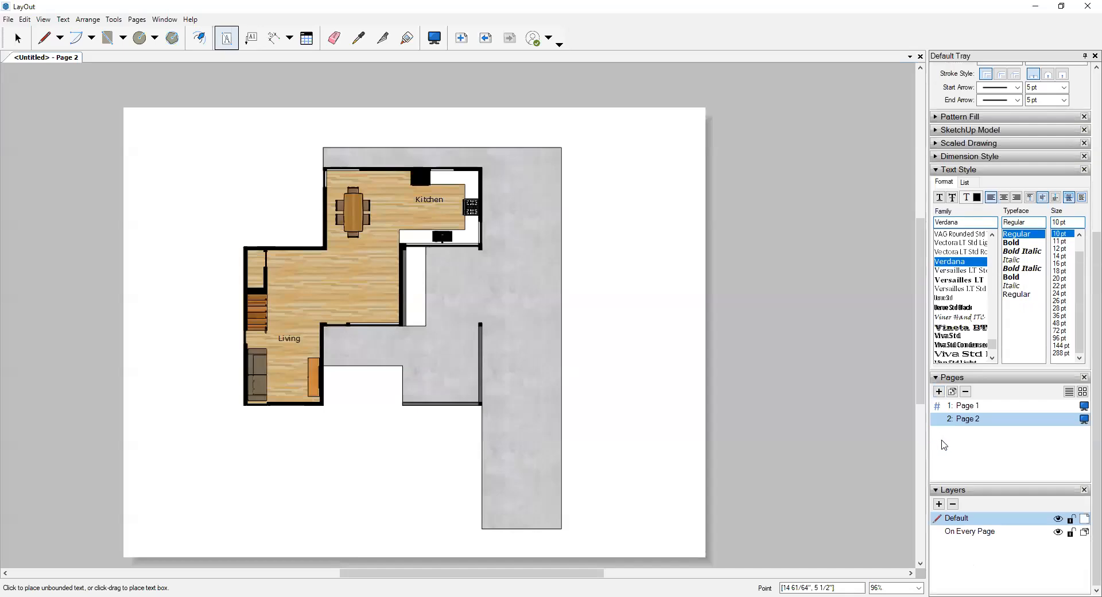
{"action": "scroll", "coordinate": [944, 445], "scroll_direction": "up", "scroll_amount": 4}
{"action": "scroll", "coordinate": [957, 311], "scroll_direction": "up", "scroll_amount": 2}
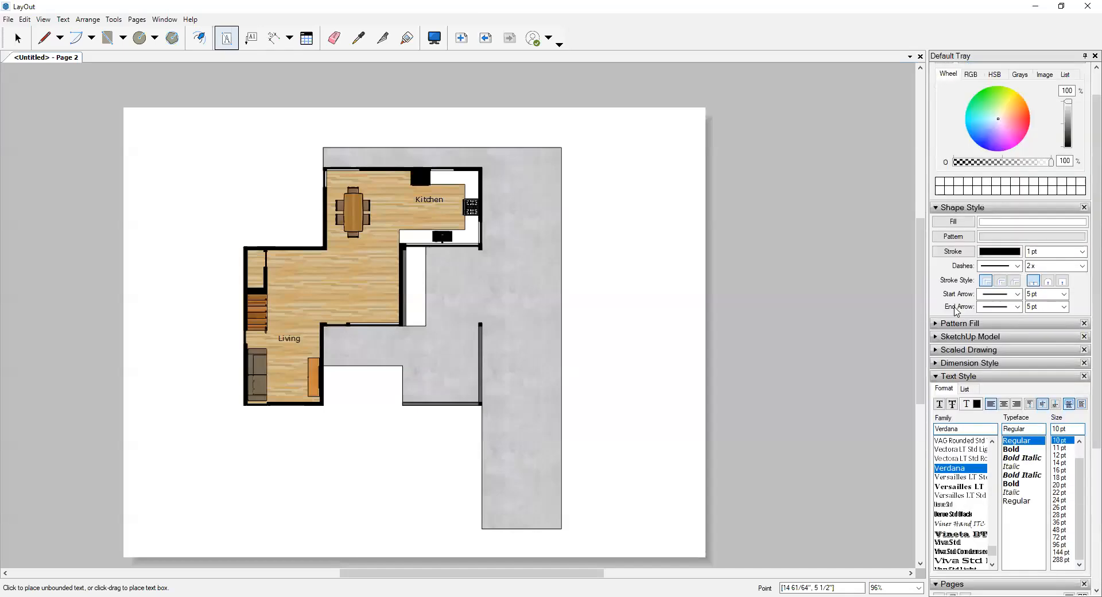
{"action": "scroll", "coordinate": [957, 311], "scroll_direction": "up", "scroll_amount": 2}
{"action": "left_click", "coordinate": [936, 242]}
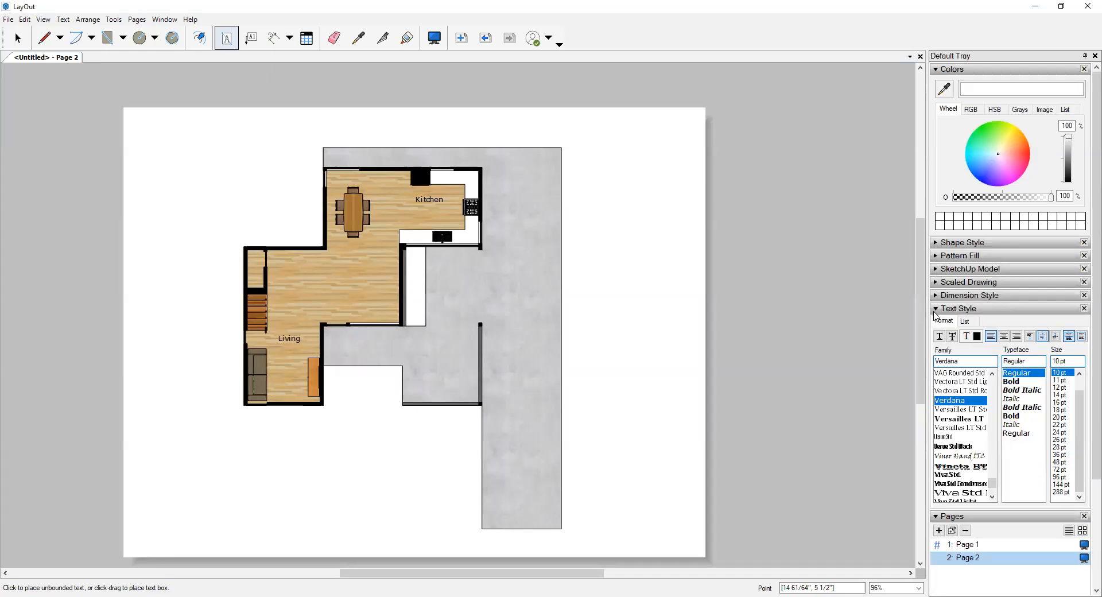
{"action": "left_click", "coordinate": [934, 313]}
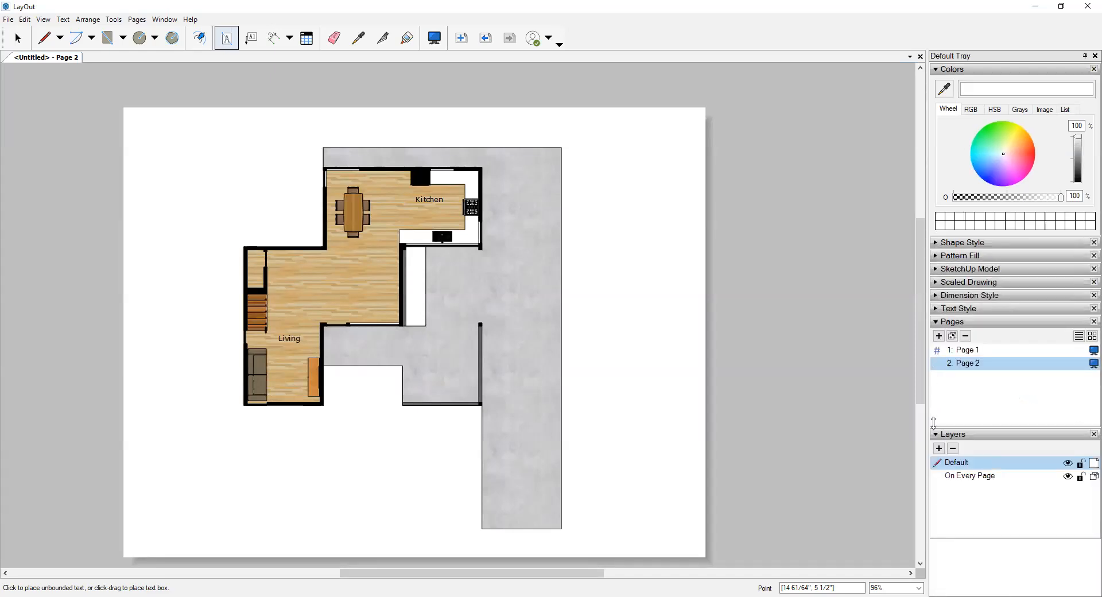
{"action": "left_click", "coordinate": [941, 322]}
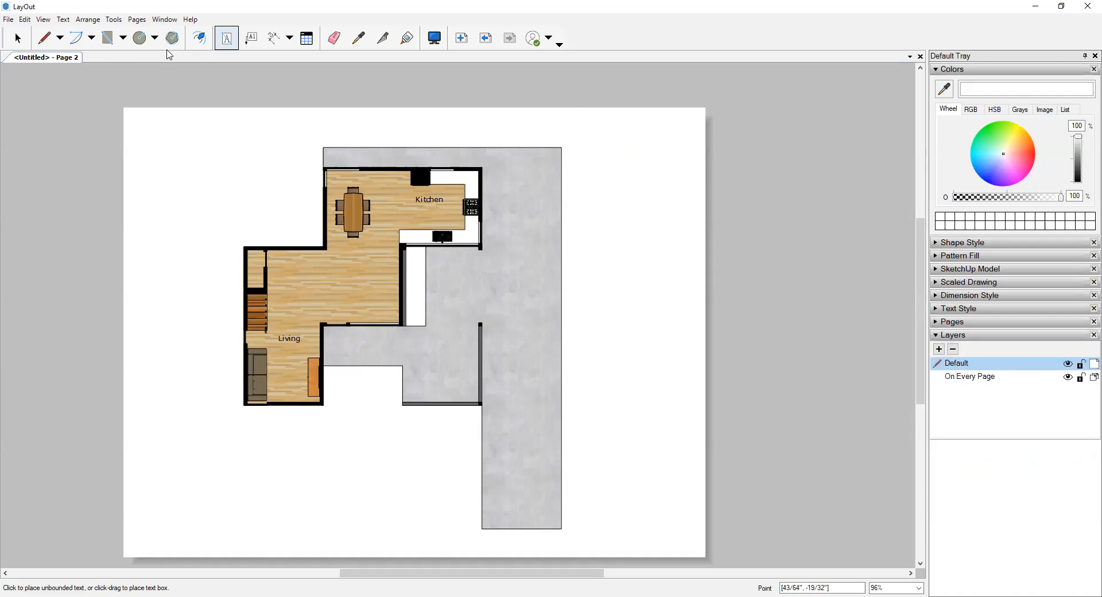
- Add Scrapbooks to the tray and open its list of scrapbook collections
{"action": "left_click", "coordinate": [168, 20]}
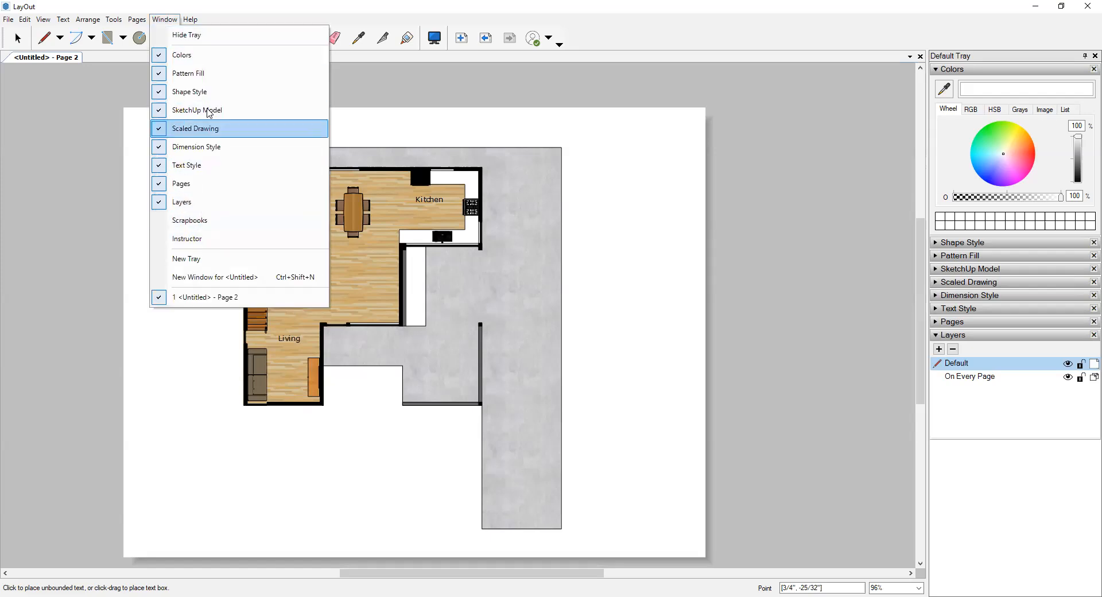
{"action": "left_click", "coordinate": [183, 221]}
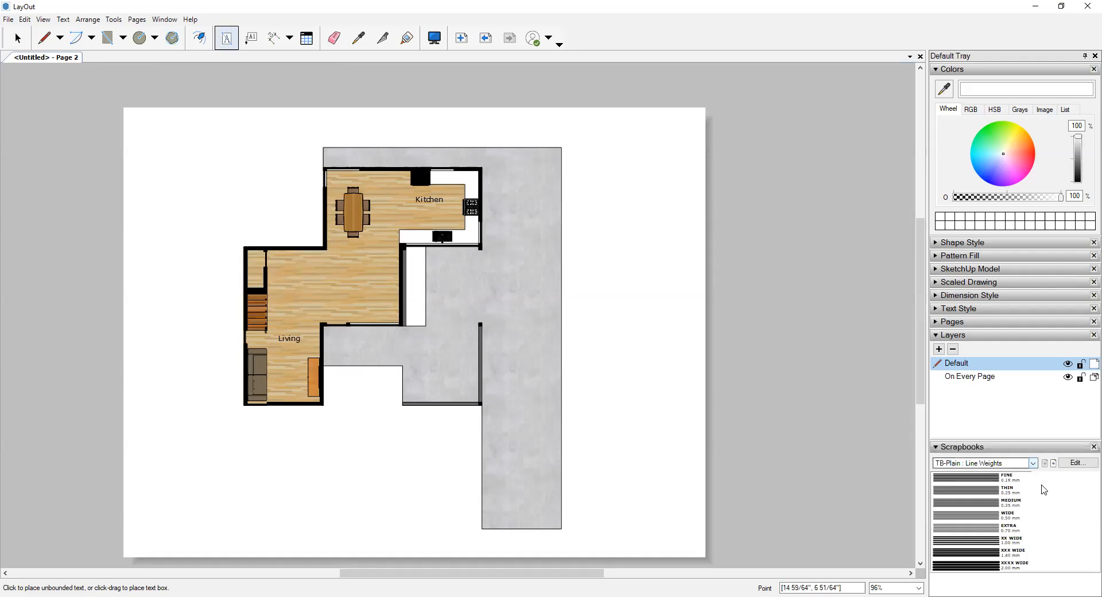
{"action": "left_click", "coordinate": [1034, 465]}
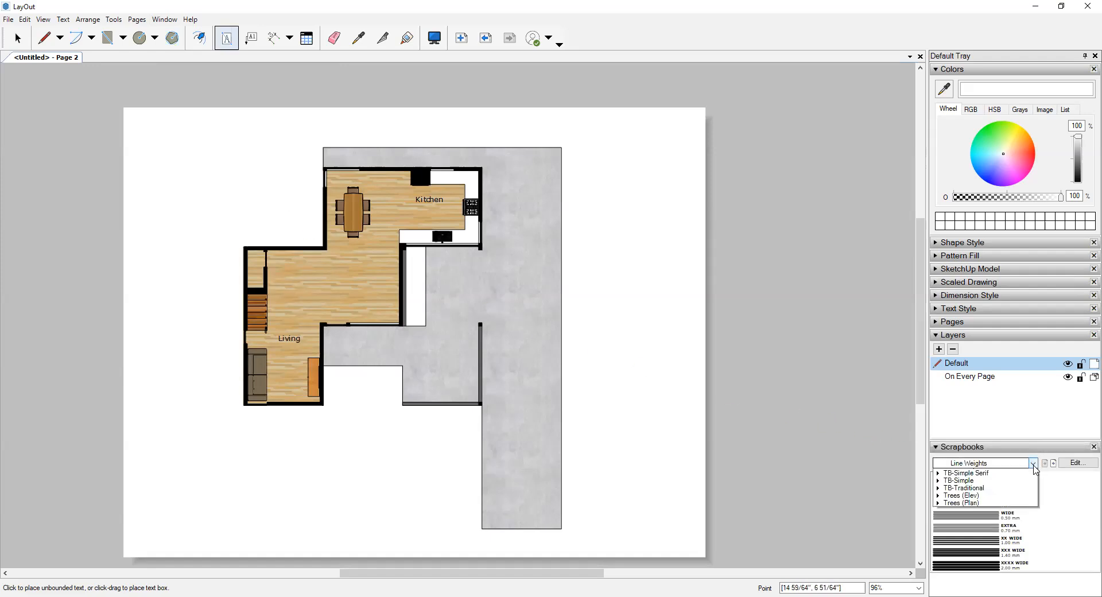
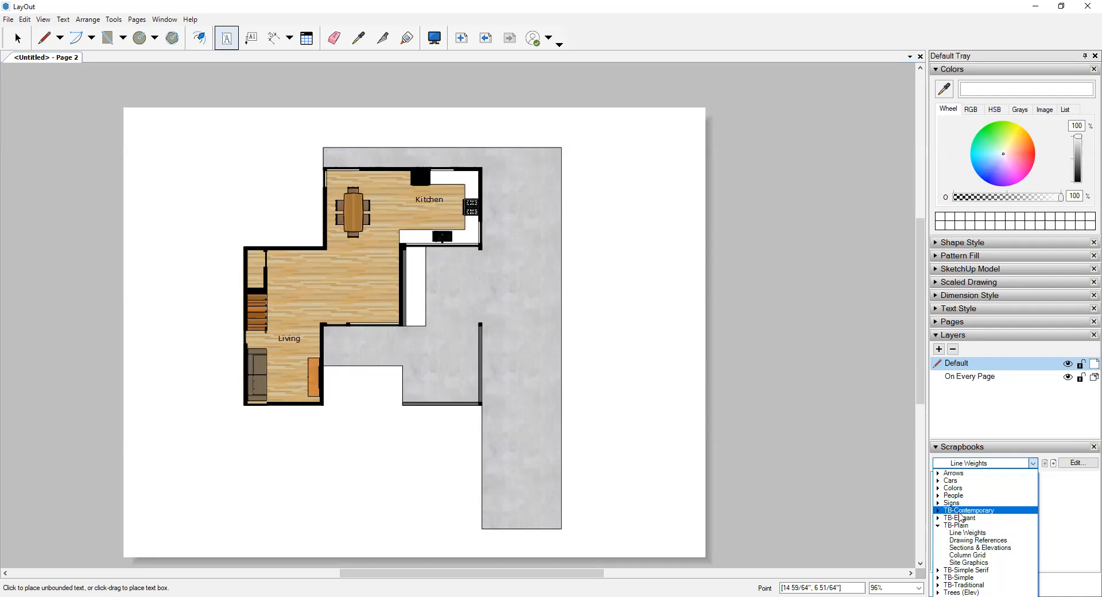
- Show the Drawing References collection of the TB-Plain scrapbook
{"action": "left_click", "coordinate": [975, 540]}
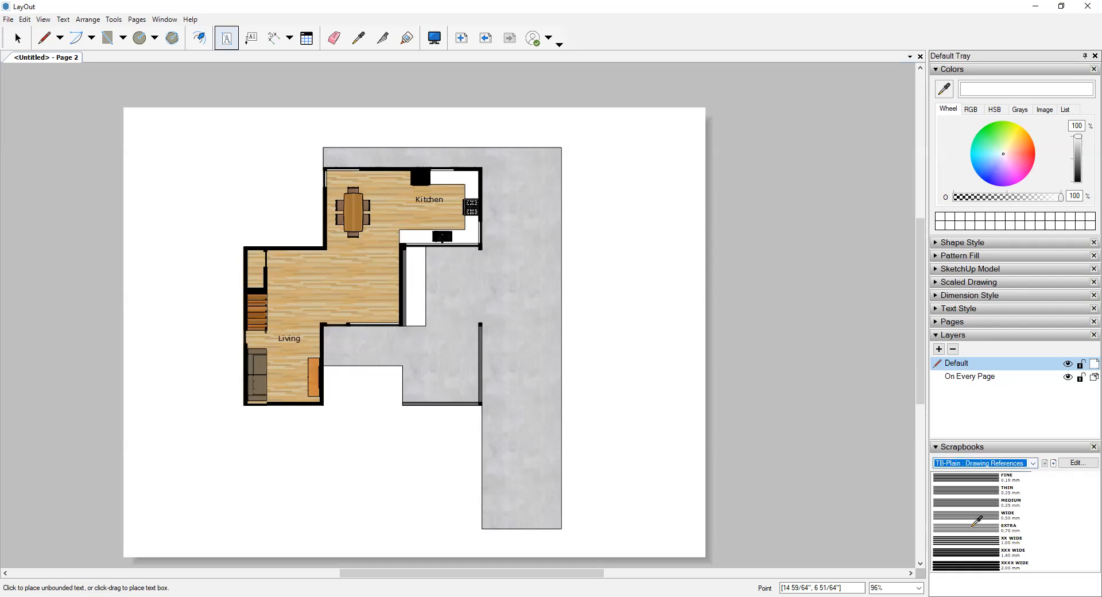
{"action": "left_click", "coordinate": [1032, 462]}
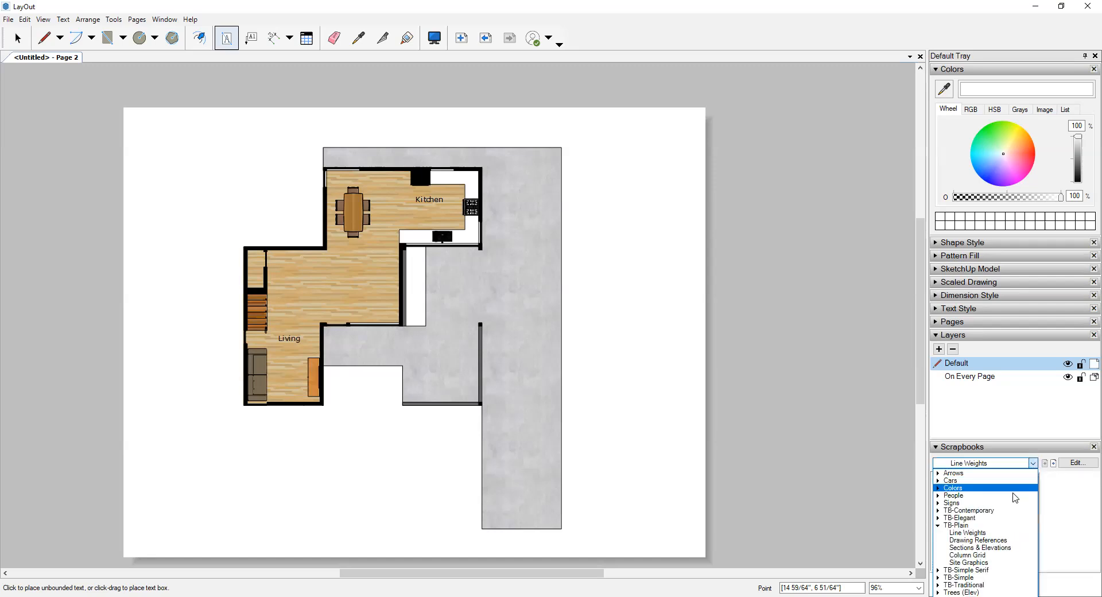
{"action": "left_click", "coordinate": [971, 541]}
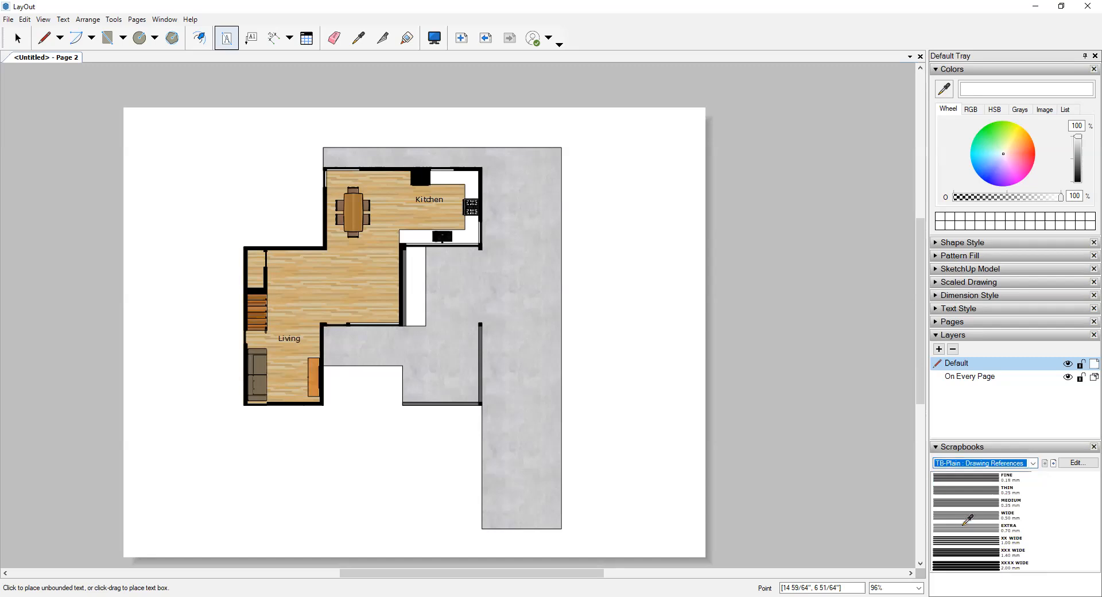
{"action": "left_click", "coordinate": [1032, 464]}
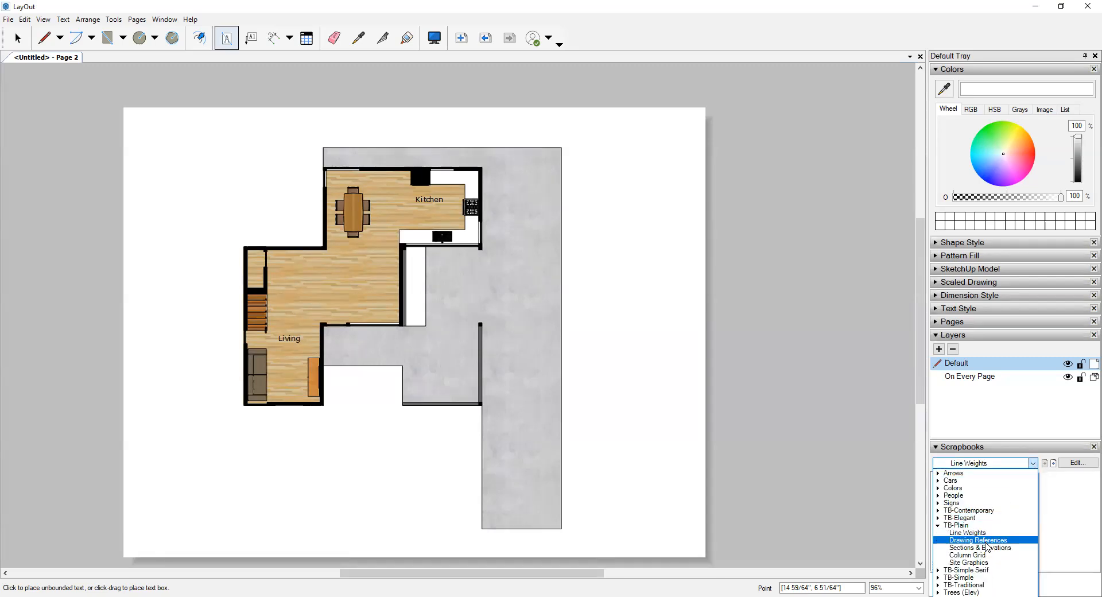
{"action": "left_click", "coordinate": [985, 542]}
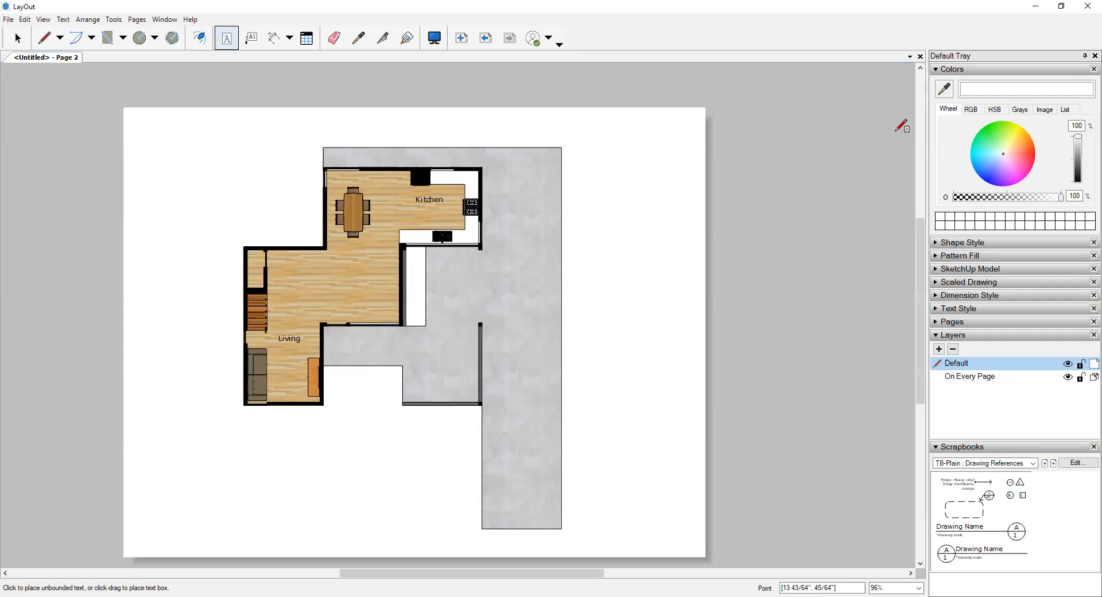
- Place the Drawing Name title symbol with its circle at the right end beside the plan's lower right corner
{"action": "left_click", "coordinate": [17, 38]}
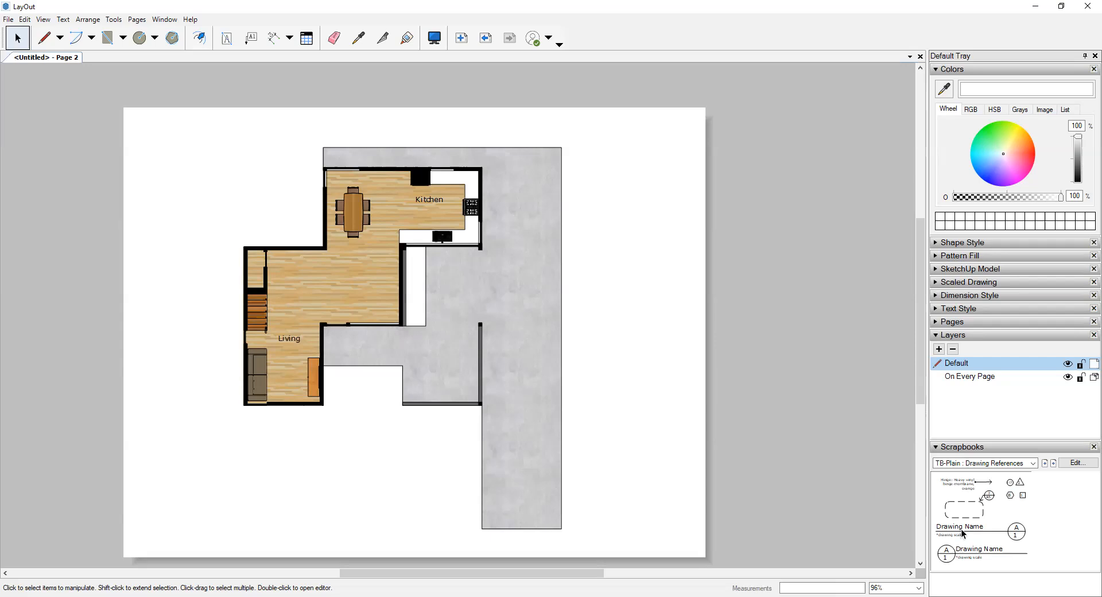
{"action": "mouse_move", "coordinate": [962, 534]}
{"action": "left_mouse_down"}
{"action": "mouse_move", "coordinate": [946, 465]}
{"action": "mouse_move", "coordinate": [667, 459]}
{"action": "mouse_move", "coordinate": [607, 507]}
{"action": "mouse_move", "coordinate": [616, 524]}
{"action": "left_mouse_up"}
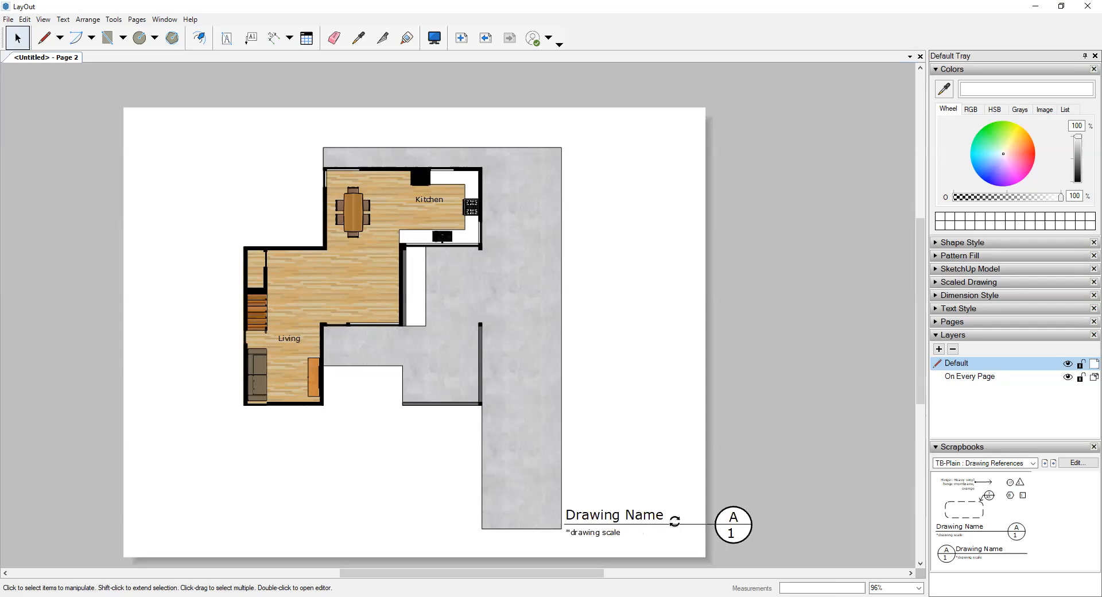
{"action": "left_click", "coordinate": [769, 523]}
{"action": "scroll", "coordinate": [706, 551], "scroll_direction": "up", "scroll_amount": 1}
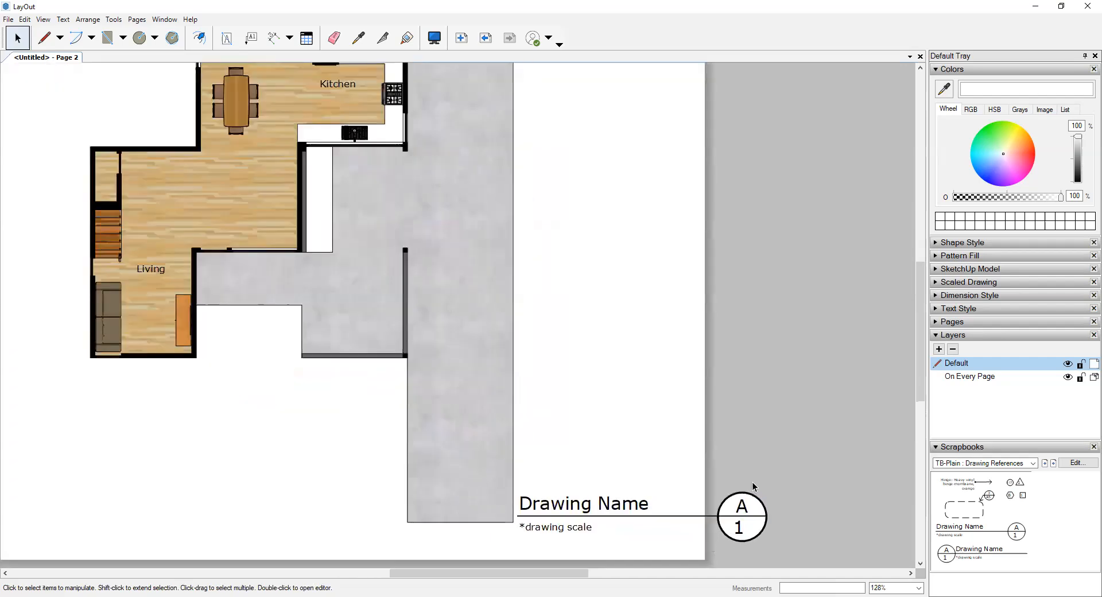
{"action": "middle_click_drag", "start_coordinate": [758, 476], "coordinate": [769, 336]}
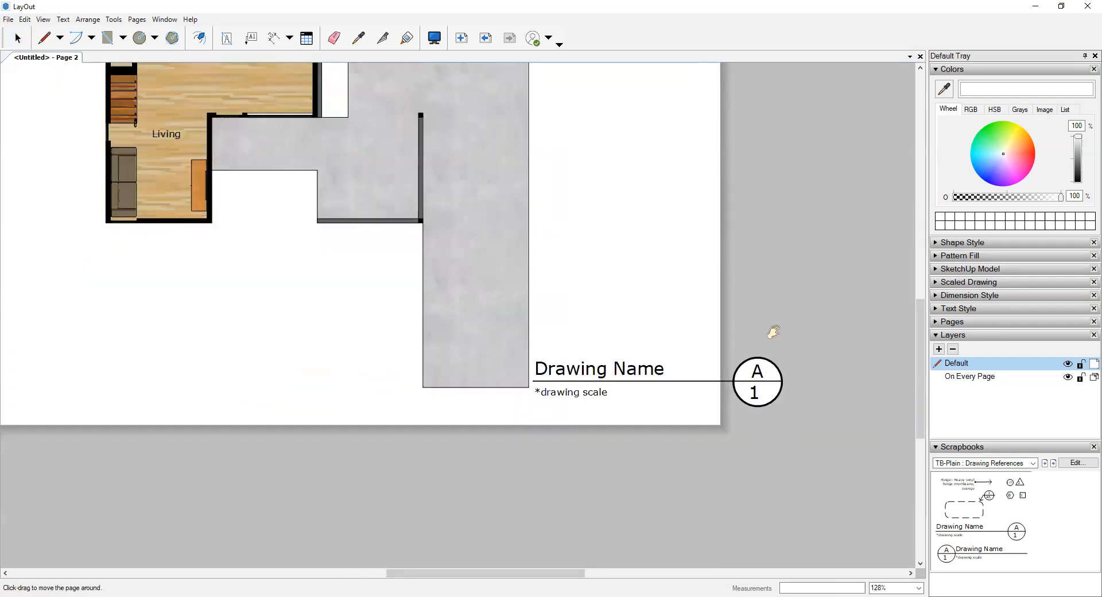
{"action": "double_click", "coordinate": [624, 368]}
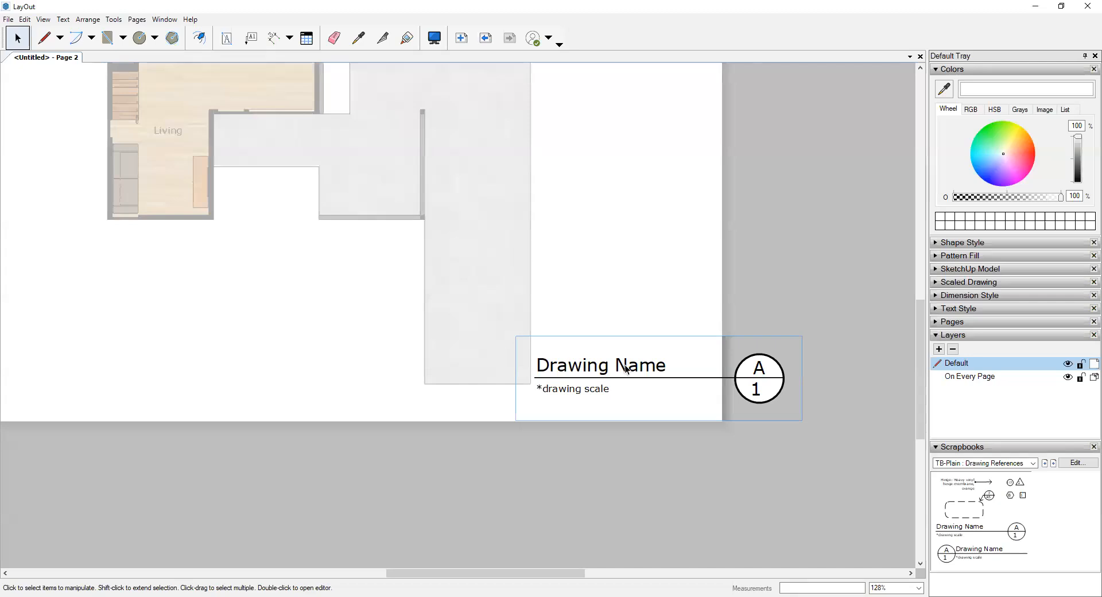
{"action": "left_click", "coordinate": [641, 371]}
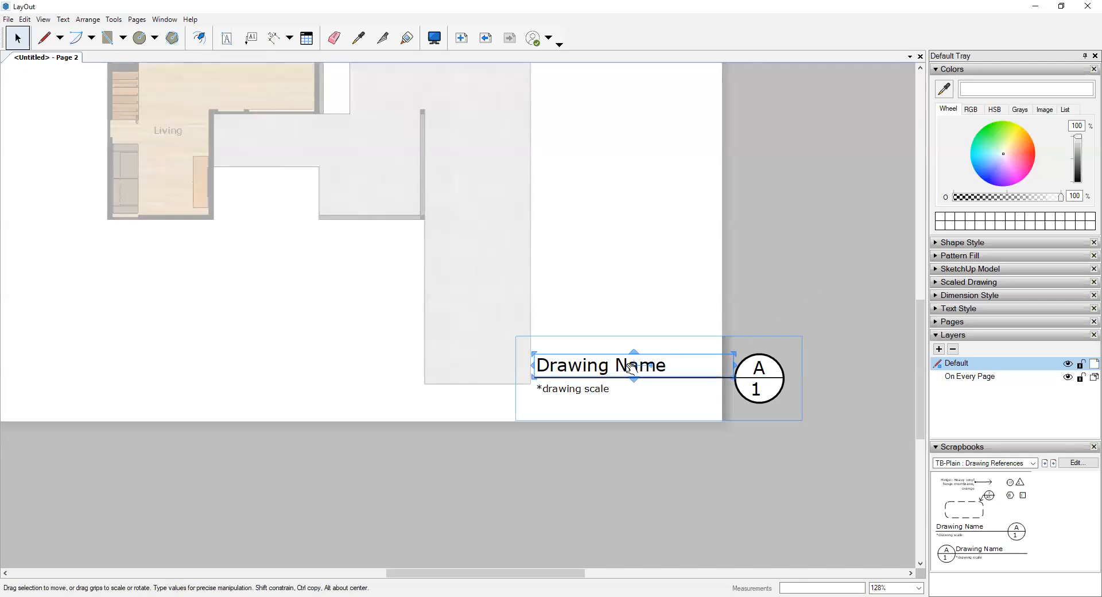
{"action": "left_click", "coordinate": [868, 299]}
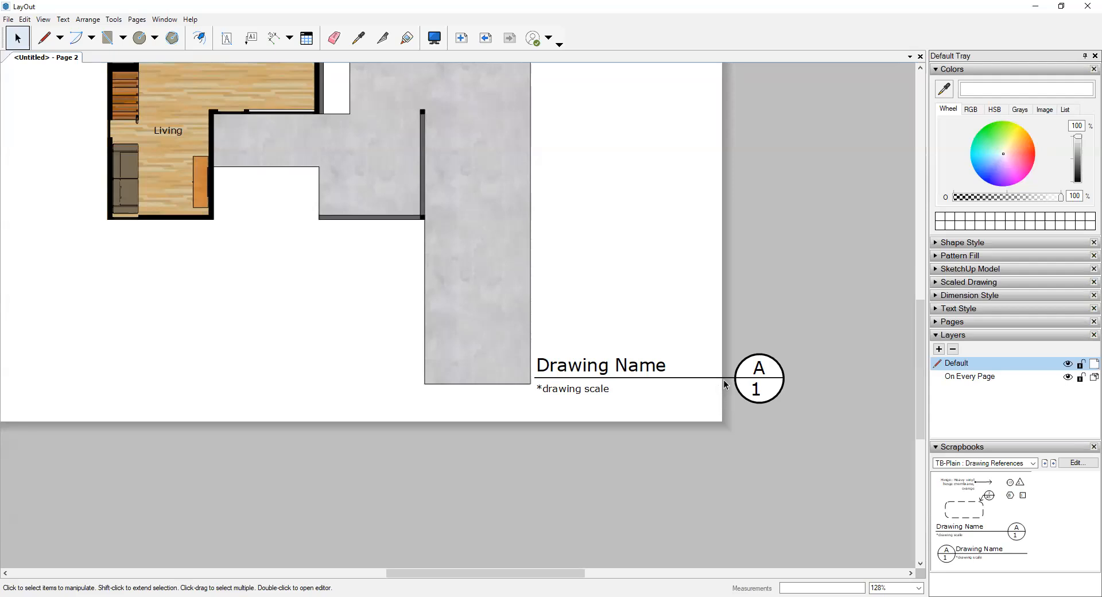
- Open the title symbol group and replace its drawing name with "1st Floor Plan"
{"action": "left_click", "coordinate": [740, 367]}
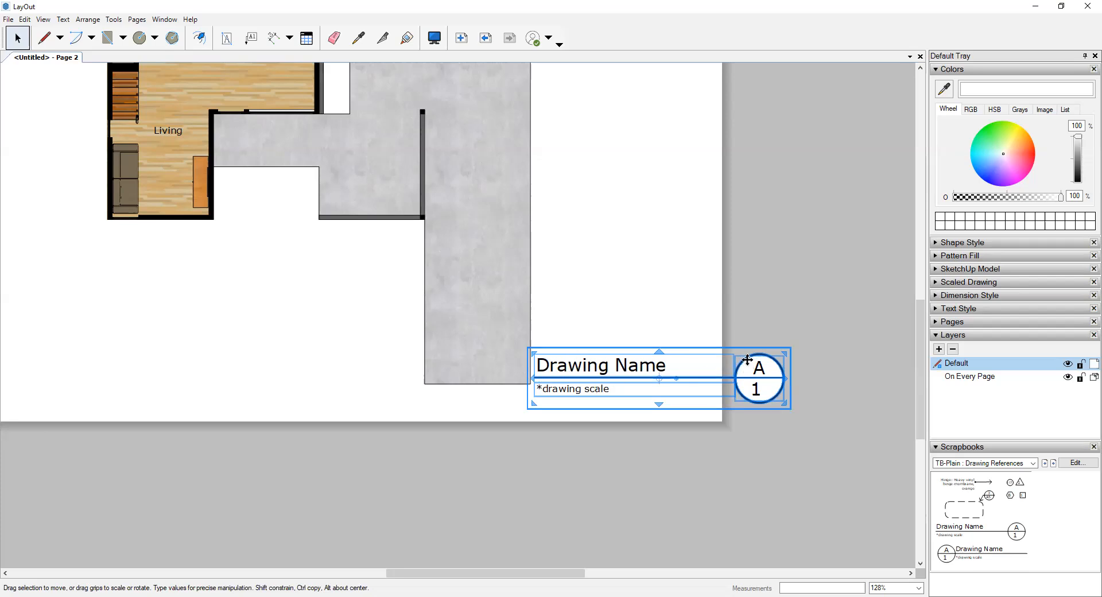
{"action": "double_click", "coordinate": [719, 380]}
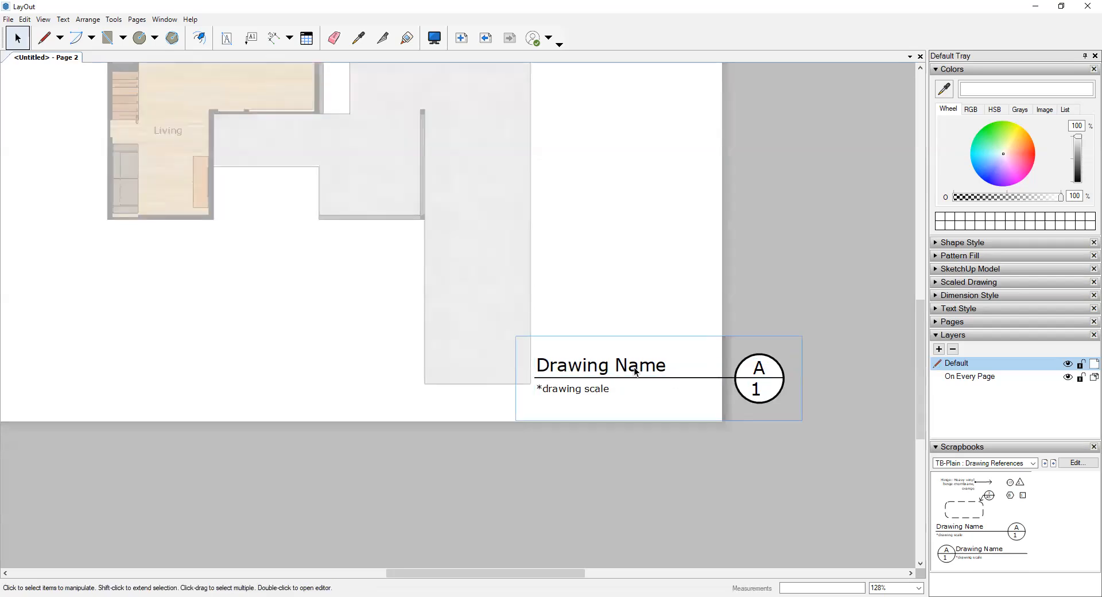
{"action": "left_click", "coordinate": [745, 365]}
{"action": "left_click", "coordinate": [606, 364]}
{"action": "left_click", "coordinate": [588, 392]}
{"action": "left_click", "coordinate": [579, 367]}
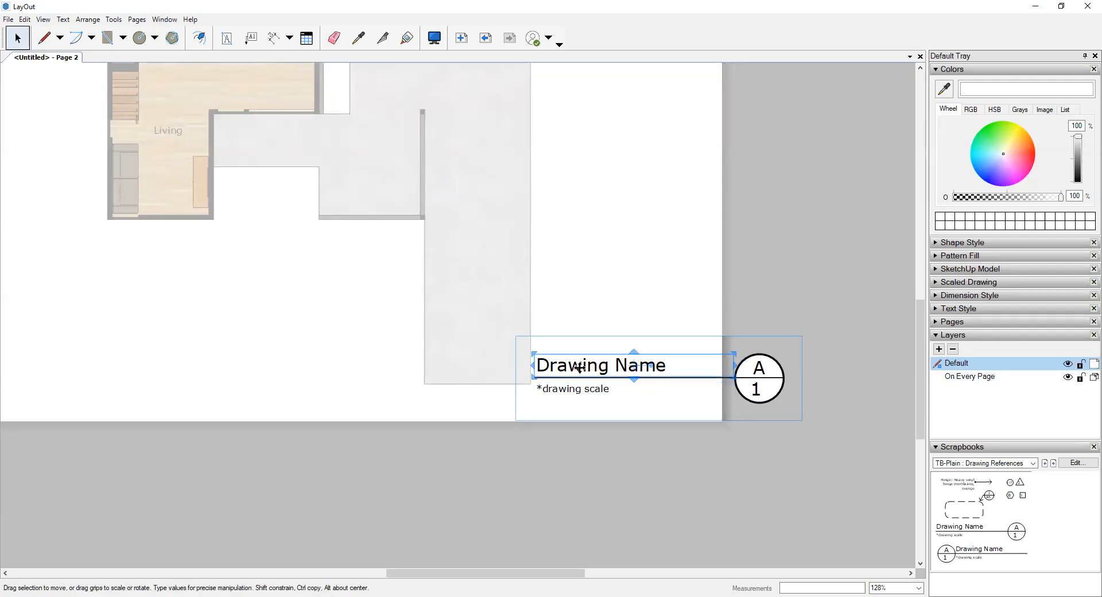
{"action": "double_click", "coordinate": [579, 368]}
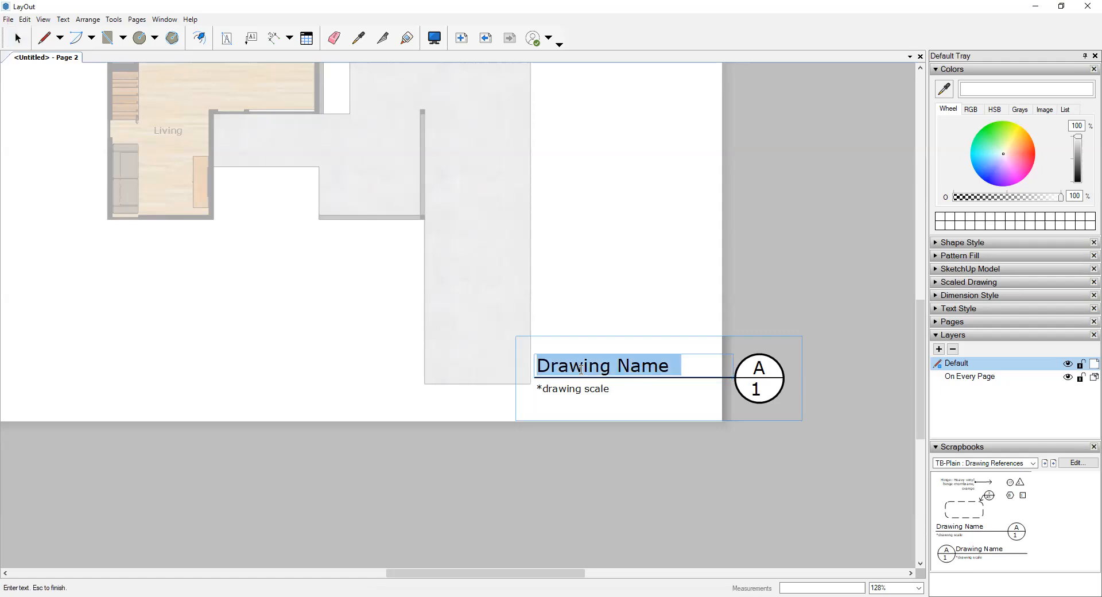
{"action": "type", "text": "1st Floor Plan"}
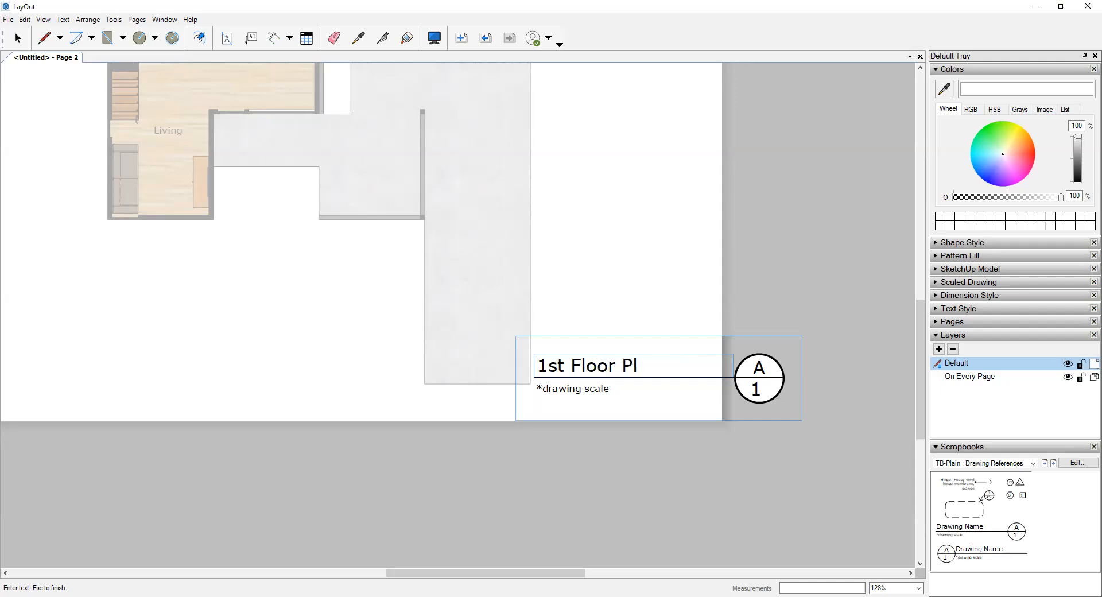
- Replace the drawing scale text under the title with 1/8" = 1'-0"
{"action": "left_click", "coordinate": [594, 393]}
{"action": "double_click", "coordinate": [595, 389]}
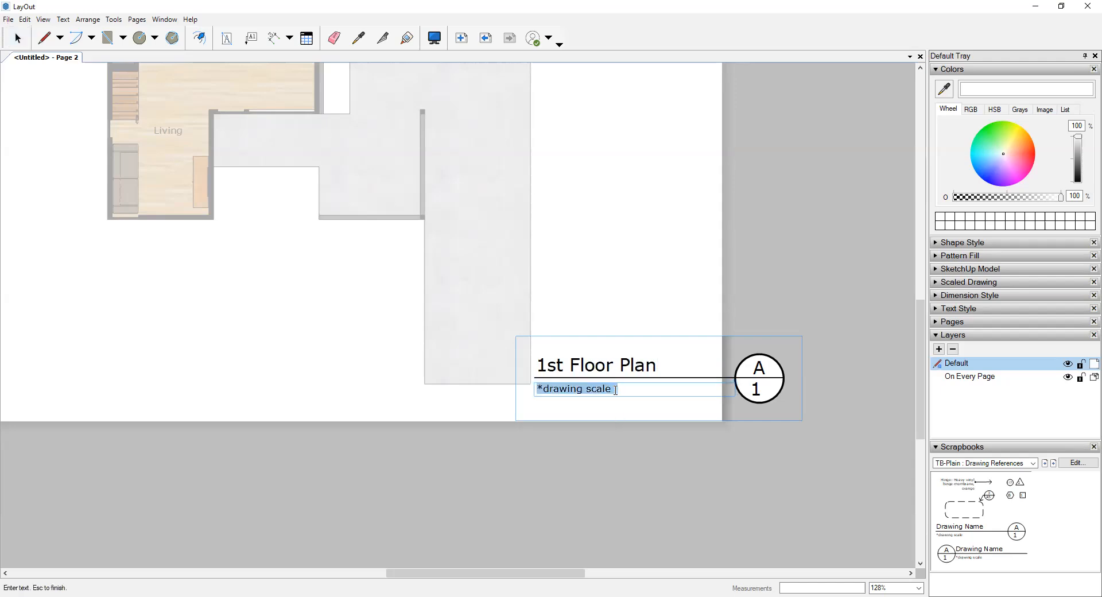
{"action": "type", "text": "1/8\""}
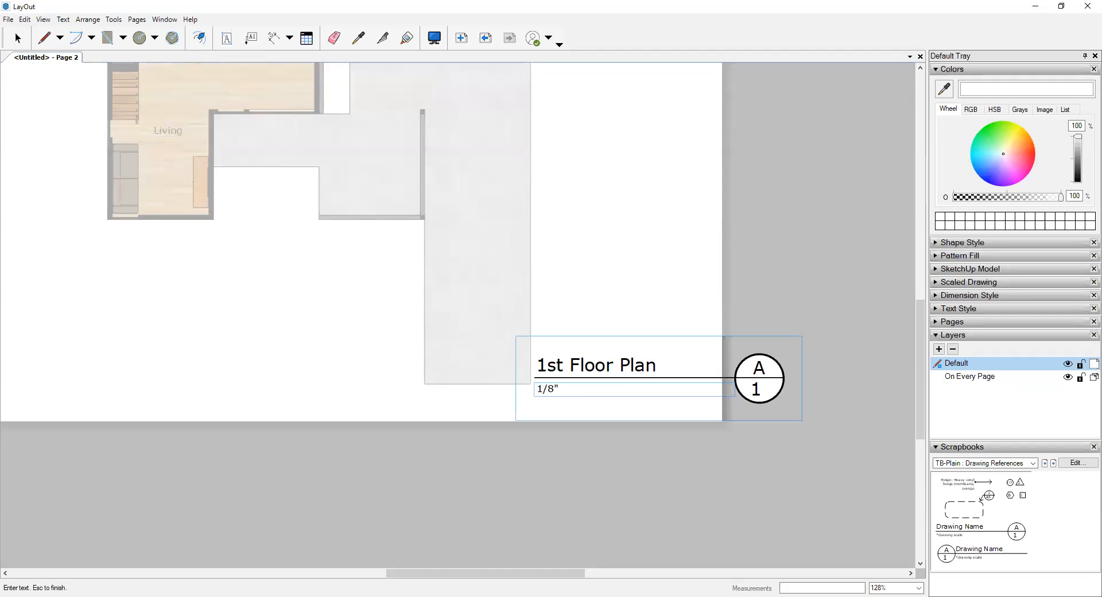
{"action": "type", "text": " = 1'-0\""}
{"action": "left_click", "coordinate": [689, 520]}
- Examine the scale assigned to the floor plan viewport in its SketchUp Model settings
{"action": "left_click", "coordinate": [484, 197]}
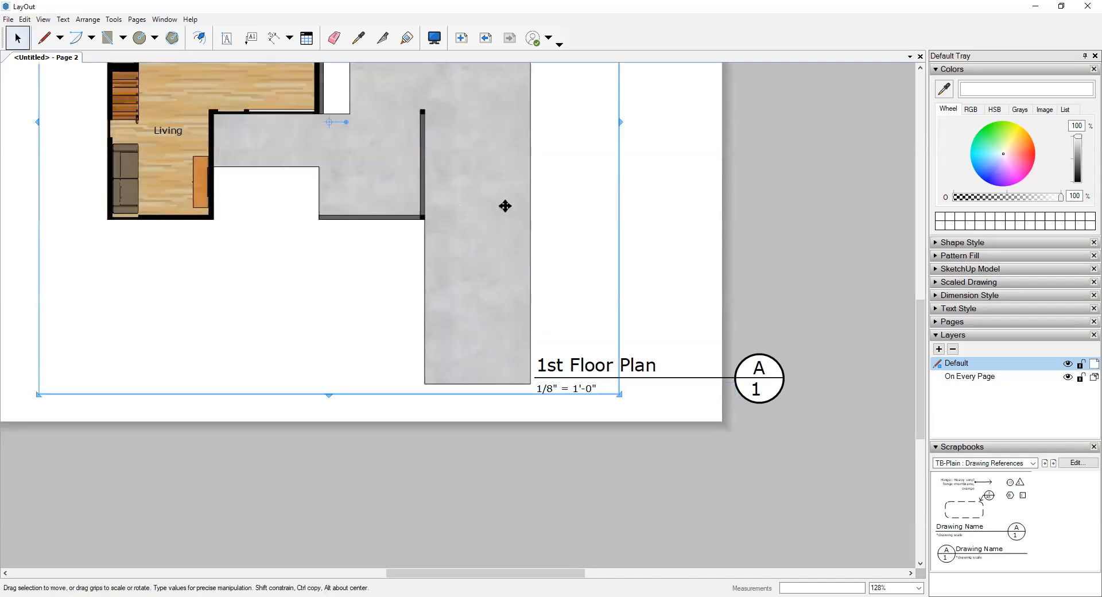
{"action": "left_click", "coordinate": [941, 268]}
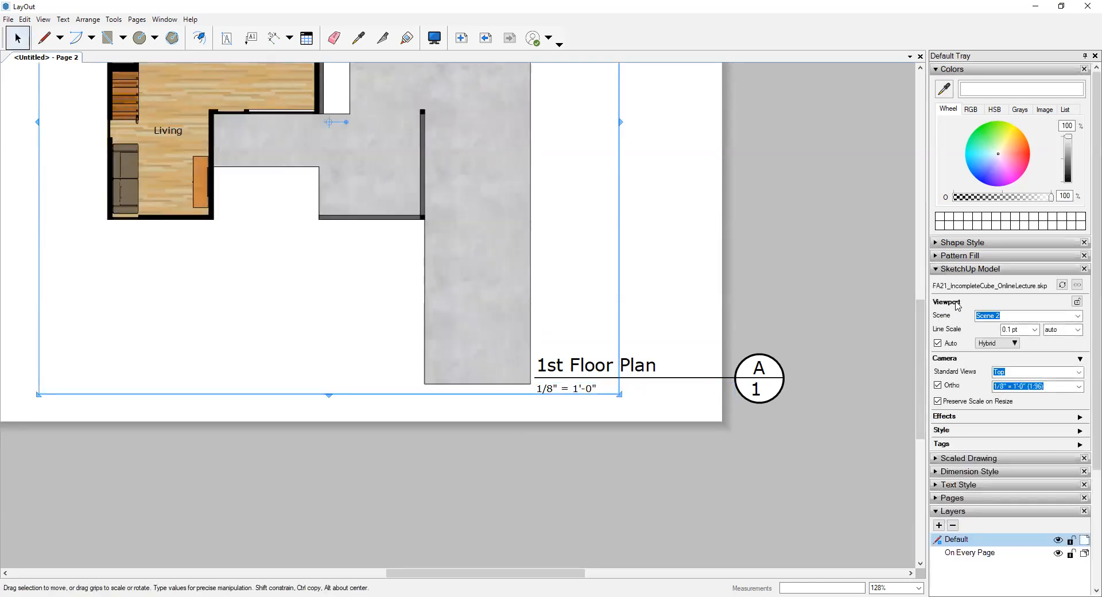
{"action": "left_click", "coordinate": [997, 386]}
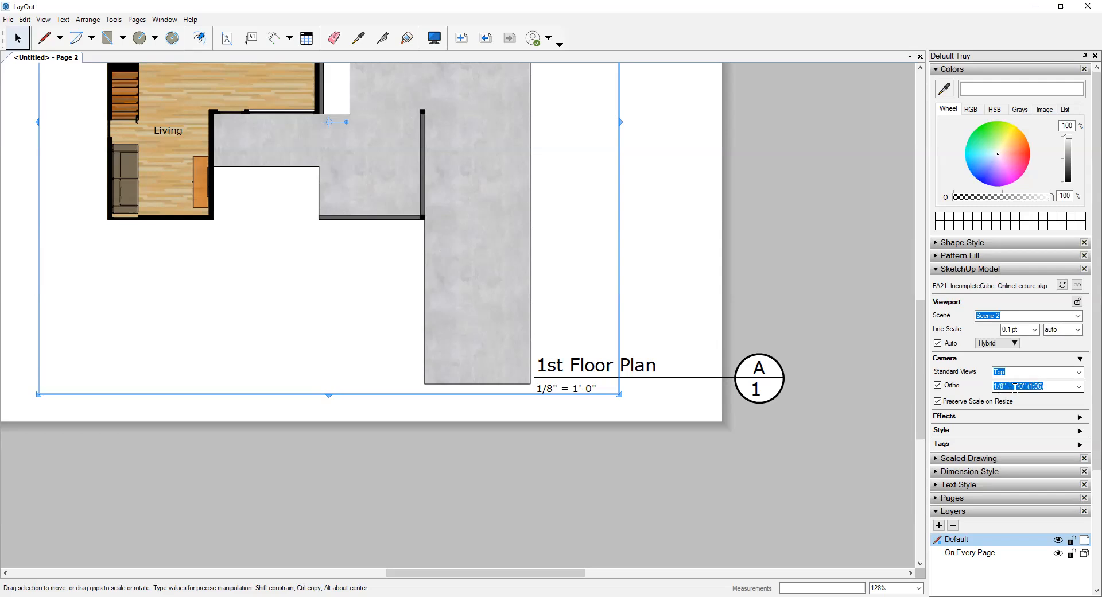
{"action": "left_click", "coordinate": [678, 469]}
- Add the prefix "scale: " in front of the scale text in the title symbol
{"action": "double_click", "coordinate": [649, 377]}
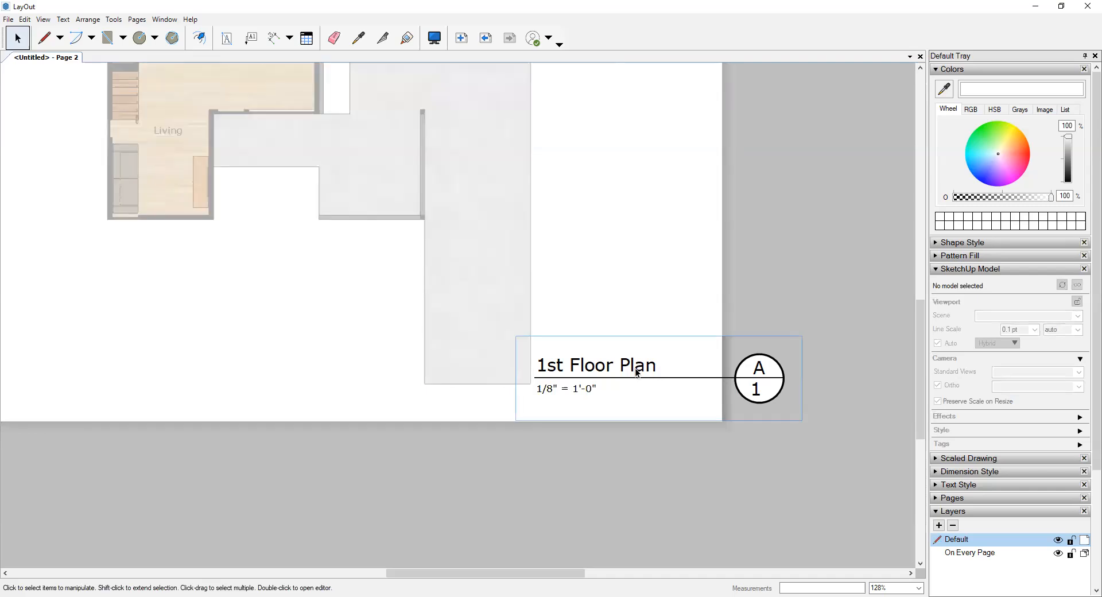
{"action": "double_click", "coordinate": [549, 389]}
{"action": "left_click", "coordinate": [542, 390]}
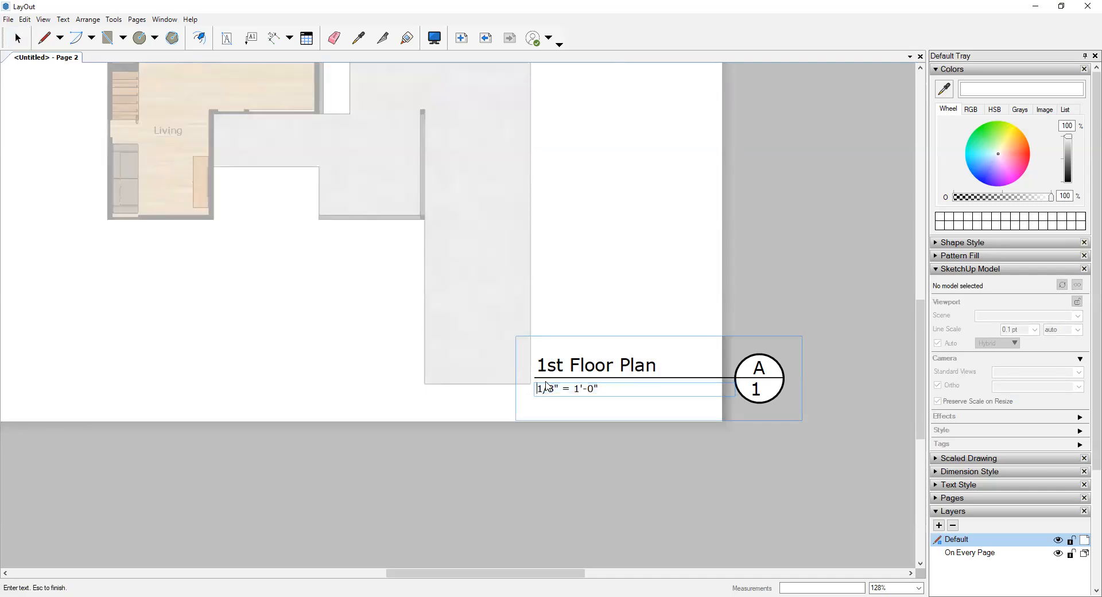
{"action": "type", "text": "sc"}
{"action": "type", "text": ":"}
{"action": "key", "text": "Escape"}
- Delete the A/1 reference circle from the title symbol and leave the group
{"action": "double_click", "coordinate": [756, 363]}
{"action": "left_click", "coordinate": [753, 356]}
{"action": "left_click", "coordinate": [839, 375]}
{"action": "left_click", "coordinate": [853, 377]}
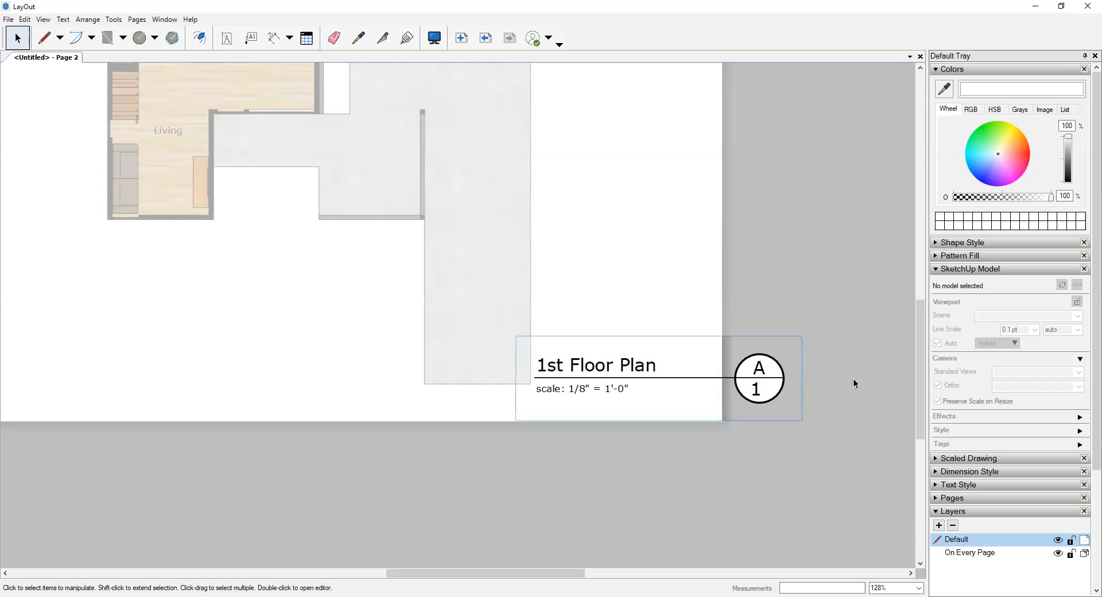
{"action": "left_click", "coordinate": [853, 377]}
{"action": "left_click", "coordinate": [748, 355]}
{"action": "double_click", "coordinate": [749, 359]}
{"action": "left_click", "coordinate": [753, 357]}
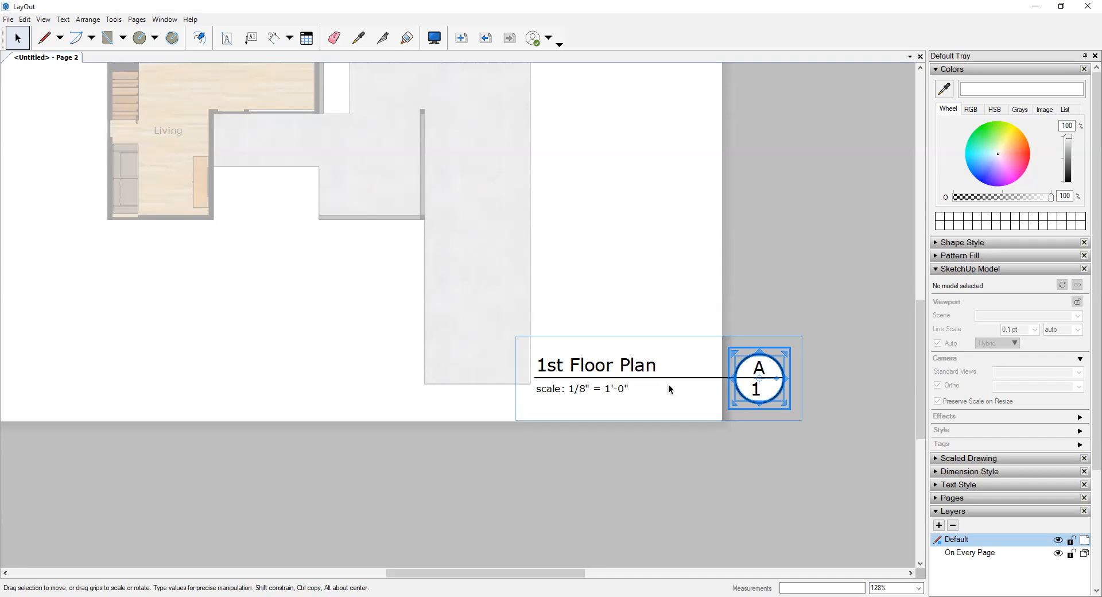
{"action": "key", "text": "Delete"}
{"action": "left_click", "coordinate": [775, 284]}
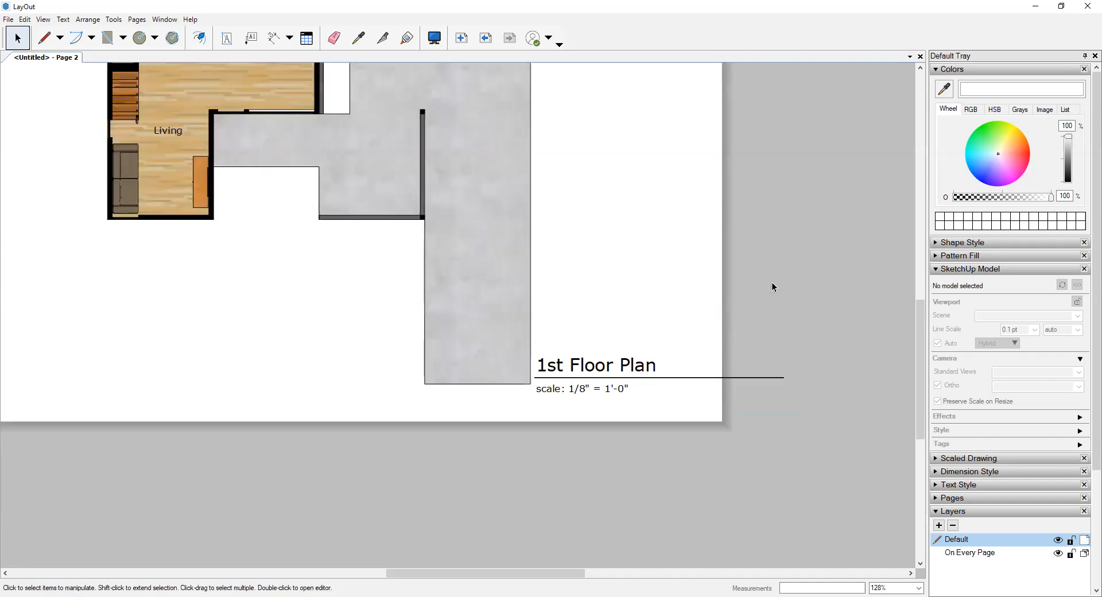
- Narrow the floor plan title symbol to about the page edge and shift it slightly right and down from the plan
{"action": "scroll", "coordinate": [703, 316], "scroll_direction": "down", "scroll_amount": 5}
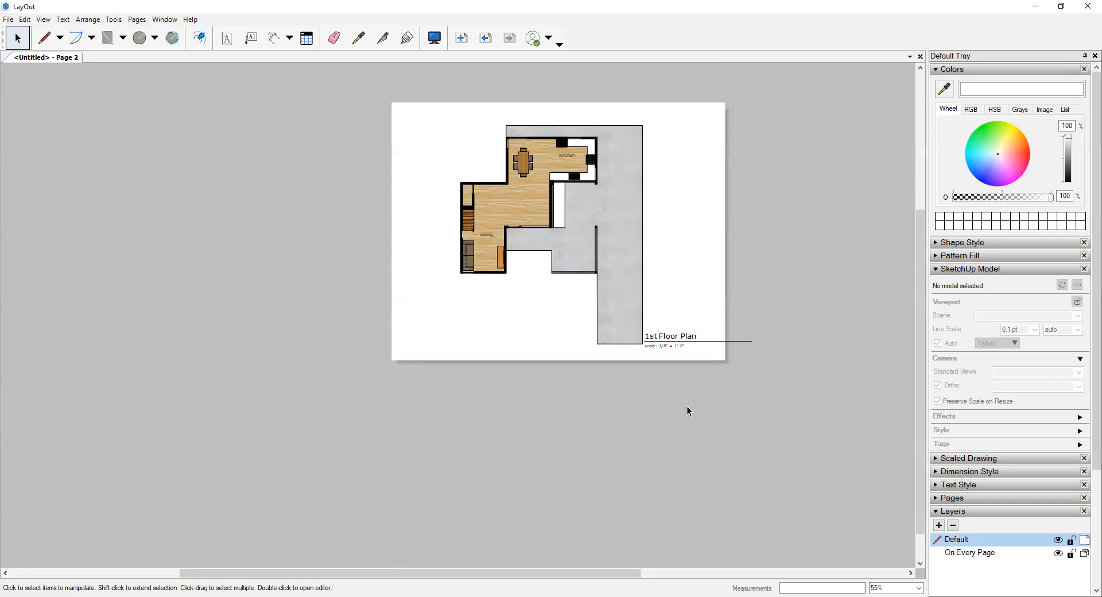
{"action": "left_click", "coordinate": [671, 337]}
{"action": "scroll", "coordinate": [670, 339], "scroll_direction": "up", "scroll_amount": 4}
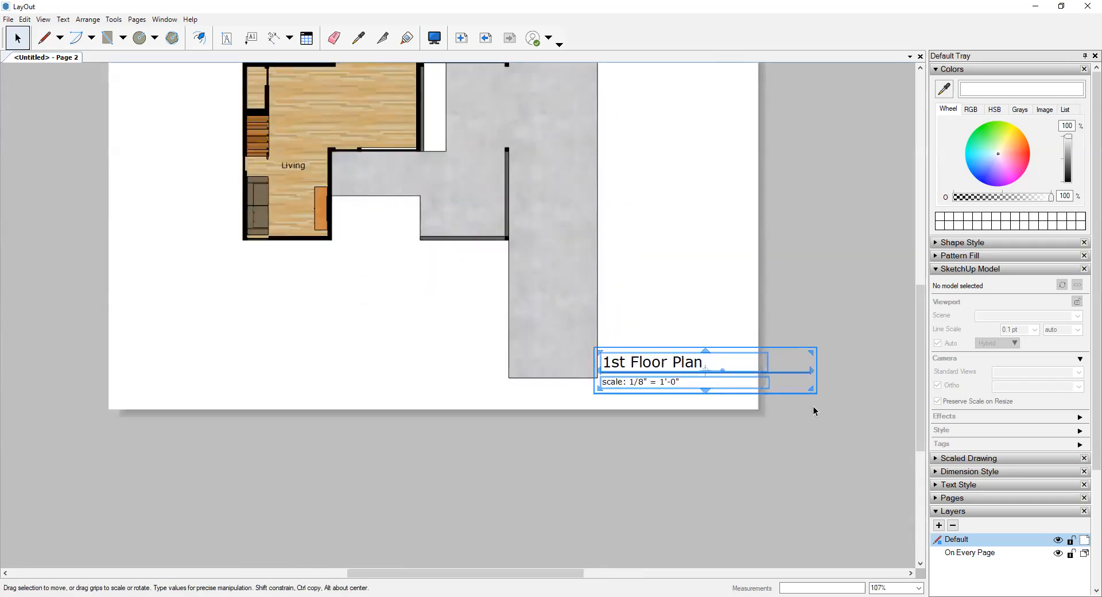
{"action": "left_click_drag", "start_coordinate": [810, 390], "coordinate": [761, 399]}
{"action": "left_click", "coordinate": [787, 391]}
{"action": "left_click", "coordinate": [688, 369]}
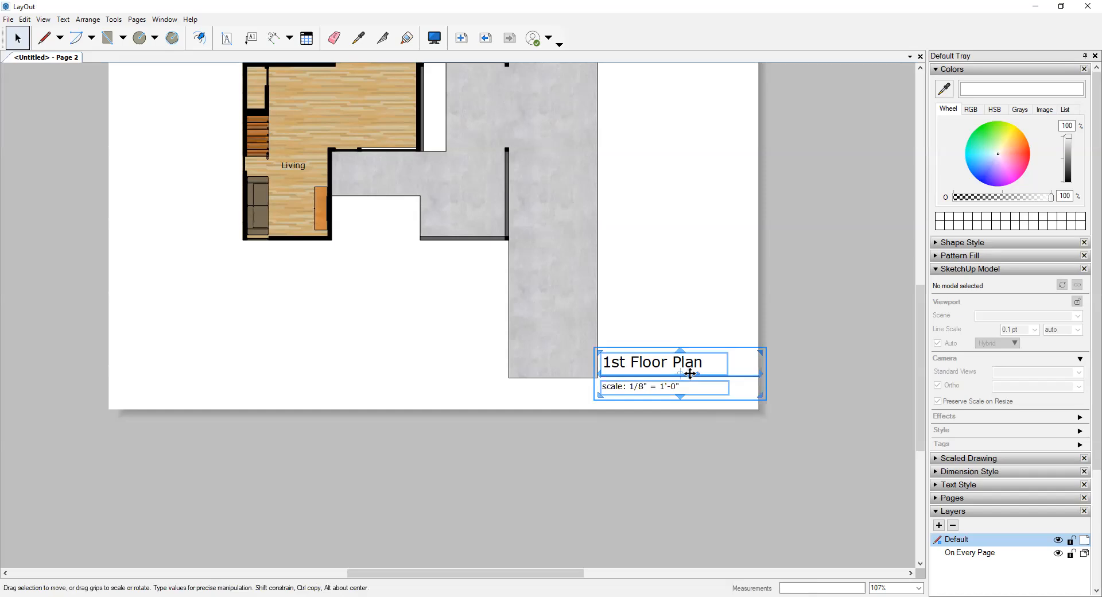
{"action": "mouse_move", "coordinate": [659, 364]}
{"action": "left_mouse_down"}
{"action": "mouse_move", "coordinate": [400, 375]}
{"action": "mouse_move", "coordinate": [239, 354]}
{"action": "mouse_move", "coordinate": [238, 364]}
{"action": "mouse_move", "coordinate": [737, 358]}
{"action": "mouse_move", "coordinate": [667, 374]}
{"action": "mouse_move", "coordinate": [656, 365]}
{"action": "mouse_move", "coordinate": [666, 367]}
{"action": "left_mouse_up"}
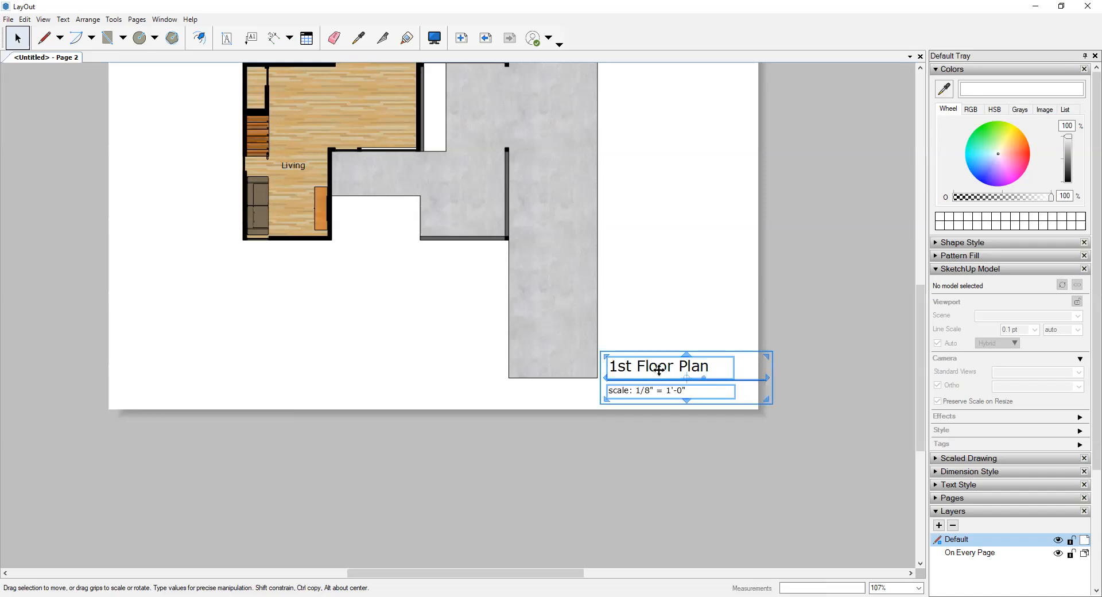
- Set the "1st Floor Plan" text inside the title symbol to a 16 pt font size
{"action": "double_click", "coordinate": [662, 369]}
{"action": "left_click", "coordinate": [671, 369]}
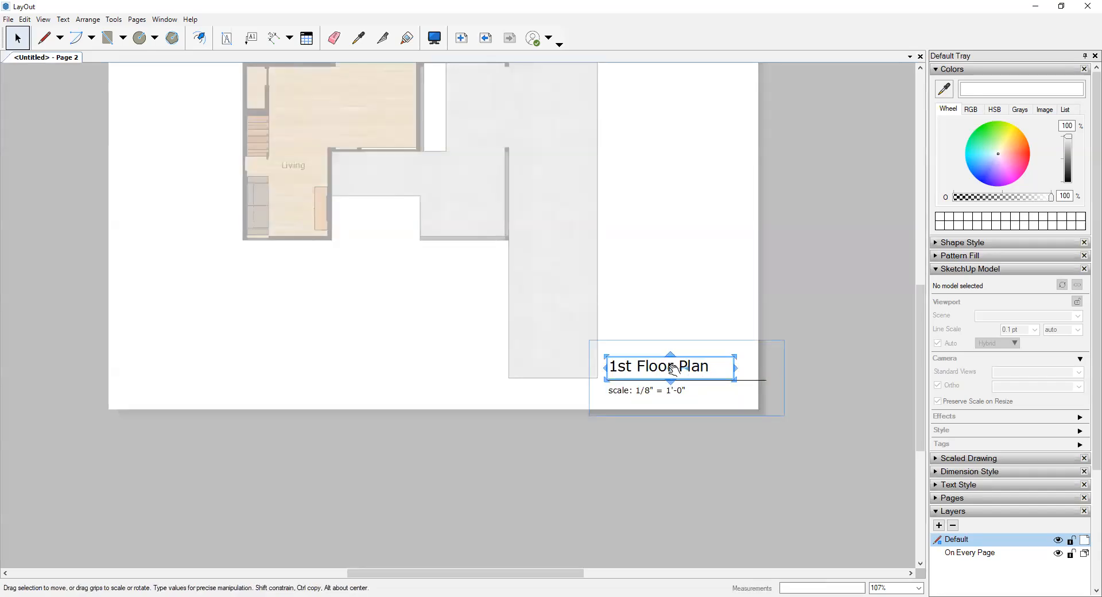
{"action": "double_click", "coordinate": [673, 368]}
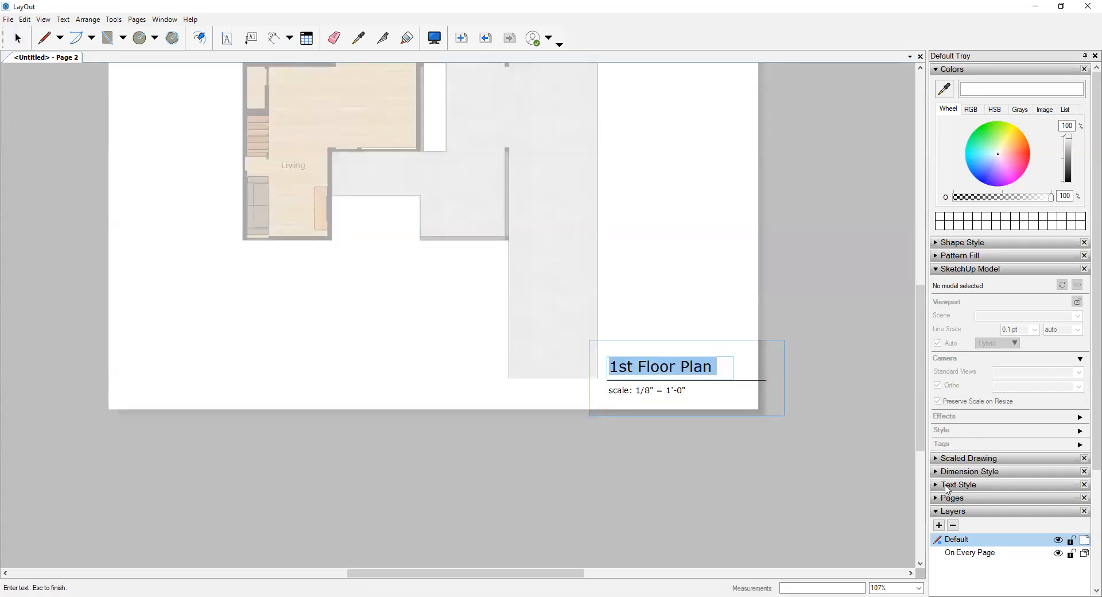
{"action": "left_click", "coordinate": [951, 485]}
{"action": "scroll", "coordinate": [1076, 462], "scroll_direction": "up", "scroll_amount": 1}
{"action": "left_click", "coordinate": [1059, 466]}
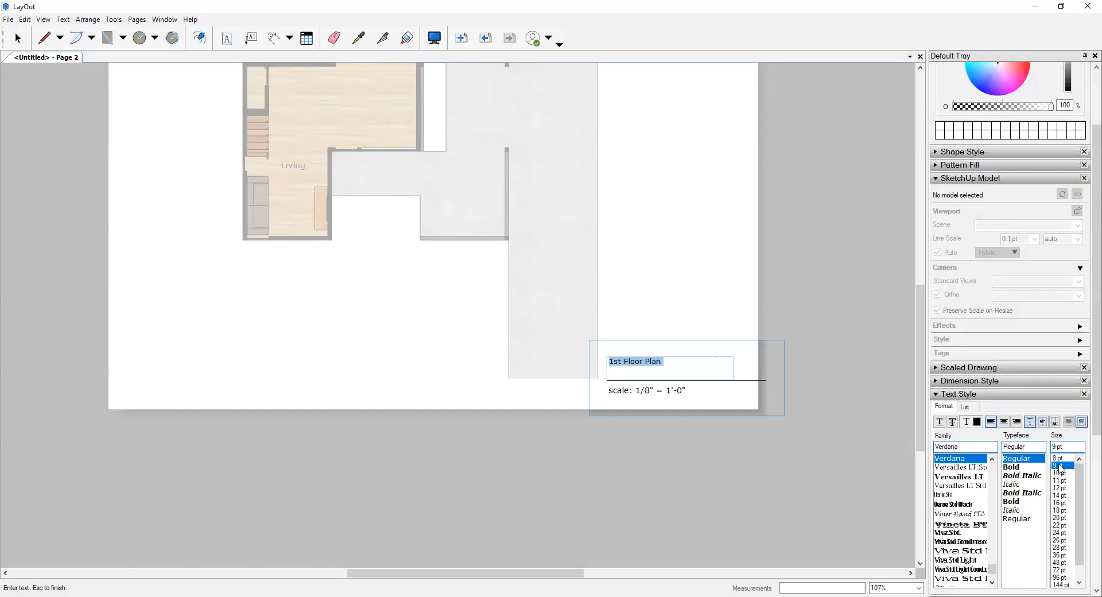
{"action": "left_click", "coordinate": [1064, 473]}
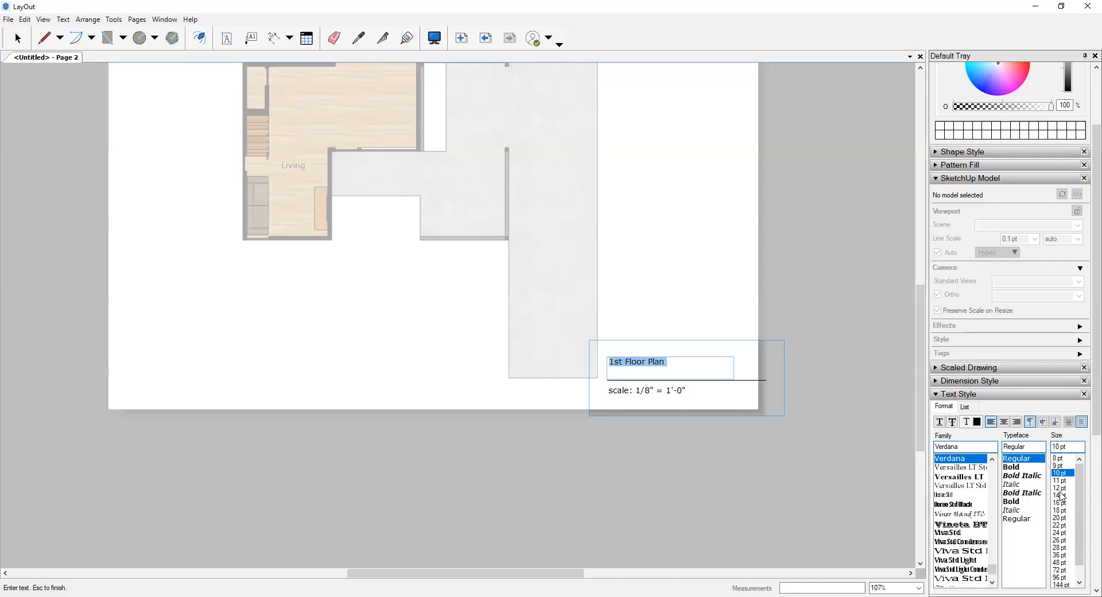
{"action": "left_click", "coordinate": [1061, 495]}
{"action": "left_click", "coordinate": [1060, 503]}
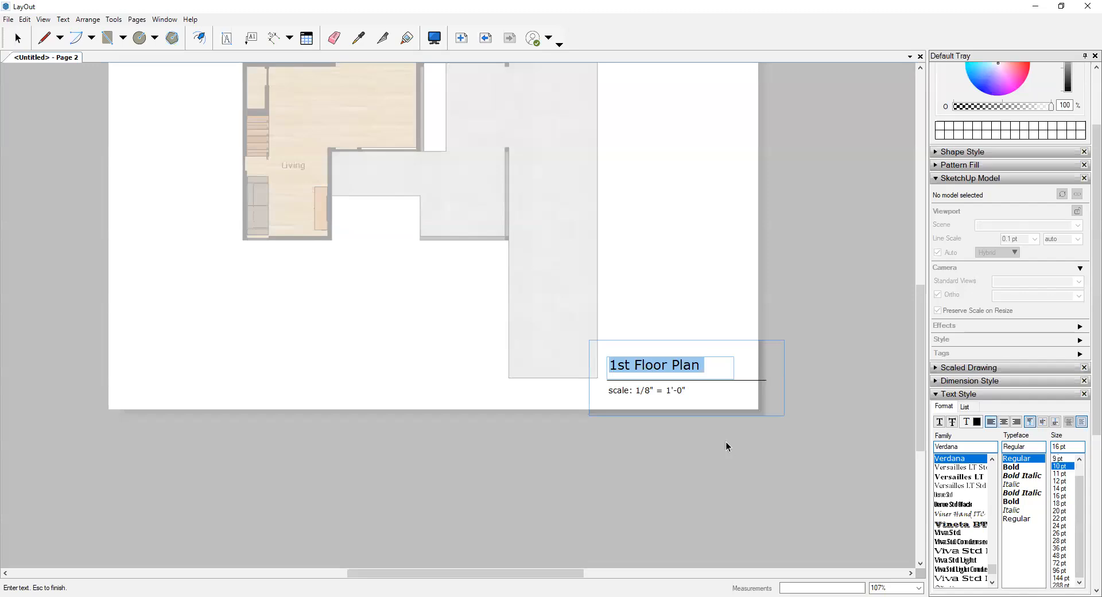
{"action": "key", "text": "Escape"}
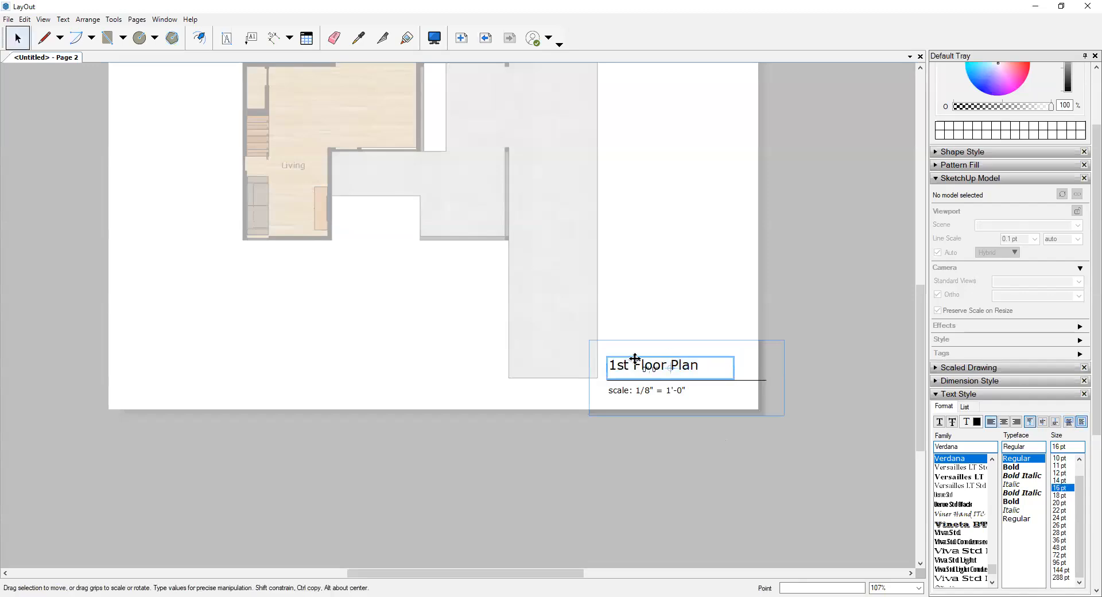
- Move the "1st Floor Plan" text slightly down so it sits just above the title line, and leave the group
{"action": "left_click_drag", "start_coordinate": [635, 359], "coordinate": [636, 365]}
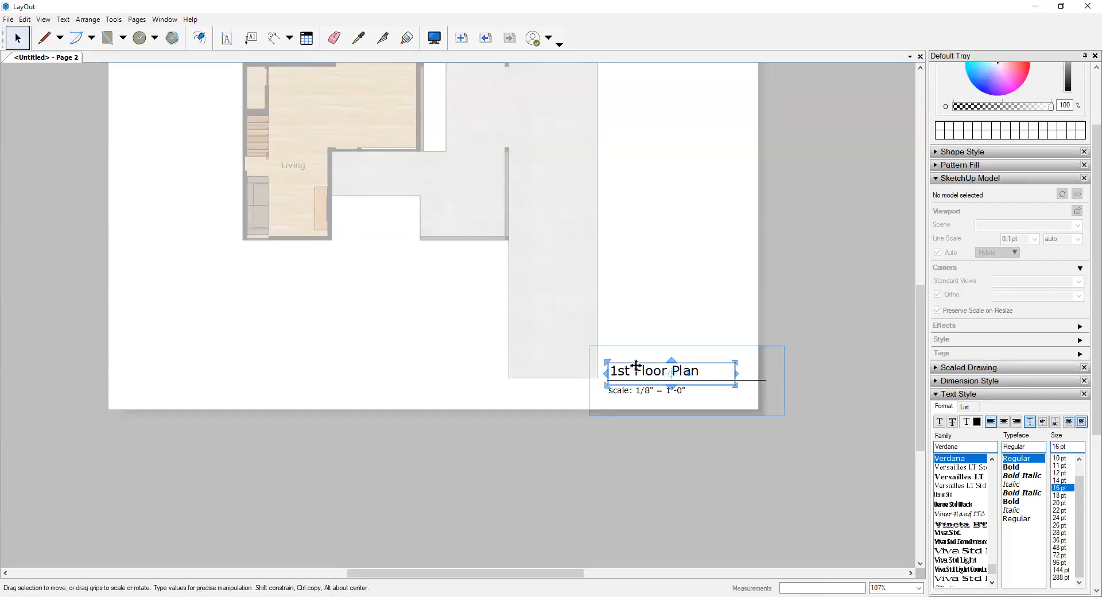
{"action": "key", "text": "Down"}
{"action": "key", "text": "Left"}
{"action": "key", "text": "Down"}
{"action": "left_click", "coordinate": [787, 309]}
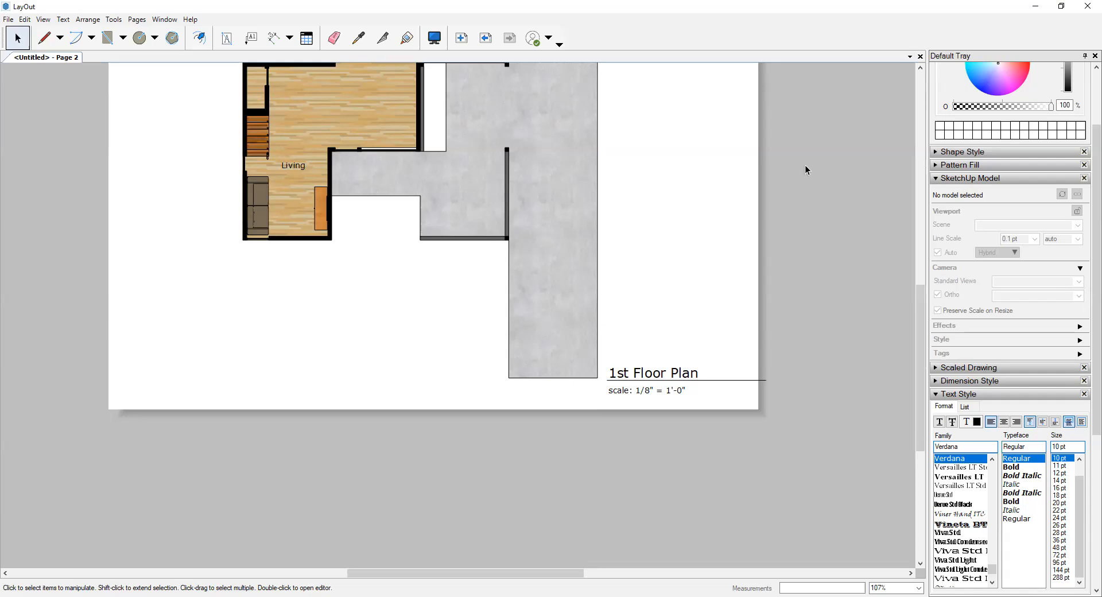
- Move the title symbol across the page to below the Living room, near the lower edge of the page
{"action": "left_click", "coordinate": [648, 384]}
{"action": "left_click_drag", "start_coordinate": [640, 373], "coordinate": [290, 377]}
{"action": "left_click", "coordinate": [495, 323]}
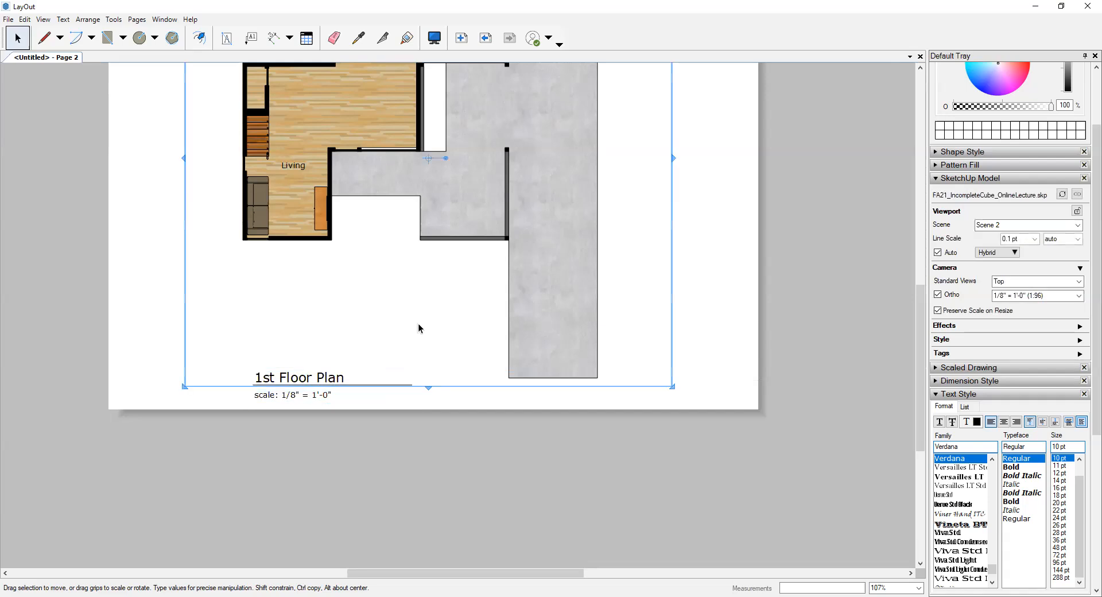
{"action": "left_click", "coordinate": [700, 287]}
{"action": "scroll", "coordinate": [674, 280], "scroll_direction": "down", "scroll_amount": 3}
{"action": "middle_click_drag", "start_coordinate": [673, 280], "coordinate": [614, 386]}
{"action": "scroll", "coordinate": [614, 386], "scroll_direction": "up", "scroll_amount": 1}
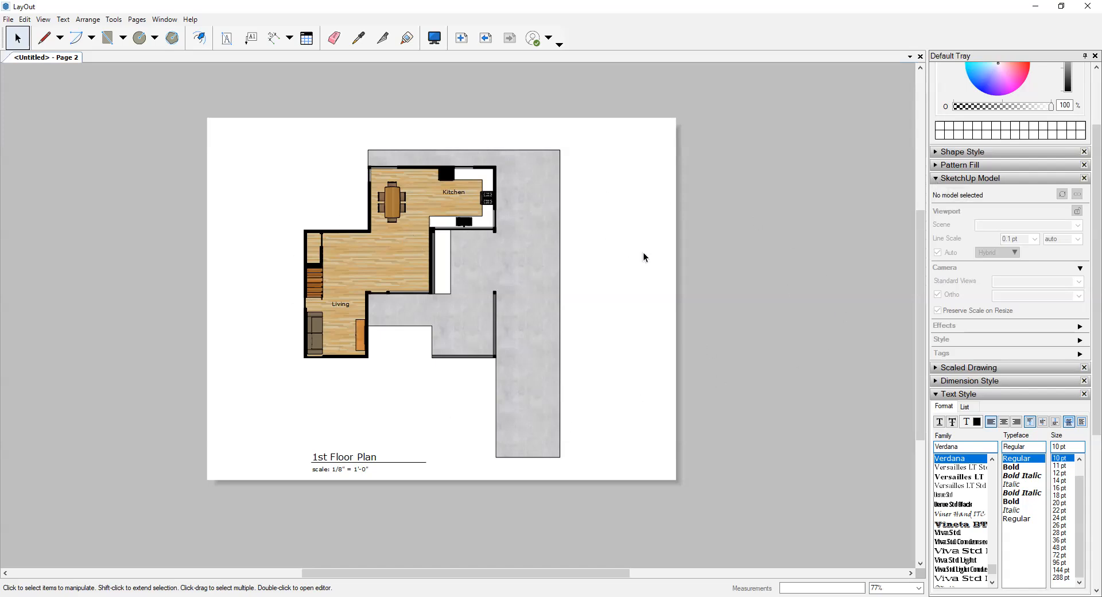
- Add a new blank Page 3 to the document
{"action": "left_click", "coordinate": [936, 178]}
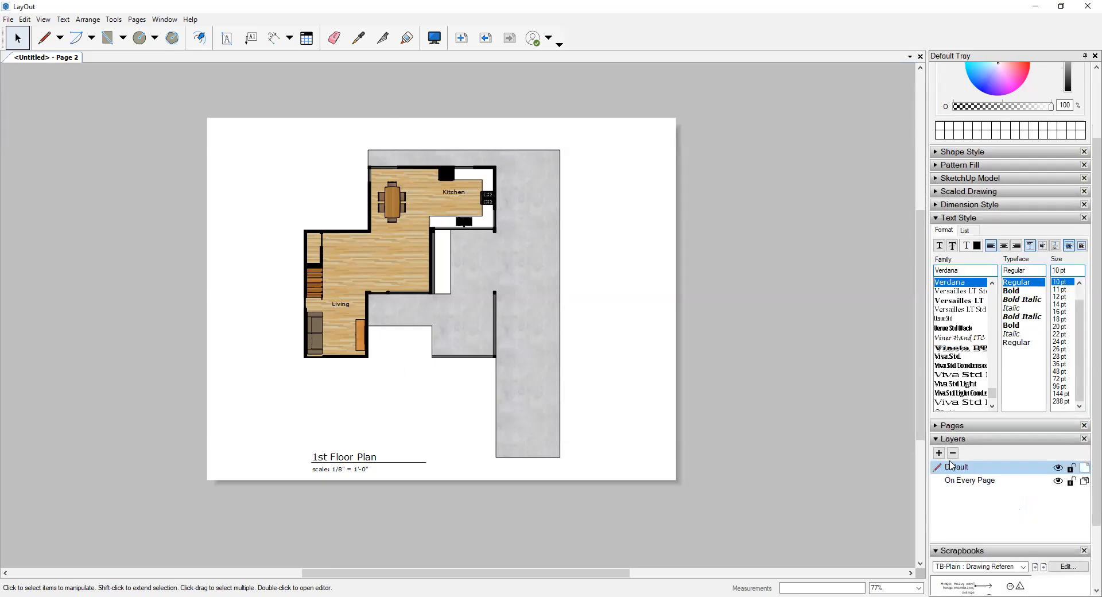
{"action": "left_click", "coordinate": [937, 426]}
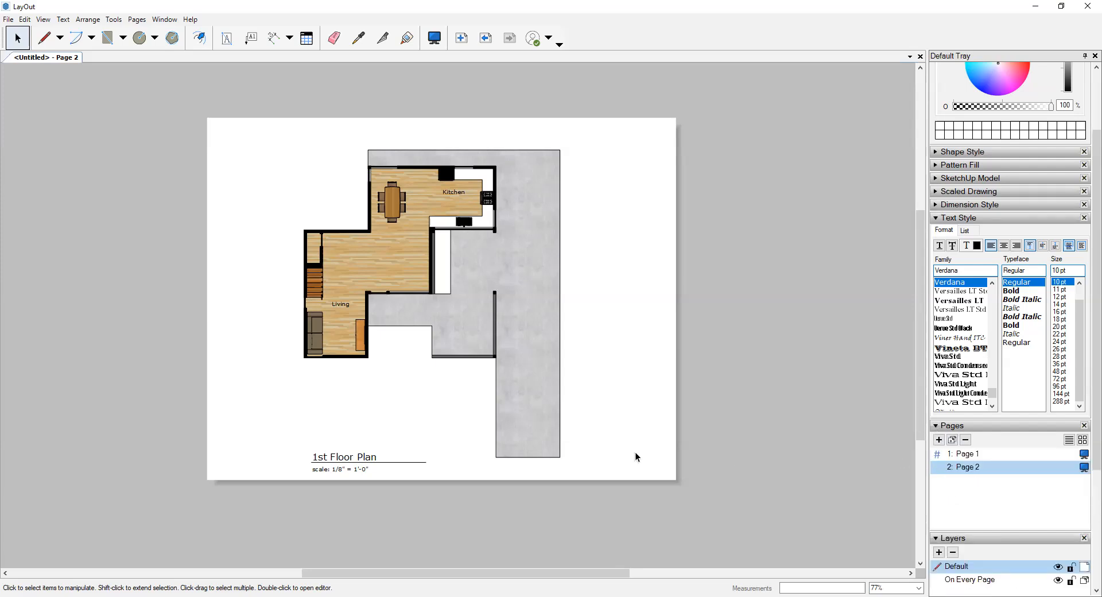
{"action": "left_click", "coordinate": [939, 440]}
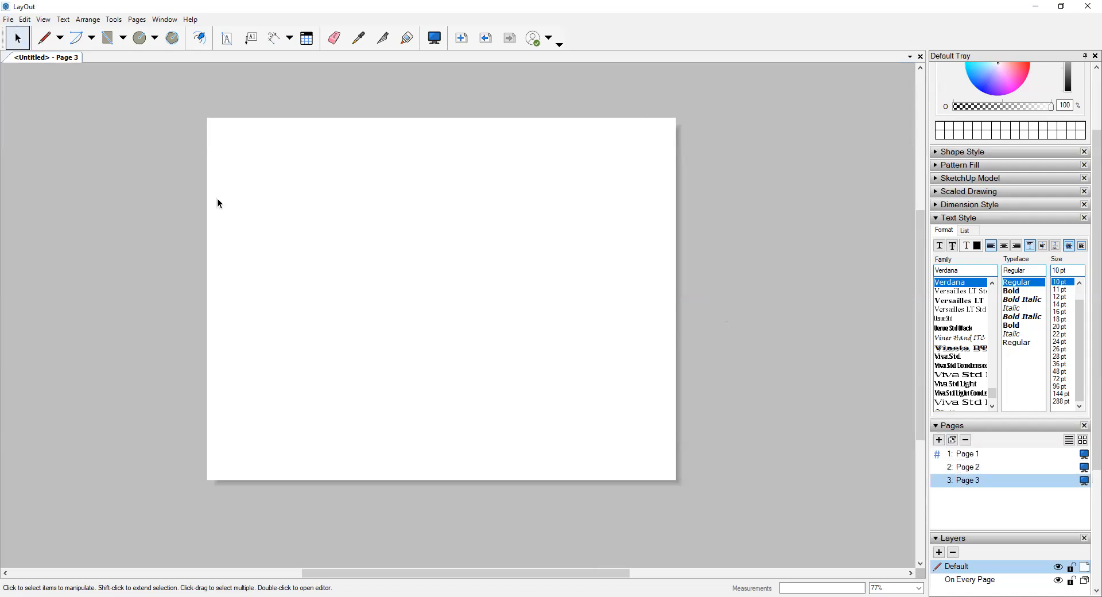
- Insert the FA21_IncompleteCube_OnlineLecture model on Page 3 and shift its viewport slightly up and left
{"action": "left_click", "coordinate": [8, 21]}
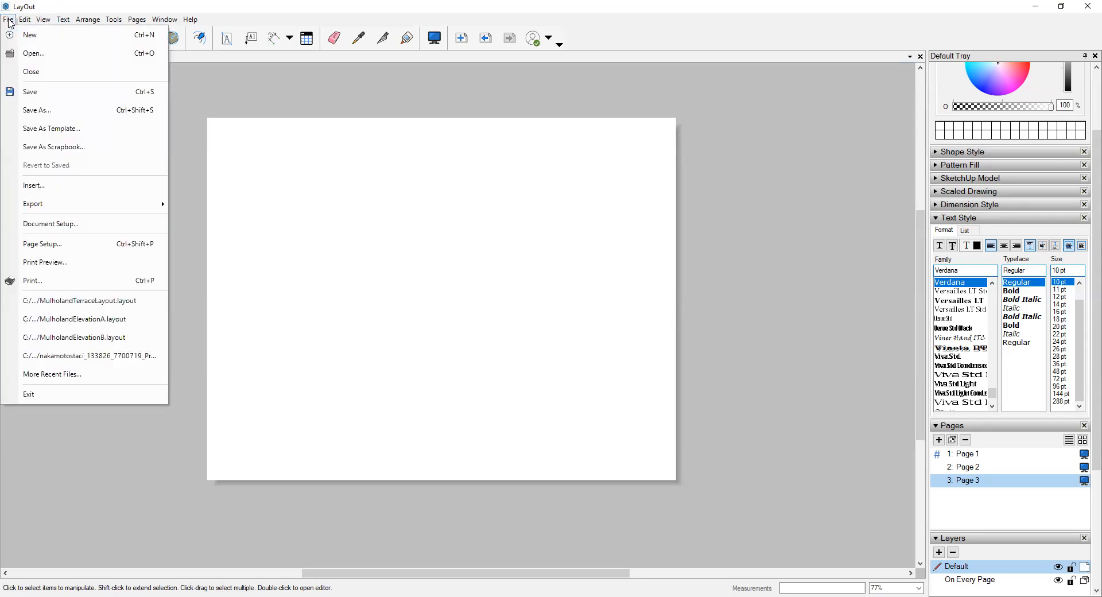
{"action": "left_click", "coordinate": [26, 185]}
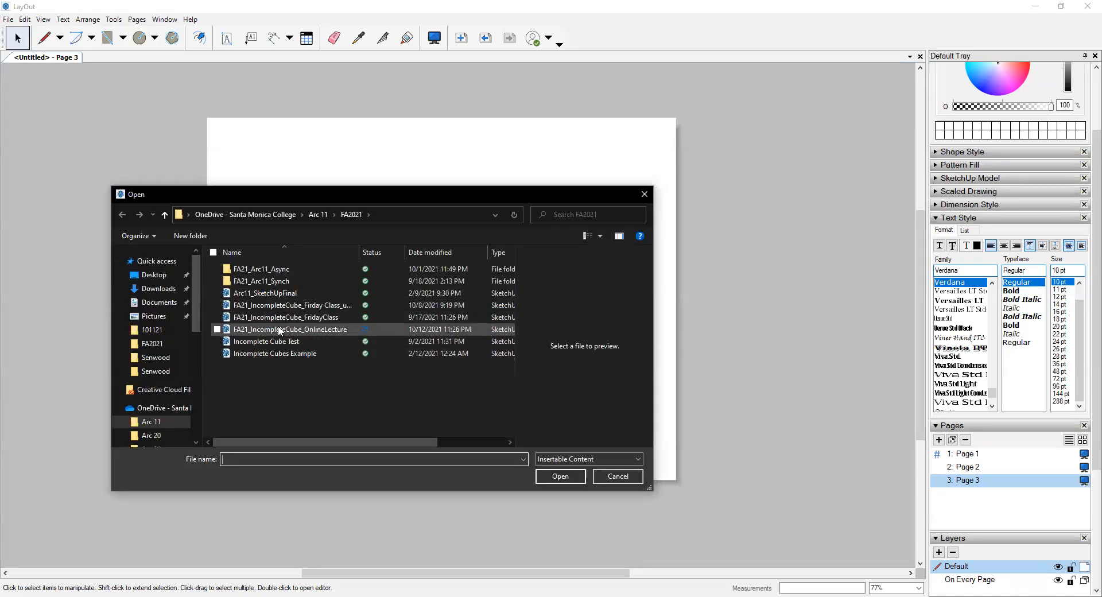
{"action": "left_click", "coordinate": [280, 329]}
{"action": "left_click", "coordinate": [561, 476]}
{"action": "left_click", "coordinate": [466, 194]}
{"action": "left_click", "coordinate": [474, 240]}
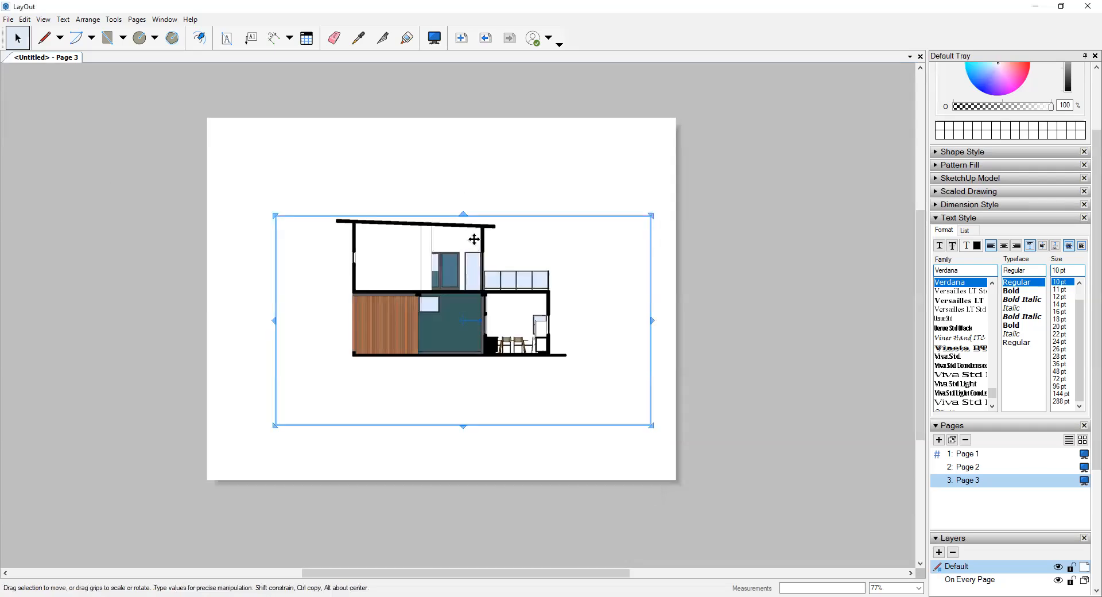
{"action": "left_click_drag", "start_coordinate": [474, 240], "coordinate": [452, 222]}
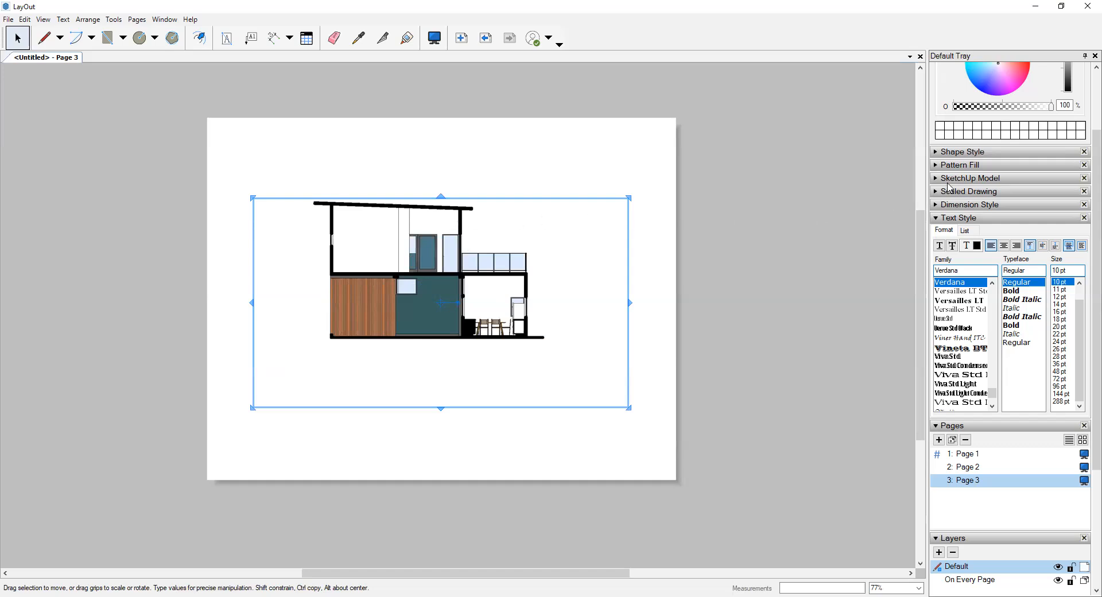
- Assign Scene 4 to the Page 3 model viewport
{"action": "left_click", "coordinate": [939, 179]}
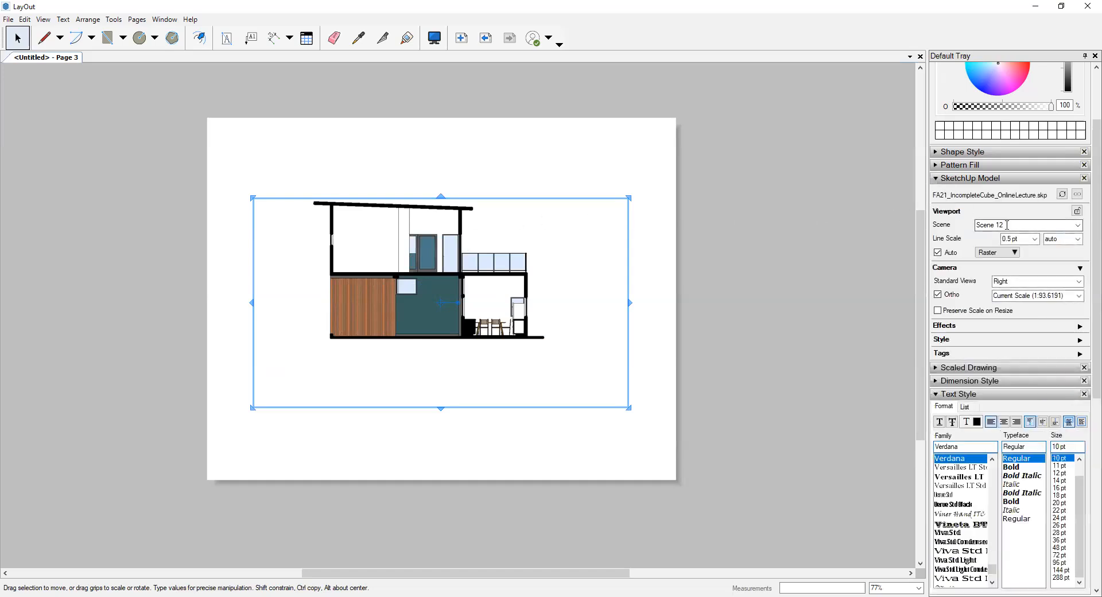
{"action": "left_click", "coordinate": [1079, 227]}
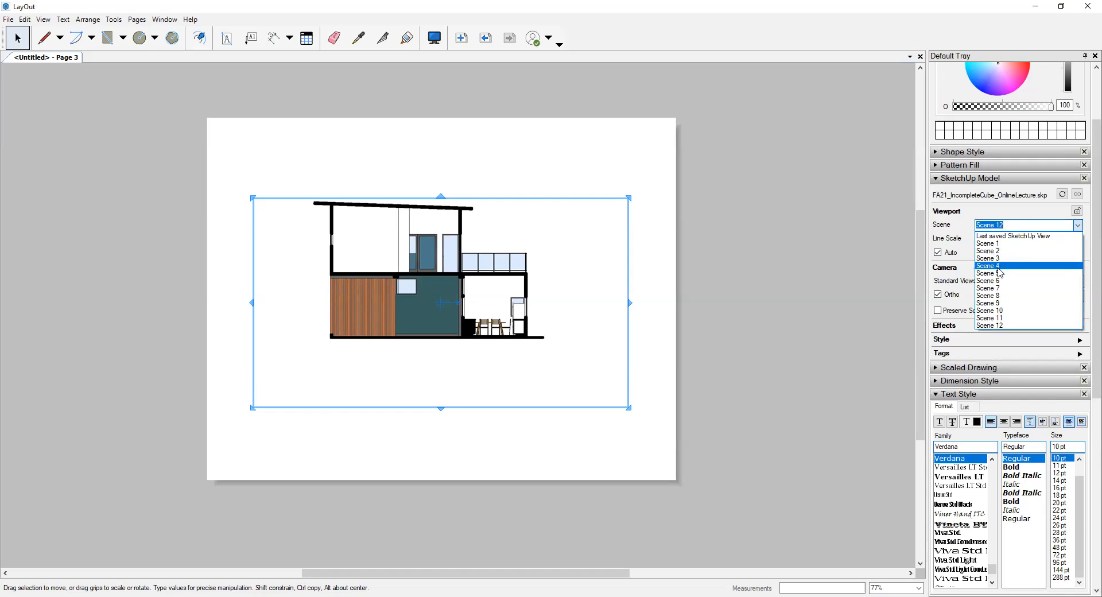
{"action": "left_click", "coordinate": [999, 267]}
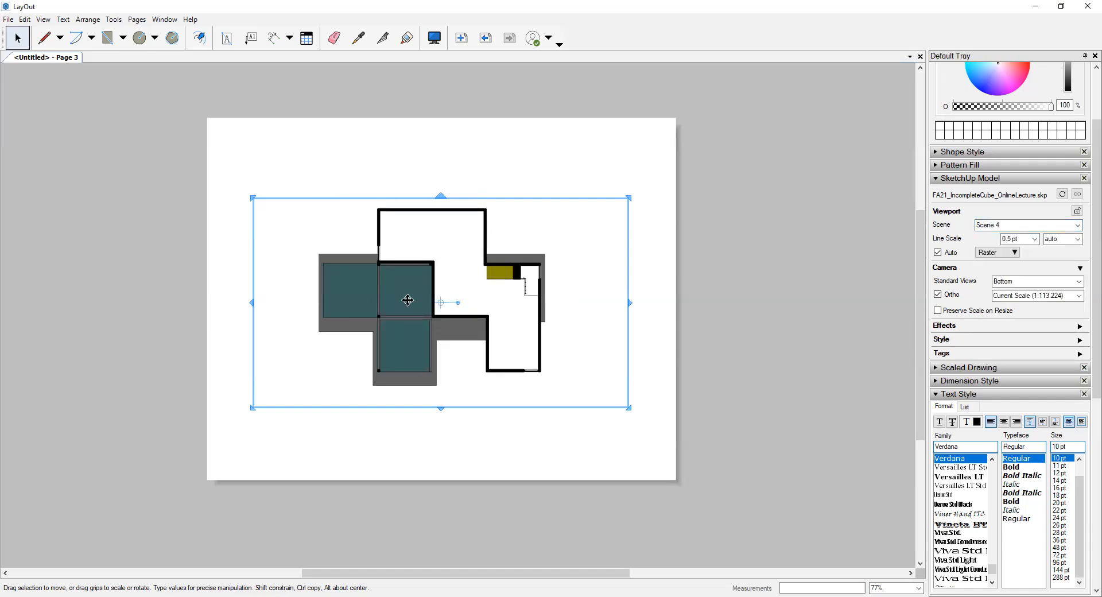
- Set the Scene 4 viewport's line scale to 0.1 pt and its rendering to Hybrid, and check the linework up close
{"action": "left_click", "coordinate": [1037, 239]}
{"action": "left_click", "coordinate": [1012, 250]}
{"action": "left_click", "coordinate": [1010, 253]}
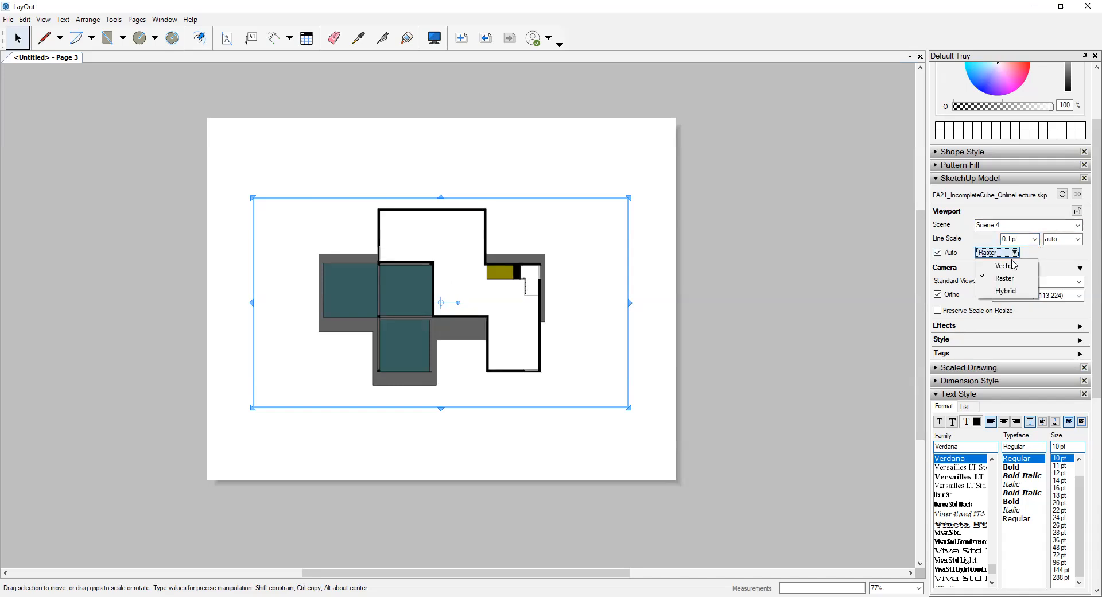
{"action": "left_click", "coordinate": [1015, 294]}
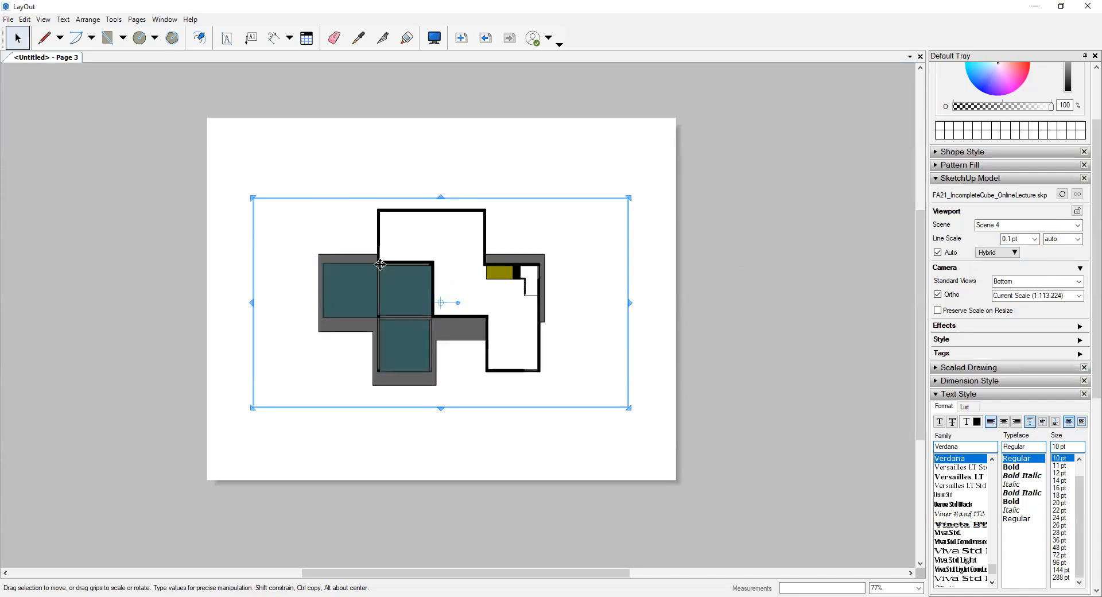
{"action": "scroll", "coordinate": [374, 282], "scroll_direction": "up", "scroll_amount": 1}
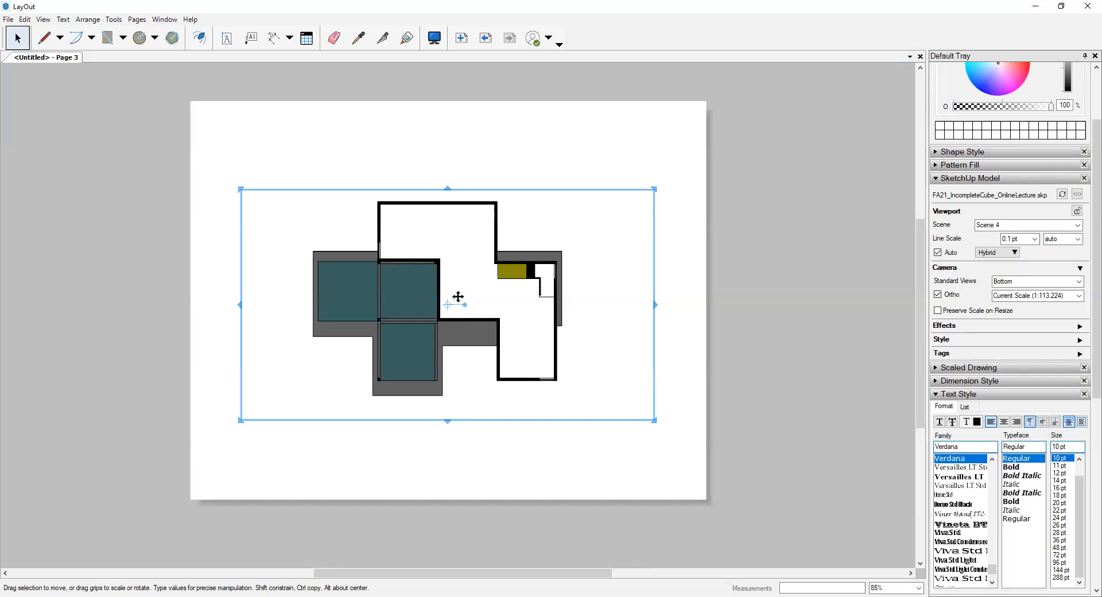
{"action": "scroll", "coordinate": [467, 277], "scroll_direction": "up", "scroll_amount": 5}
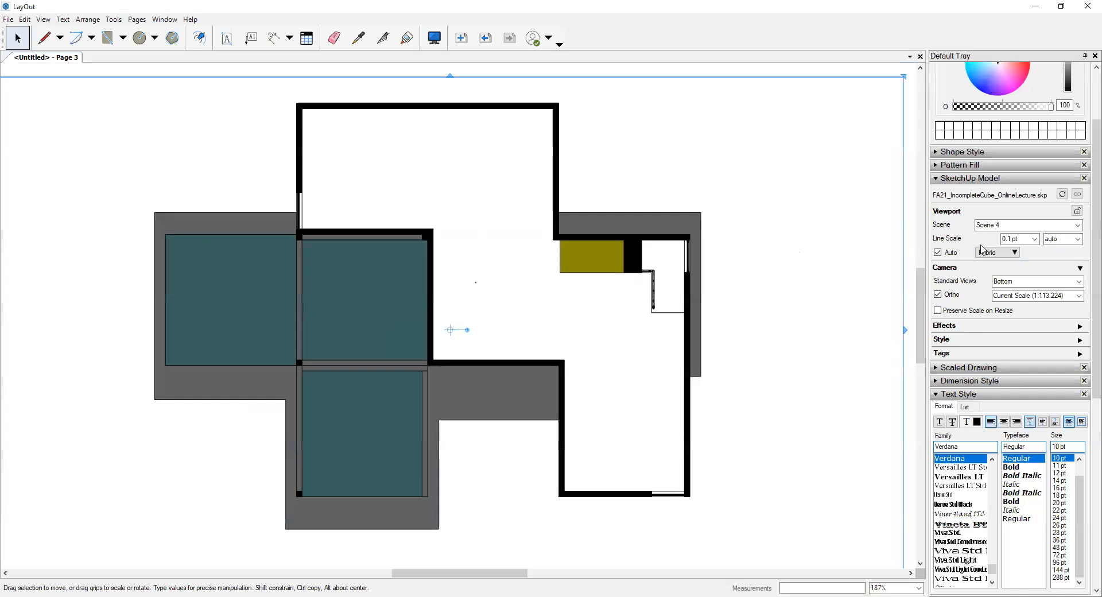
- Switch the Scene 4 viewport's rendering to Vector and accept the rendering notice
{"action": "left_click", "coordinate": [1009, 253]}
{"action": "left_click", "coordinate": [1005, 267]}
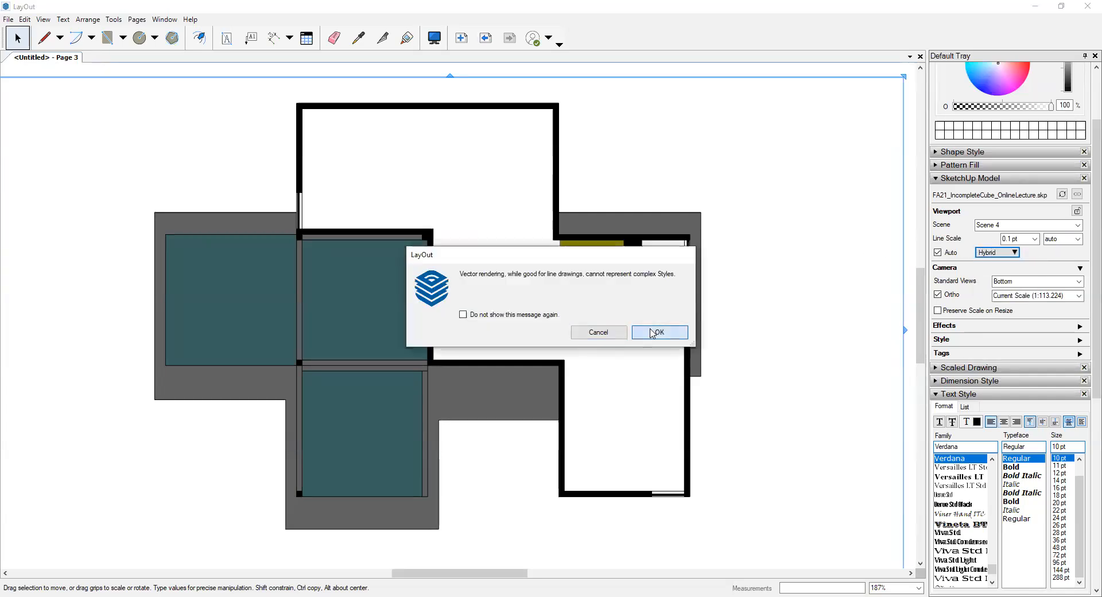
{"action": "left_click", "coordinate": [653, 334]}
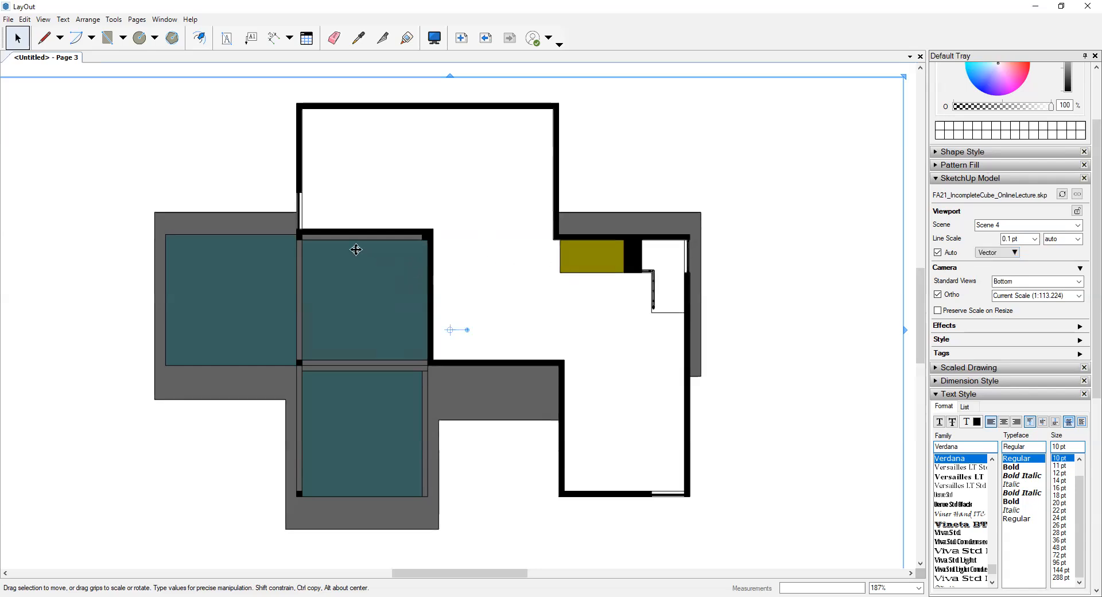
{"action": "scroll", "coordinate": [320, 231], "scroll_direction": "down", "scroll_amount": 3}
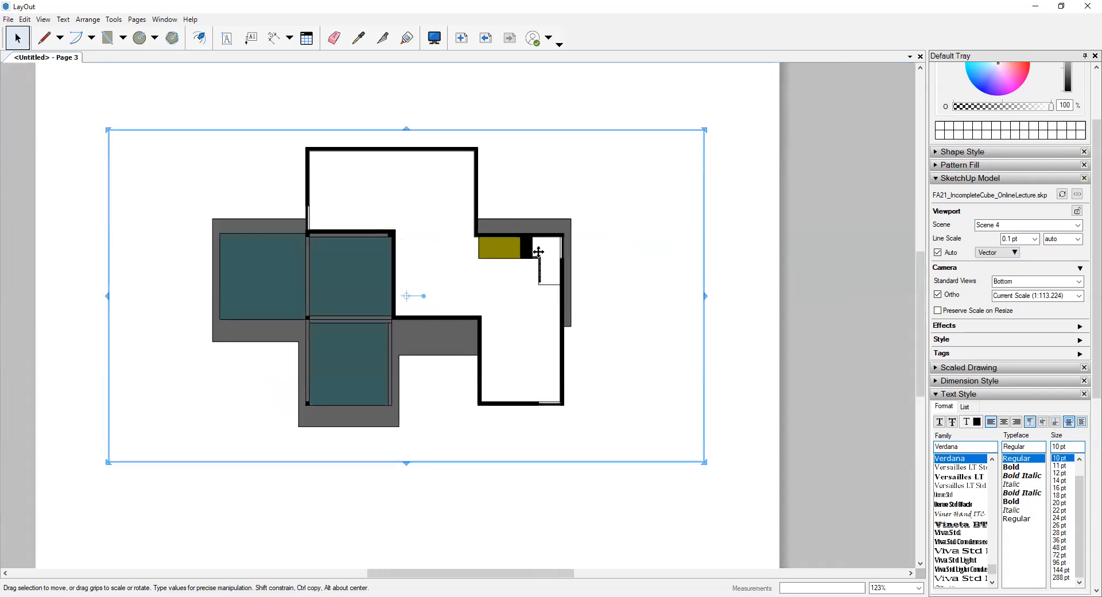
{"action": "scroll", "coordinate": [482, 246], "scroll_direction": "down", "scroll_amount": 3}
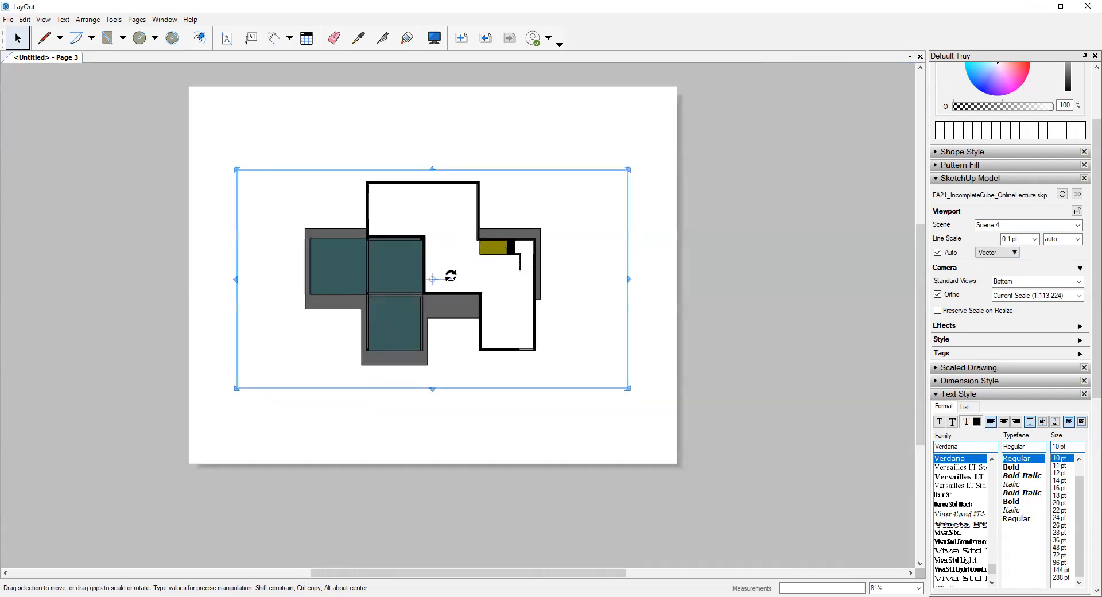
- Set the Scene 4 viewport's drawing scale to 1/8" = 1'-0" (1:96)
{"action": "left_click", "coordinate": [1010, 295]}
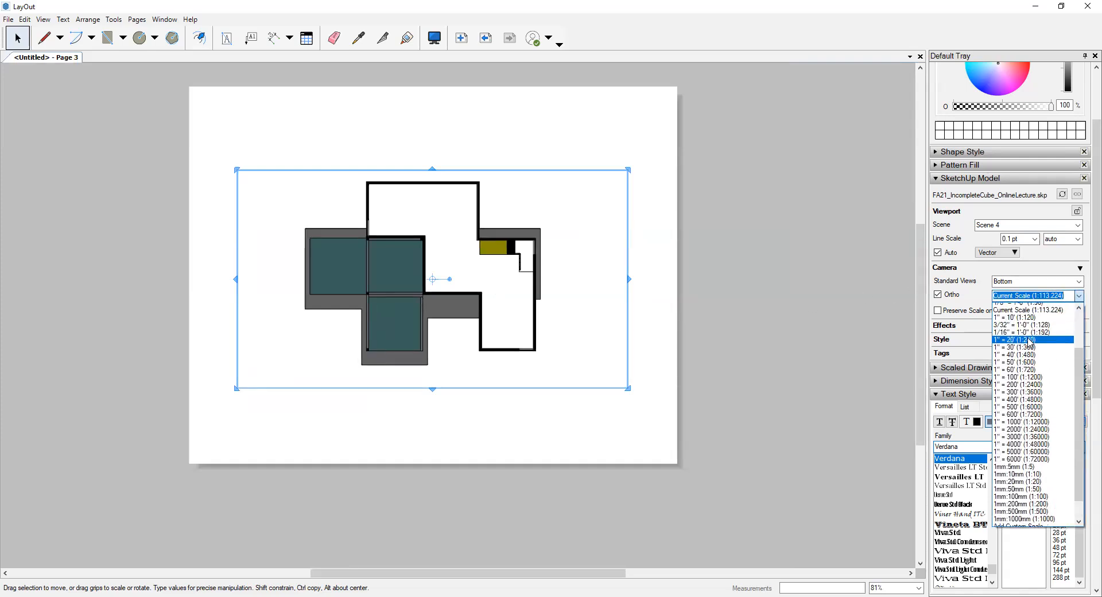
{"action": "left_click", "coordinate": [1017, 318]}
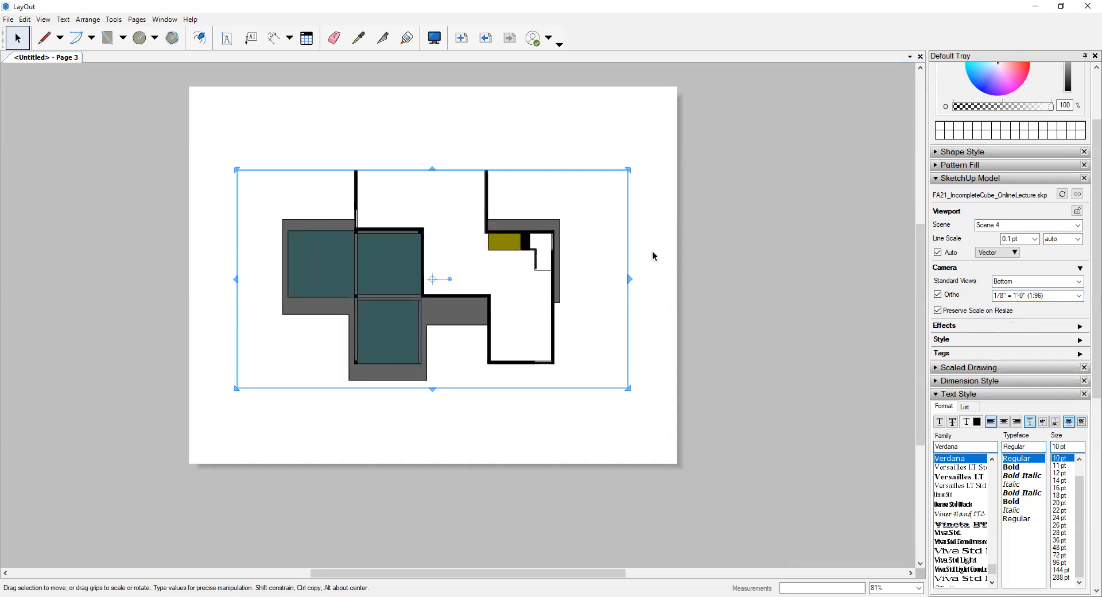
{"action": "left_click", "coordinate": [694, 249]}
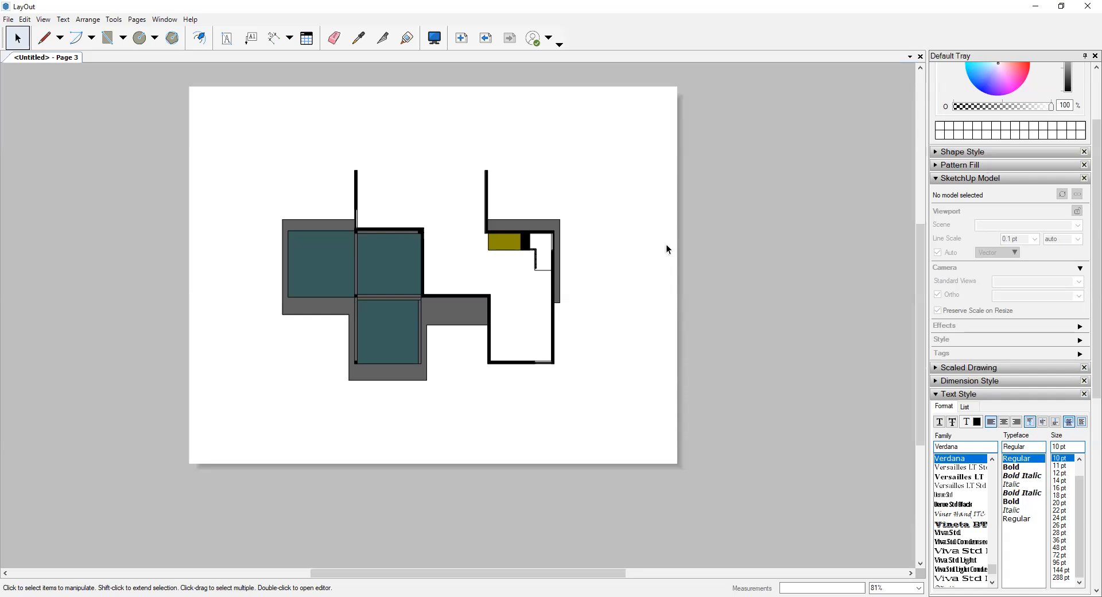
- Extend the Scene 4 viewport's upper edge upward to uncover the cropped upper part of the plan
{"action": "left_click", "coordinate": [384, 191]}
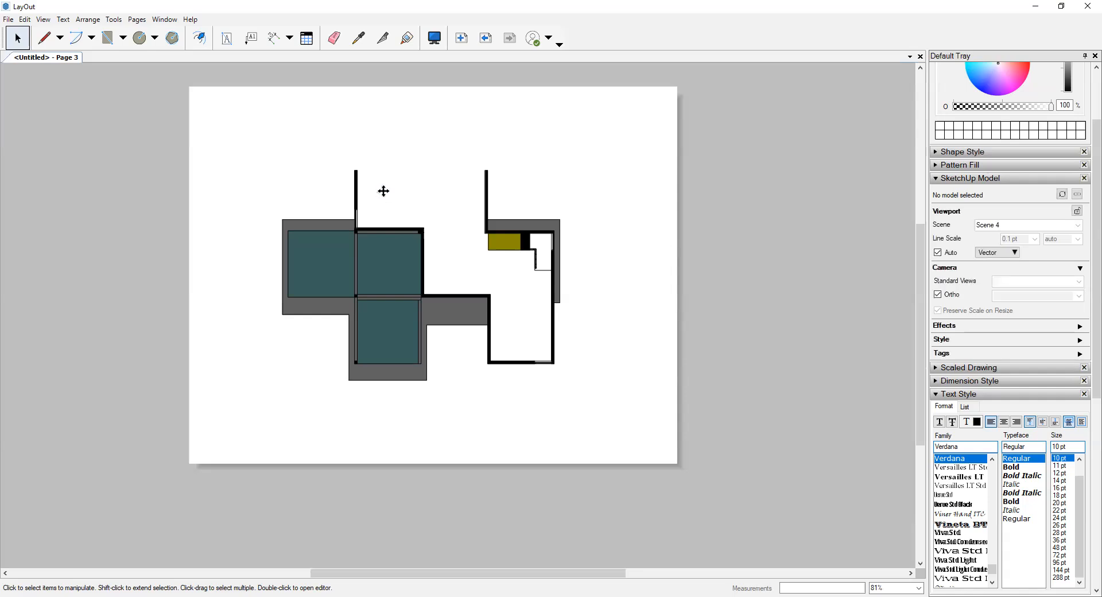
{"action": "left_click", "coordinate": [412, 153]}
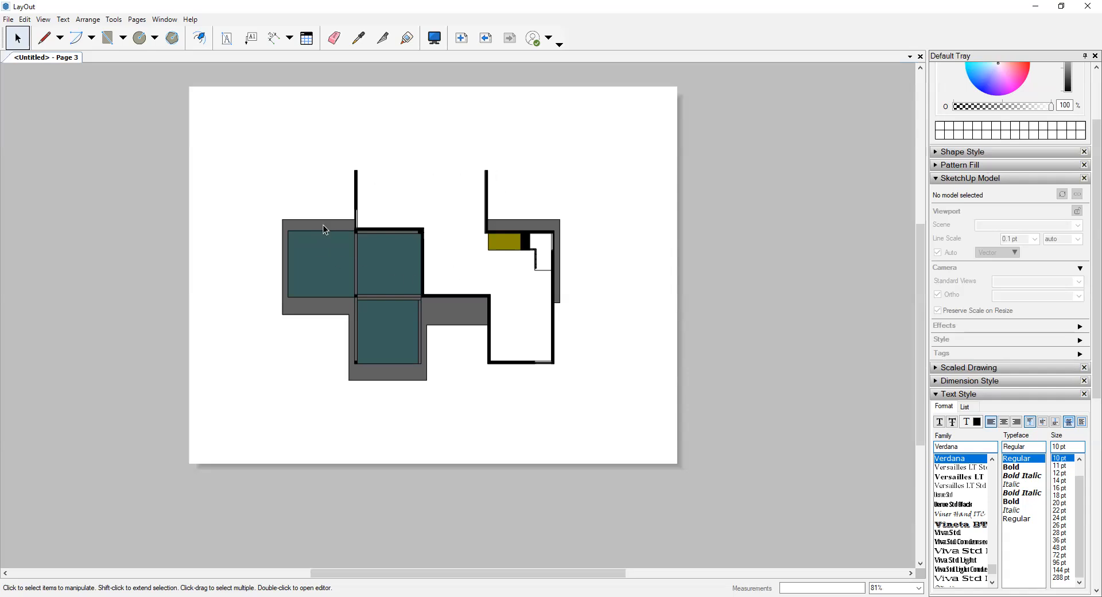
{"action": "left_click", "coordinate": [438, 235]}
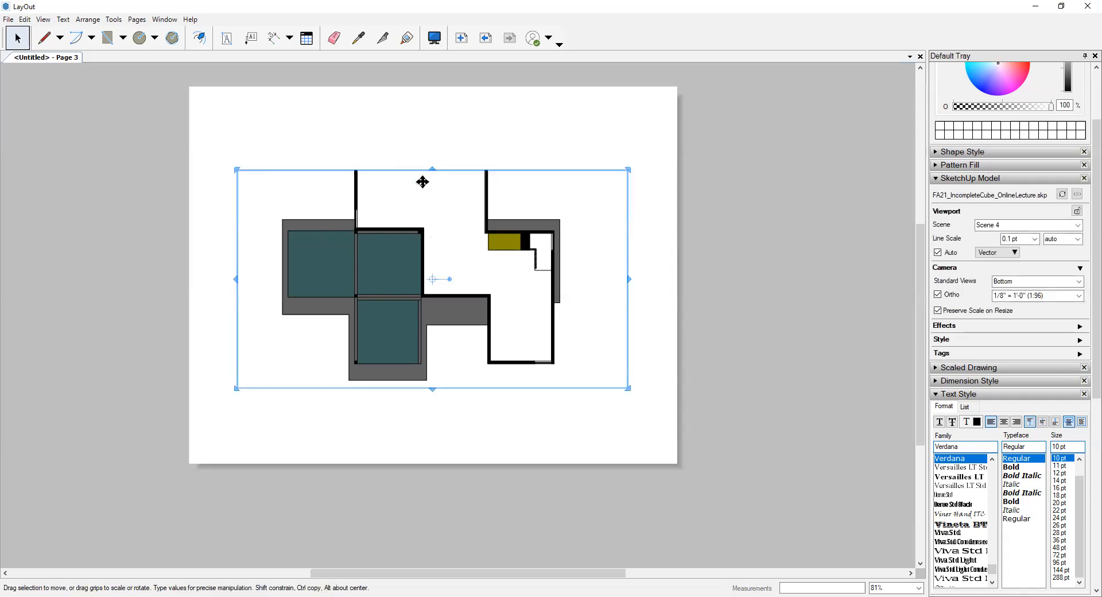
{"action": "left_click_drag", "start_coordinate": [434, 167], "coordinate": [433, 131]}
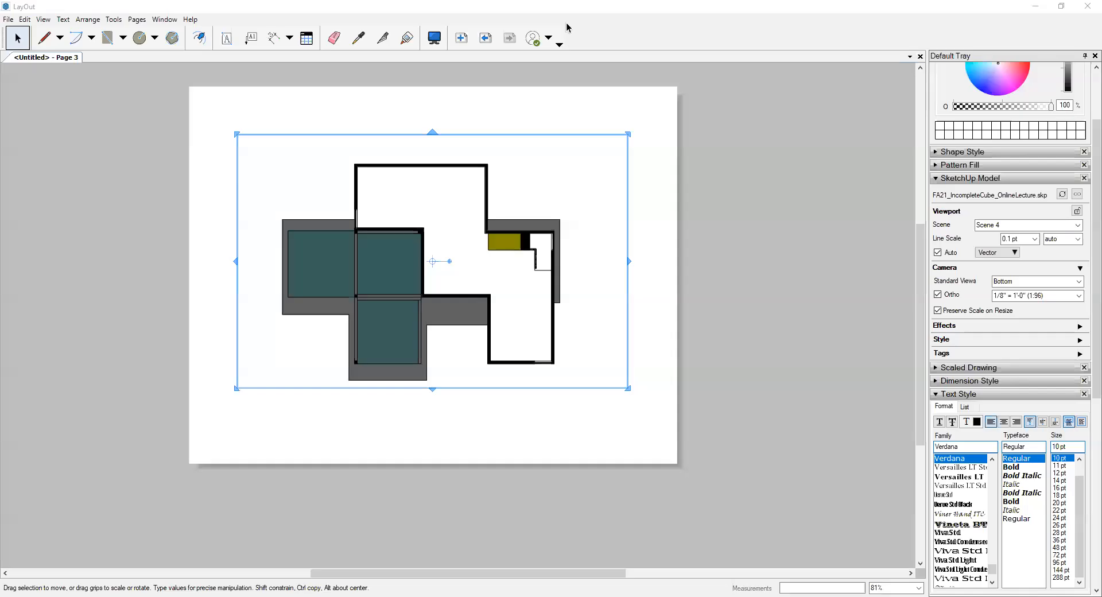
{"action": "left_click", "coordinate": [417, 129]}
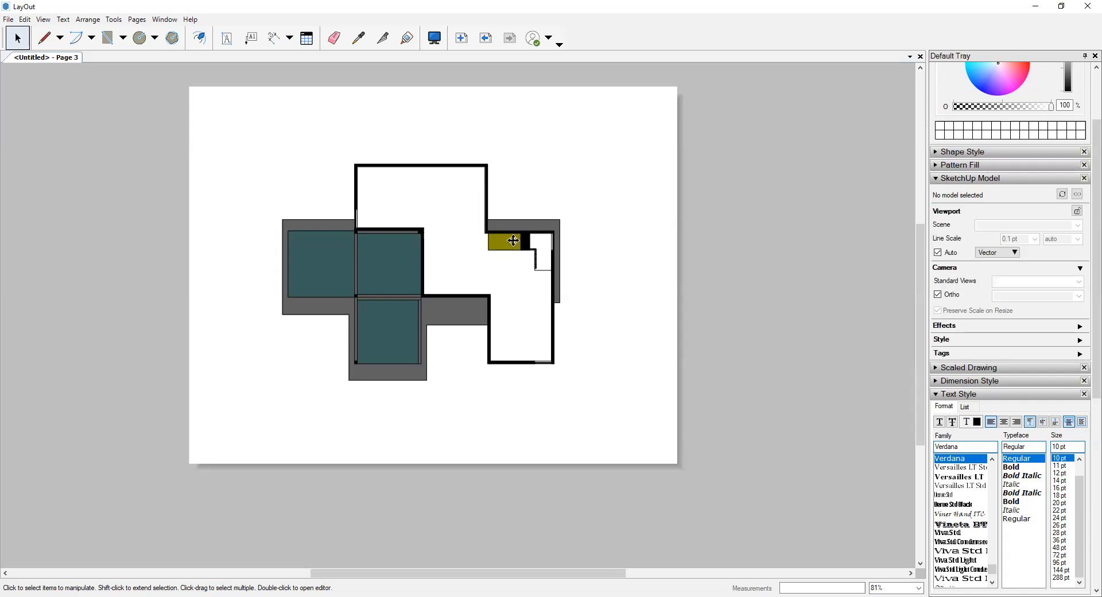
{"action": "left_click", "coordinate": [499, 229]}
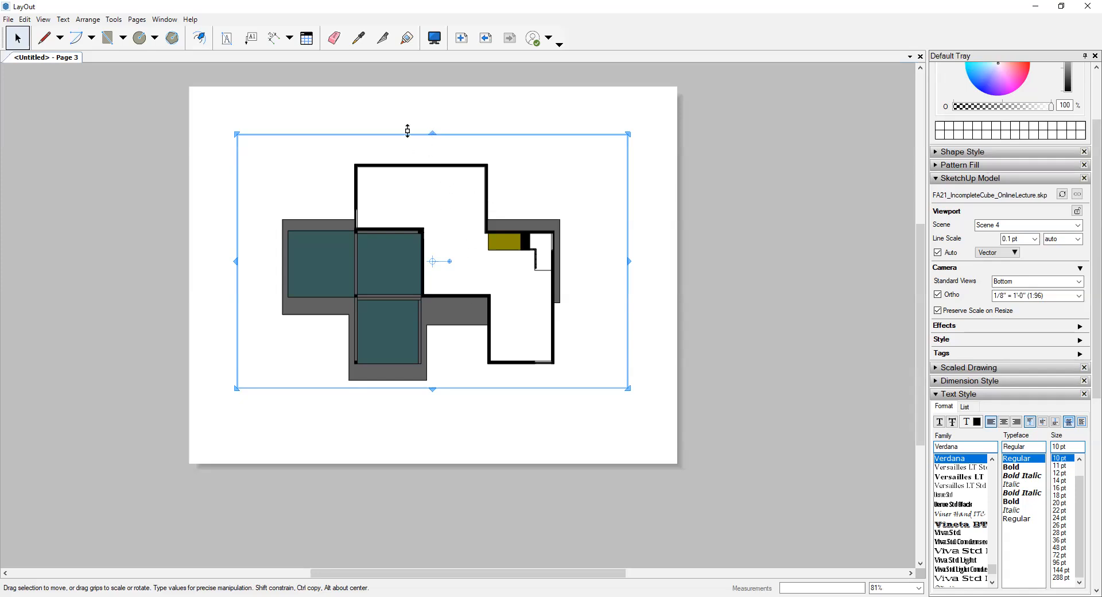
{"action": "left_click", "coordinate": [463, 123]}
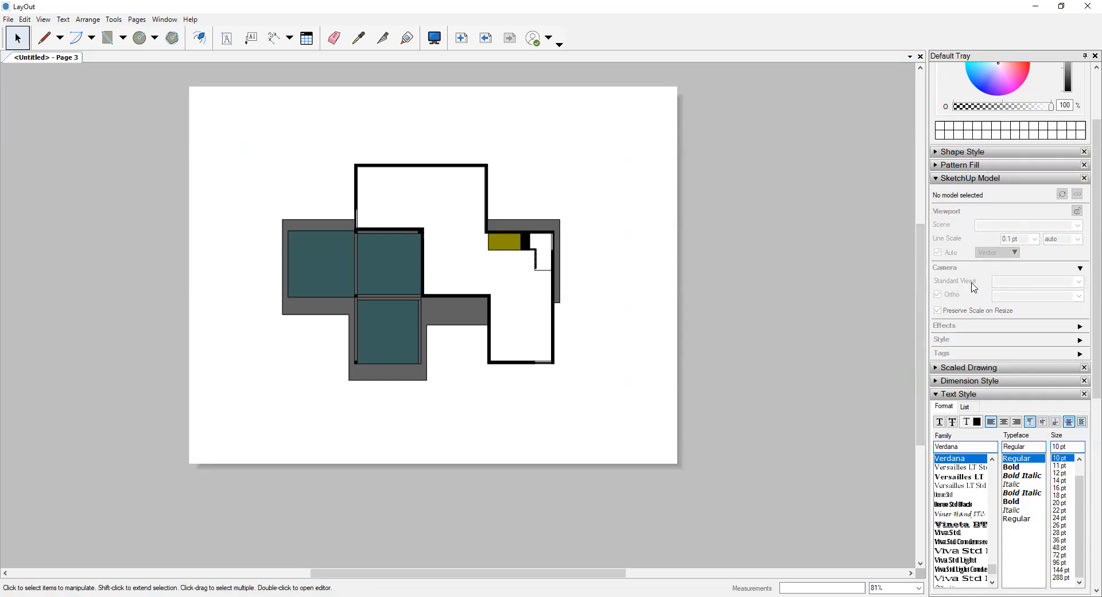
- Place the Drawing Name title with the A/1 bubble from the TB-Plain scrapbook below the plan on Page 3
{"action": "scroll", "coordinate": [974, 321], "scroll_direction": "down", "scroll_amount": 1}
{"action": "scroll", "coordinate": [970, 436], "scroll_direction": "down", "scroll_amount": 2}
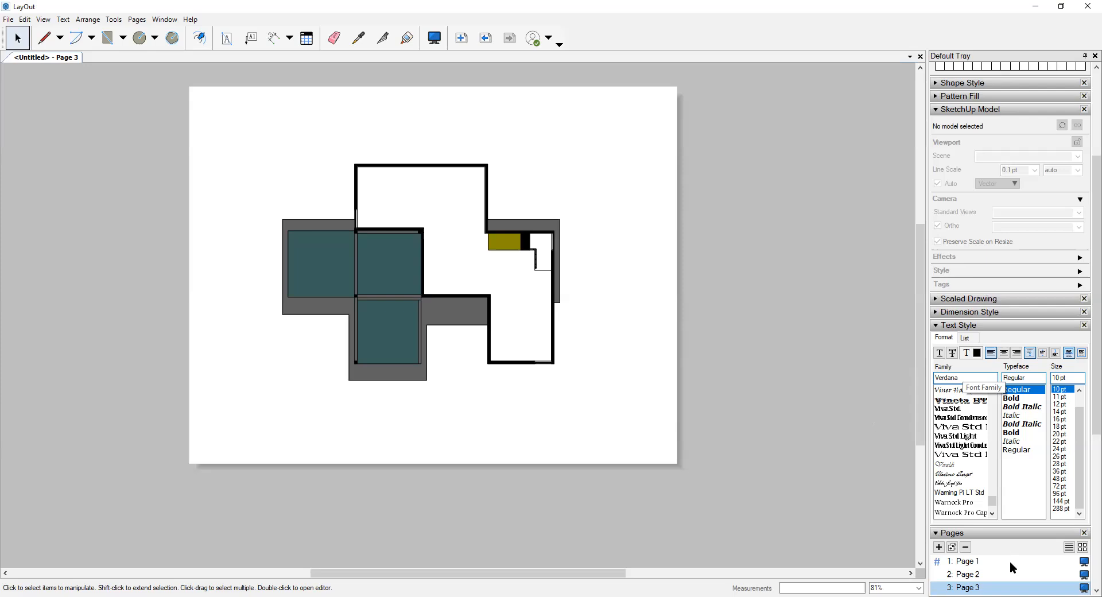
{"action": "scroll", "coordinate": [982, 525], "scroll_direction": "down", "scroll_amount": 4}
{"action": "scroll", "coordinate": [978, 514], "scroll_direction": "down", "scroll_amount": 1}
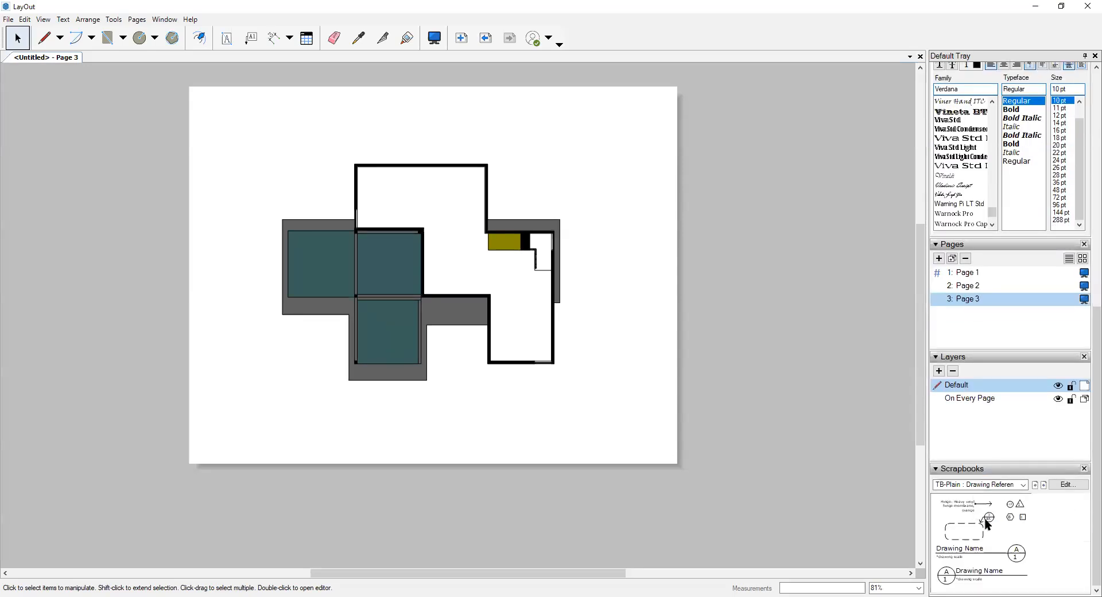
{"action": "left_click_drag", "start_coordinate": [974, 551], "coordinate": [556, 408]}
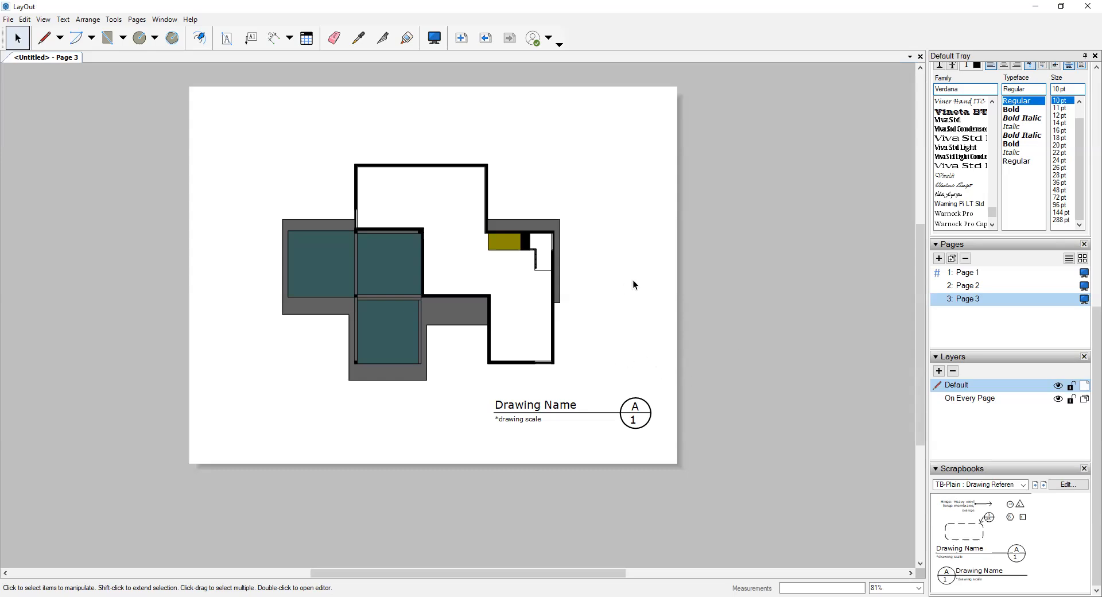
- Copy the grouped 1st Floor Plan title with its scale note from Page 2
{"action": "left_click", "coordinate": [969, 287]}
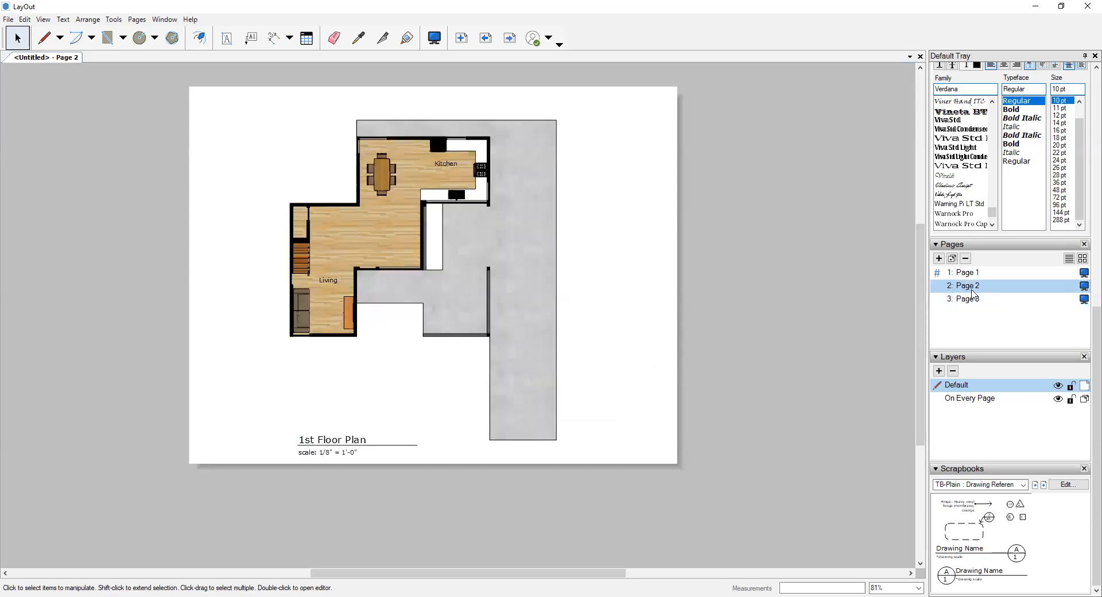
{"action": "left_click", "coordinate": [325, 439]}
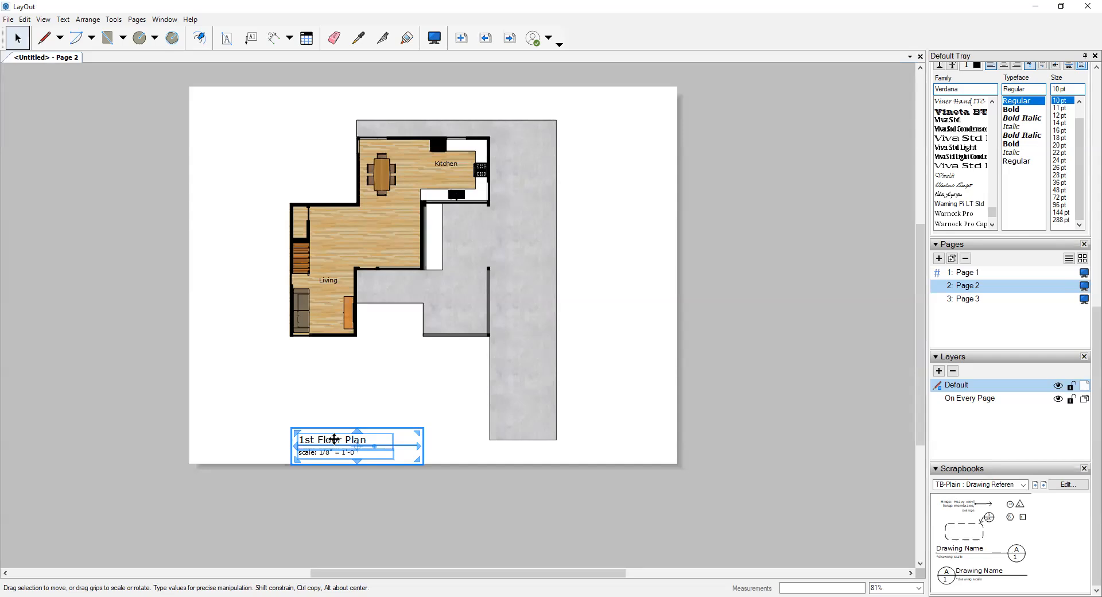
{"action": "right_click", "coordinate": [335, 440]}
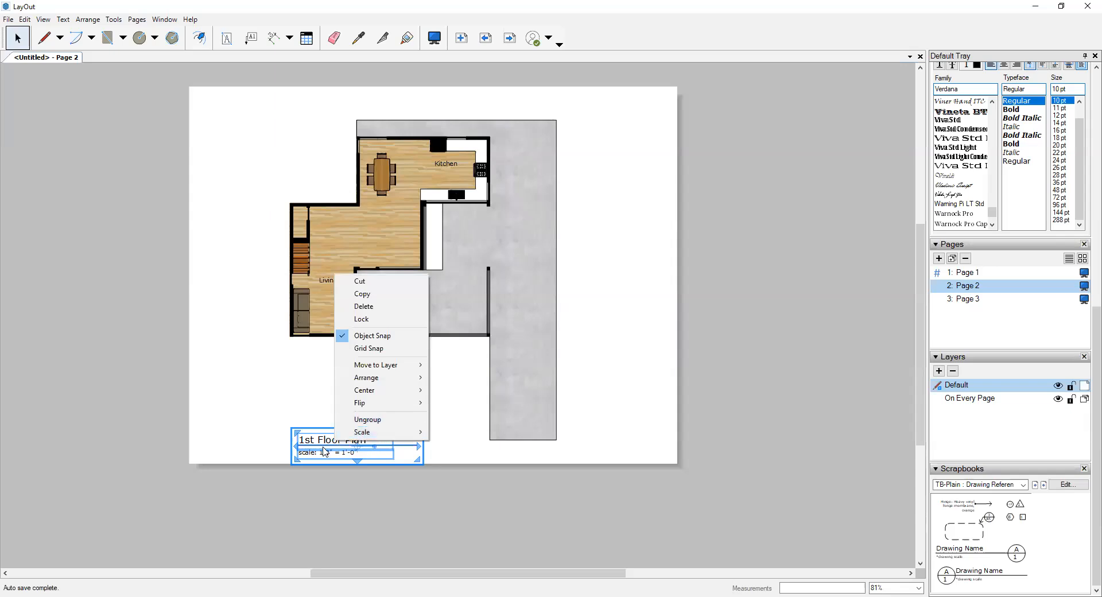
{"action": "left_click", "coordinate": [373, 295]}
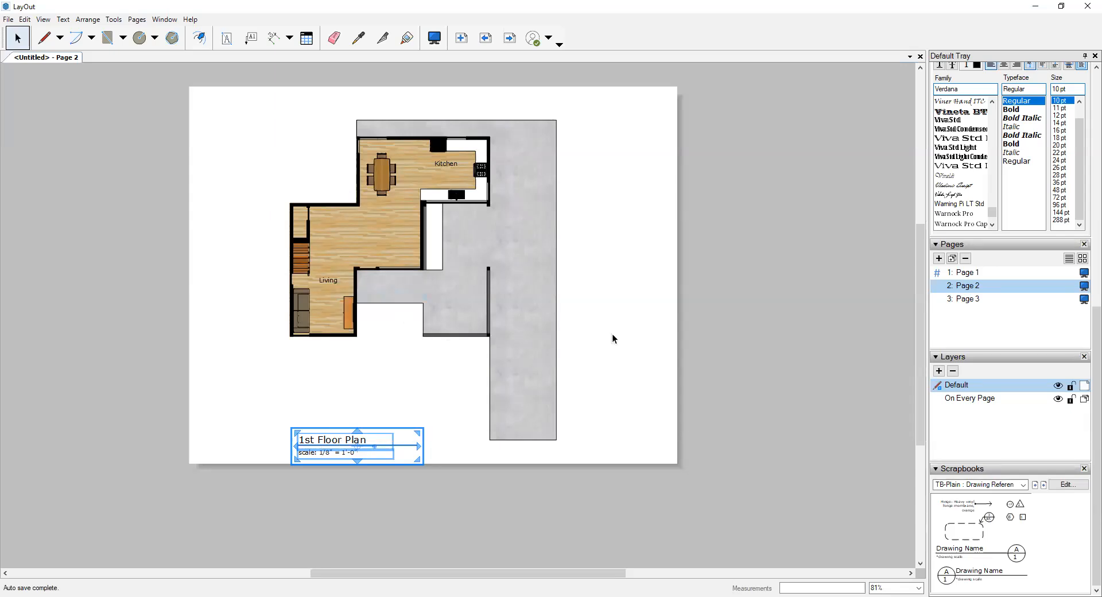
{"action": "left_click", "coordinate": [888, 360]}
- Paste the copied title onto Page 3 and delete the placeholder Drawing Name title there
{"action": "left_click", "coordinate": [970, 299]}
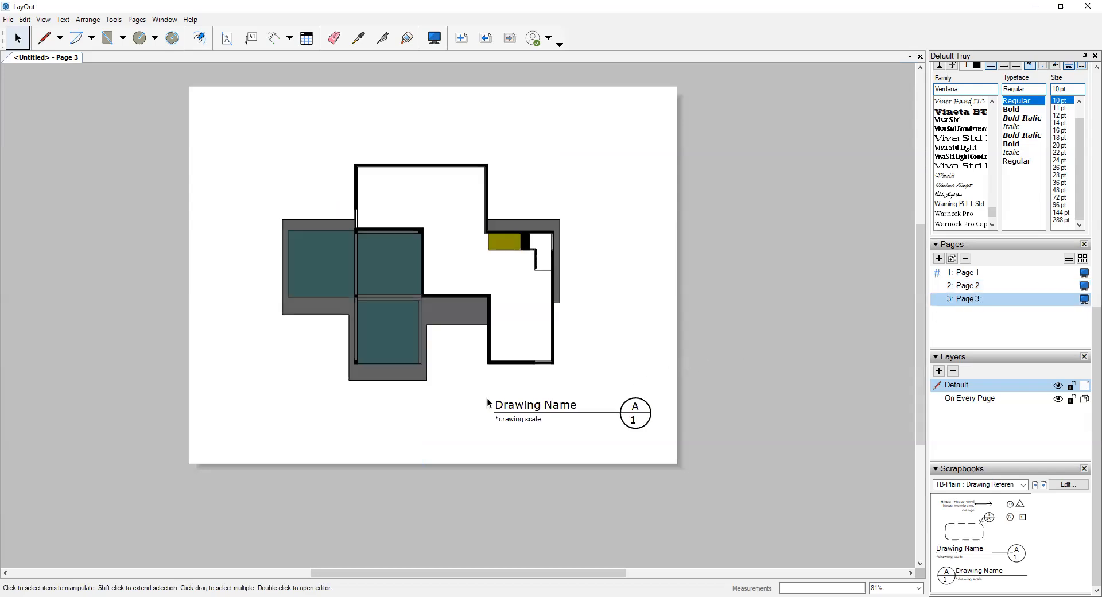
{"action": "right_click", "coordinate": [354, 420]}
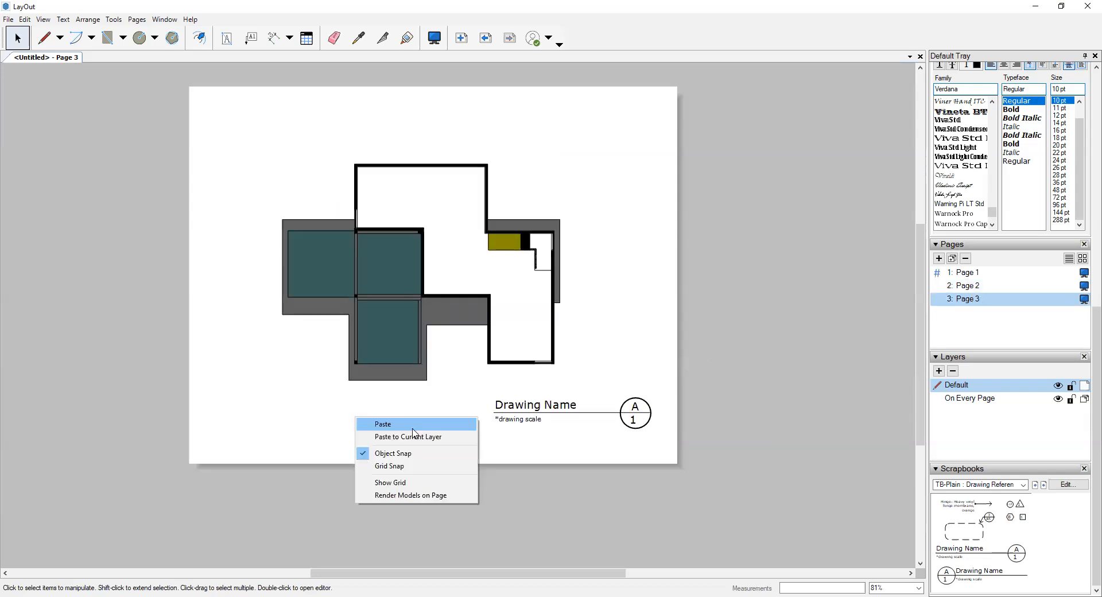
{"action": "left_click", "coordinate": [413, 428]}
{"action": "left_click", "coordinate": [419, 402]}
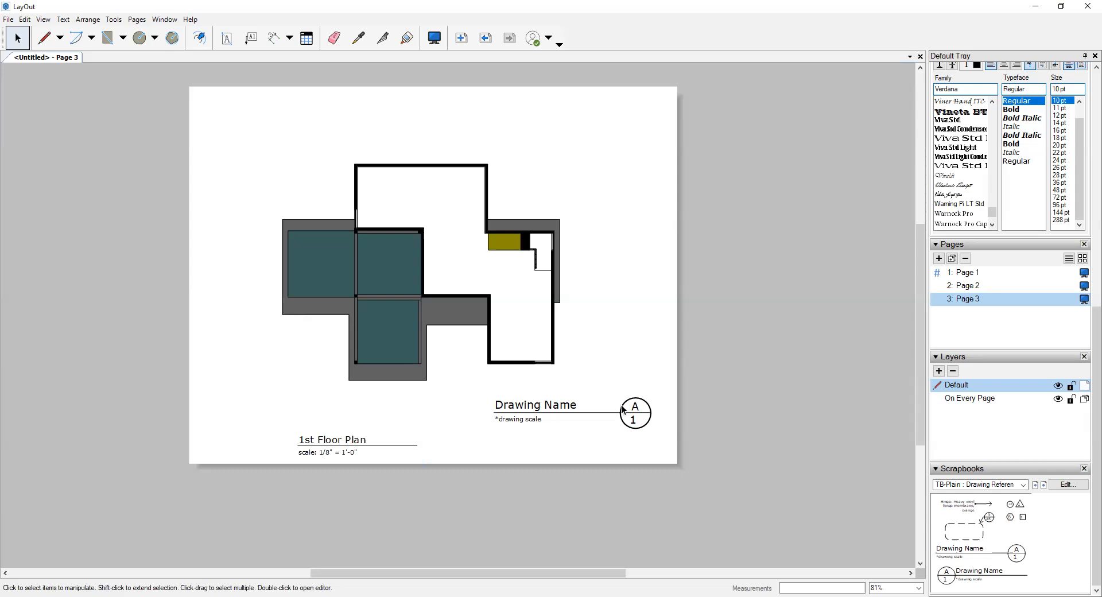
{"action": "left_click", "coordinate": [546, 403]}
{"action": "key", "text": "Delete"}
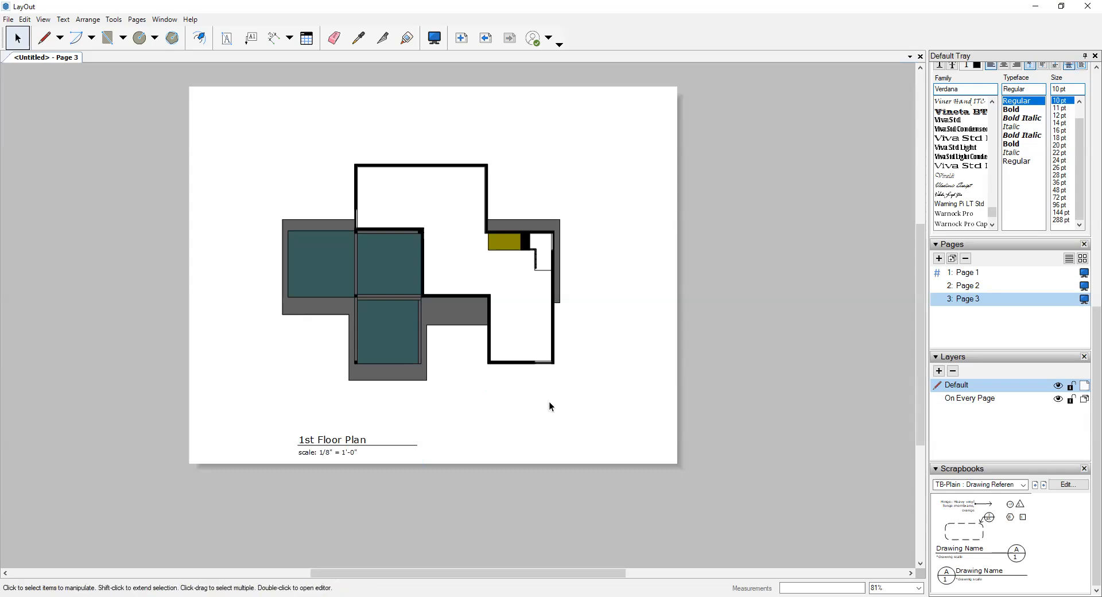
- Change the pasted title's text on Page 3 to "1st Floor Reflected Ceiling Plan"
{"action": "left_click", "coordinate": [326, 441]}
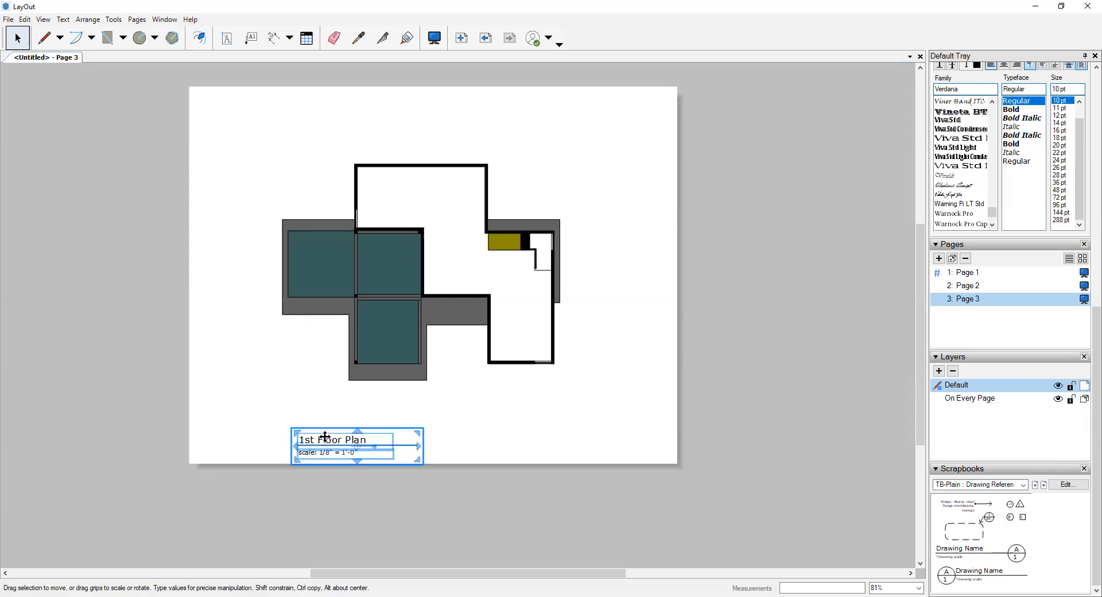
{"action": "double_click", "coordinate": [327, 439]}
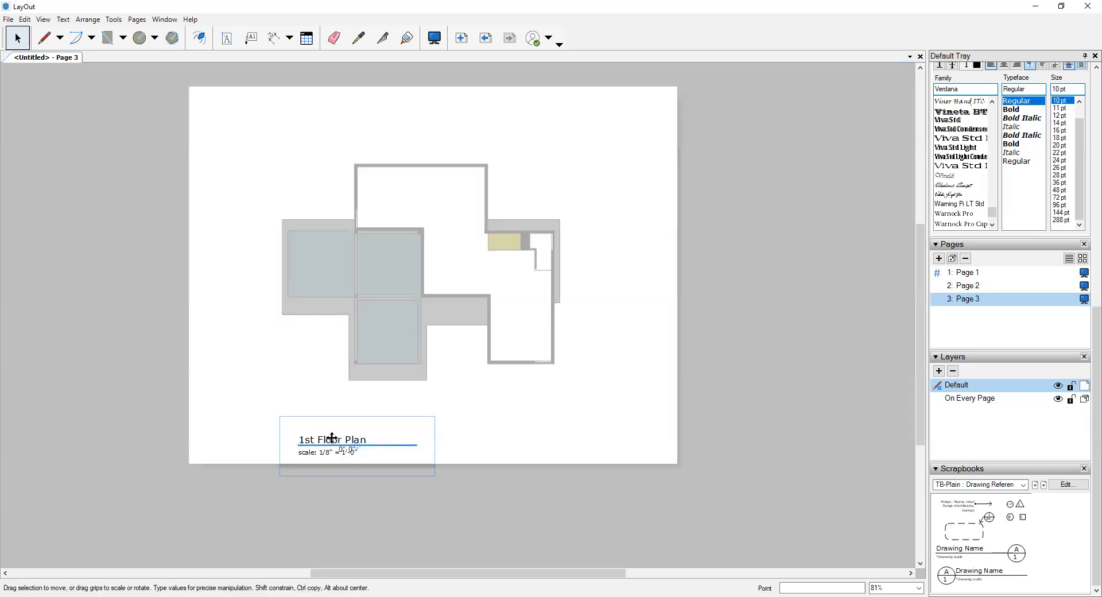
{"action": "left_click", "coordinate": [332, 442]}
{"action": "double_click", "coordinate": [326, 441]}
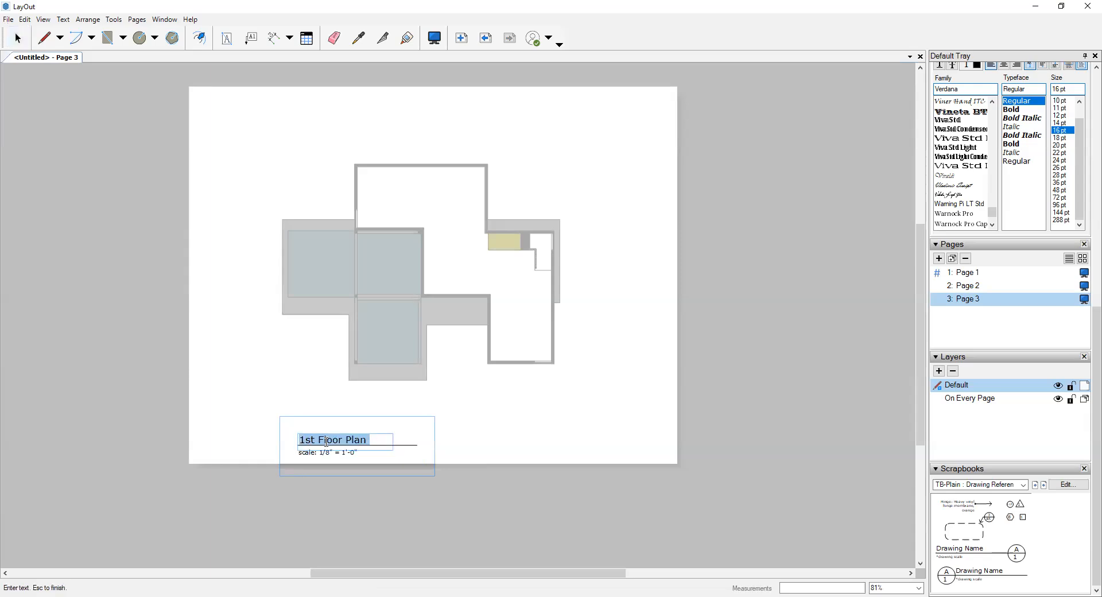
{"action": "left_click", "coordinate": [368, 441]}
{"action": "left_click_drag", "start_coordinate": [370, 439], "coordinate": [349, 439]}
{"action": "left_click", "coordinate": [352, 441]}
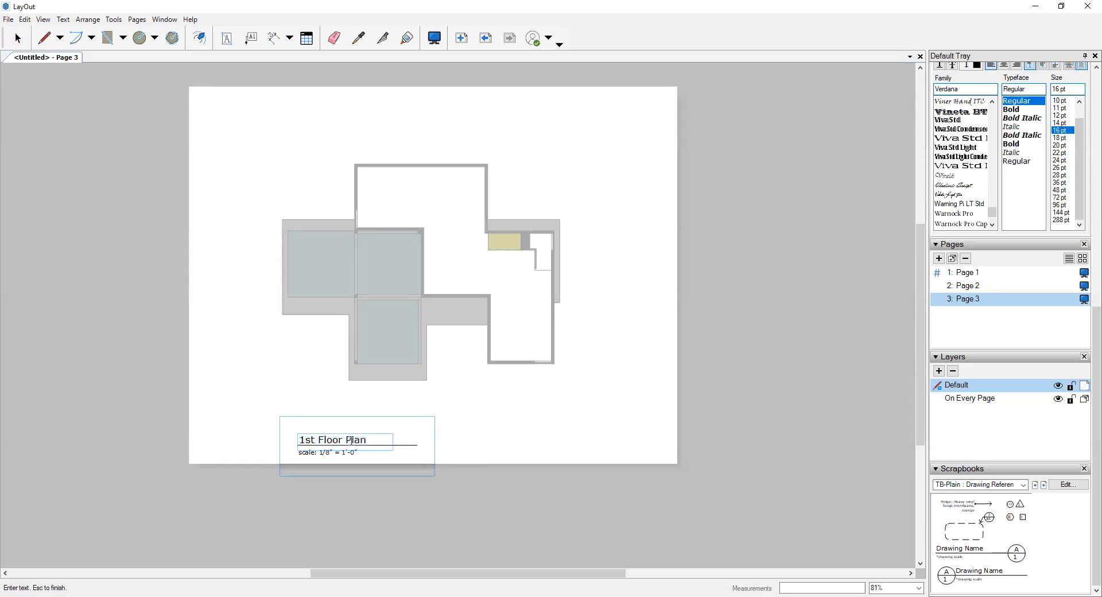
{"action": "type", "text": "Reflected Ceiling"}
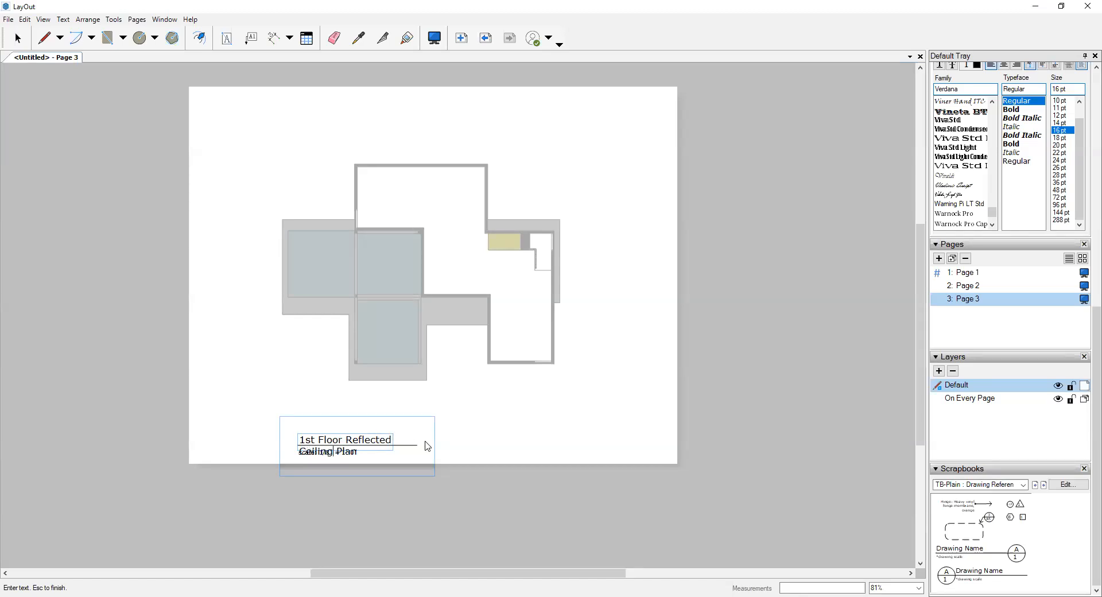
{"action": "key", "text": "Escape"}
- Widen the title's text box to fit its text on one line and move the title group to the page's lower-right corner
{"action": "left_click", "coordinate": [331, 442]}
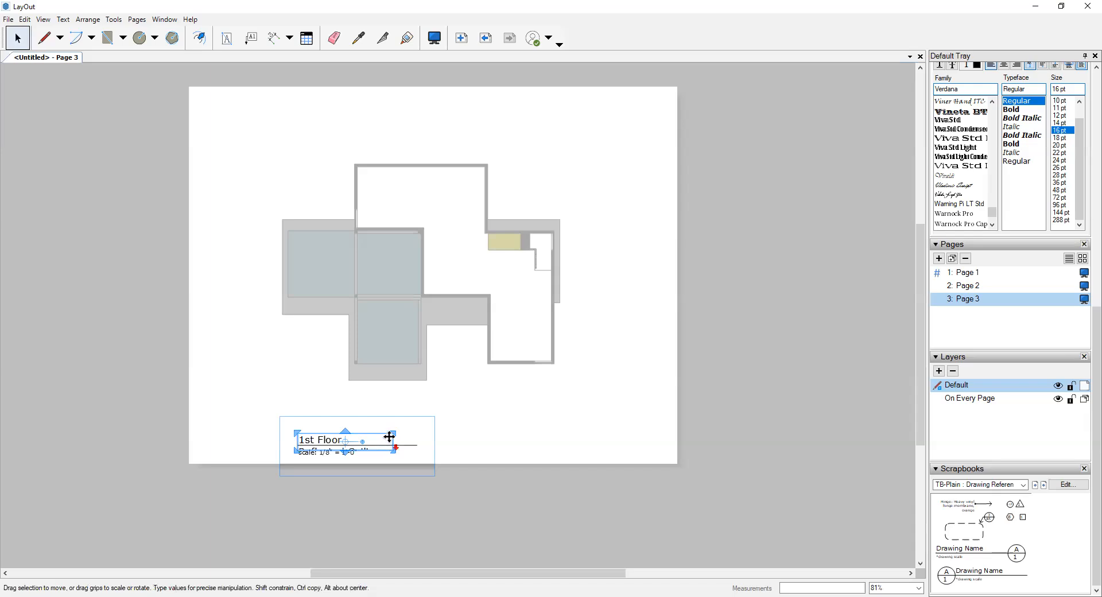
{"action": "left_click_drag", "start_coordinate": [395, 432], "coordinate": [453, 431]}
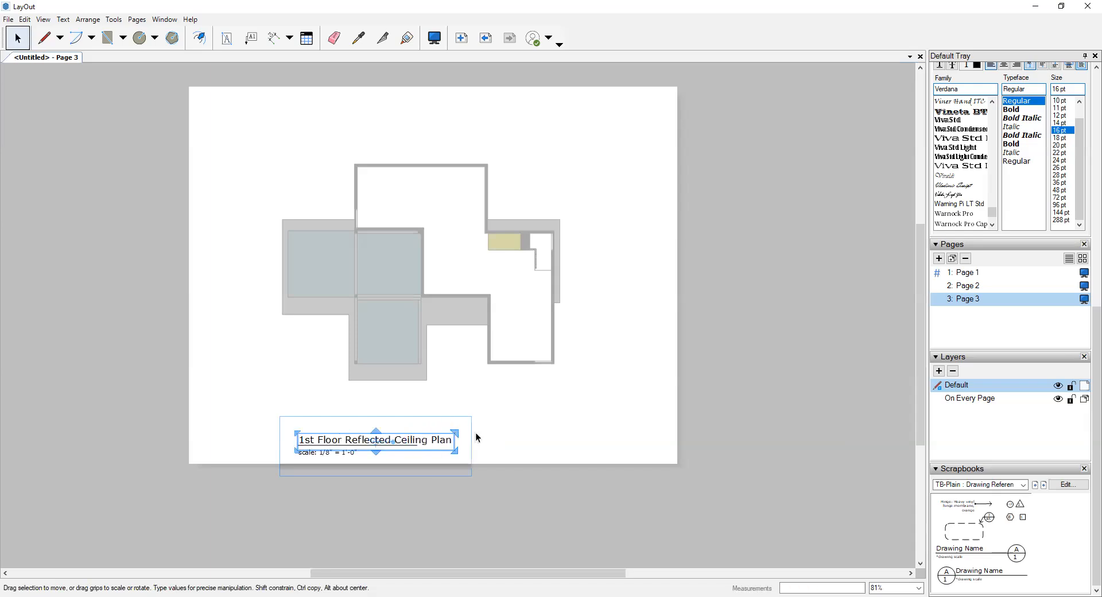
{"action": "left_click", "coordinate": [560, 438]}
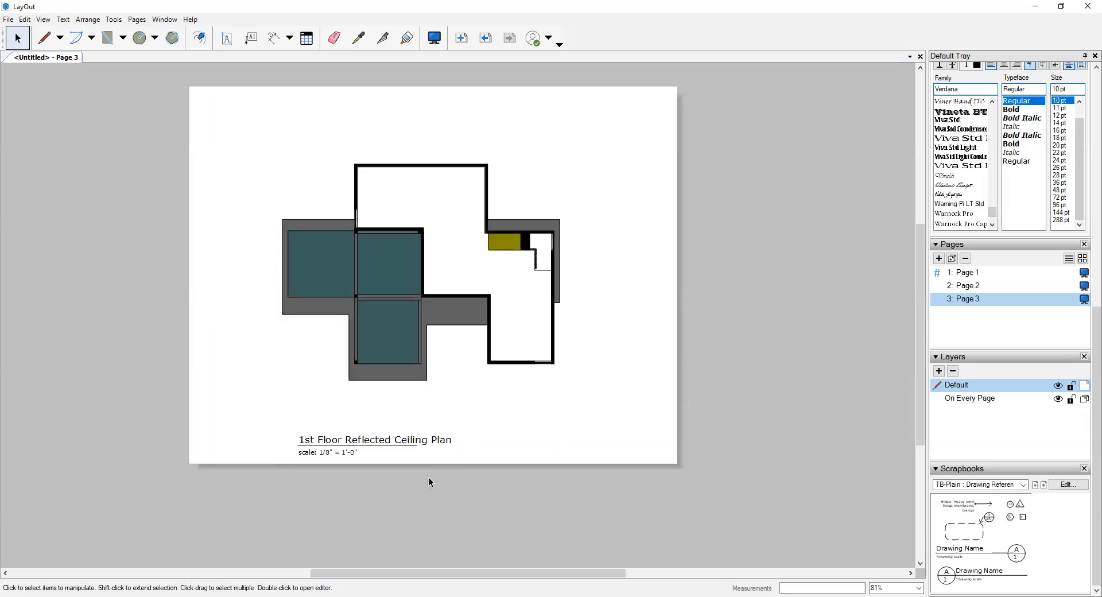
{"action": "left_click_drag", "start_coordinate": [338, 443], "coordinate": [541, 437]}
{"action": "left_click", "coordinate": [635, 413]}
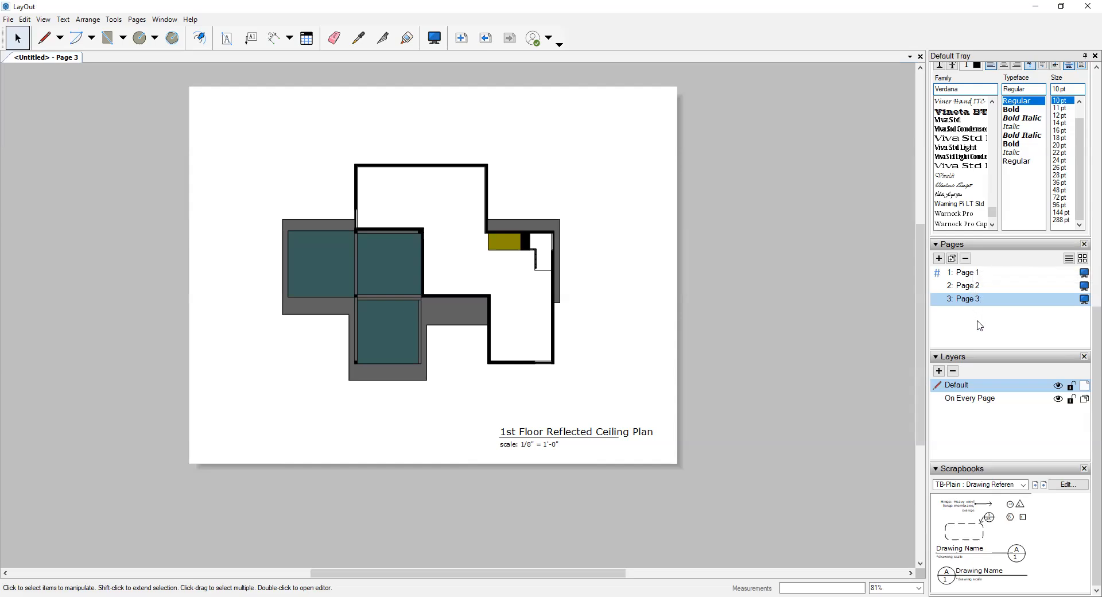
- Add a new blank Page 4, look back at the Page 2 floor plan, and return to the new page
{"action": "left_click", "coordinate": [939, 259]}
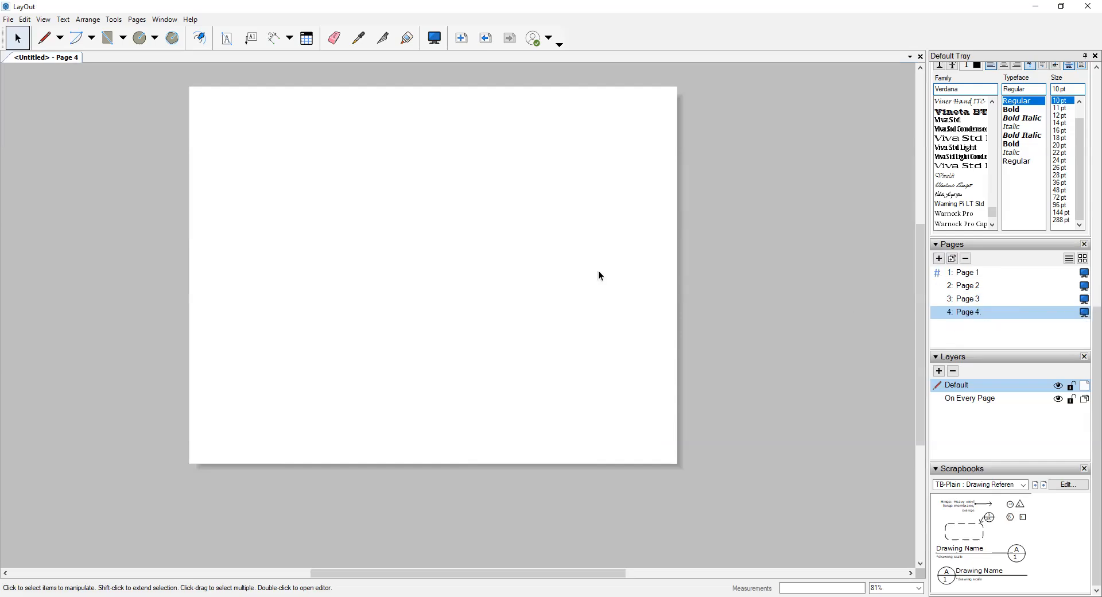
{"action": "left_click", "coordinate": [967, 287]}
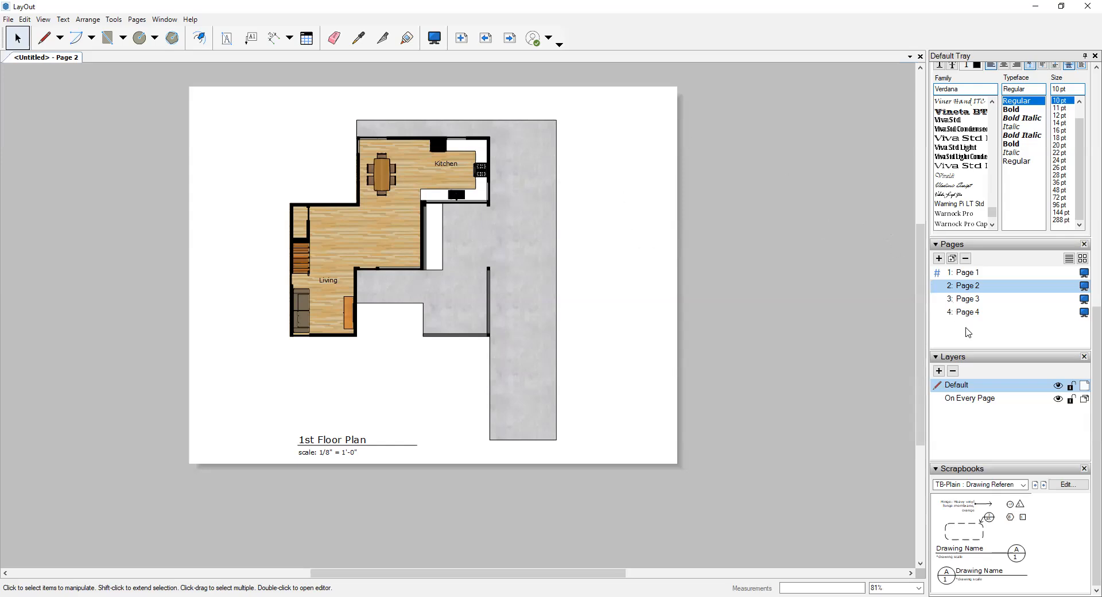
{"action": "left_click", "coordinate": [966, 313]}
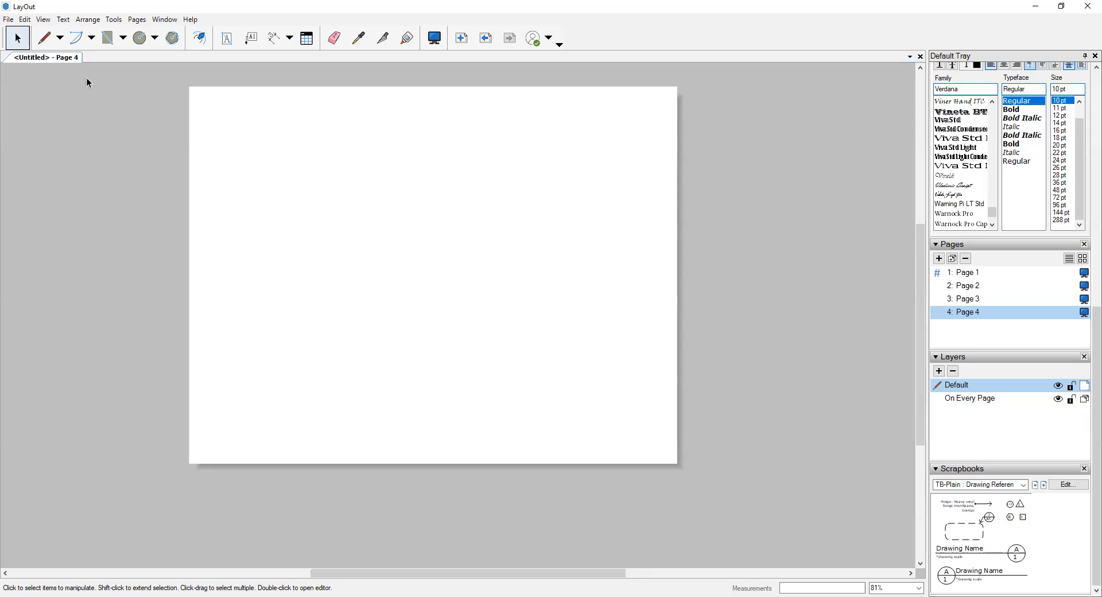
- Insert the FA21_IncompleteCube_OnlineLecture SketchUp model on Page 4 and position its viewport toward the upper part of the page
{"action": "left_click", "coordinate": [9, 20]}
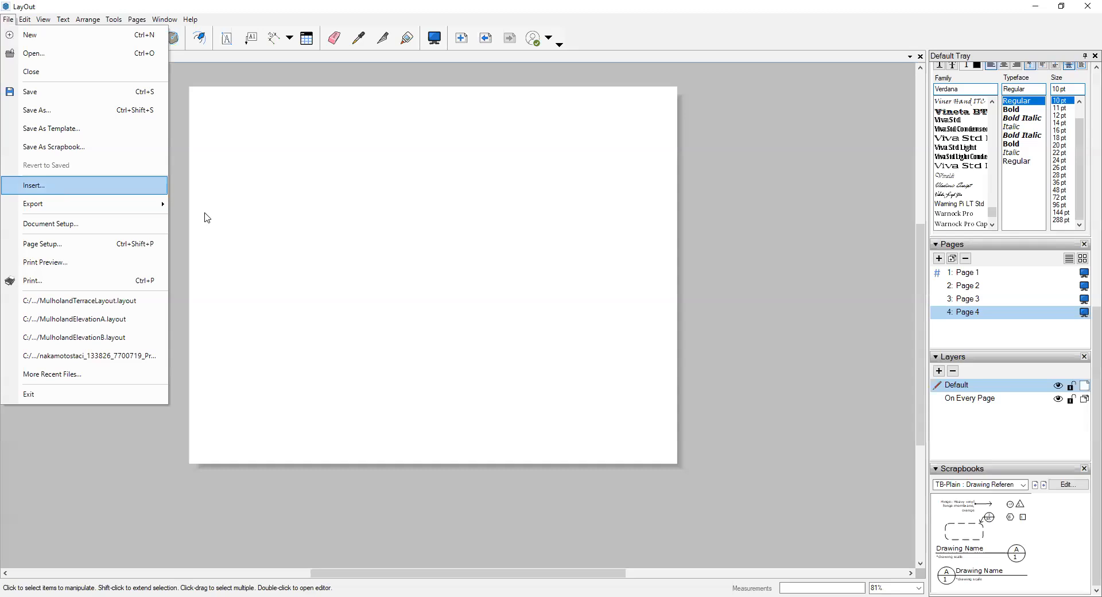
{"action": "key", "text": "Return"}
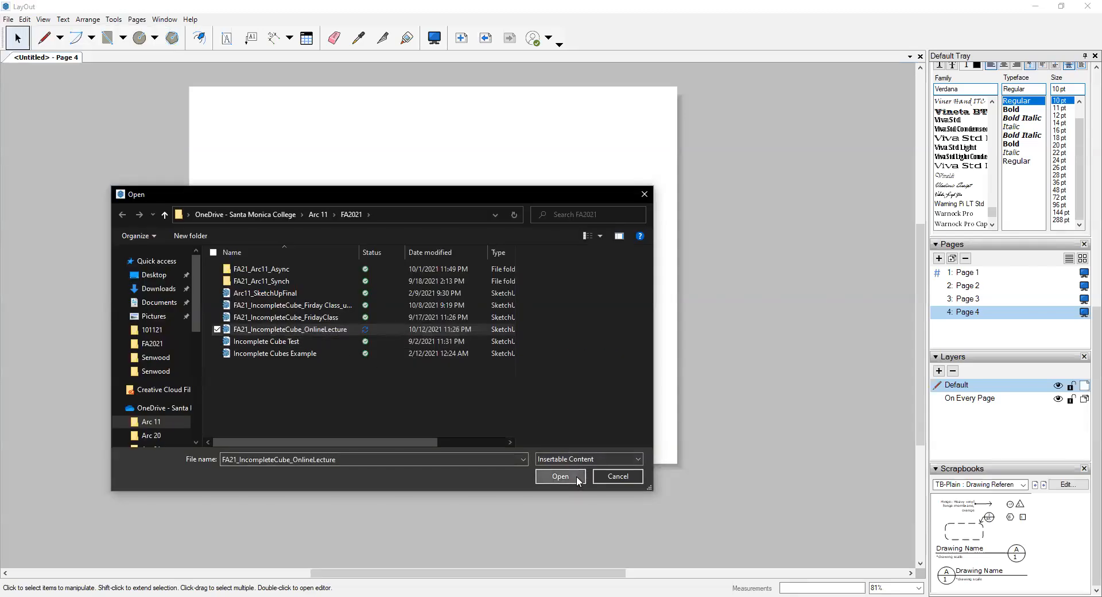
{"action": "left_click", "coordinate": [576, 477]}
{"action": "left_click_drag", "start_coordinate": [444, 256], "coordinate": [401, 189]}
{"action": "left_click", "coordinate": [501, 138]}
- Set the Page 4 viewport's scene to Scene 6
{"action": "left_click", "coordinate": [445, 215]}
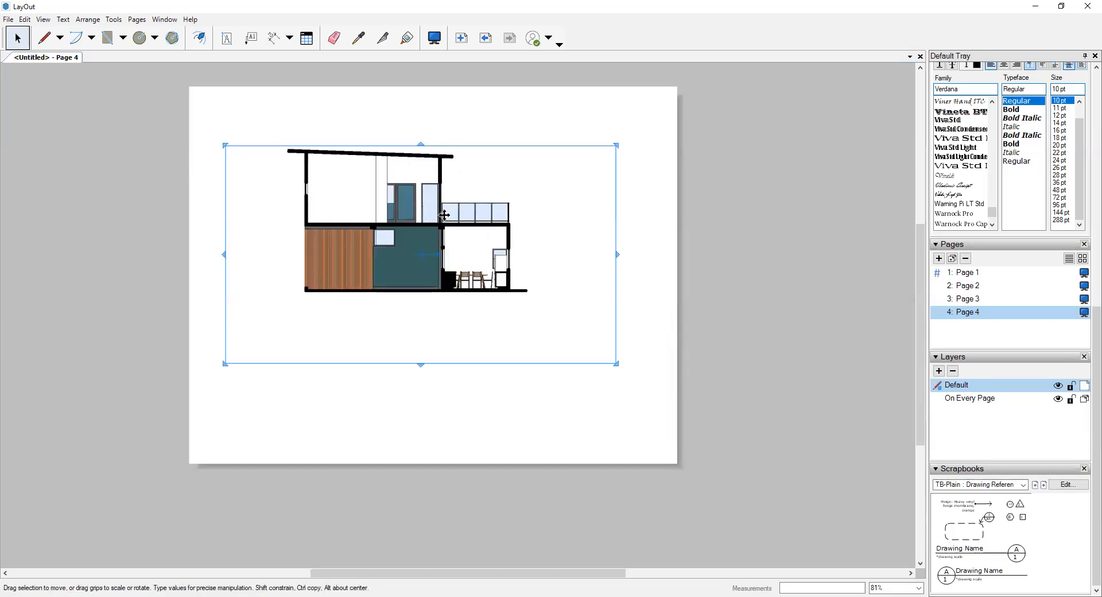
{"action": "scroll", "coordinate": [979, 357], "scroll_direction": "down", "scroll_amount": 2}
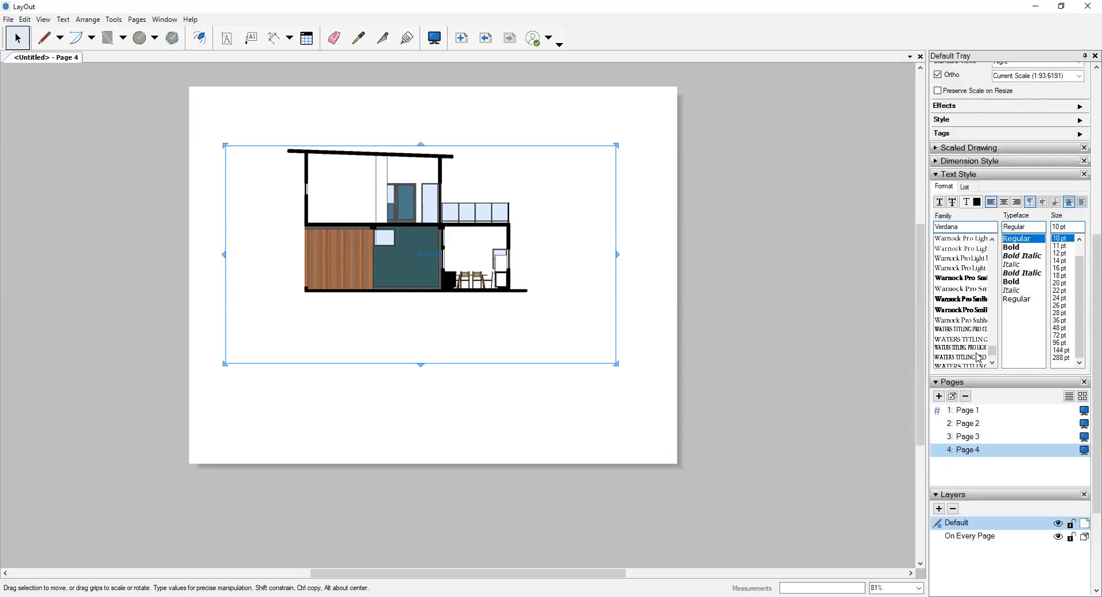
{"action": "scroll", "coordinate": [791, 304], "scroll_direction": "up", "scroll_amount": 1}
{"action": "scroll", "coordinate": [609, 282], "scroll_direction": "down", "scroll_amount": 1}
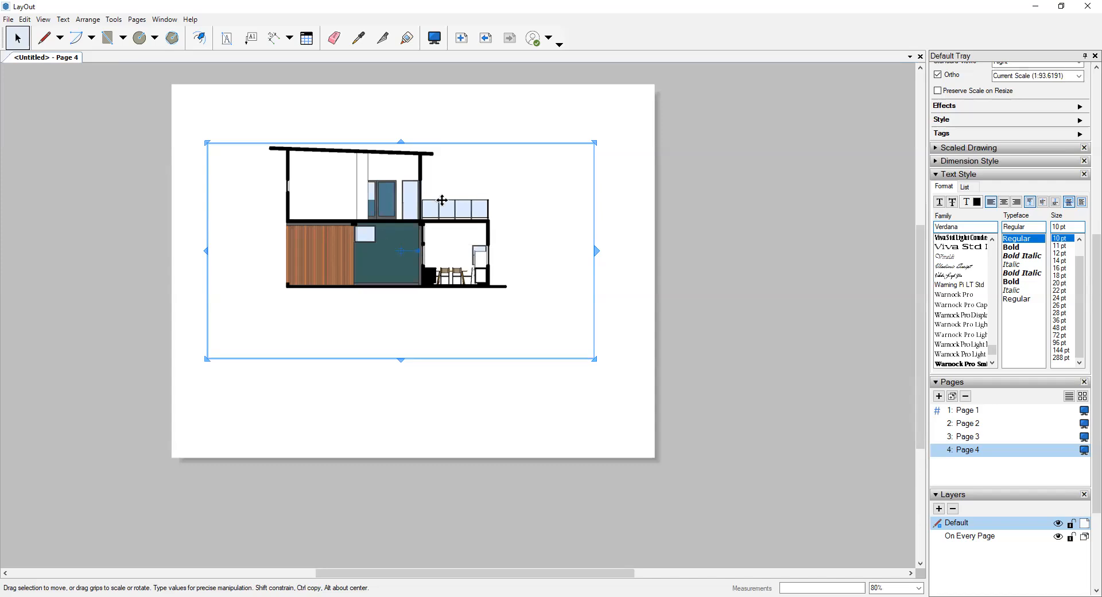
{"action": "scroll", "coordinate": [1020, 494], "scroll_direction": "up", "scroll_amount": 3}
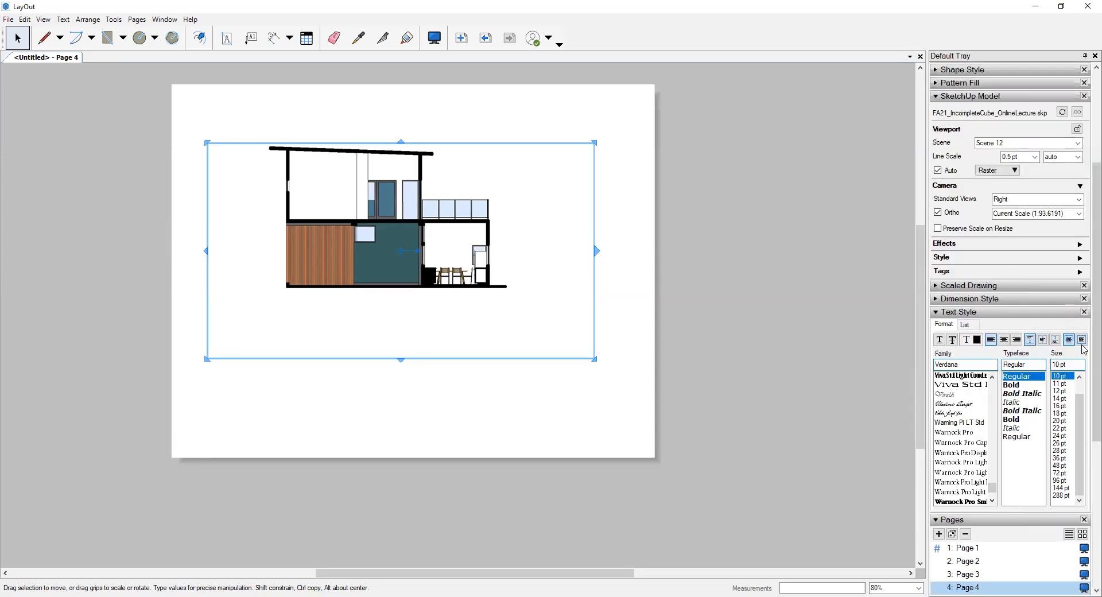
{"action": "left_click", "coordinate": [1078, 143]}
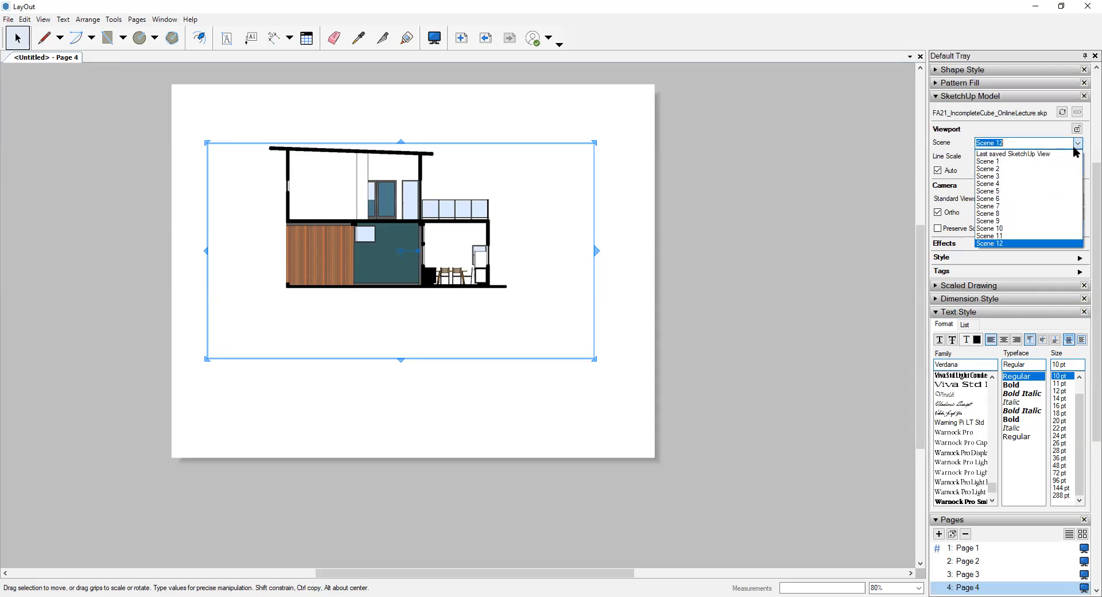
{"action": "left_click", "coordinate": [1004, 199]}
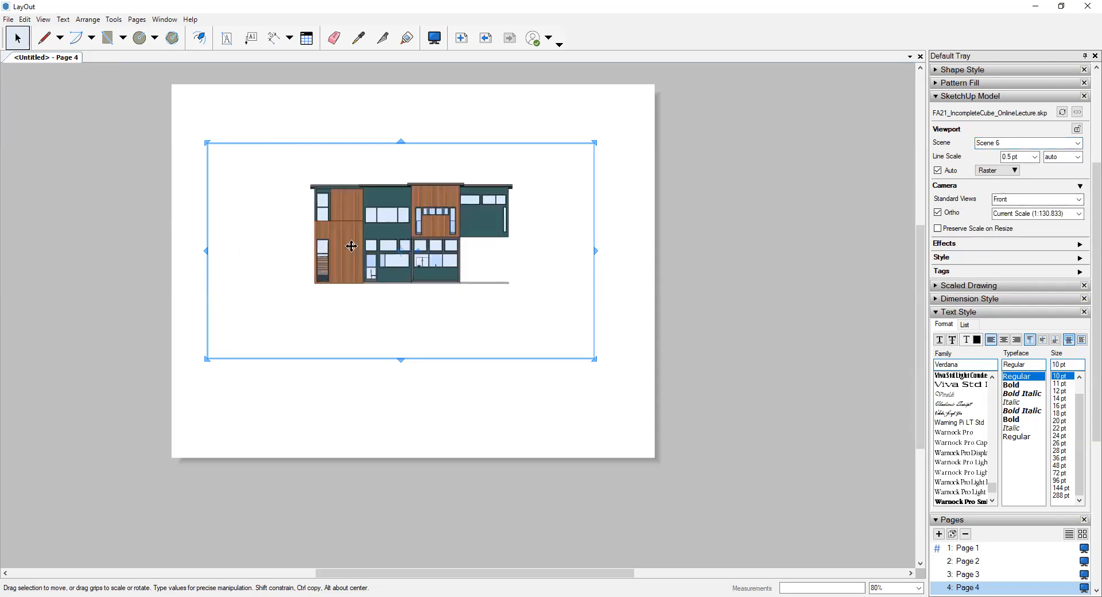
- Set the Scene 6 viewport's line scale to 0.1 pt and its rendering to Hybrid
{"action": "left_click", "coordinate": [1035, 158]}
{"action": "left_click", "coordinate": [1025, 169]}
{"action": "left_click", "coordinate": [1016, 170]}
{"action": "left_click", "coordinate": [1012, 210]}
- Set the Scene 6 viewport's scale to 1/8" = 1'-0" (1:96) and move it up to the top of Page 4
{"action": "left_click", "coordinate": [1079, 214]}
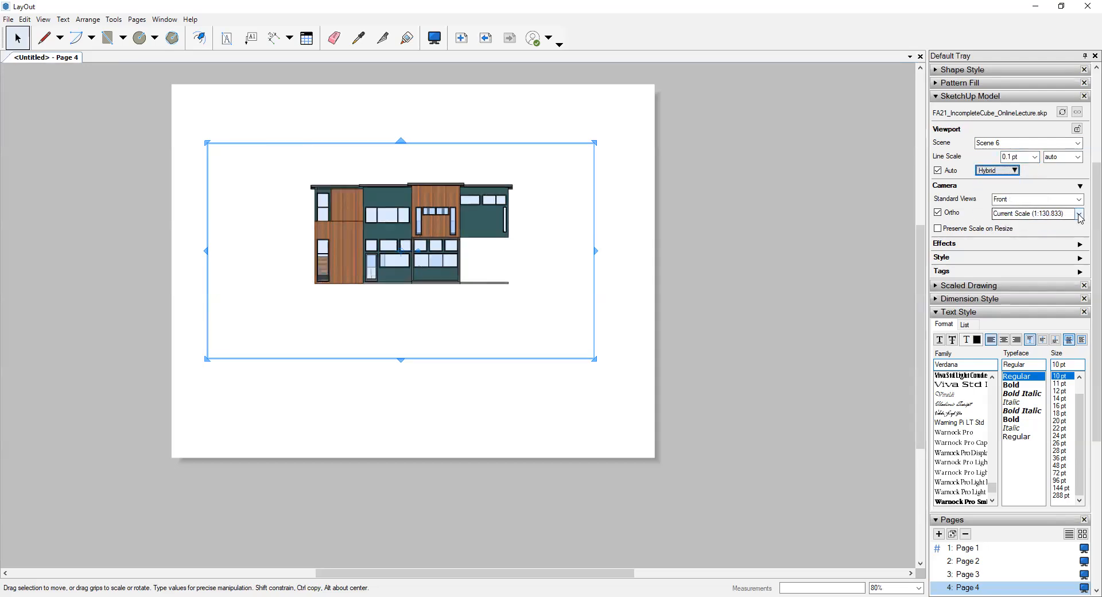
{"action": "scroll", "coordinate": [1017, 264], "scroll_direction": "up", "scroll_amount": 3}
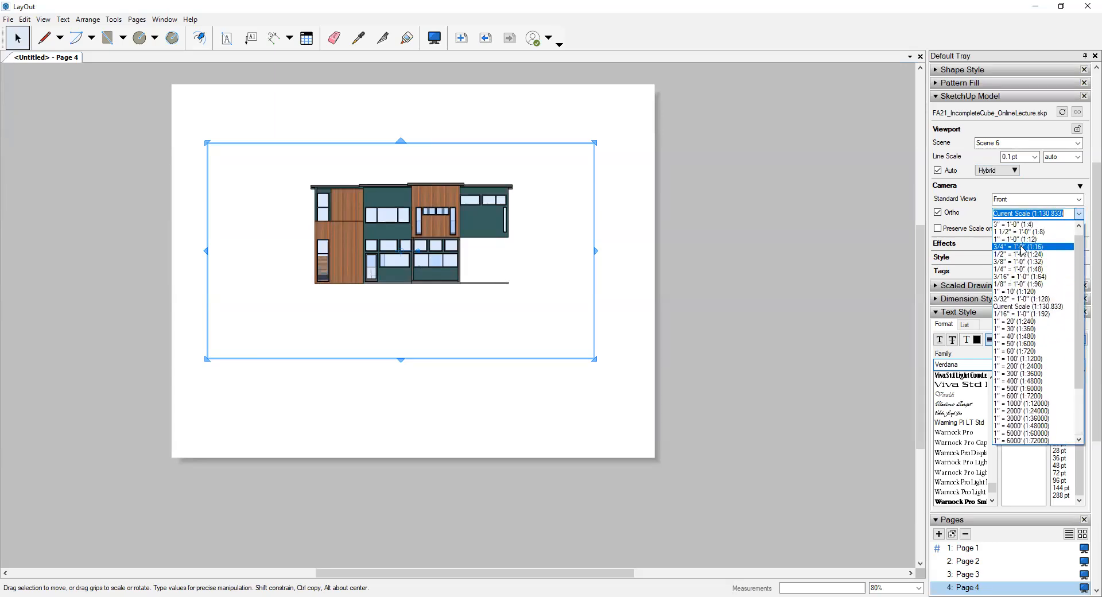
{"action": "left_click", "coordinate": [1022, 283]}
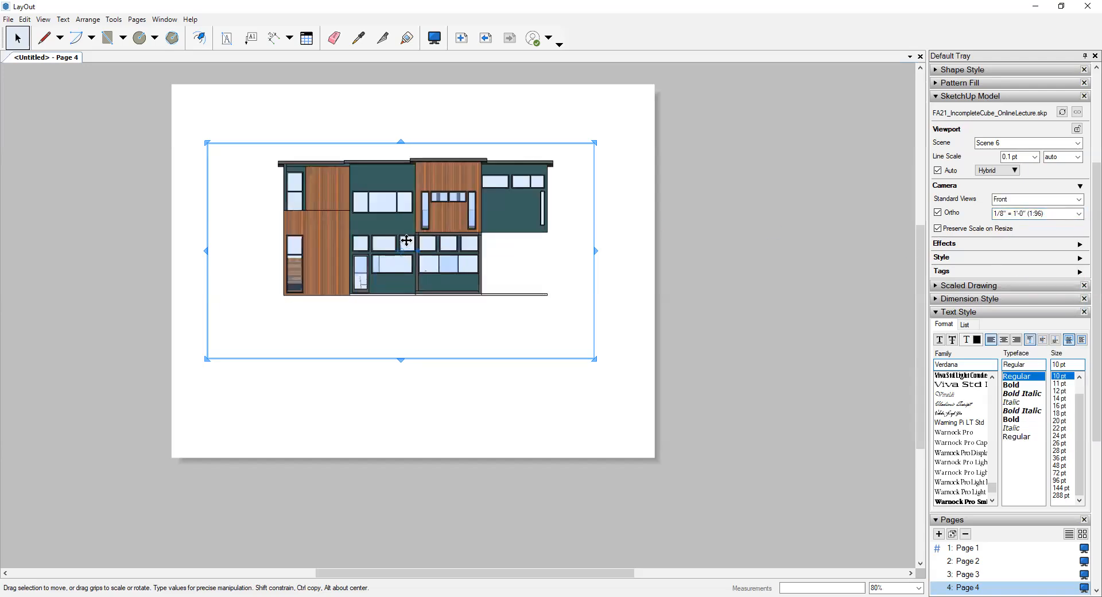
{"action": "left_click_drag", "start_coordinate": [411, 223], "coordinate": [406, 181]}
{"action": "left_click_drag", "start_coordinate": [407, 183], "coordinate": [407, 193]}
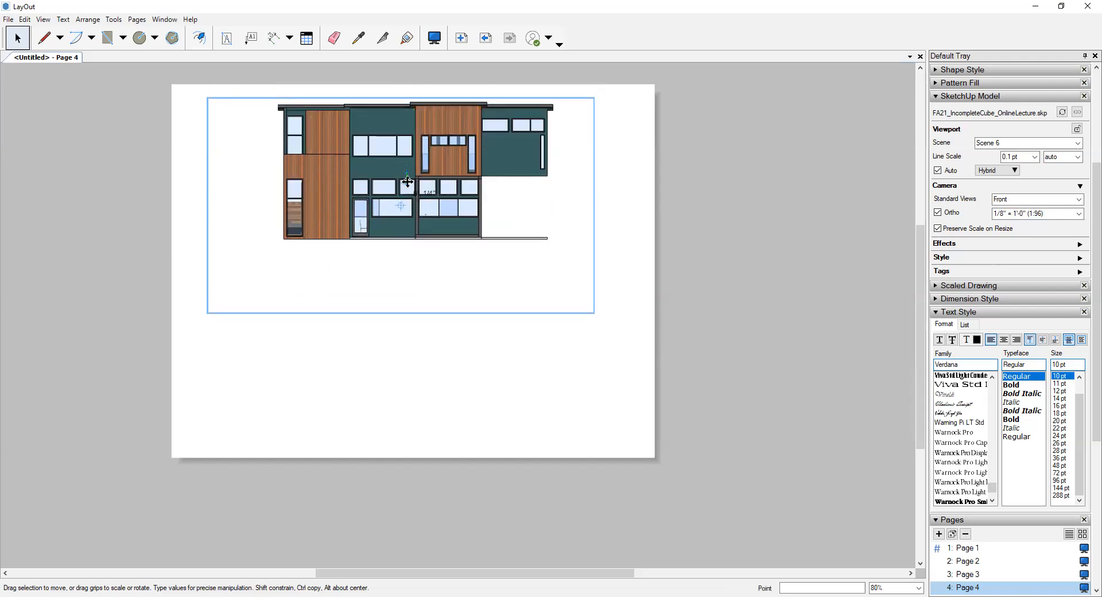
{"action": "left_click", "coordinate": [638, 195]}
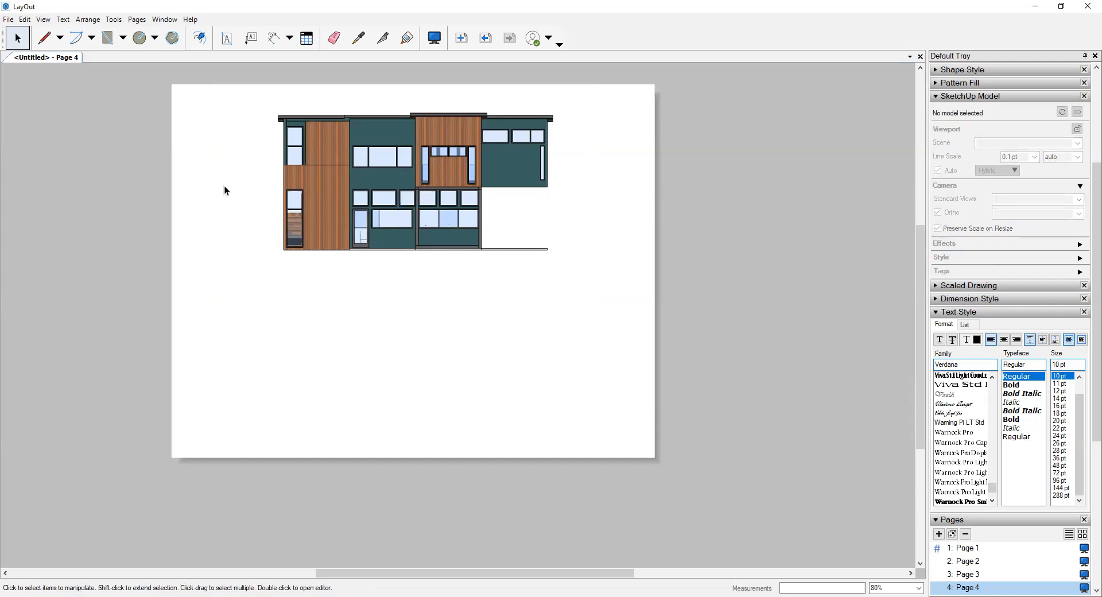
- Insert the FA21_IncompleteCube_OnlineLecture model on Page 4 again and set the new viewport's scene to Scene 7
{"action": "left_click", "coordinate": [8, 19]}
{"action": "mouse_move", "coordinate": [25, 19]}
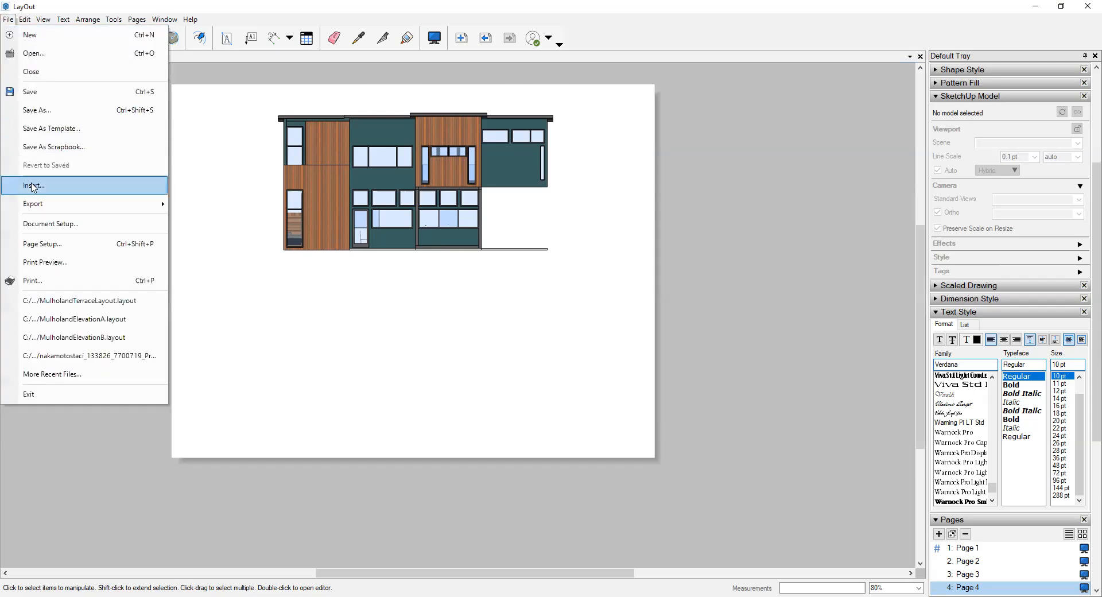
{"action": "key", "text": "Return"}
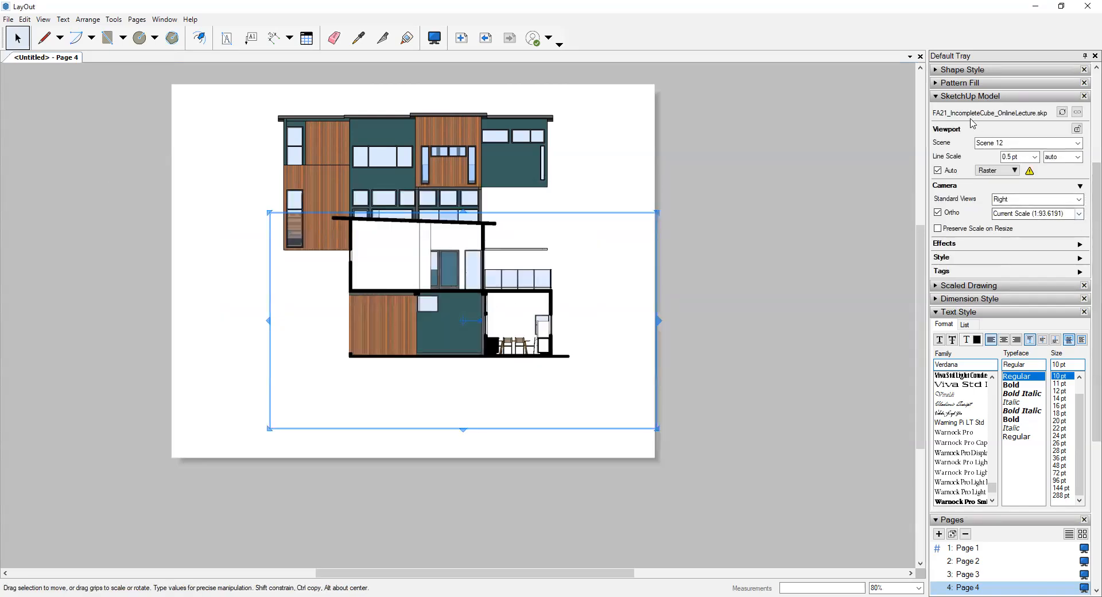
{"action": "left_click", "coordinate": [1078, 216]}
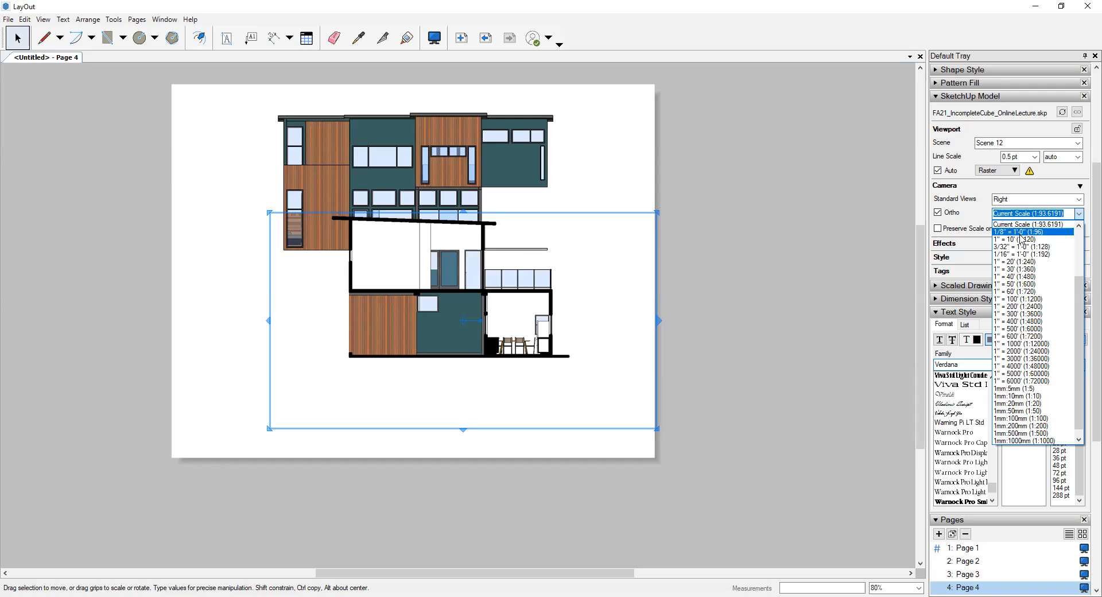
{"action": "left_click", "coordinate": [1077, 149]}
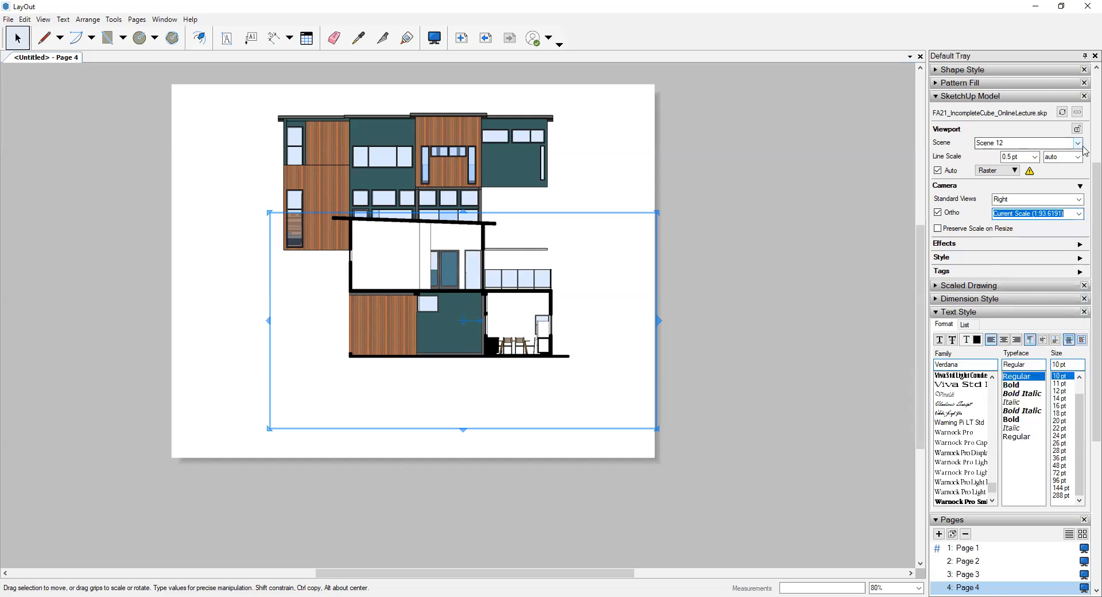
{"action": "left_click", "coordinate": [1079, 148]}
{"action": "left_click", "coordinate": [1077, 143]}
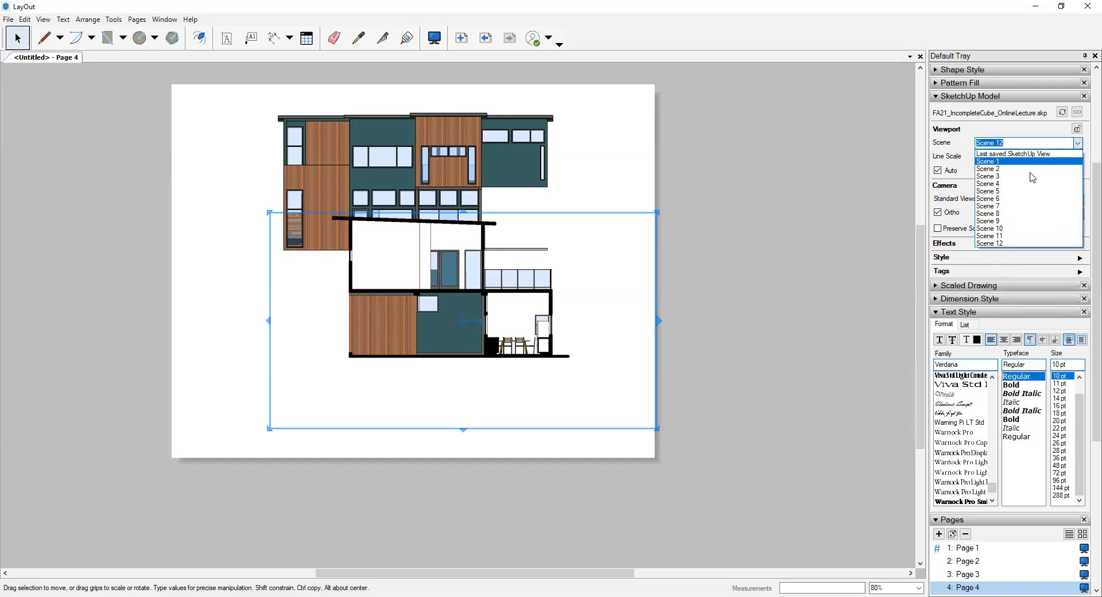
{"action": "left_click", "coordinate": [1016, 206]}
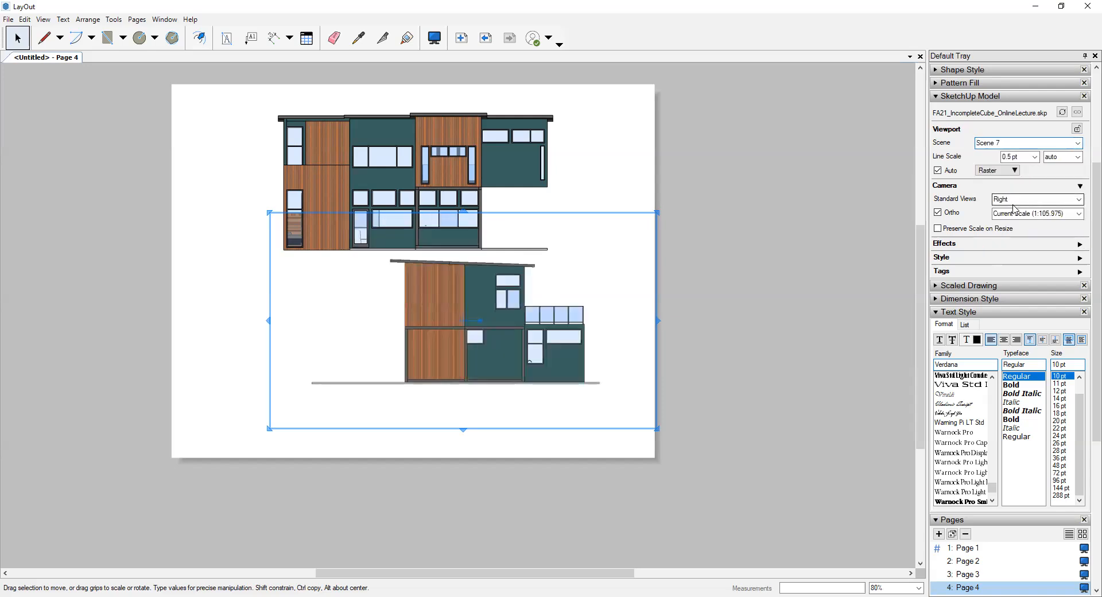
- Set the Scene 7 viewport's scale to 1/8" = 1'-0" (1:96) and place it below the Scene 6 elevation
{"action": "left_click", "coordinate": [1079, 214]}
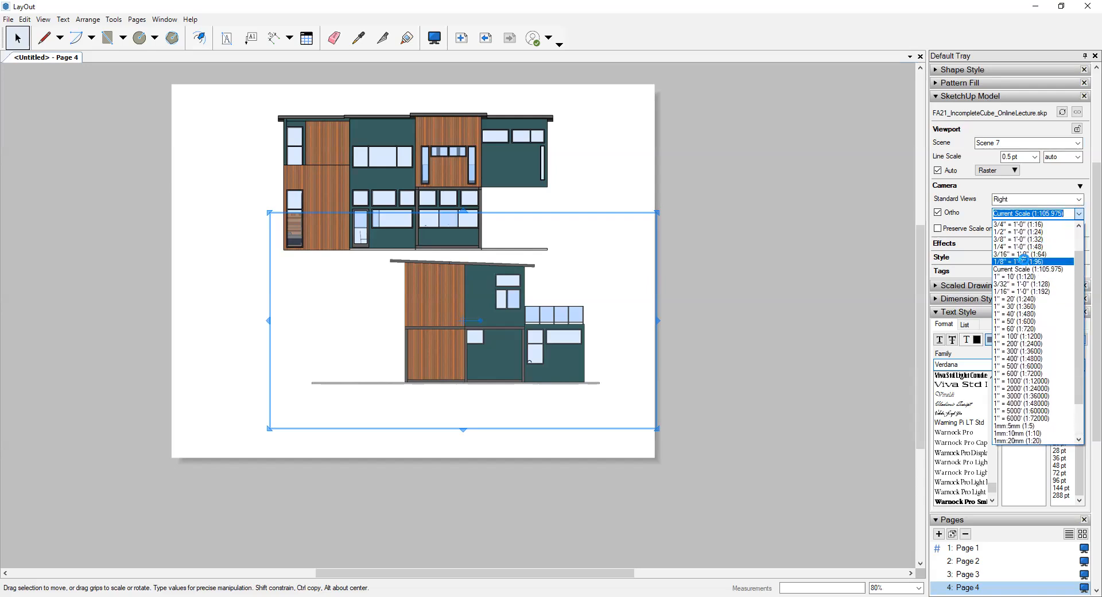
{"action": "left_click", "coordinate": [1028, 253]}
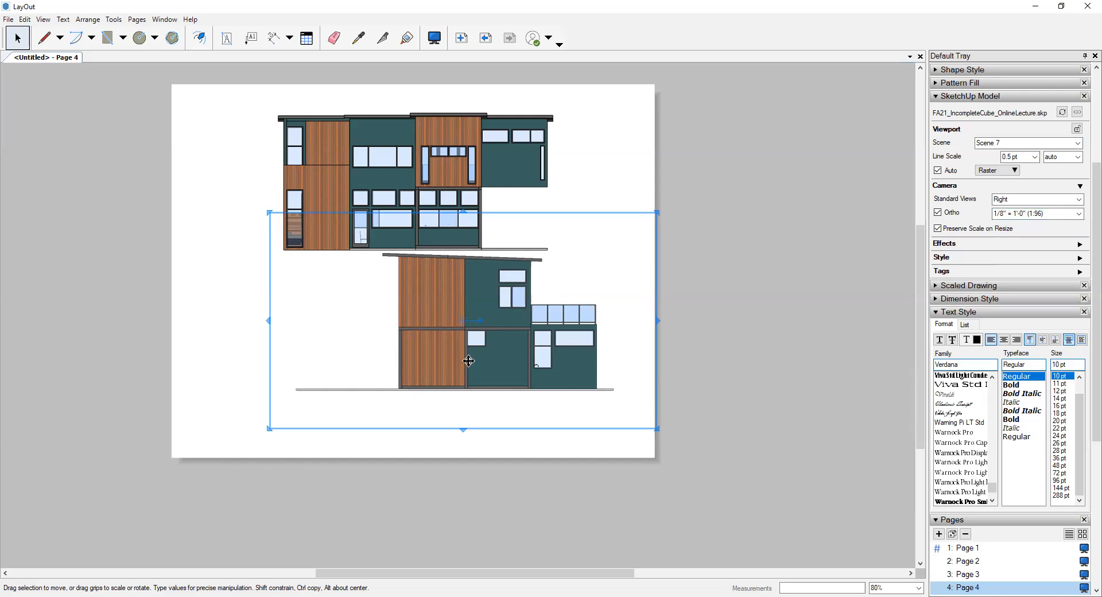
{"action": "left_click_drag", "start_coordinate": [528, 352], "coordinate": [473, 385]}
{"action": "left_click", "coordinate": [600, 247]}
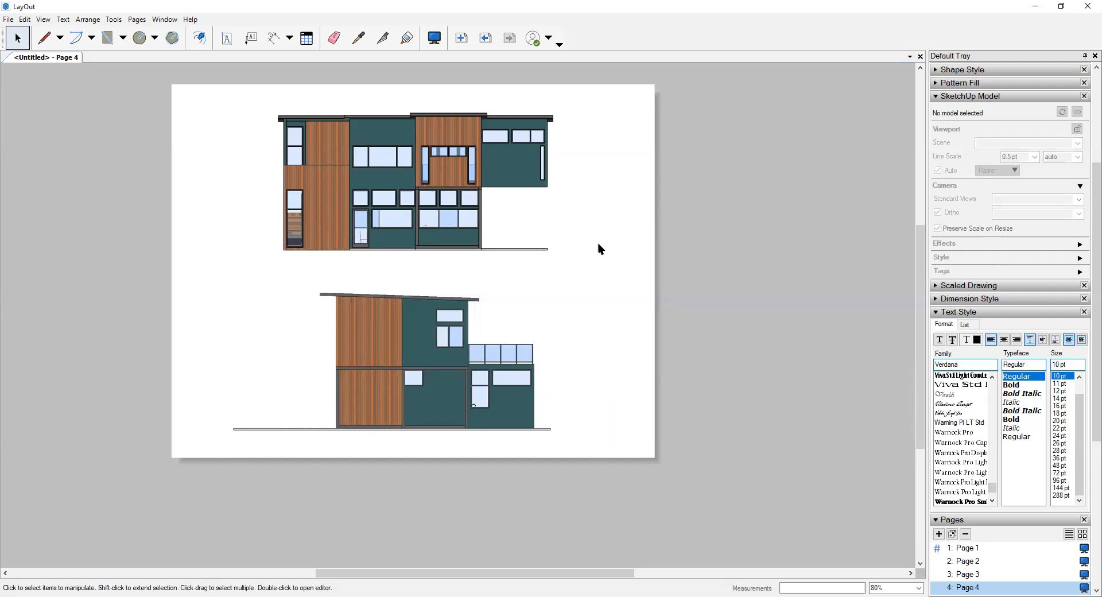
- Nudge the Scene 6 viewport slightly up and to the right, leaving more space above the lower elevation
{"action": "left_click", "coordinate": [392, 333]}
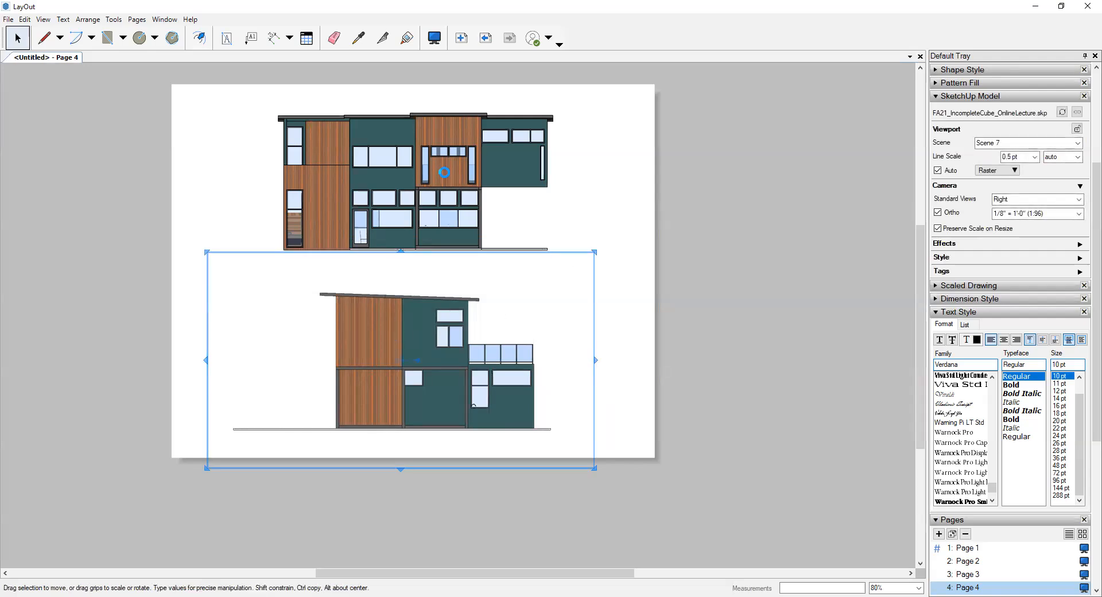
{"action": "left_click", "coordinate": [445, 171]}
{"action": "key", "text": "Up"}
{"action": "key", "text": "Up"}
{"action": "key", "text": "Up"}
{"action": "key", "text": "Up"}
{"action": "key", "text": "Up"}
{"action": "key", "text": "Up"}
{"action": "key", "text": "Up"}
{"action": "key", "text": "Right"}
{"action": "key", "text": "Right"}
{"action": "key", "text": "Right"}
{"action": "key", "text": "Right"}
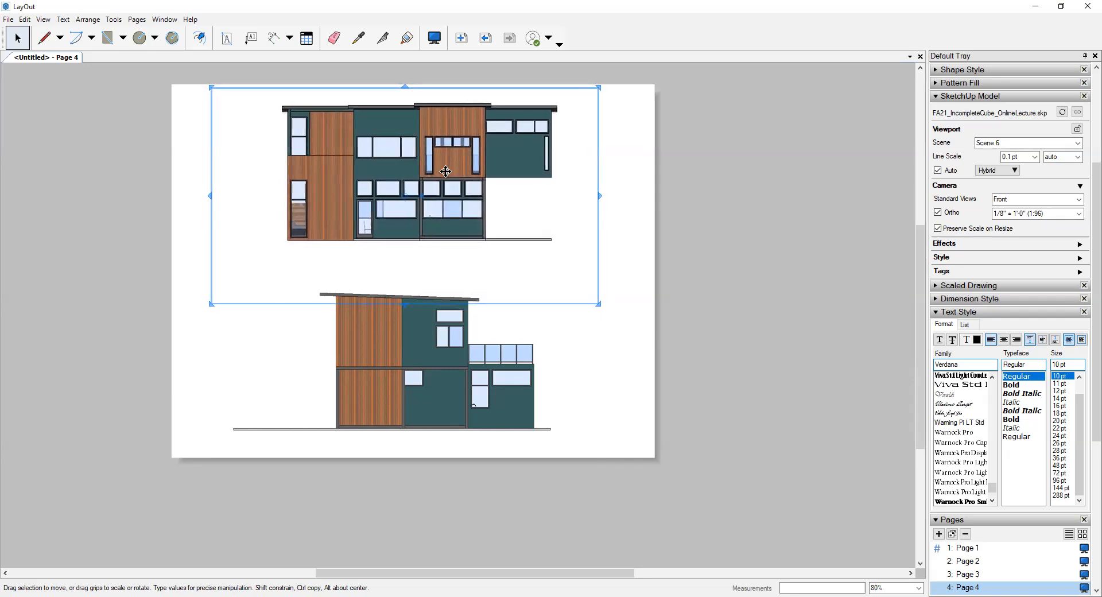
{"action": "key", "text": "Up"}
{"action": "key", "text": "Right"}
{"action": "key", "text": "Right"}
{"action": "key", "text": "Right"}
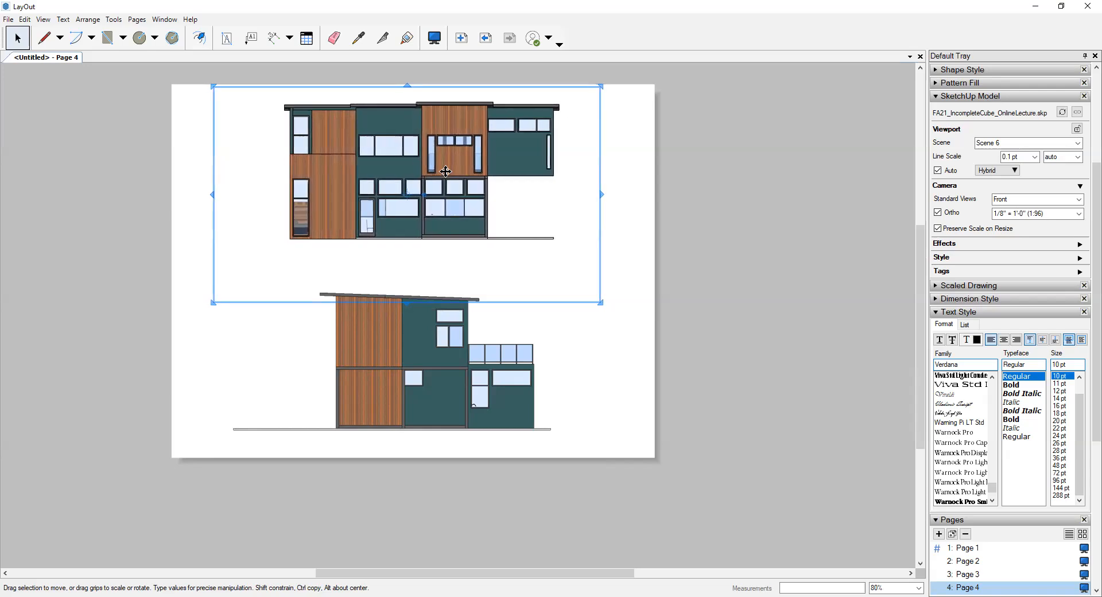
{"action": "key", "text": "Right"}
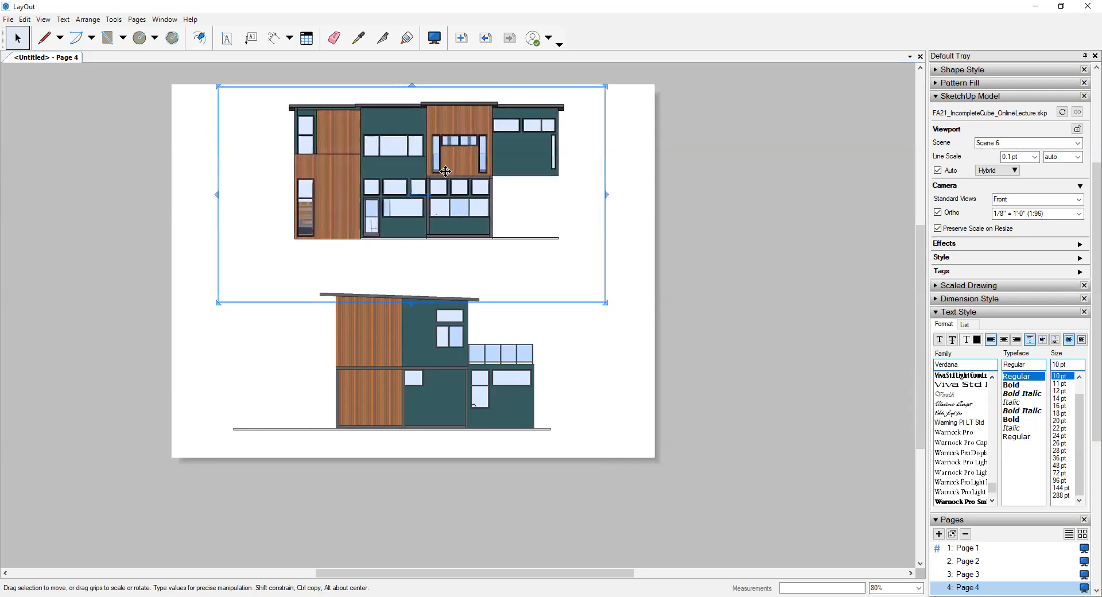
{"action": "left_click", "coordinate": [631, 171]}
- Paste the 1st Floor Plan title block with its scale note and place it under the right end of the lower elevation
{"action": "scroll", "coordinate": [589, 183], "scroll_direction": "up", "scroll_amount": 2}
{"action": "scroll", "coordinate": [583, 184], "scroll_direction": "down", "scroll_amount": 2}
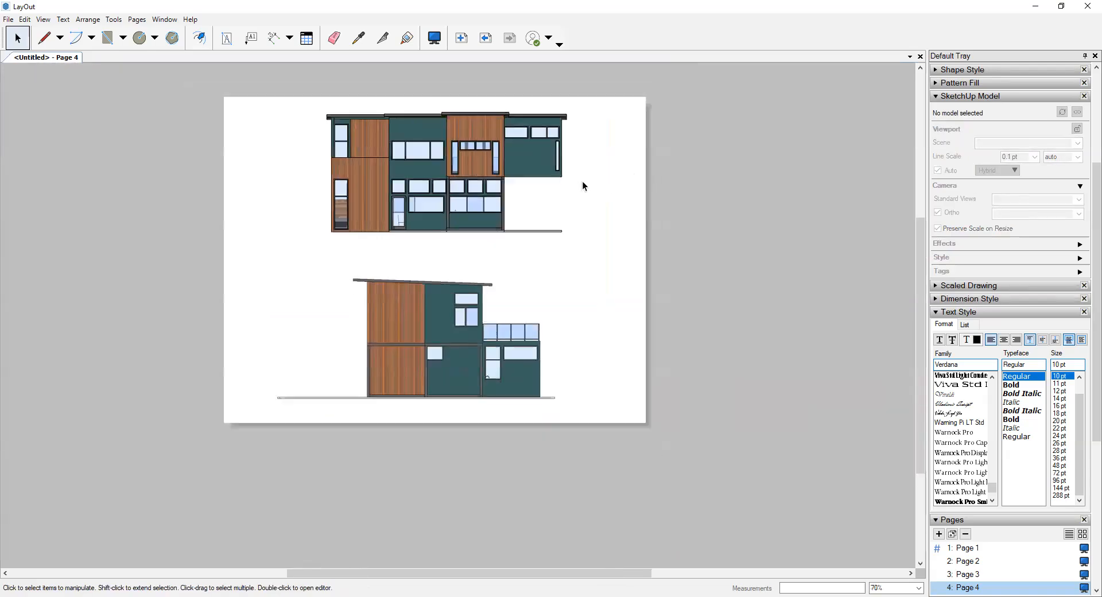
{"action": "right_click", "coordinate": [583, 184]}
{"action": "left_click", "coordinate": [608, 184]}
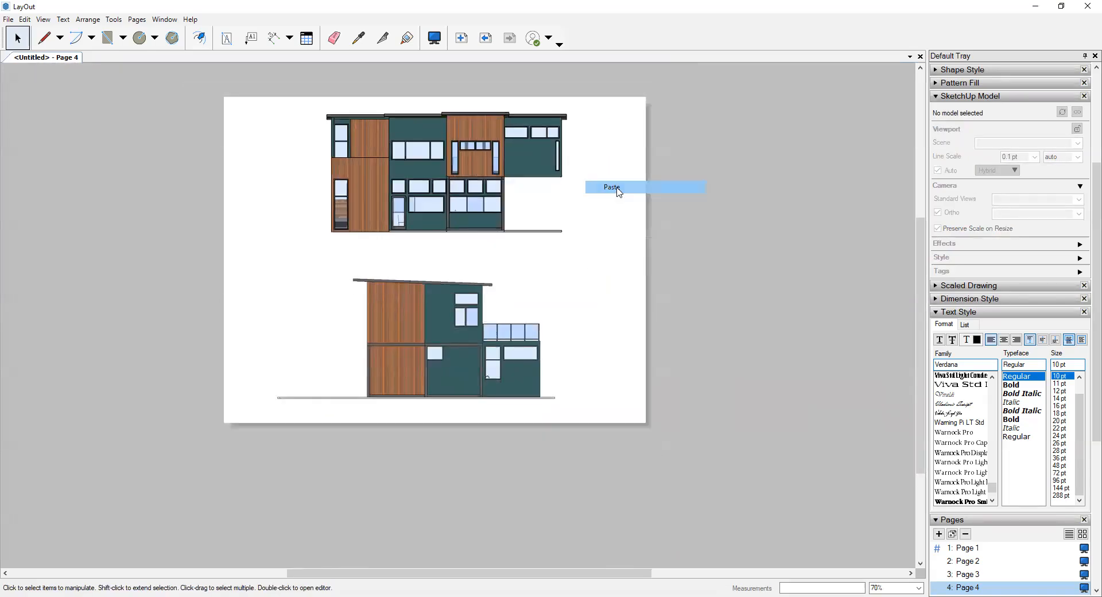
{"action": "left_click_drag", "start_coordinate": [345, 400], "coordinate": [533, 402]}
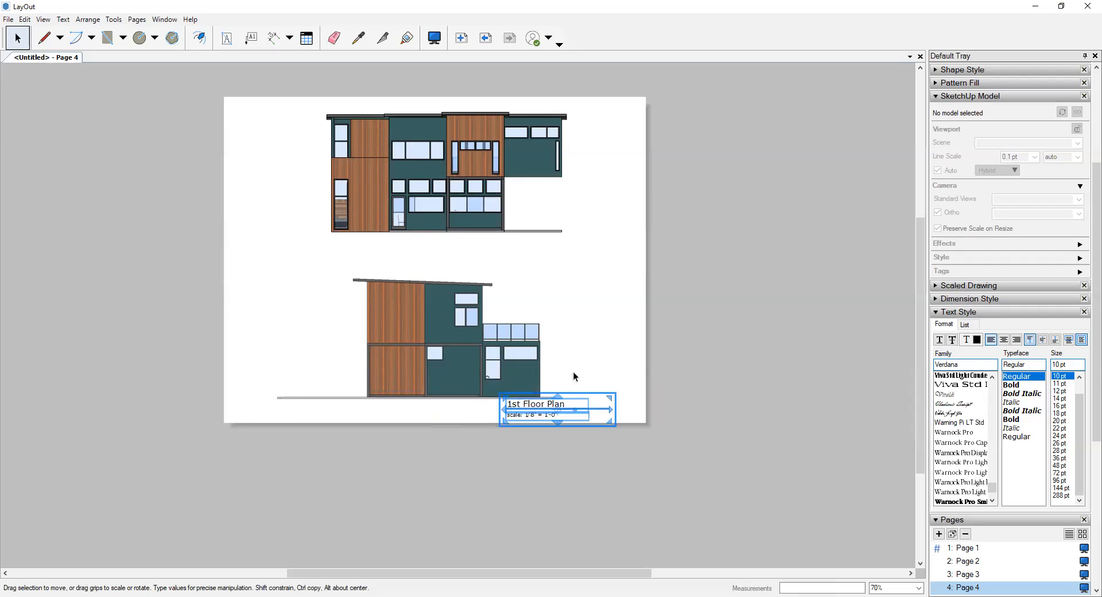
{"action": "scroll", "coordinate": [542, 396], "scroll_direction": "up", "scroll_amount": 1}
- Change the pasted title under the lower elevation to "West Elevation"
{"action": "double_click", "coordinate": [543, 400]}
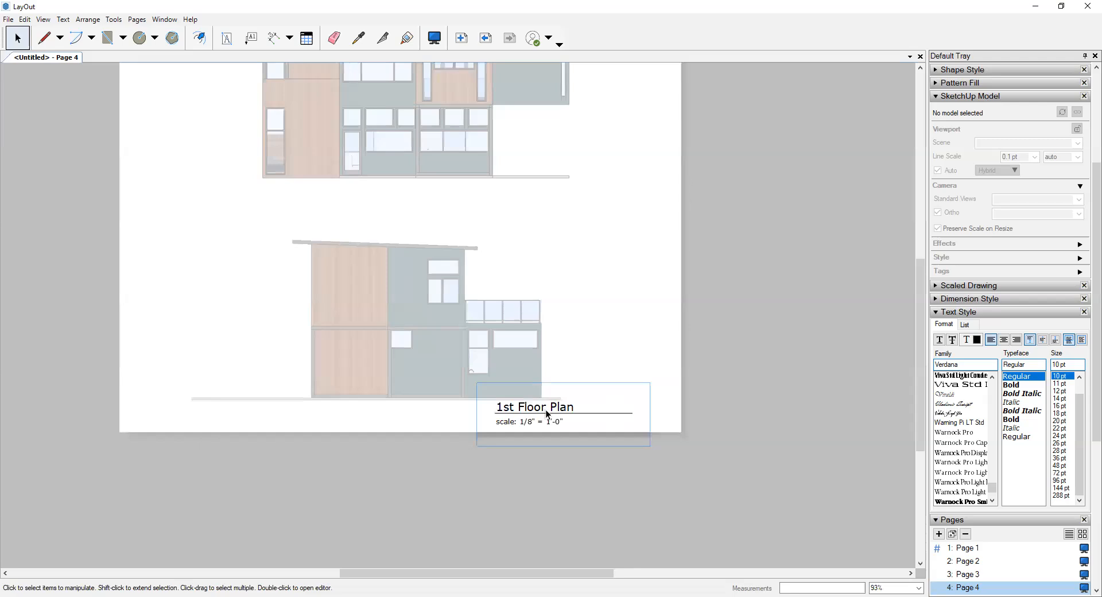
{"action": "double_click", "coordinate": [546, 403]}
{"action": "left_click", "coordinate": [550, 406]}
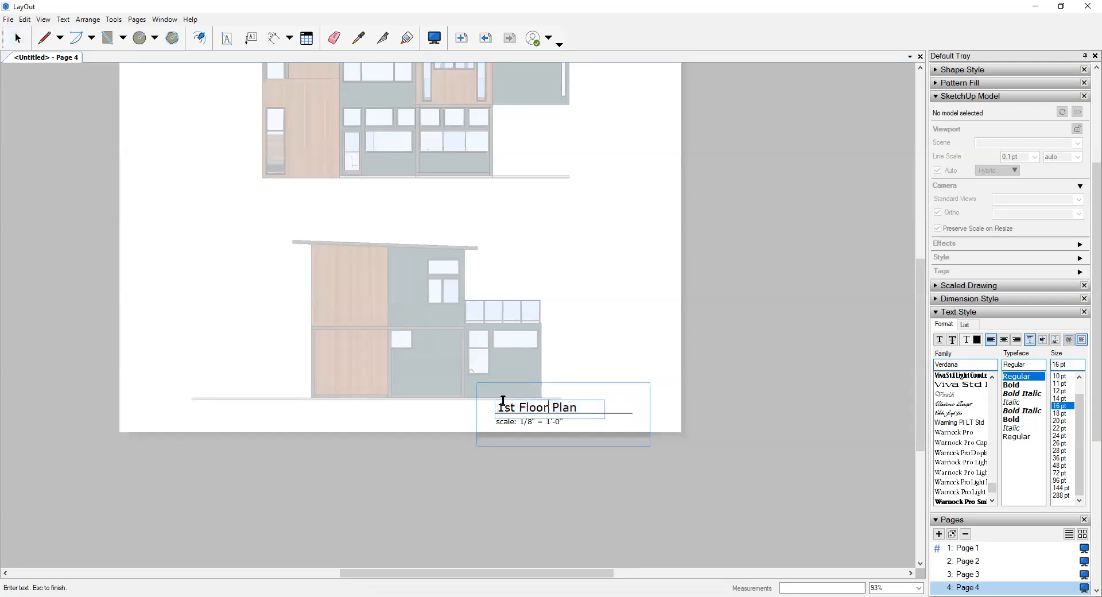
{"action": "left_click_drag", "start_coordinate": [503, 401], "coordinate": [487, 405]}
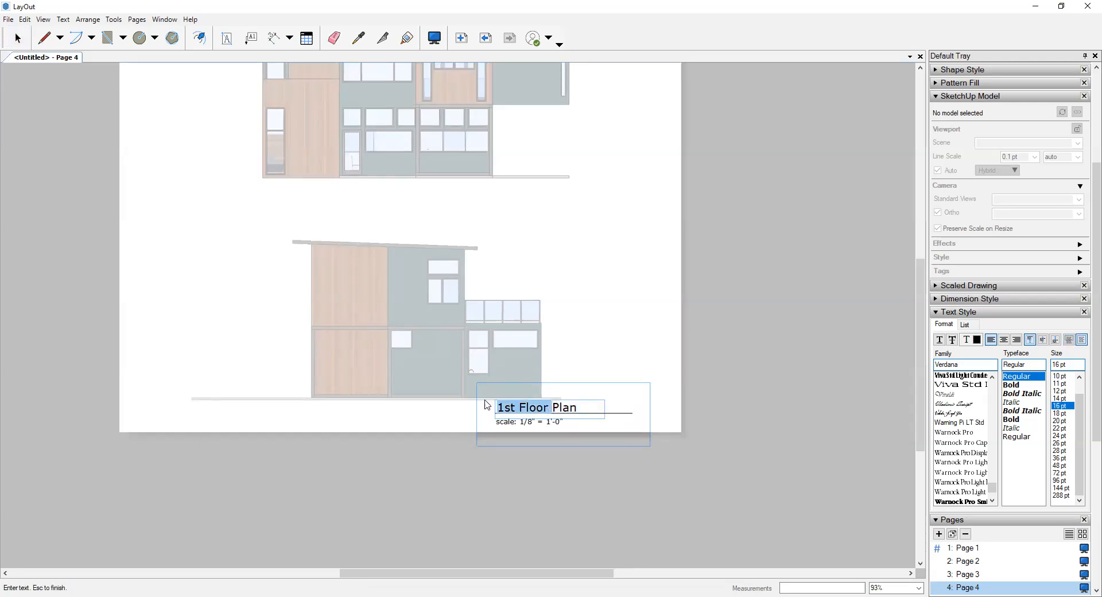
{"action": "key", "text": "Delete"}
{"action": "key", "text": "Delete"}
{"action": "key", "text": "Delete"}
{"action": "key", "text": "Delete"}
{"action": "key", "text": "Delete"}
{"action": "type", "text": "West Elevation"}
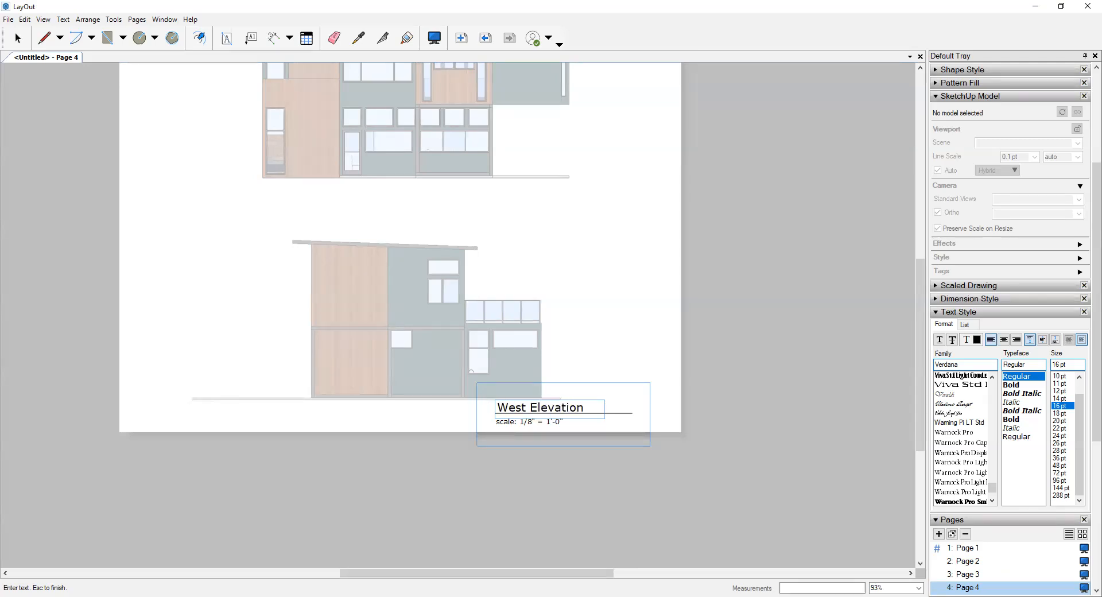
{"action": "key", "text": "Escape"}
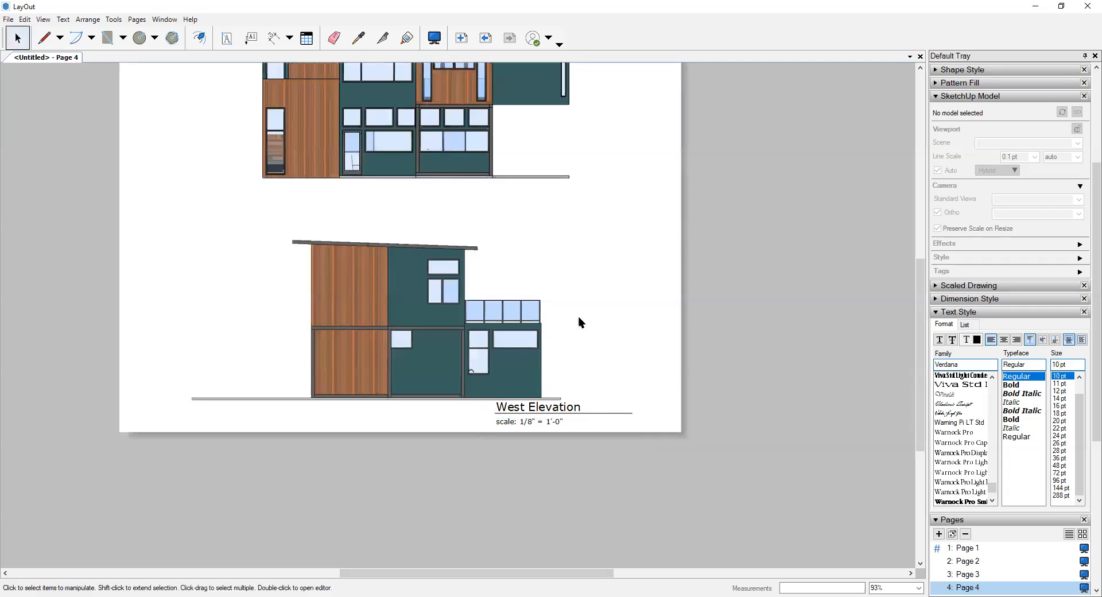
- Paste another copy of the title block and place it under the right end of the upper elevation
{"action": "left_click", "coordinate": [543, 253]}
{"action": "key", "text": "ctrl+v"}
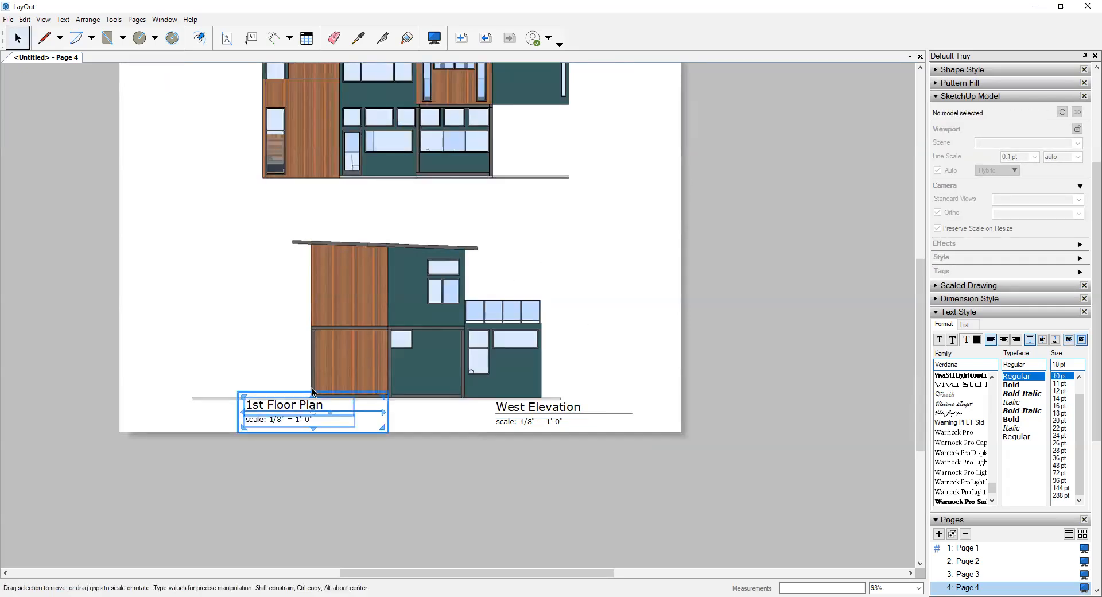
{"action": "mouse_move", "coordinate": [285, 404]}
{"action": "left_mouse_down"}
{"action": "mouse_move", "coordinate": [492, 273]}
{"action": "mouse_move", "coordinate": [535, 189]}
{"action": "left_mouse_up"}
- Change the title under the upper elevation to "North Elevation"
{"action": "double_click", "coordinate": [532, 190]}
{"action": "left_click", "coordinate": [551, 190]}
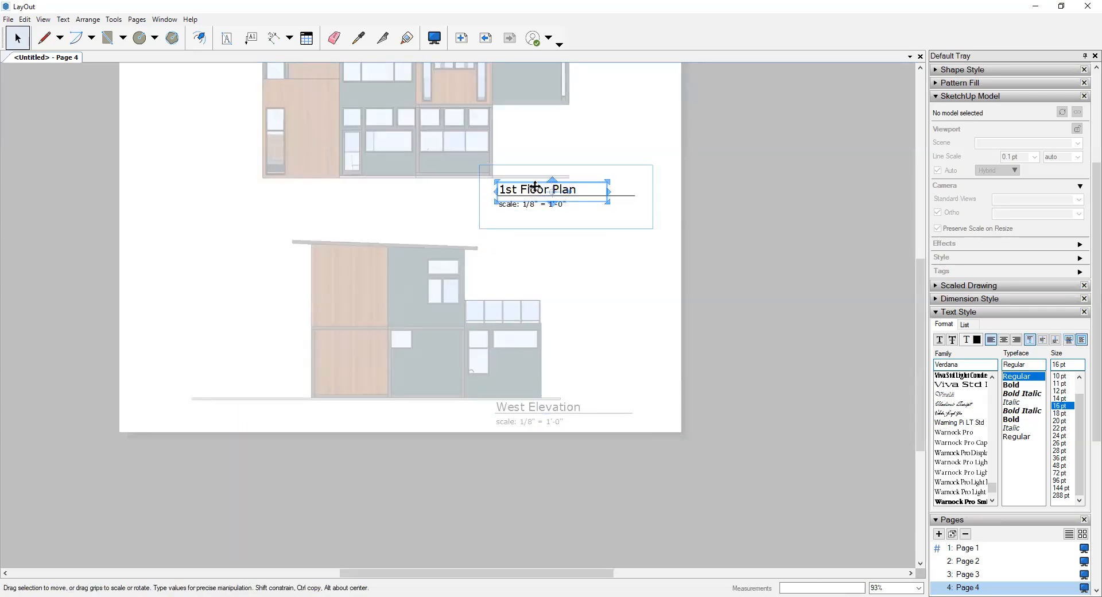
{"action": "double_click", "coordinate": [532, 188]}
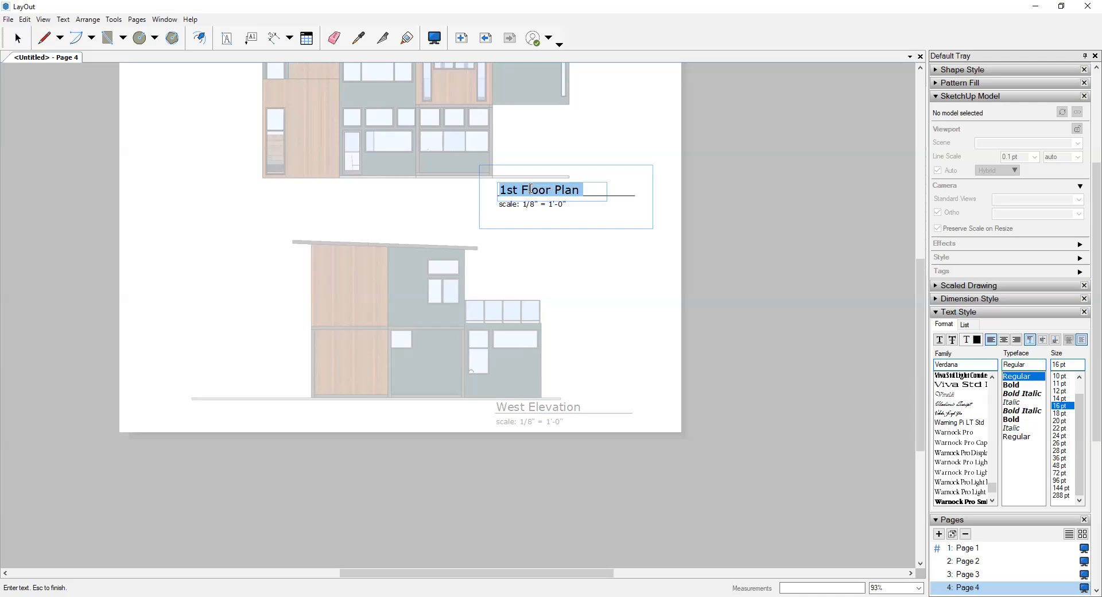
{"action": "type", "text": "North Elevation"}
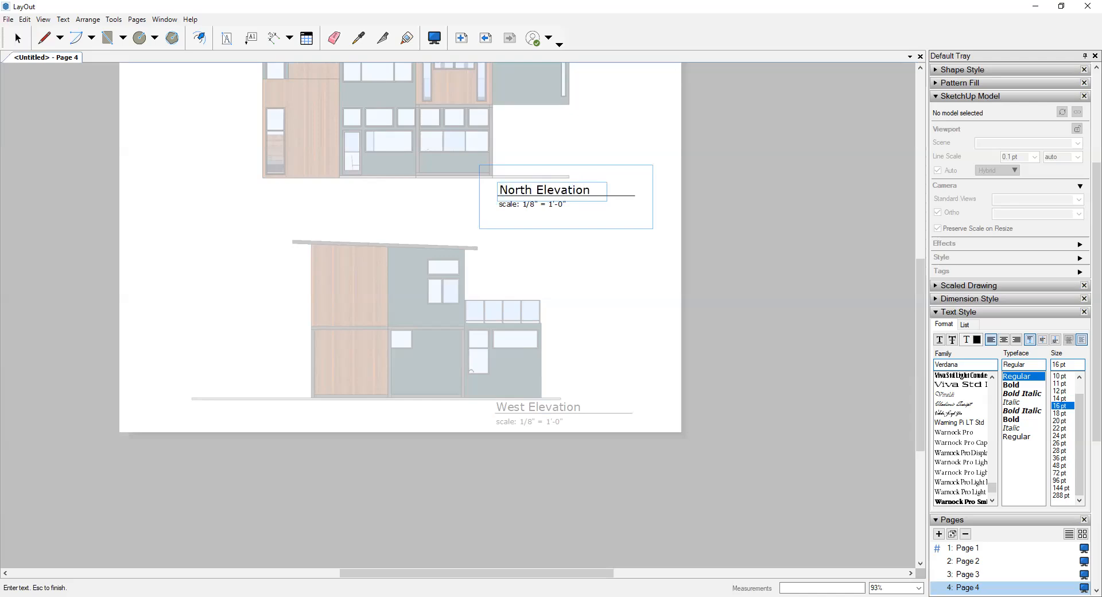
{"action": "key", "text": "Escape"}
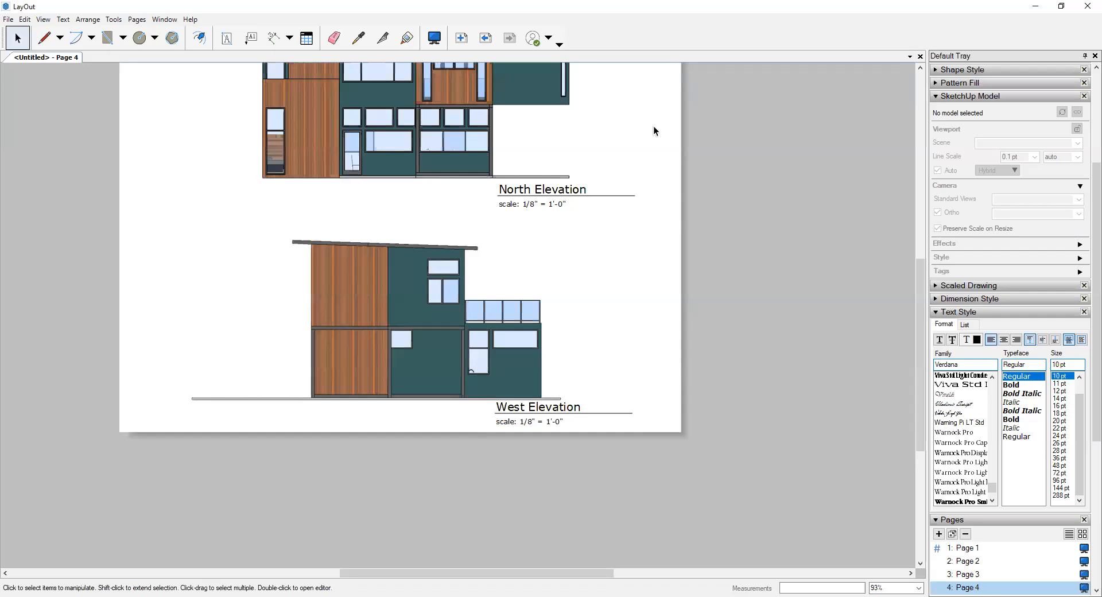
- Add a fifth page and insert the FA21_IncompleteCube_OnlineLecture SketchUp model on it
{"action": "scroll", "coordinate": [649, 158], "scroll_direction": "down", "scroll_amount": 2}
{"action": "scroll", "coordinate": [482, 354], "scroll_direction": "down", "scroll_amount": 1}
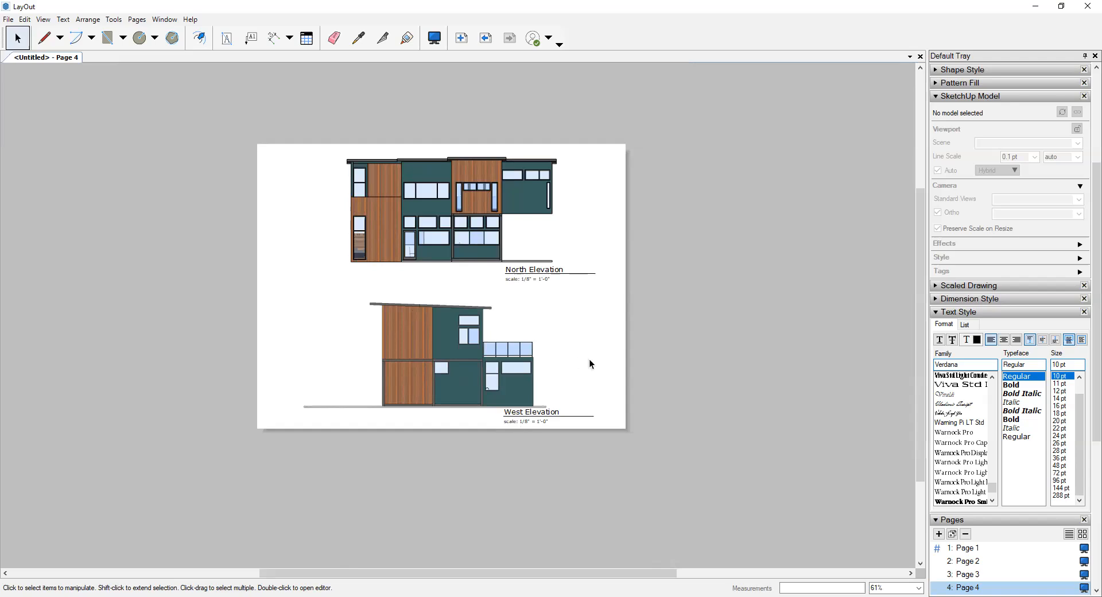
{"action": "scroll", "coordinate": [998, 550], "scroll_direction": "down", "scroll_amount": 3}
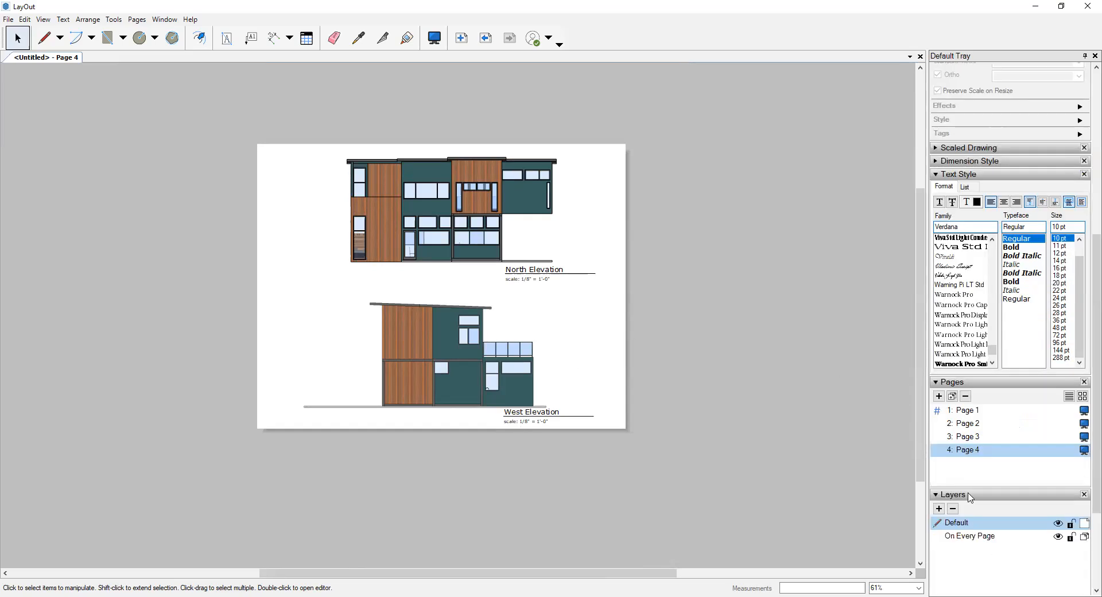
{"action": "left_click", "coordinate": [939, 396]}
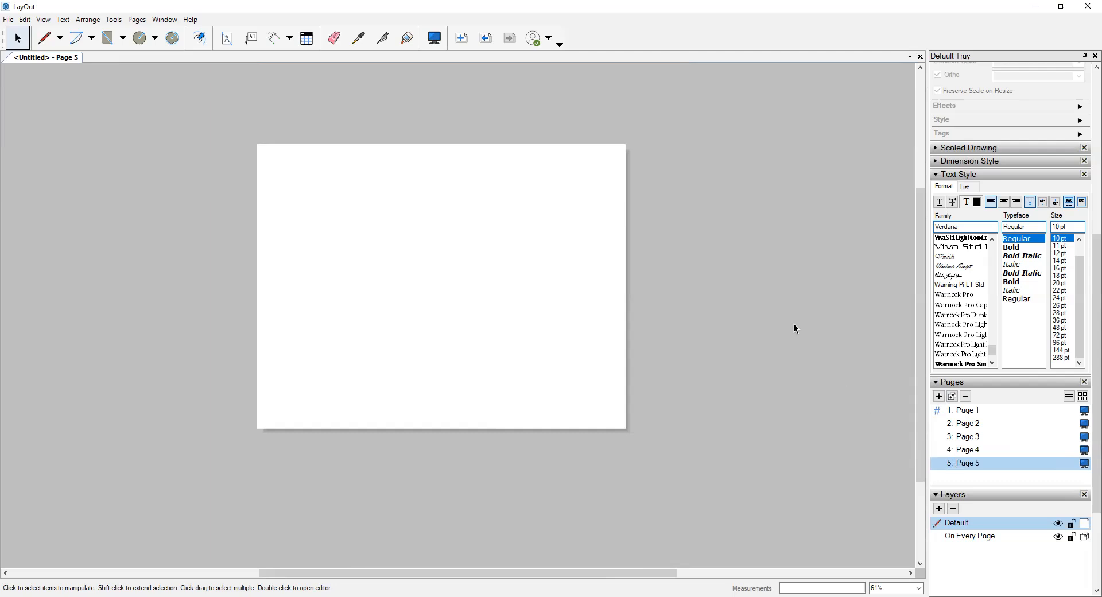
{"action": "left_click", "coordinate": [13, 22]}
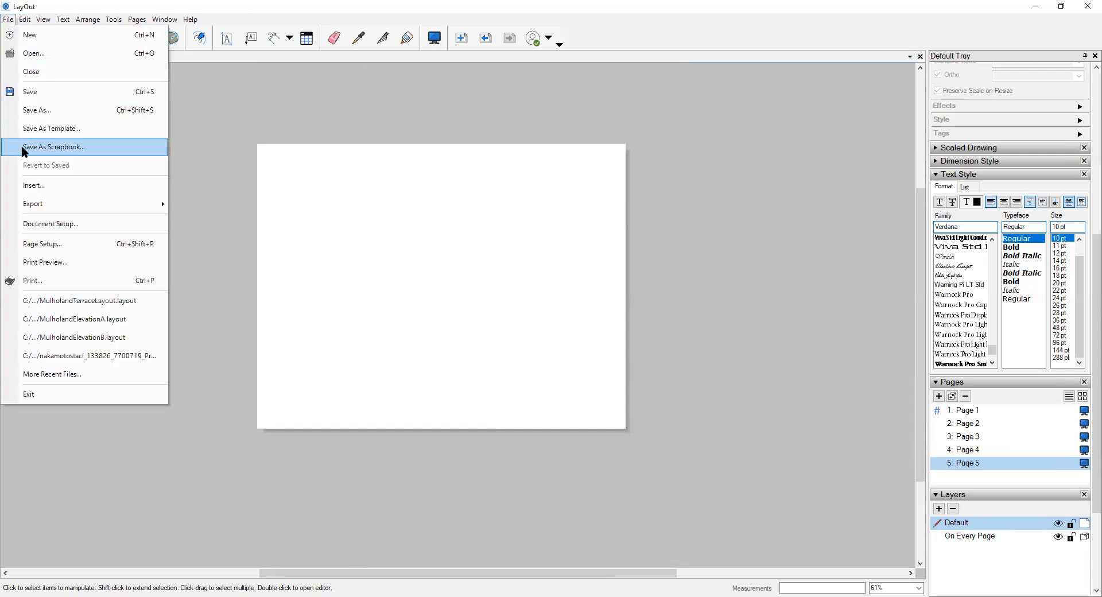
{"action": "left_click", "coordinate": [36, 196]}
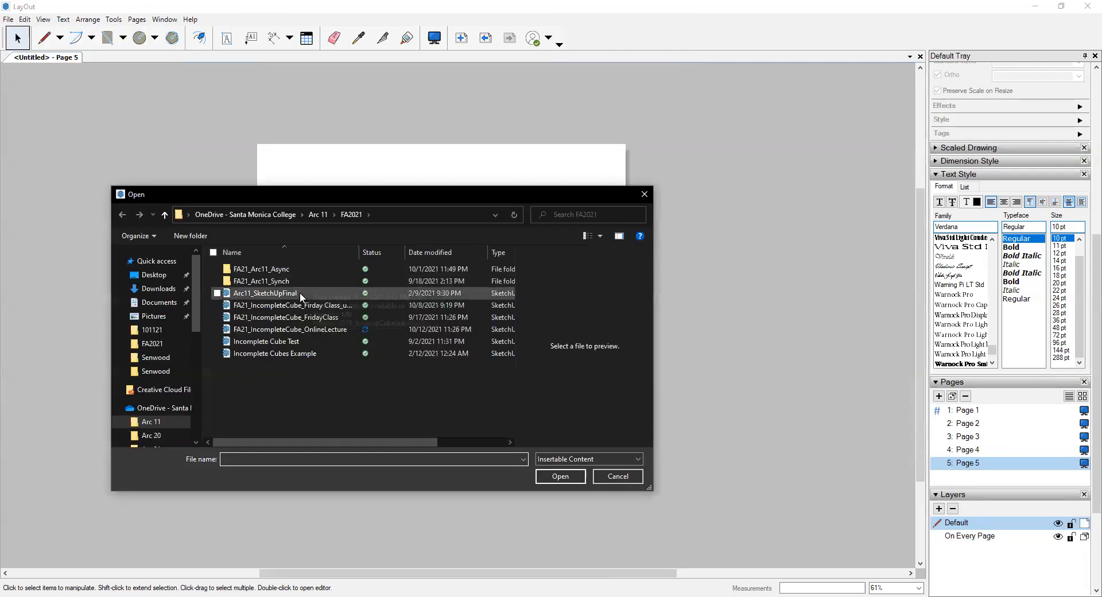
{"action": "left_click", "coordinate": [293, 329]}
{"action": "left_click", "coordinate": [550, 477]}
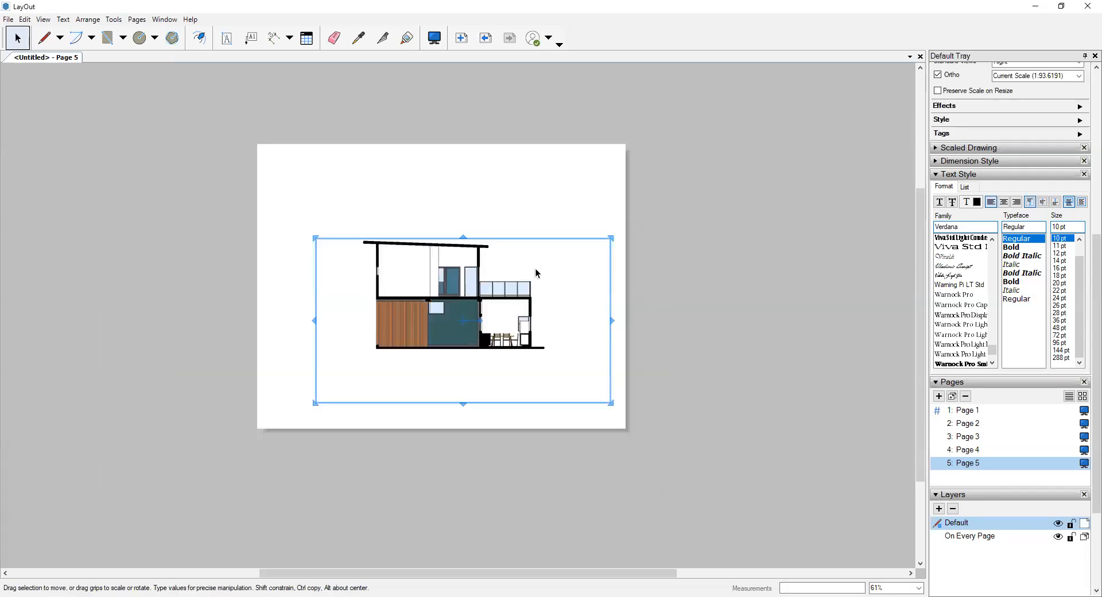
- Switch the inserted viewport to Scene 8 and move the section view up and left on the page
{"action": "scroll", "coordinate": [1033, 172], "scroll_direction": "up", "scroll_amount": 3}
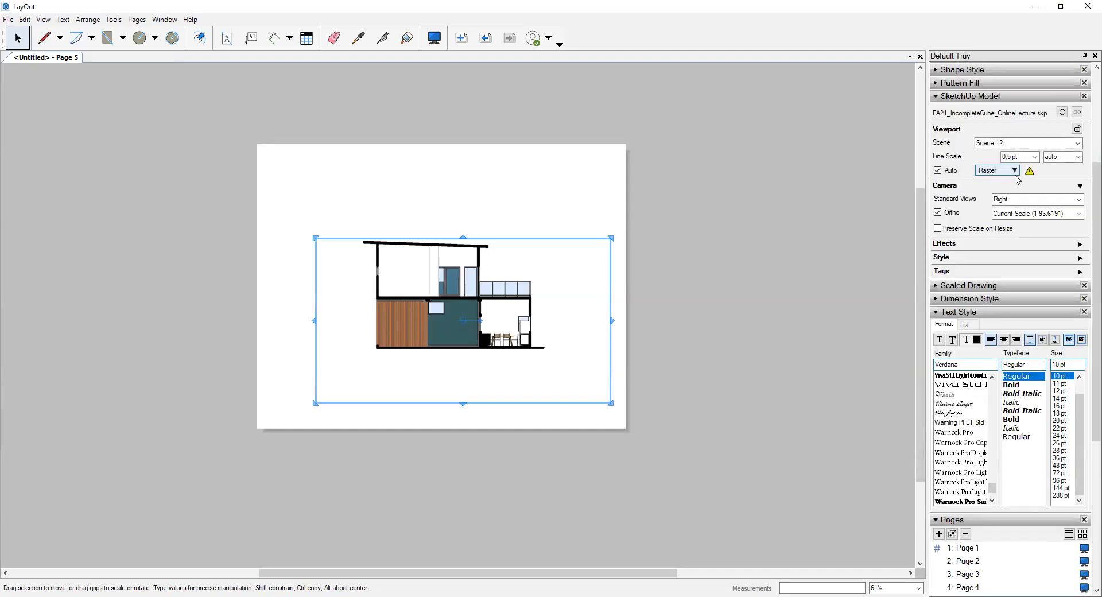
{"action": "left_click", "coordinate": [1078, 143]}
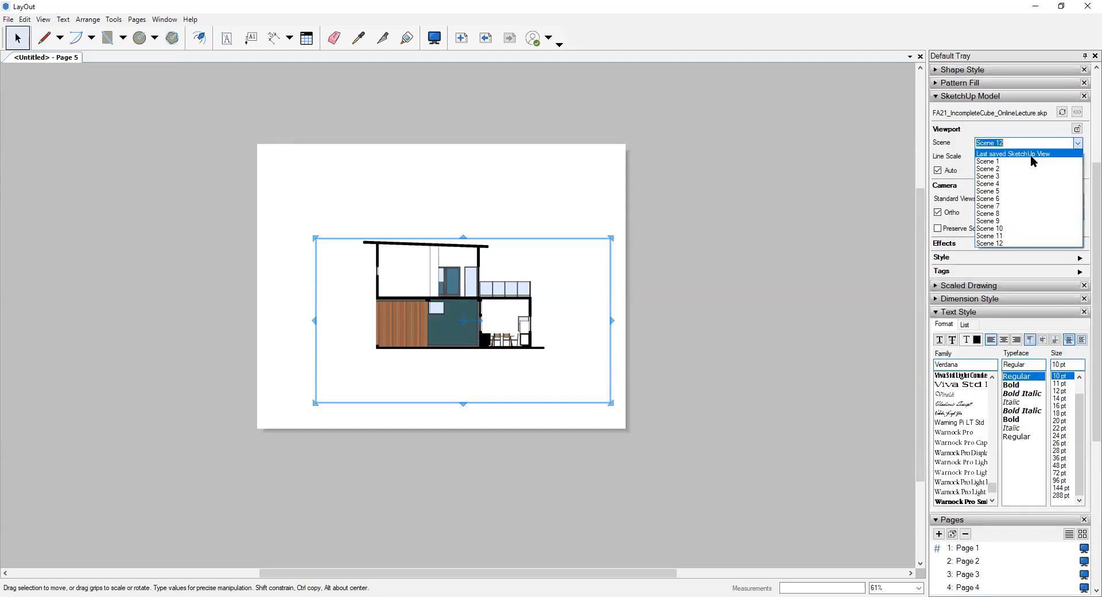
{"action": "left_click", "coordinate": [999, 207]}
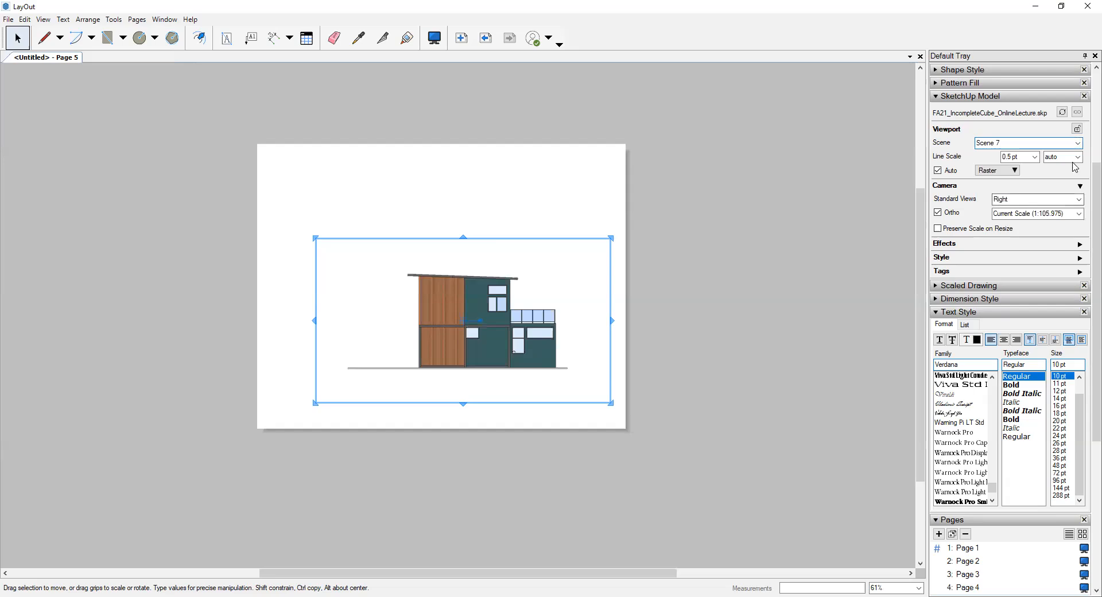
{"action": "left_click", "coordinate": [1078, 145]}
{"action": "left_click", "coordinate": [1033, 214]}
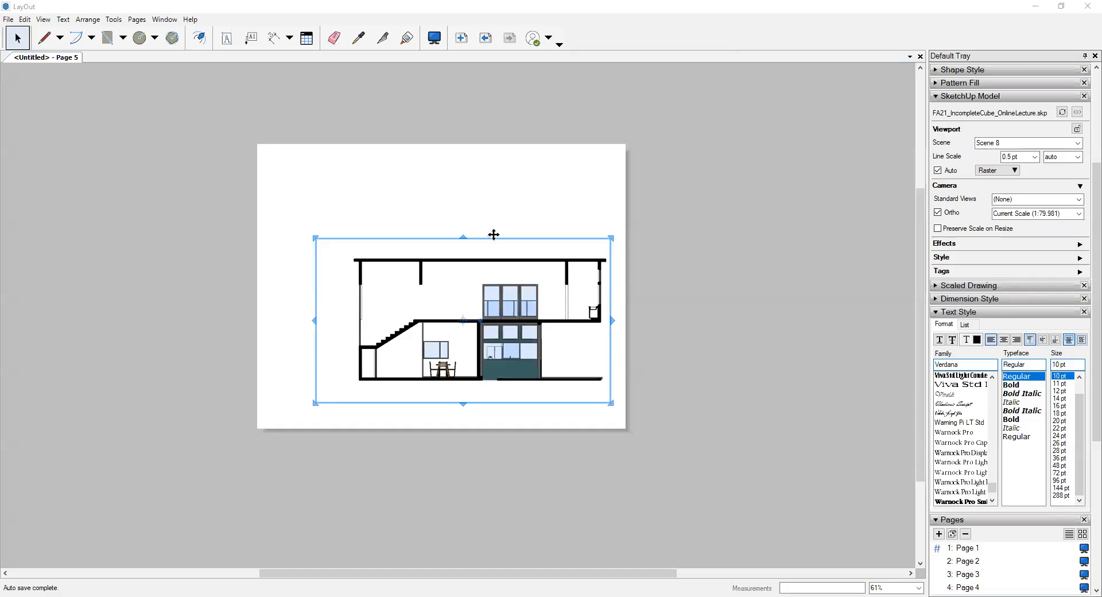
{"action": "left_click_drag", "start_coordinate": [477, 270], "coordinate": [452, 232]}
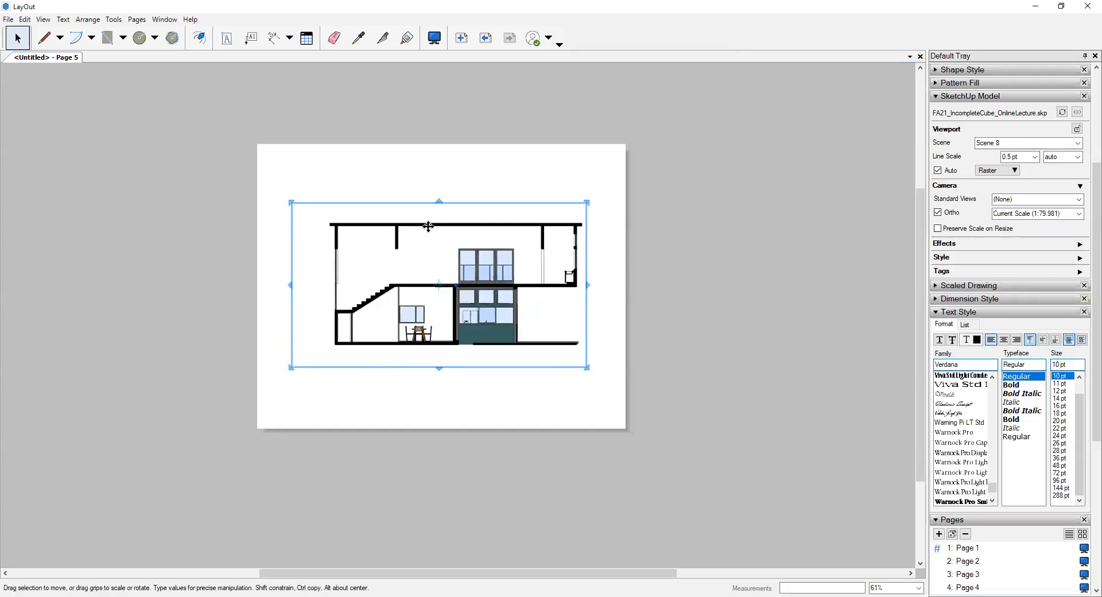
{"action": "left_click", "coordinate": [420, 185]}
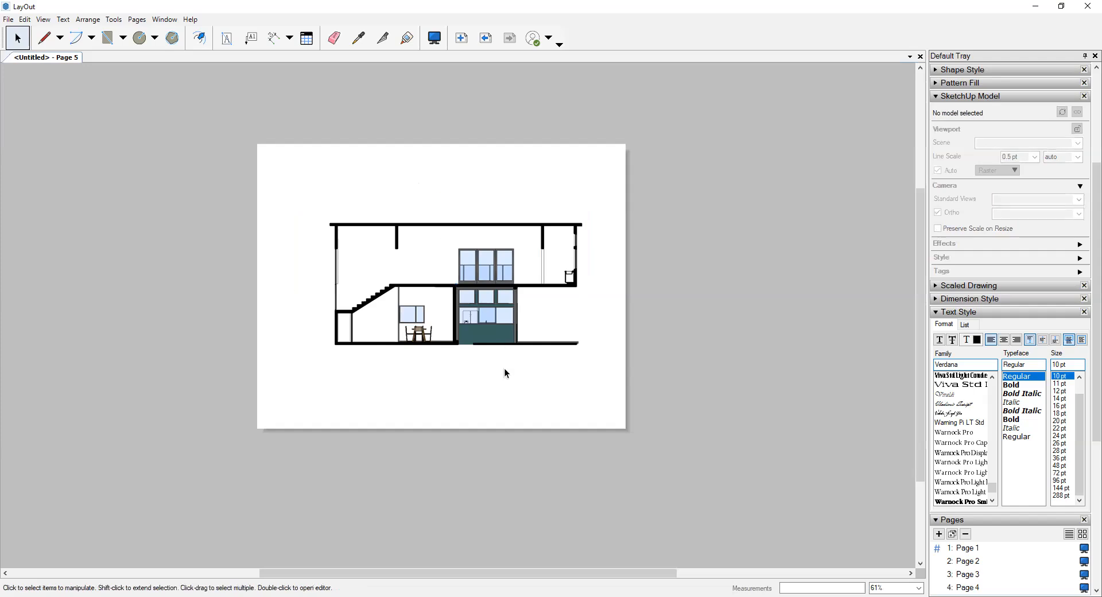
- Set the section viewport's line scale to 0.1 pt and its rendering to Vector, accepting the style warning
{"action": "scroll", "coordinate": [540, 360], "scroll_direction": "up", "scroll_amount": 2}
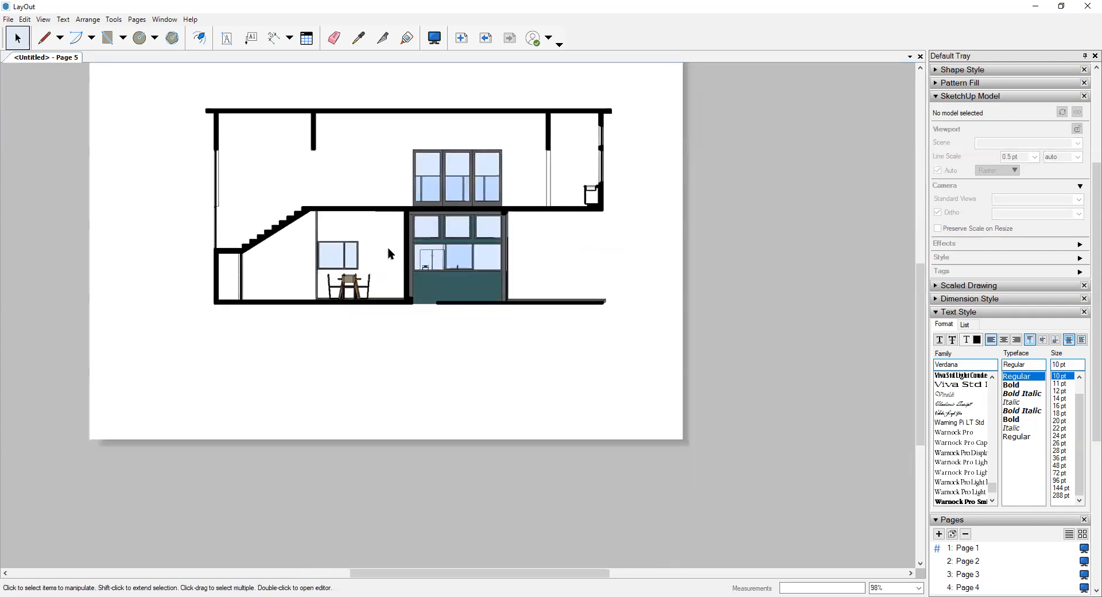
{"action": "left_click", "coordinate": [585, 179]}
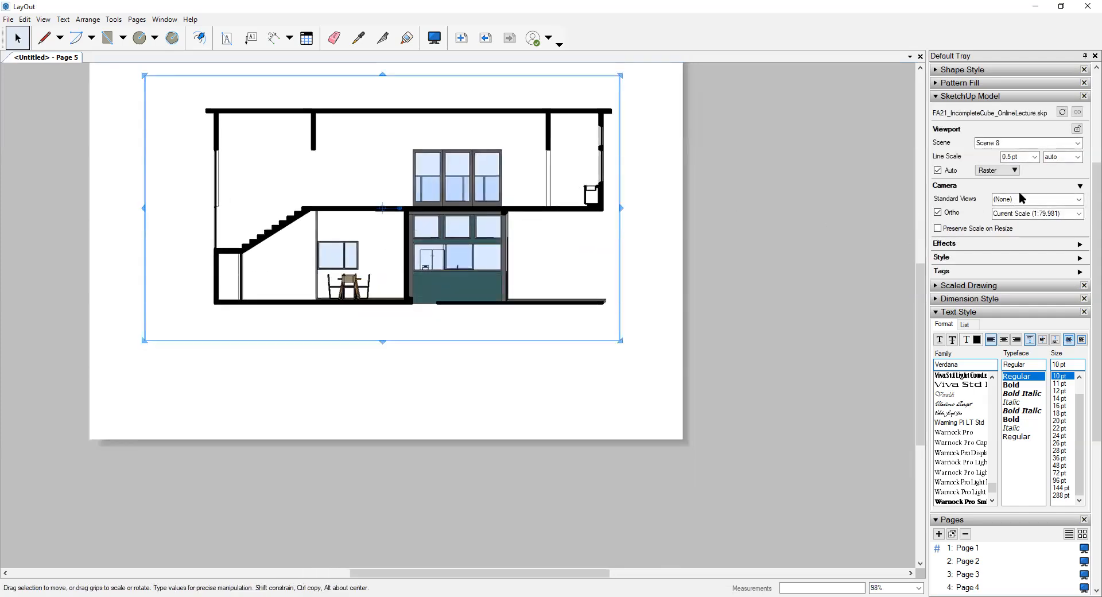
{"action": "scroll", "coordinate": [1059, 175], "scroll_direction": "up", "scroll_amount": 2}
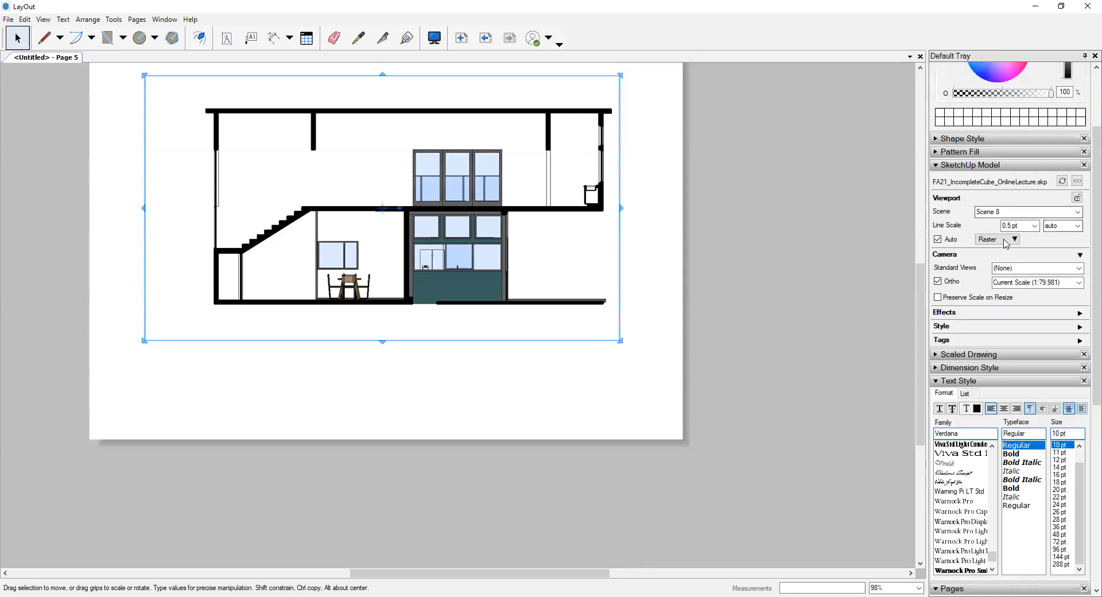
{"action": "left_click", "coordinate": [1035, 226]}
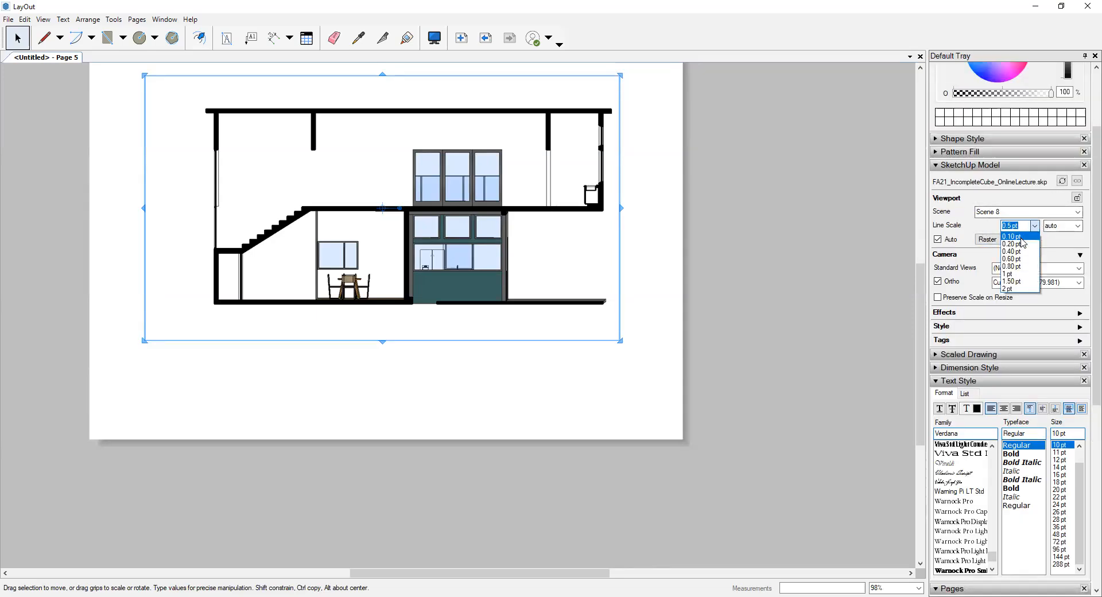
{"action": "left_click", "coordinate": [1006, 249]}
{"action": "left_click", "coordinate": [999, 239]}
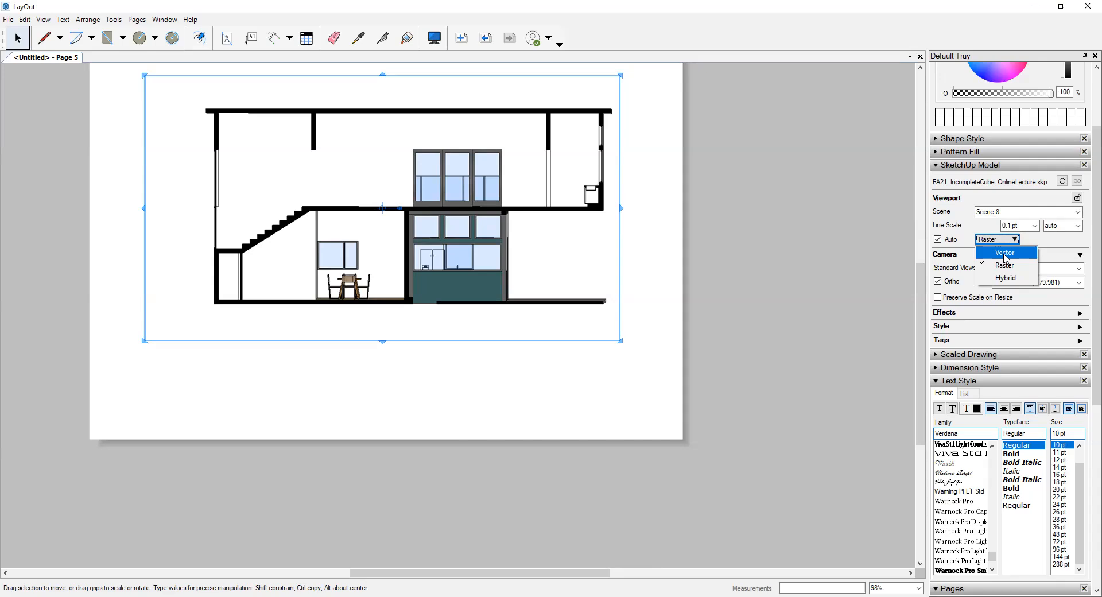
{"action": "left_click", "coordinate": [1006, 253]}
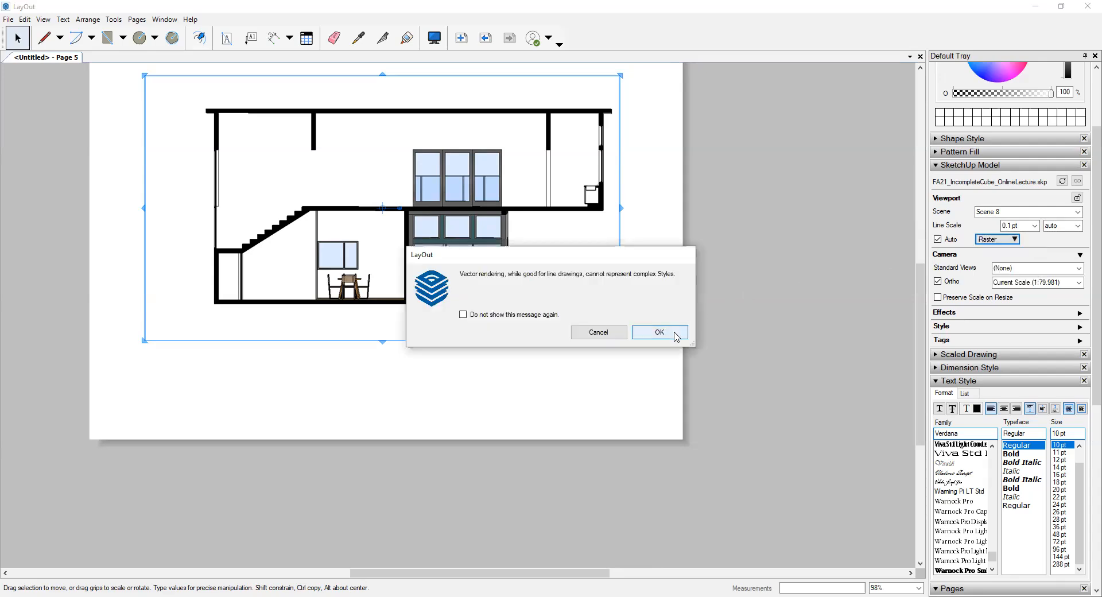
{"action": "key", "text": "Return"}
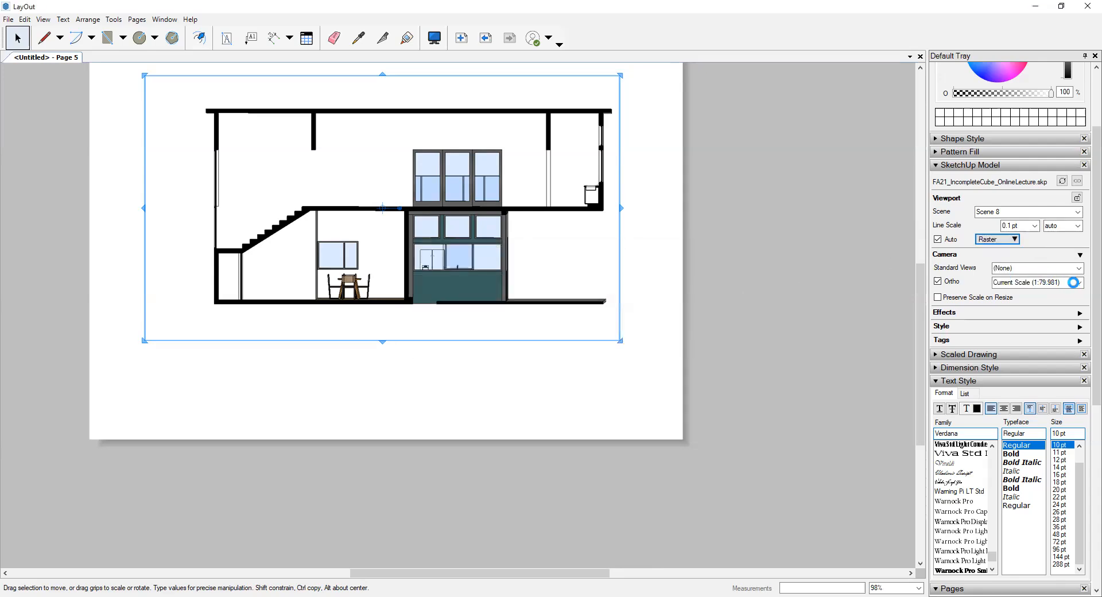
- Set the section viewport's scale to 1/8" = 1'-0" (1:96) with the scale preserved on resize
{"action": "left_click", "coordinate": [1078, 282]}
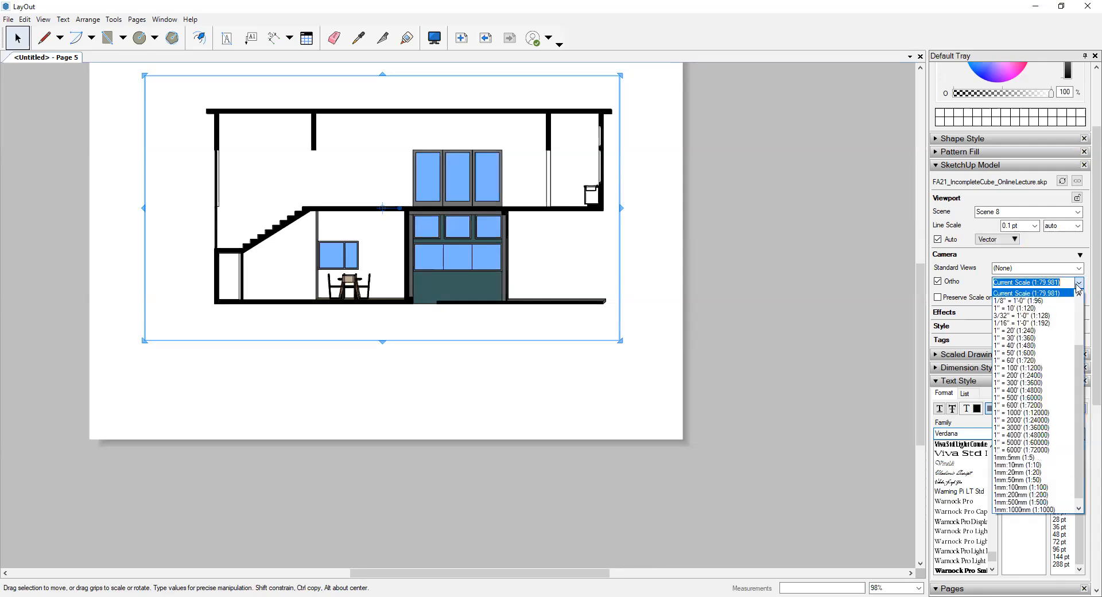
{"action": "left_click", "coordinate": [1036, 305]}
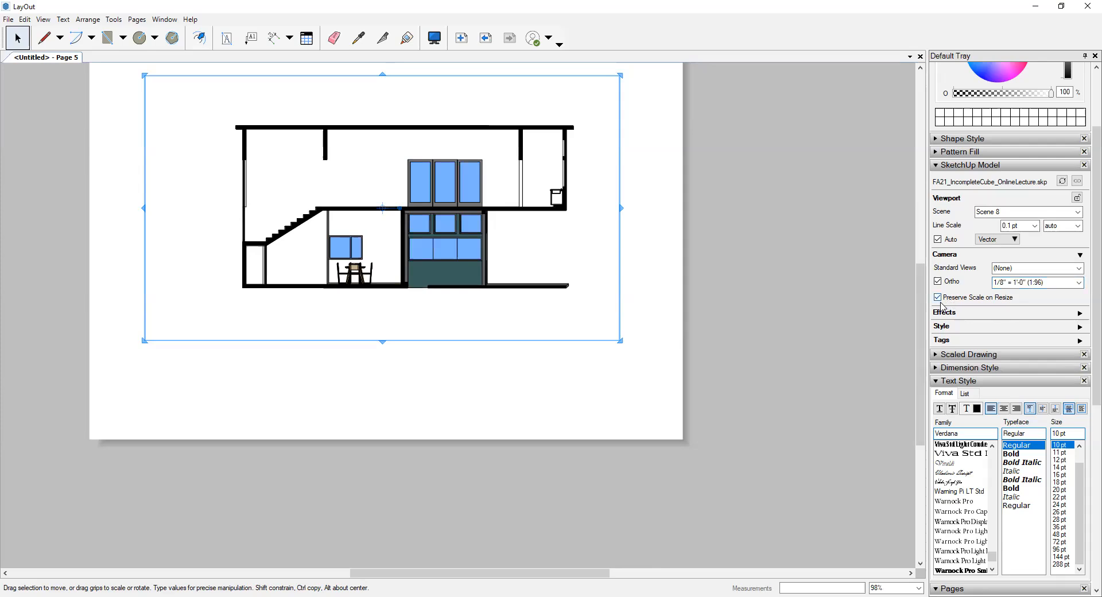
{"action": "left_click", "coordinate": [672, 242]}
- Start the Dimension tool, turn off Auto Scale and set the dimension scale to 1/8" = 1'-0" (1:96)
{"action": "scroll", "coordinate": [459, 140], "scroll_direction": "up", "scroll_amount": 5}
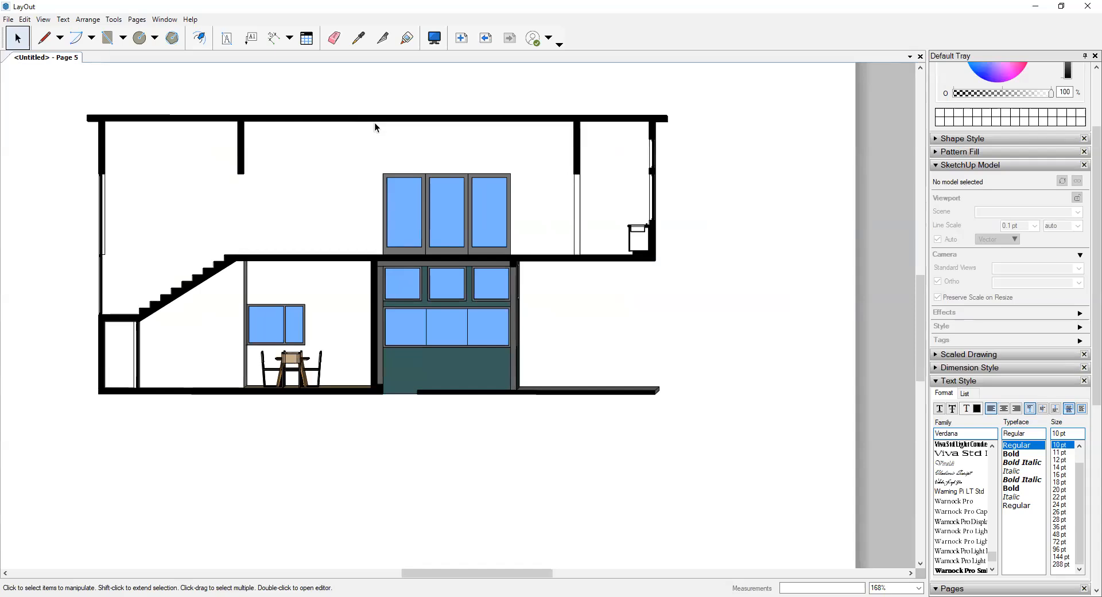
{"action": "left_click", "coordinate": [275, 36]}
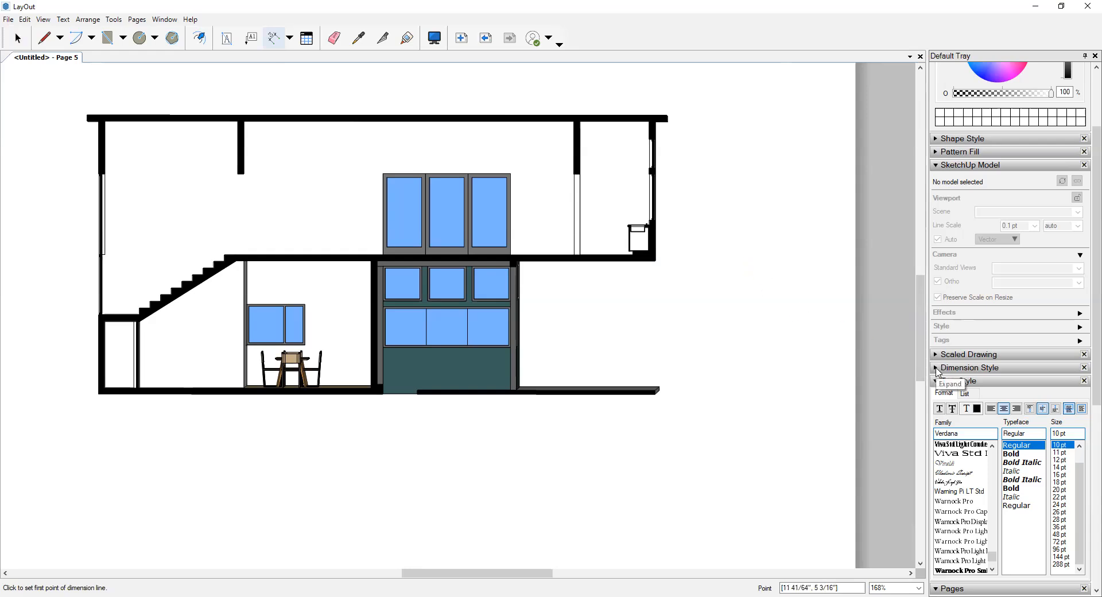
{"action": "left_click", "coordinate": [938, 368]}
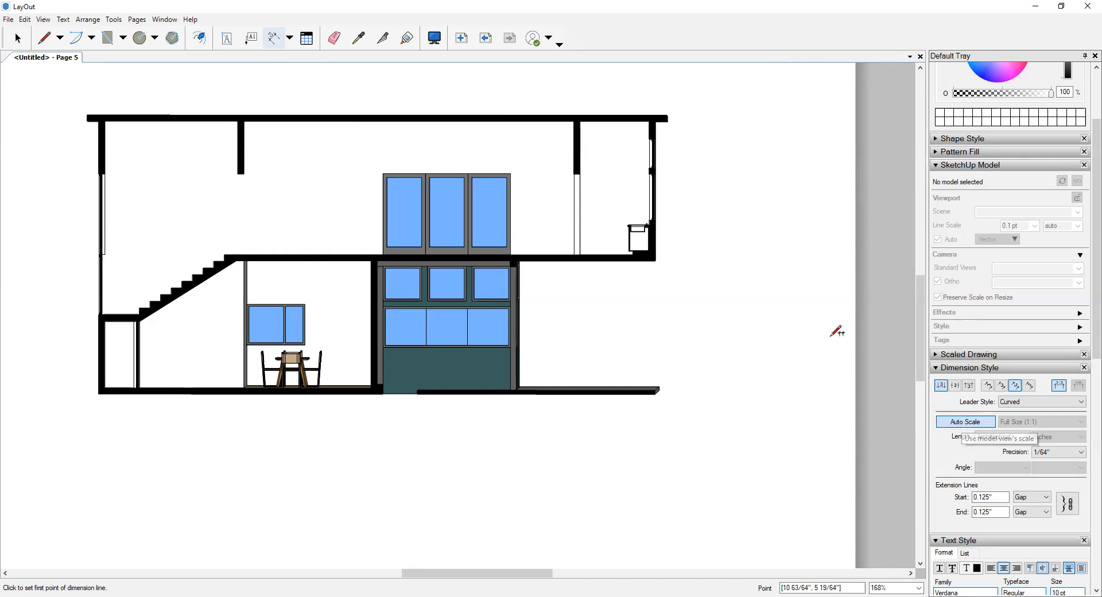
{"action": "middle_click_drag", "start_coordinate": [710, 163], "coordinate": [671, 173]}
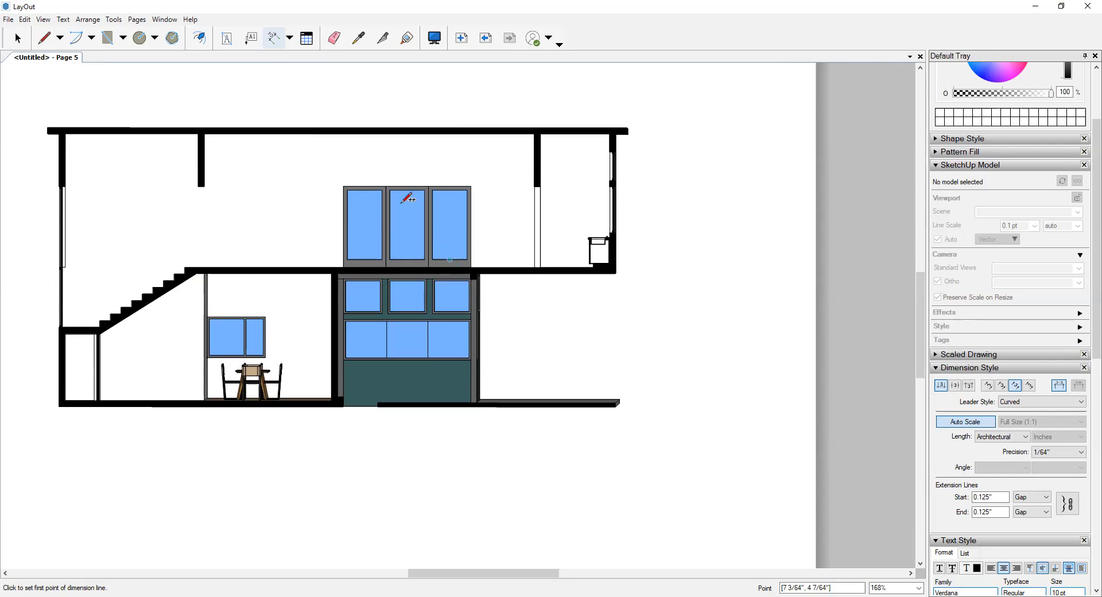
{"action": "mouse_move", "coordinate": [526, 211]}
{"action": "middle_mouse_down"}
{"action": "mouse_move", "coordinate": [547, 186]}
{"action": "mouse_move", "coordinate": [549, 201]}
{"action": "mouse_move", "coordinate": [533, 210]}
{"action": "middle_mouse_up"}
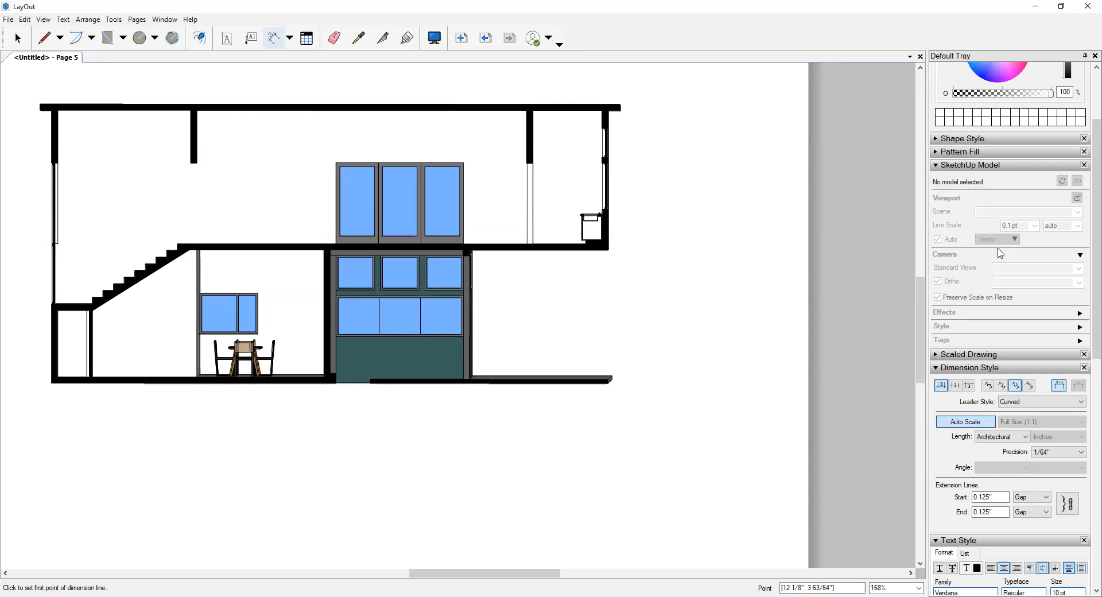
{"action": "left_click", "coordinate": [982, 423]}
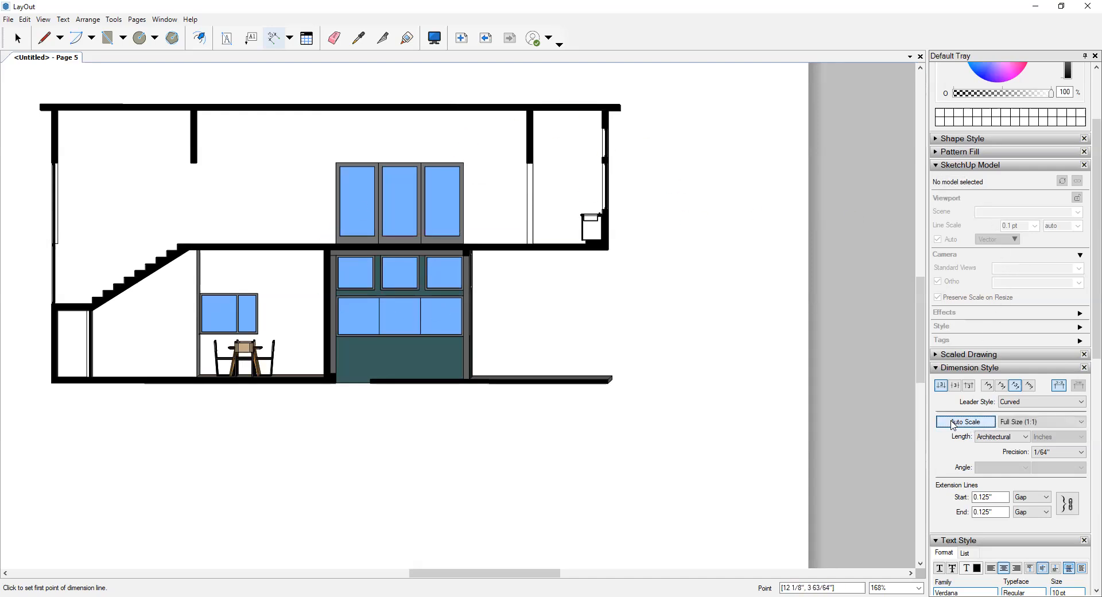
{"action": "left_click", "coordinate": [1042, 422]}
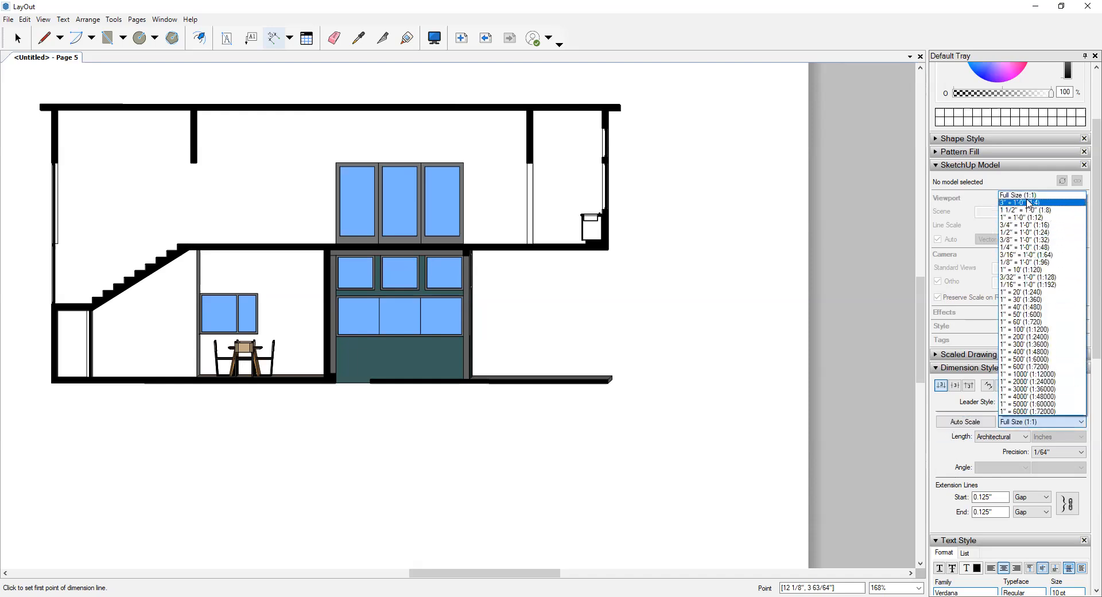
{"action": "left_click", "coordinate": [1017, 263]}
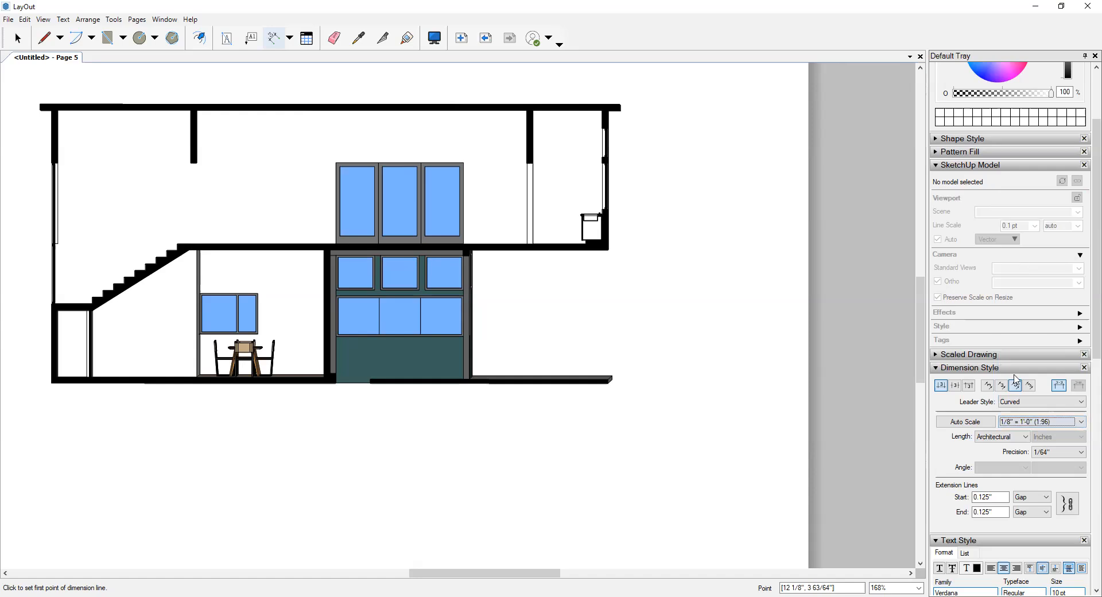
- Dimension the height of the upper-floor window group, placing the dimension line just beside its right edge
{"action": "scroll", "coordinate": [507, 171], "scroll_direction": "up", "scroll_amount": 3}
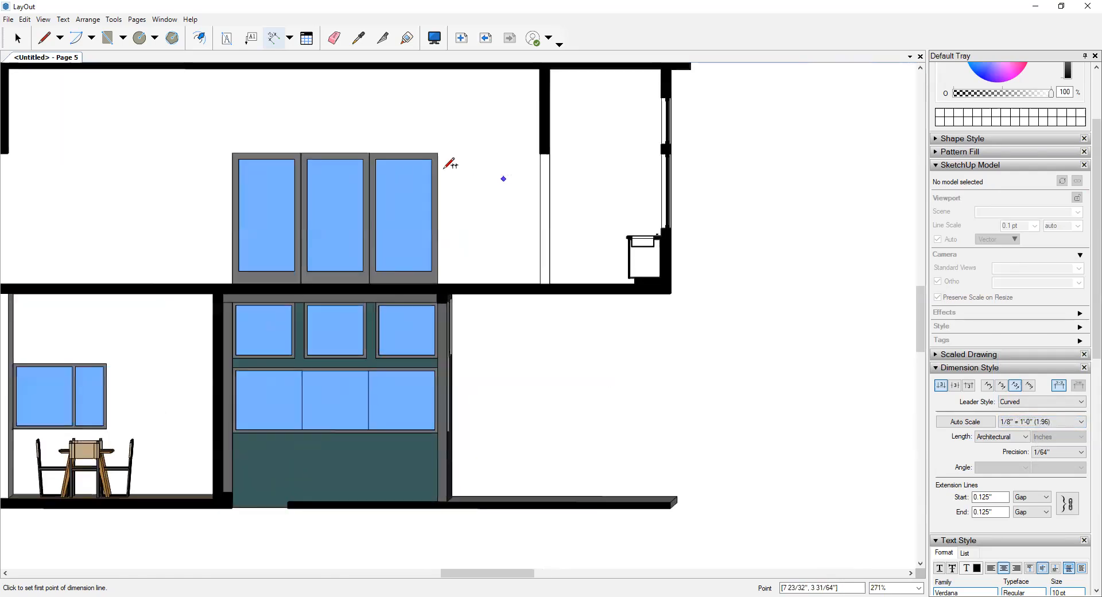
{"action": "left_click", "coordinate": [436, 148]}
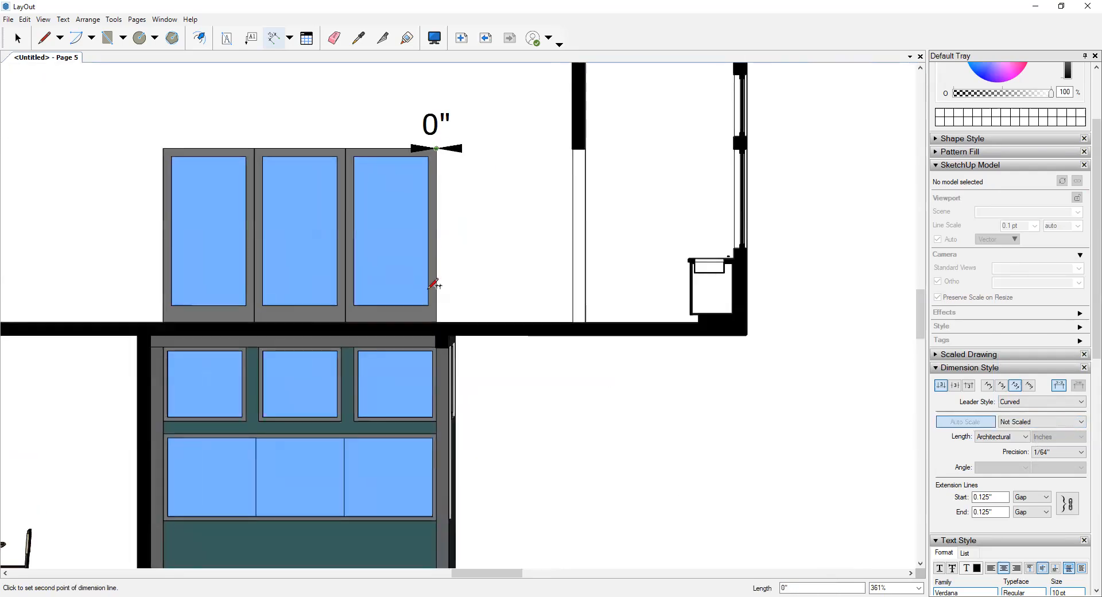
{"action": "left_click", "coordinate": [436, 322]}
{"action": "left_click", "coordinate": [505, 291]}
{"action": "scroll", "coordinate": [660, 231], "scroll_direction": "down", "scroll_amount": 2}
{"action": "scroll", "coordinate": [658, 236], "scroll_direction": "down", "scroll_amount": 3}
{"action": "middle_click_drag", "start_coordinate": [577, 292], "coordinate": [606, 283]}
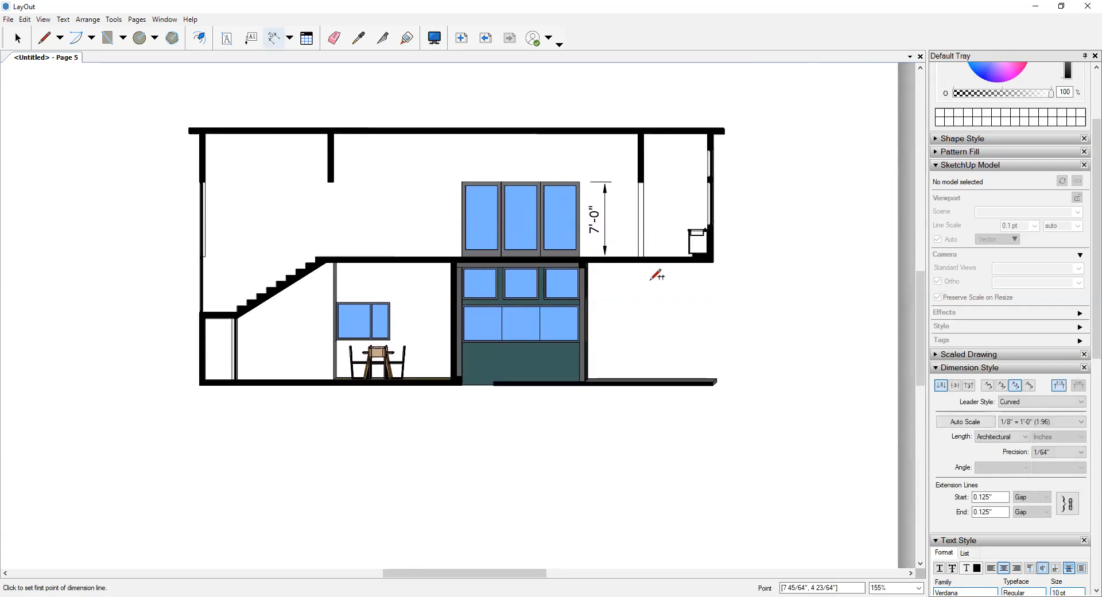
{"action": "scroll", "coordinate": [591, 124], "scroll_direction": "up", "scroll_amount": 3}
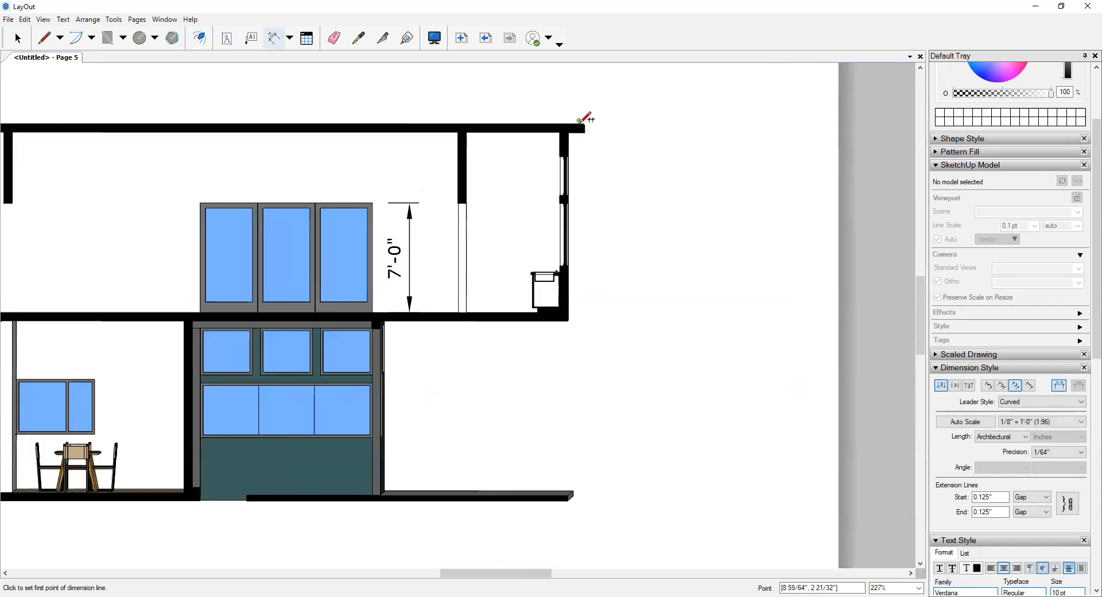
{"action": "left_click", "coordinate": [580, 124]}
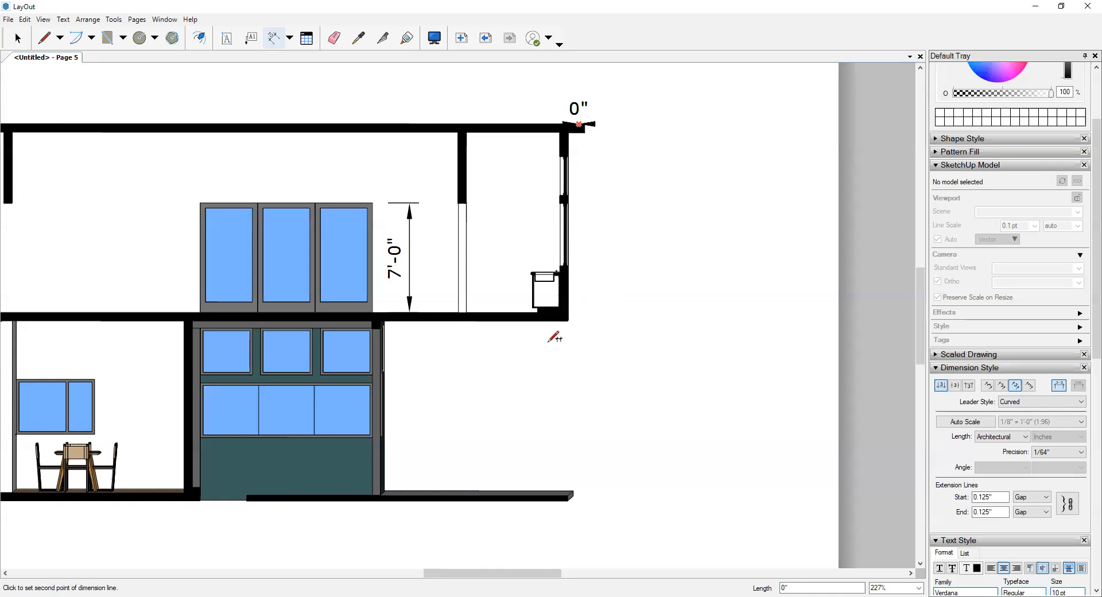
{"action": "scroll", "coordinate": [574, 333], "scroll_direction": "down", "scroll_amount": 2}
{"action": "scroll", "coordinate": [571, 453], "scroll_direction": "up", "scroll_amount": 1}
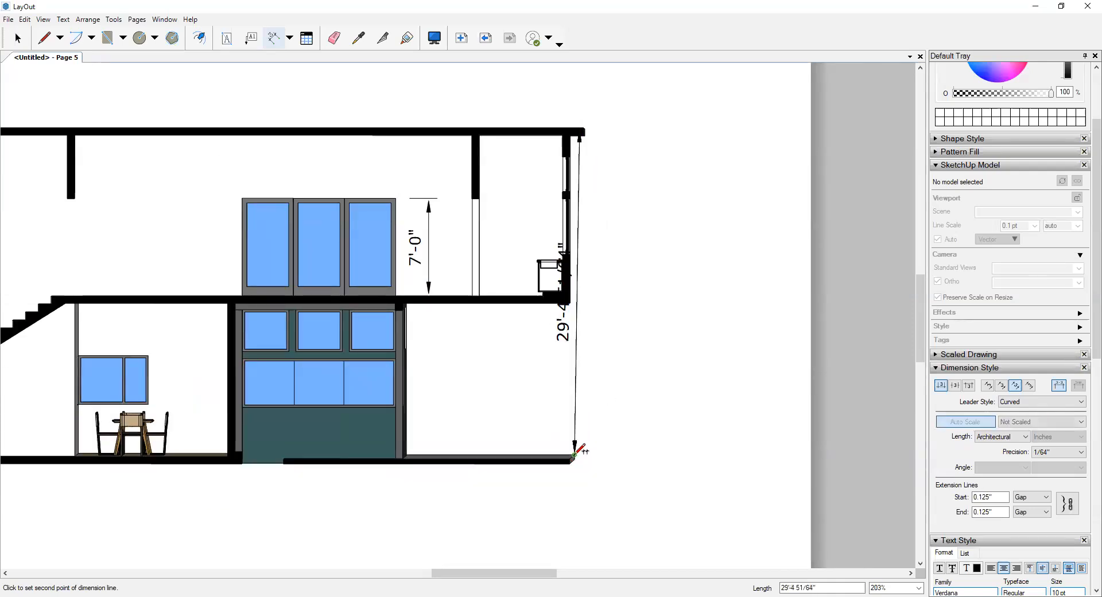
{"action": "left_click", "coordinate": [575, 456]}
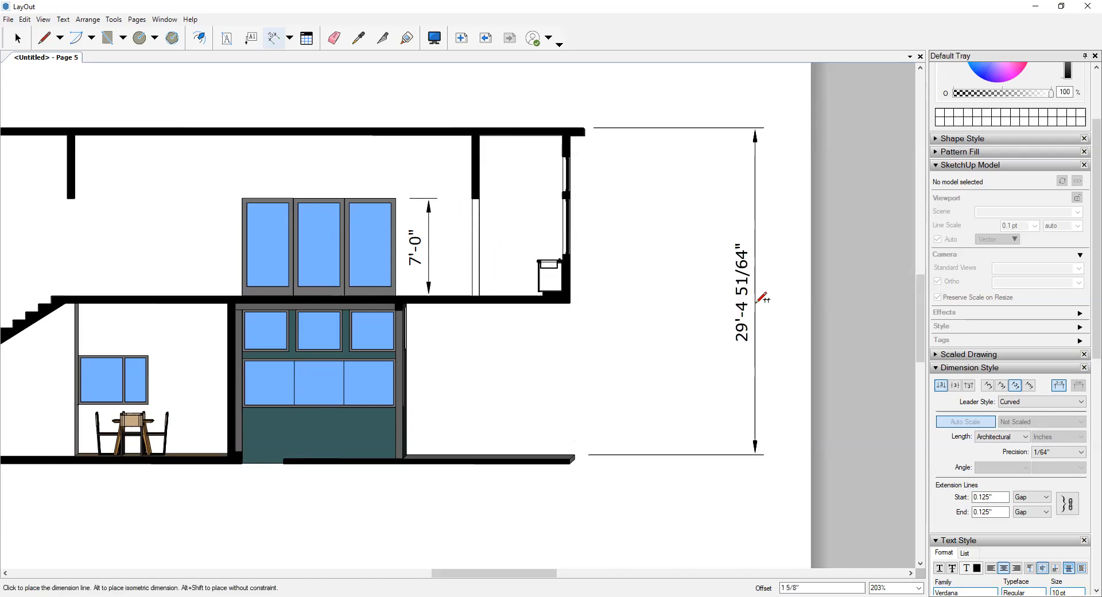
{"action": "key", "text": "Escape"}
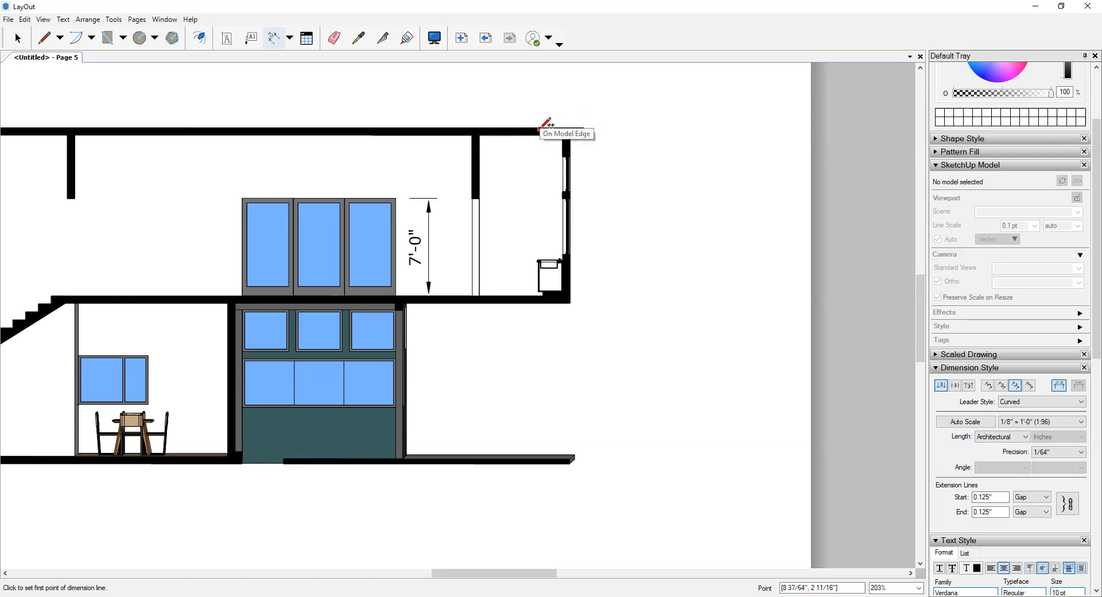
{"action": "left_click", "coordinate": [540, 129]}
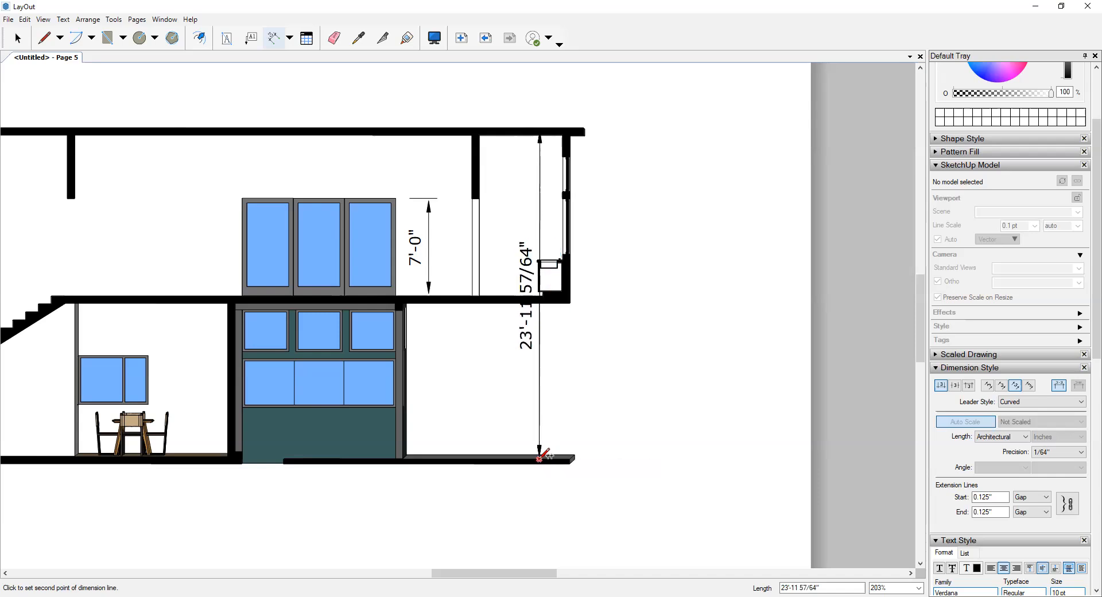
{"action": "key", "text": "Escape"}
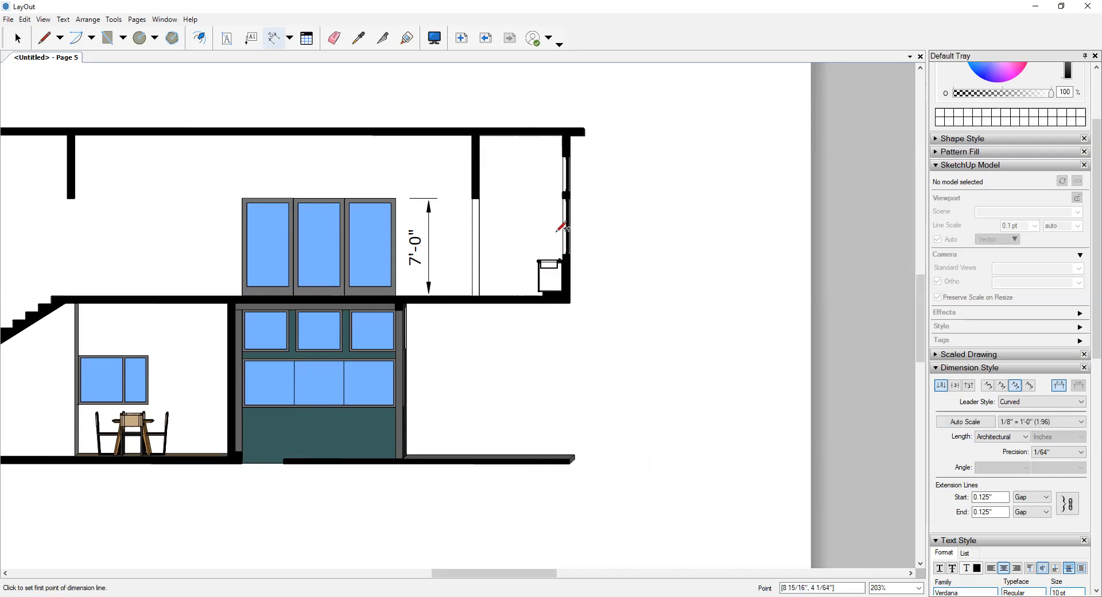
- Set the dimension precision to 1/8" and dimension the overall height from roof top to ground slab, placing the line beyond the roof's right end
{"action": "left_click", "coordinate": [1084, 456]}
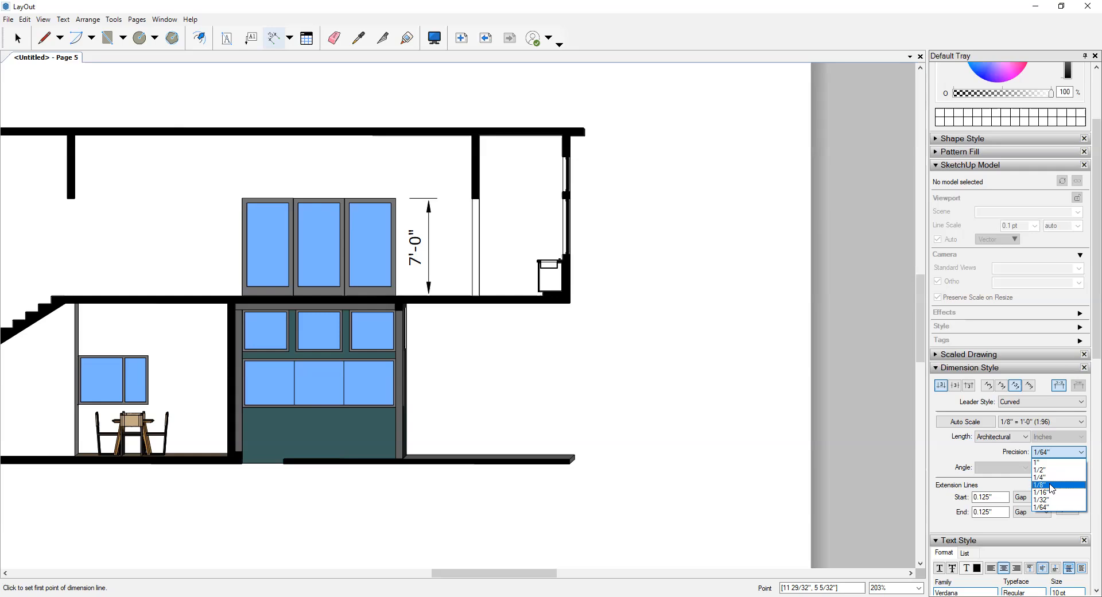
{"action": "left_click", "coordinate": [1052, 486]}
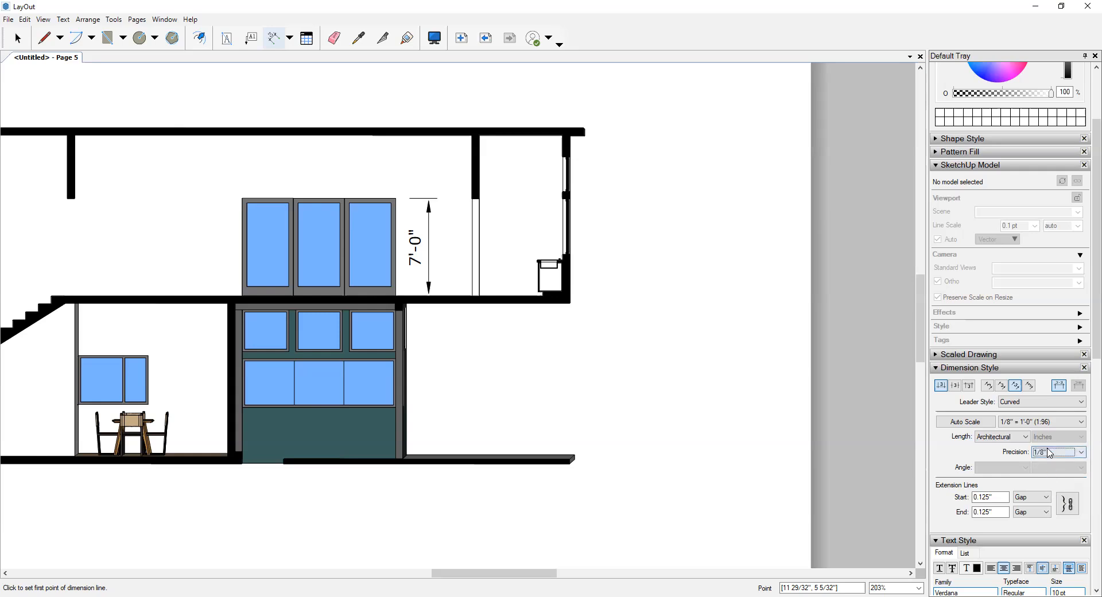
{"action": "left_click", "coordinate": [539, 128]}
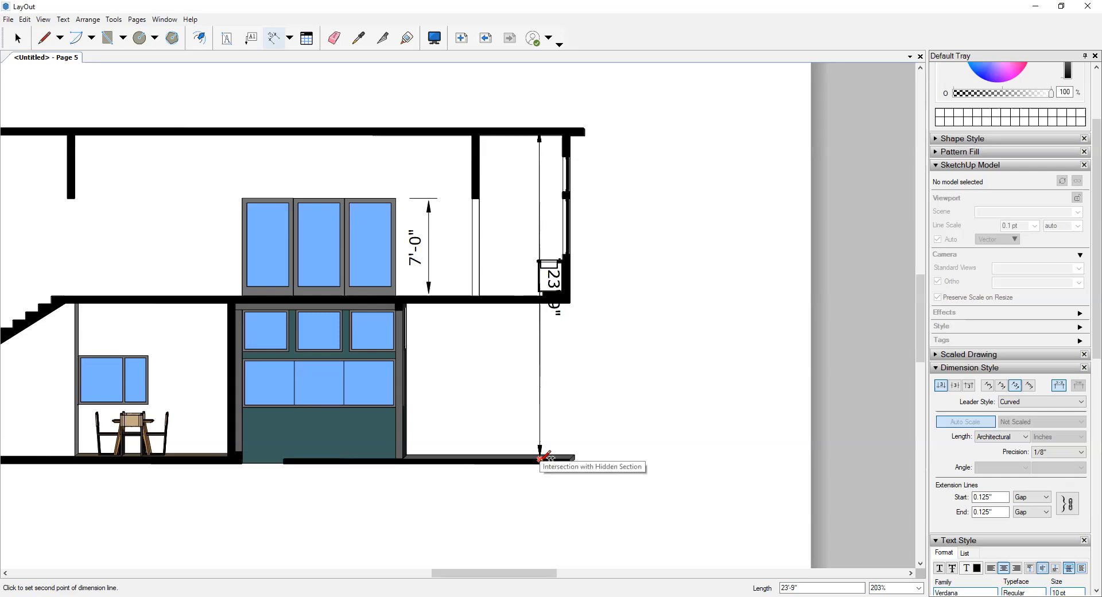
{"action": "left_click", "coordinate": [540, 458]}
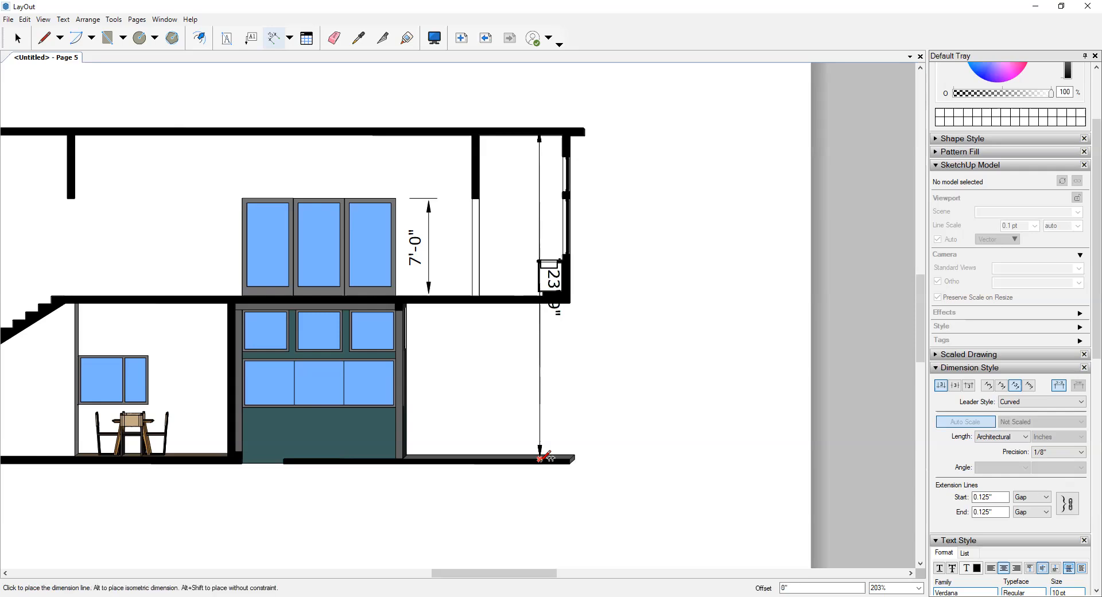
{"action": "left_click", "coordinate": [624, 434]}
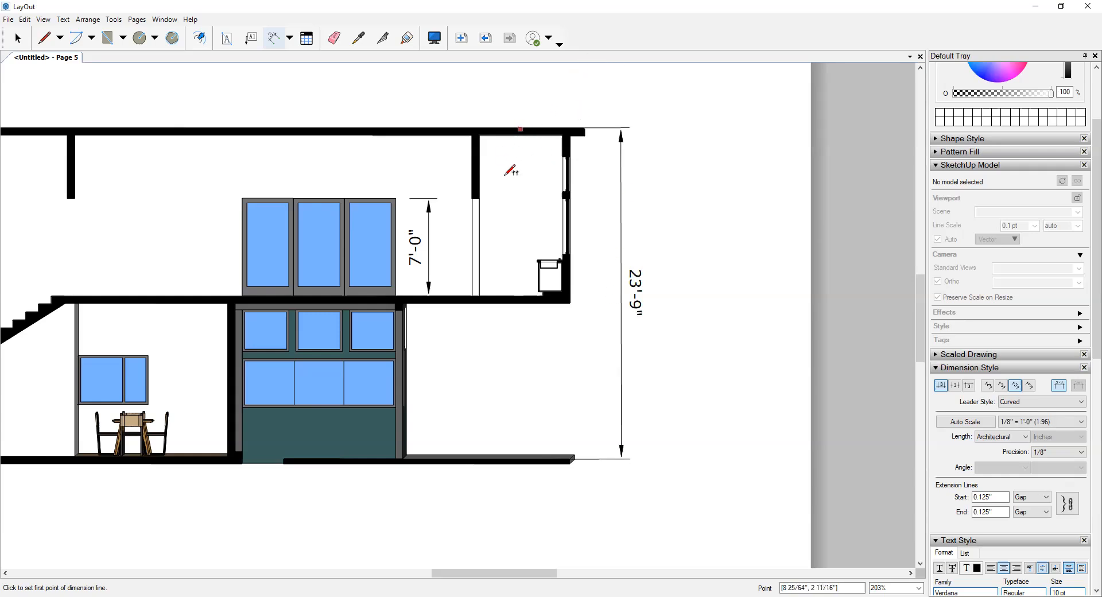
- Dimension the height from the upper-floor slab to the ground slab below the overhang, placing the line inside the overall height dimension
{"action": "scroll", "coordinate": [508, 172], "scroll_direction": "down", "scroll_amount": 1}
{"action": "scroll", "coordinate": [454, 321], "scroll_direction": "up", "scroll_amount": 1}
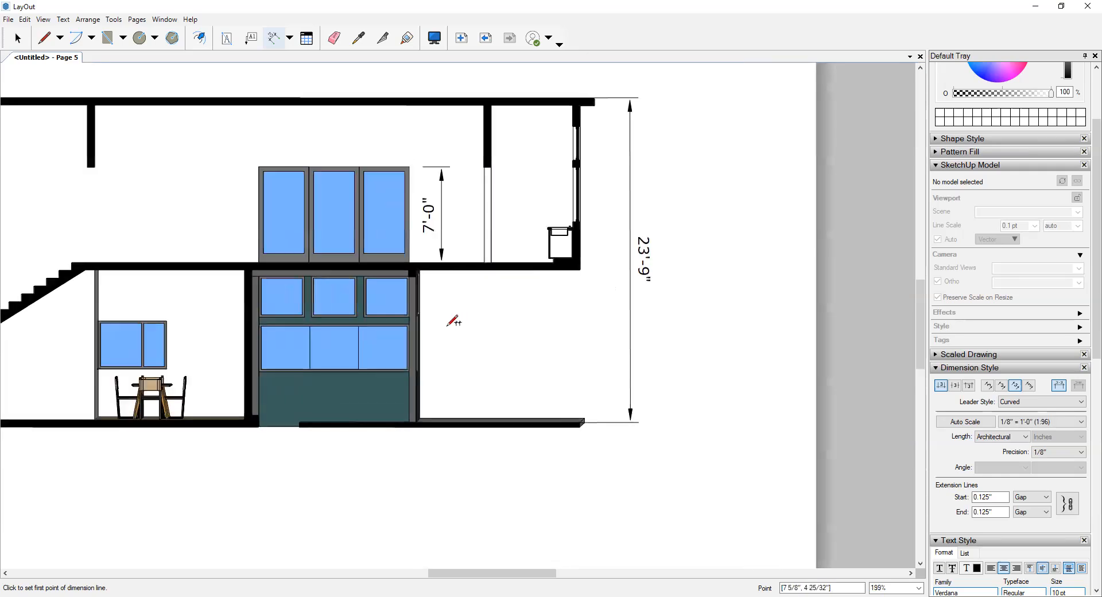
{"action": "mouse_move", "coordinate": [448, 320]}
{"action": "middle_mouse_down"}
{"action": "mouse_move", "coordinate": [625, 275]}
{"action": "mouse_move", "coordinate": [521, 357]}
{"action": "mouse_move", "coordinate": [430, 378]}
{"action": "middle_mouse_up"}
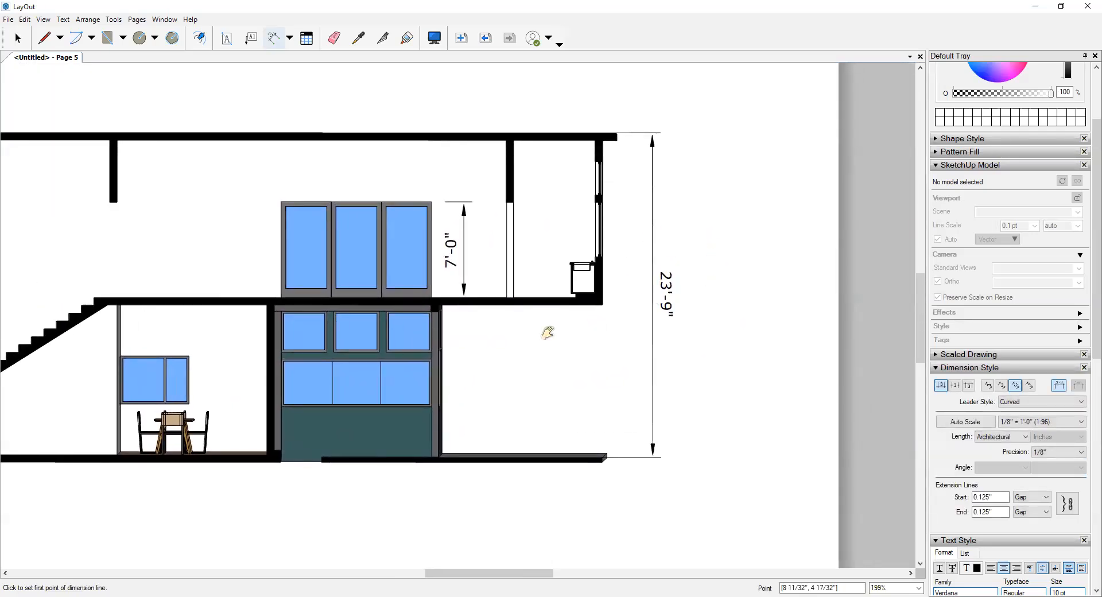
{"action": "middle_click_drag", "start_coordinate": [544, 265], "coordinate": [556, 220]}
{"action": "left_click", "coordinate": [536, 257]}
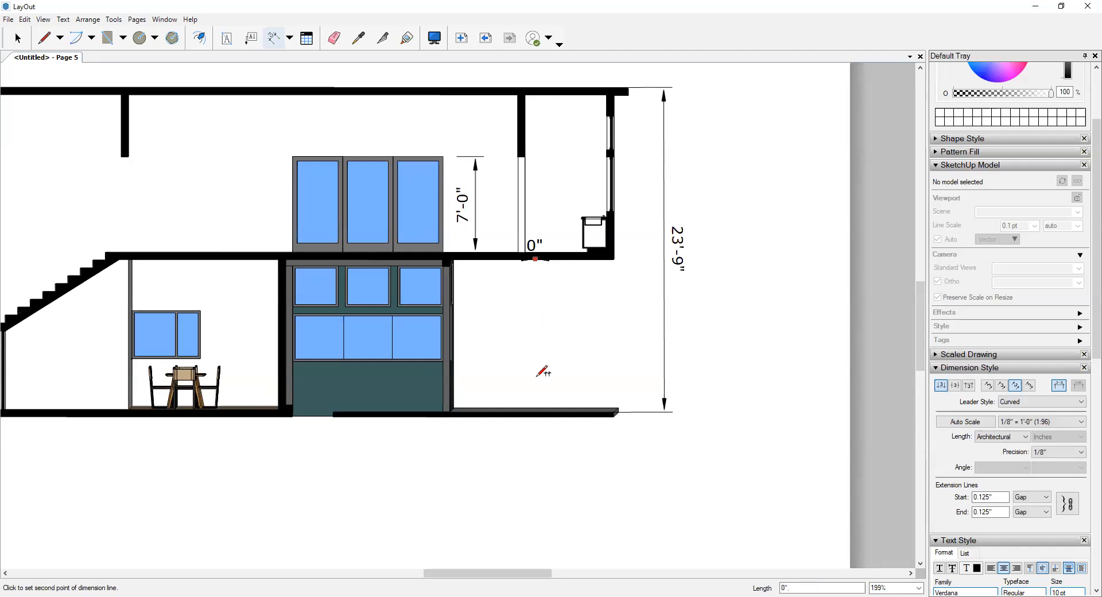
{"action": "left_click", "coordinate": [535, 411]}
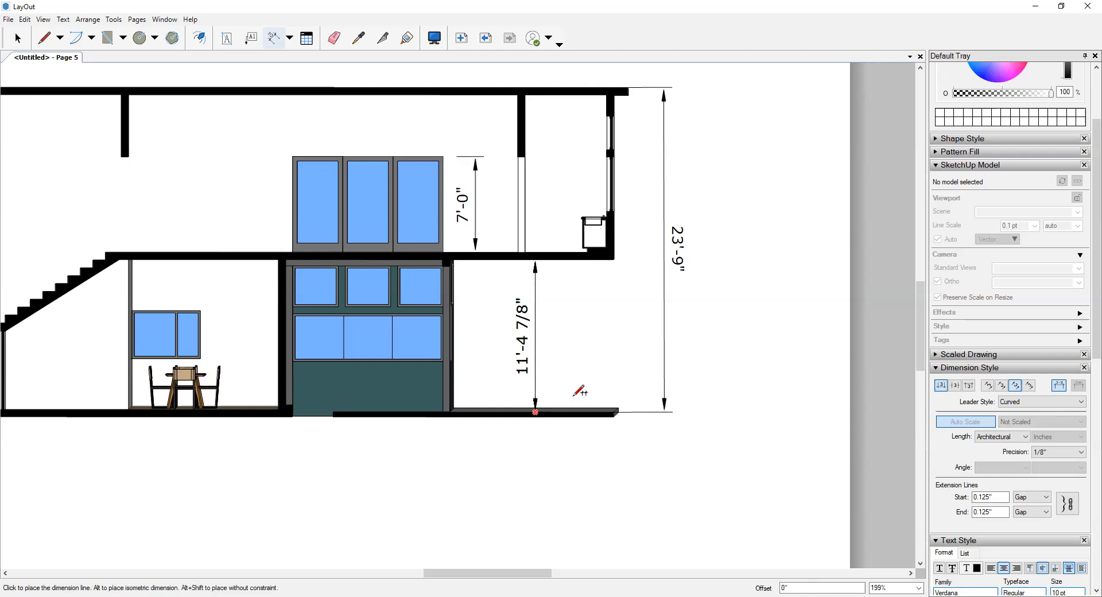
{"action": "left_click", "coordinate": [603, 381]}
{"action": "scroll", "coordinate": [580, 330], "scroll_direction": "down", "scroll_amount": 2}
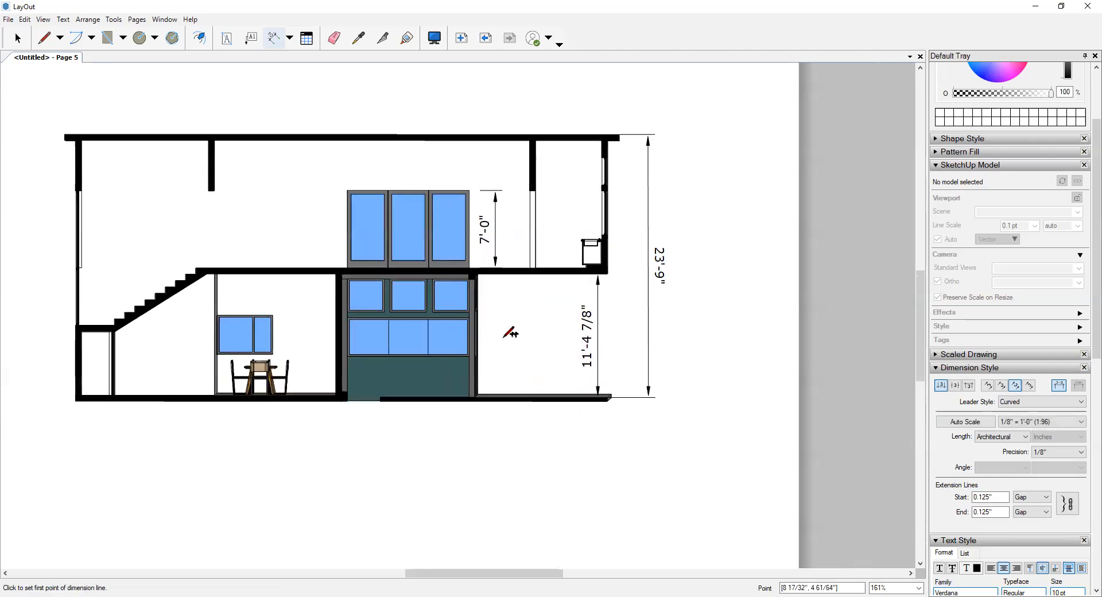
{"action": "scroll", "coordinate": [376, 196], "scroll_direction": "up", "scroll_amount": 3}
{"action": "left_click", "coordinate": [371, 194]}
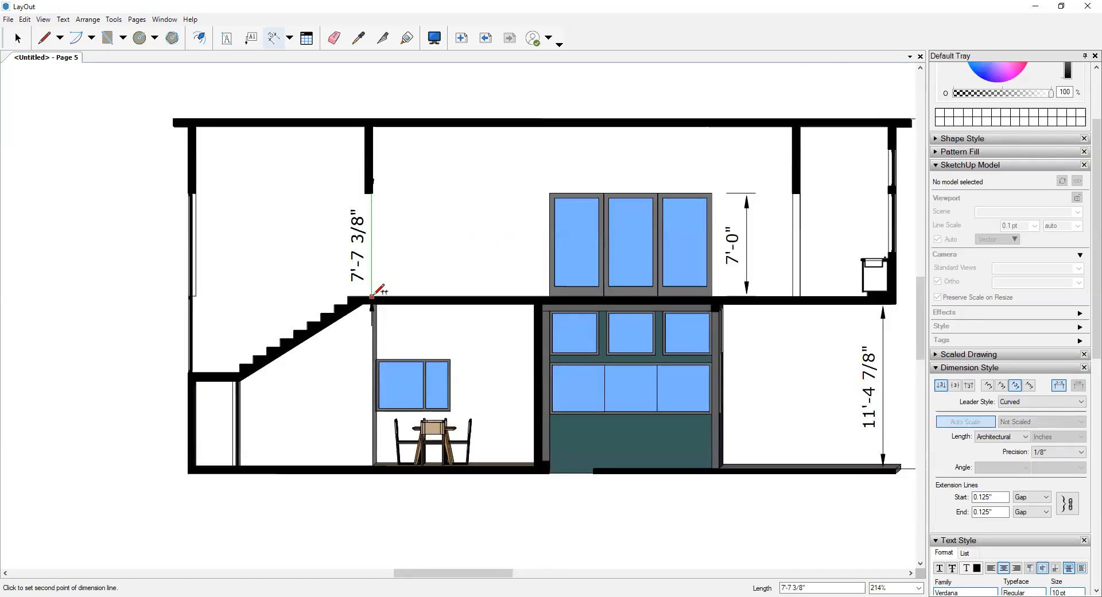
{"action": "scroll", "coordinate": [373, 295], "scroll_direction": "up", "scroll_amount": 1}
{"action": "left_click", "coordinate": [372, 296]}
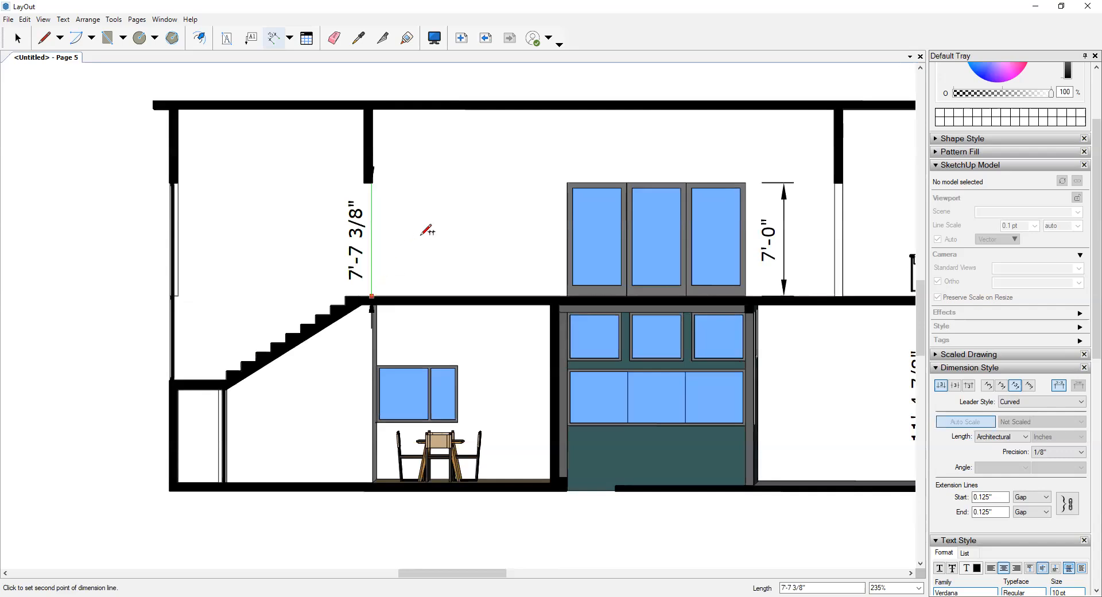
{"action": "key", "text": "Escape"}
{"action": "scroll", "coordinate": [378, 183], "scroll_direction": "up", "scroll_amount": 4}
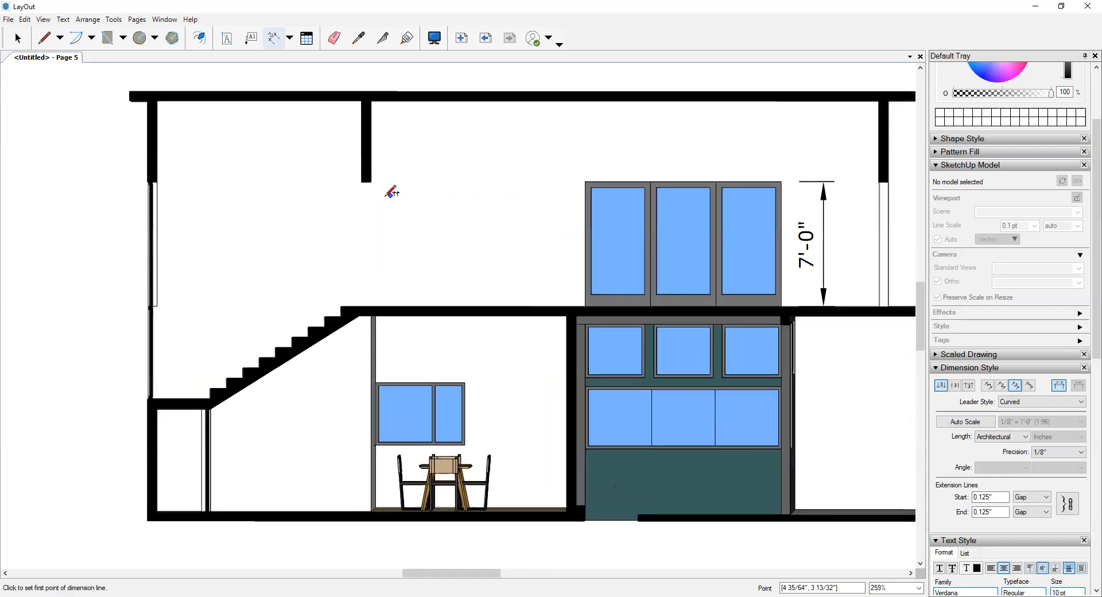
{"action": "scroll", "coordinate": [362, 180], "scroll_direction": "up", "scroll_amount": 10}
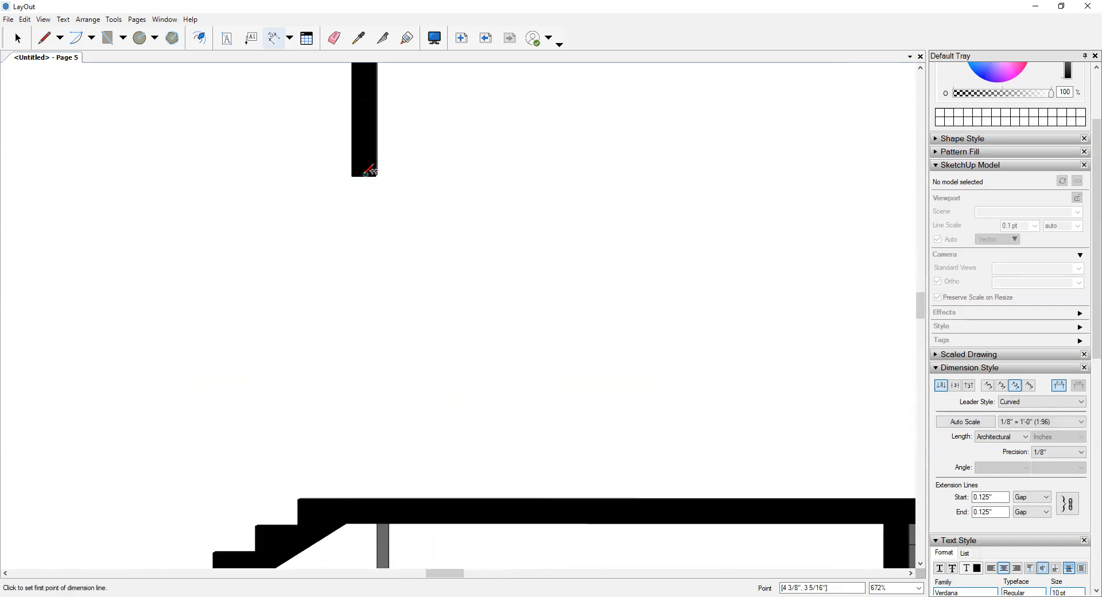
{"action": "scroll", "coordinate": [366, 173], "scroll_direction": "up", "scroll_amount": 4}
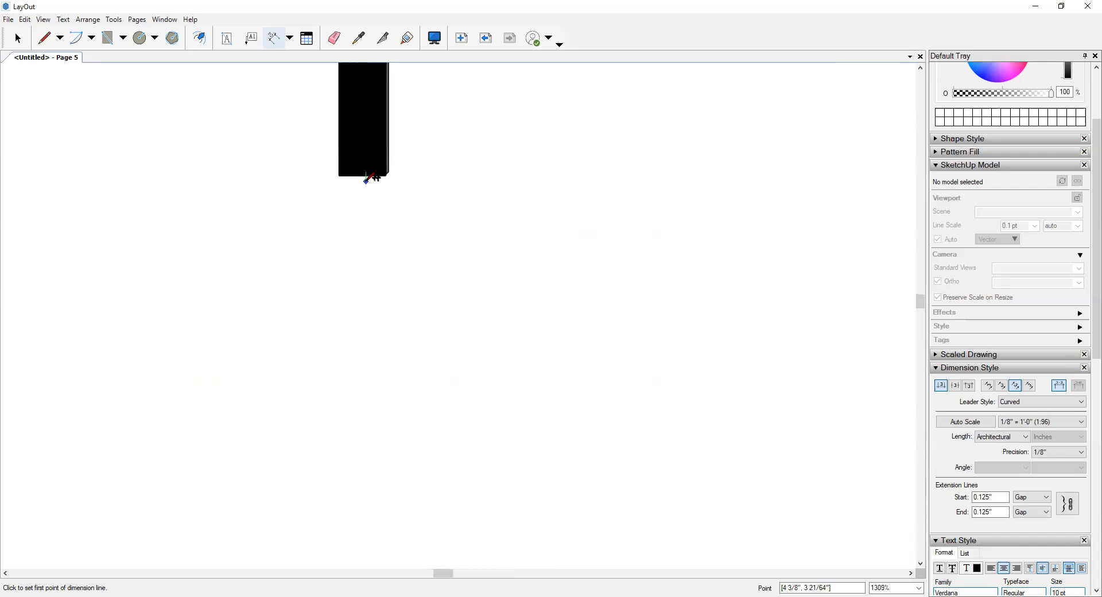
{"action": "left_click", "coordinate": [365, 174]}
{"action": "scroll", "coordinate": [373, 241], "scroll_direction": "down", "scroll_amount": 10}
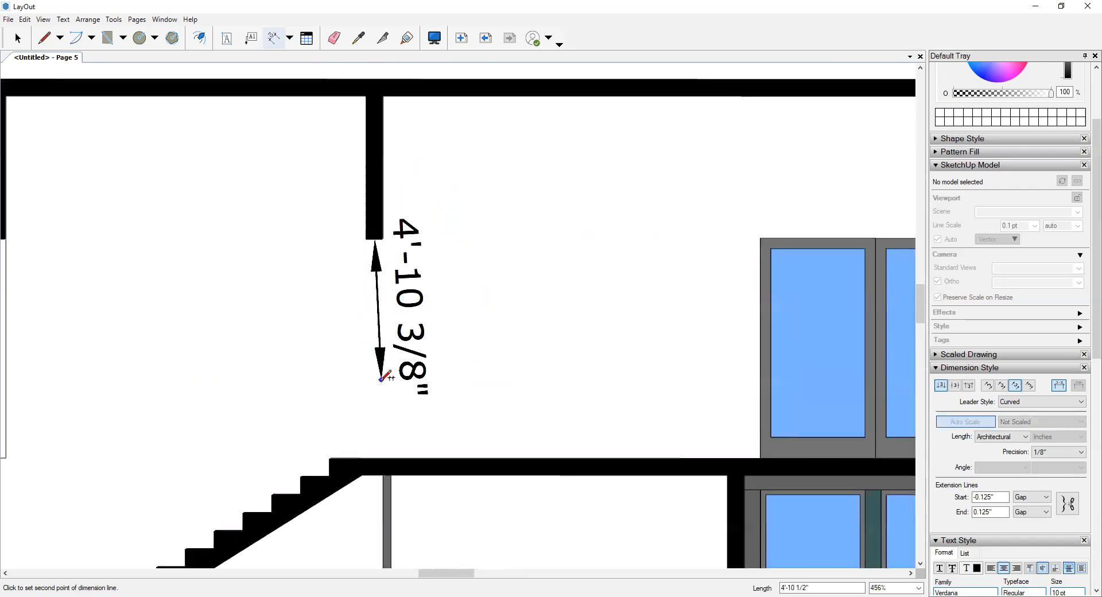
{"action": "scroll", "coordinate": [382, 378], "scroll_direction": "down", "scroll_amount": 2}
{"action": "left_click", "coordinate": [378, 443]}
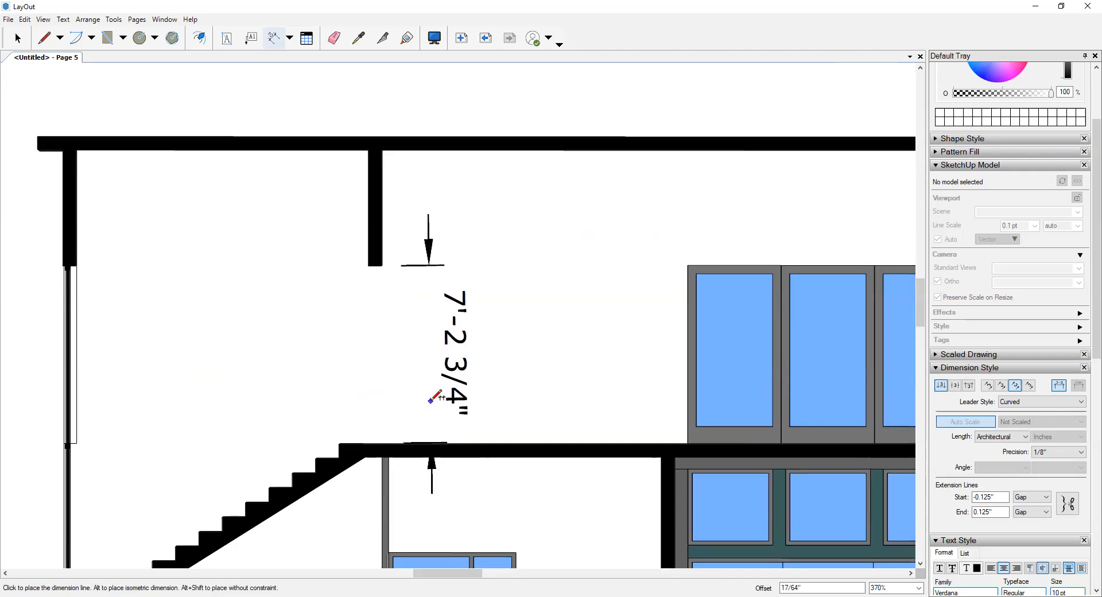
{"action": "left_click", "coordinate": [437, 403]}
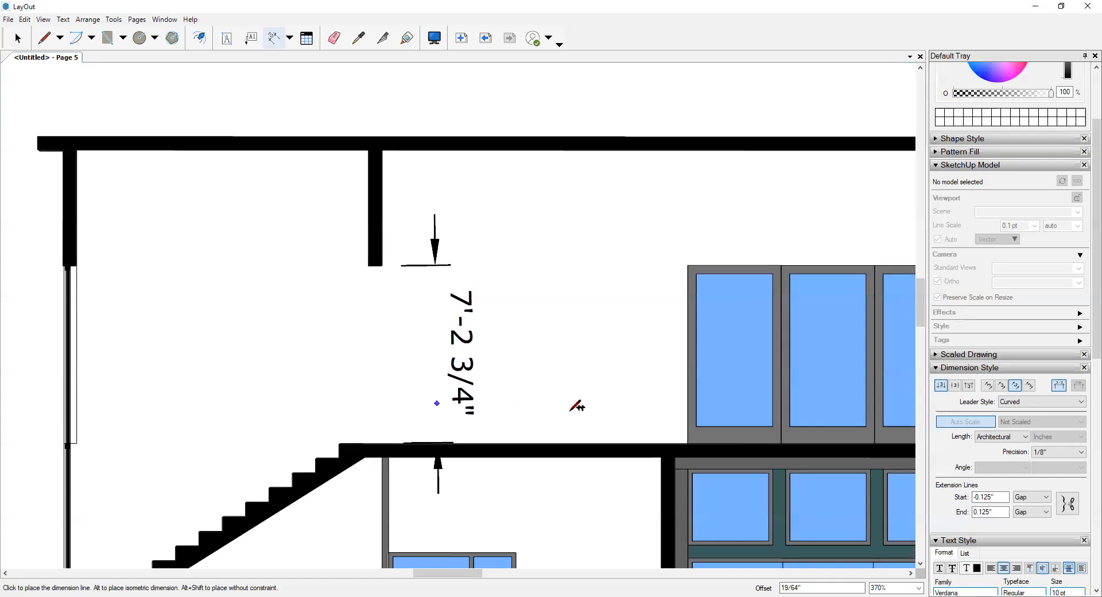
{"action": "key", "text": "Escape"}
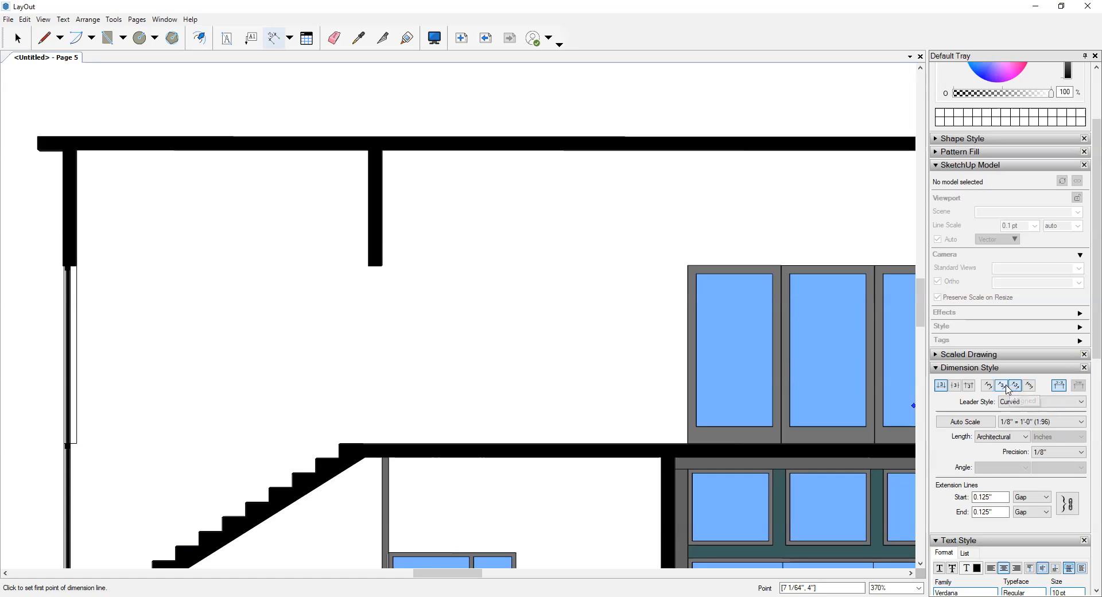
{"action": "left_click", "coordinate": [1014, 390]}
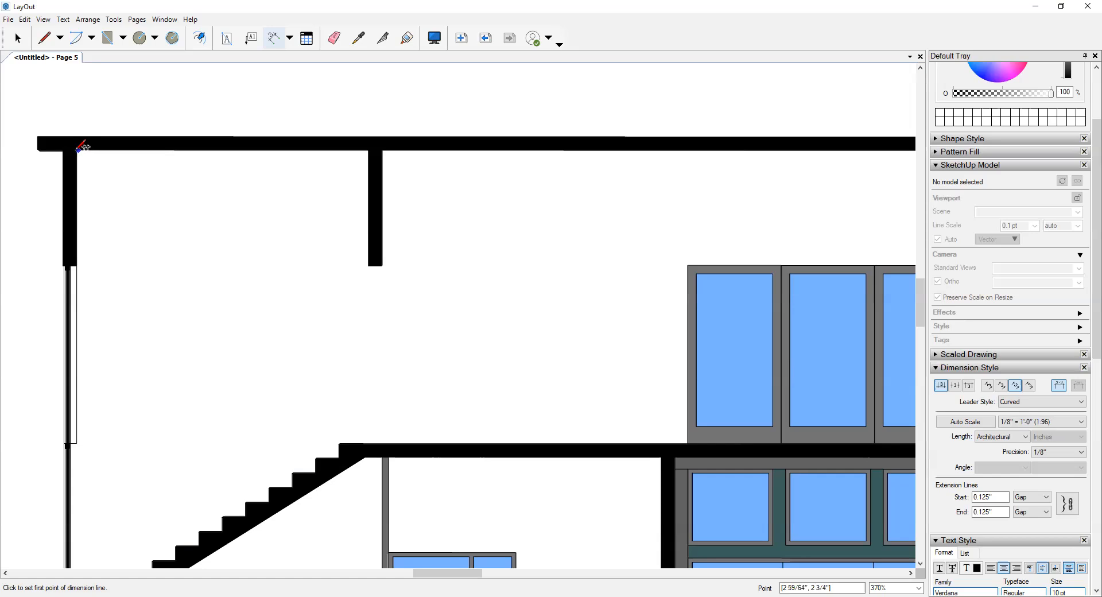
{"action": "left_click", "coordinate": [76, 150]}
{"action": "scroll", "coordinate": [157, 248], "scroll_direction": "down", "scroll_amount": 1}
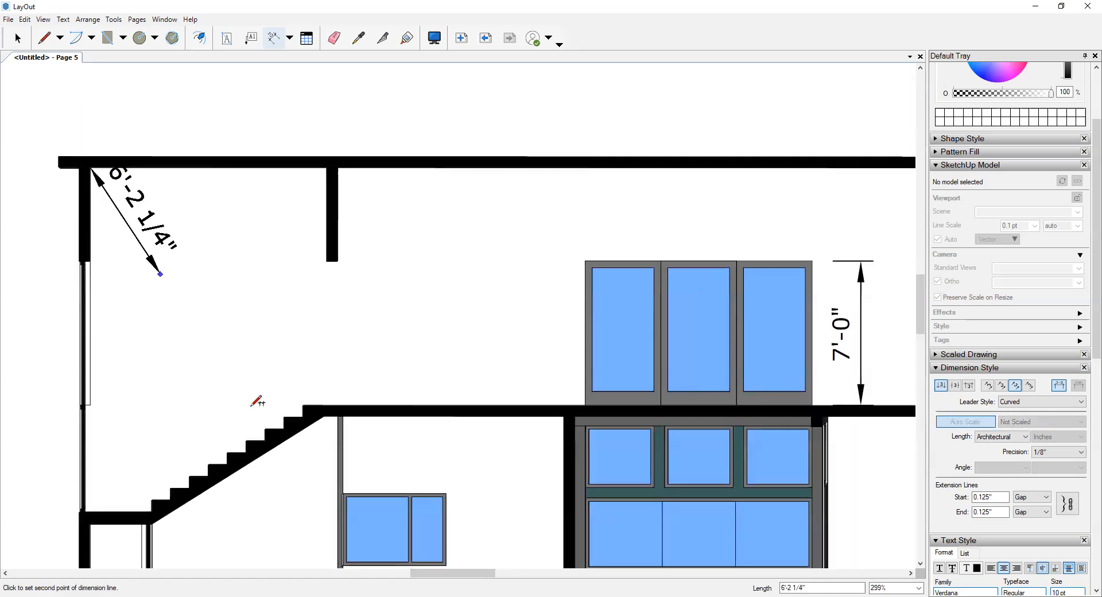
{"action": "middle_click_drag", "start_coordinate": [197, 473], "coordinate": [262, 427]}
{"action": "left_click", "coordinate": [256, 434]}
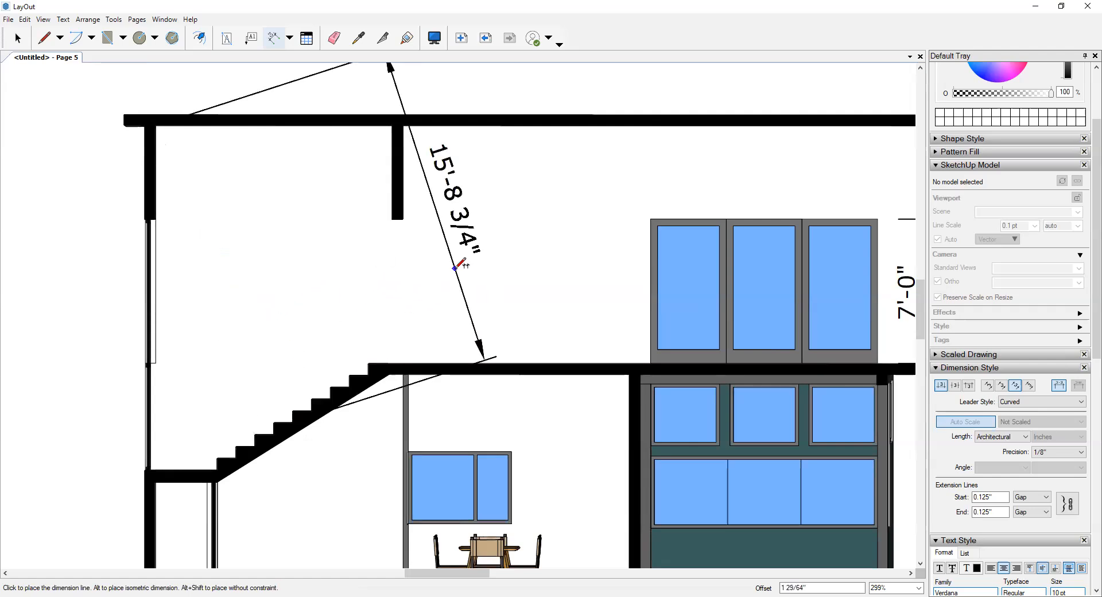
{"action": "left_click", "coordinate": [304, 372]}
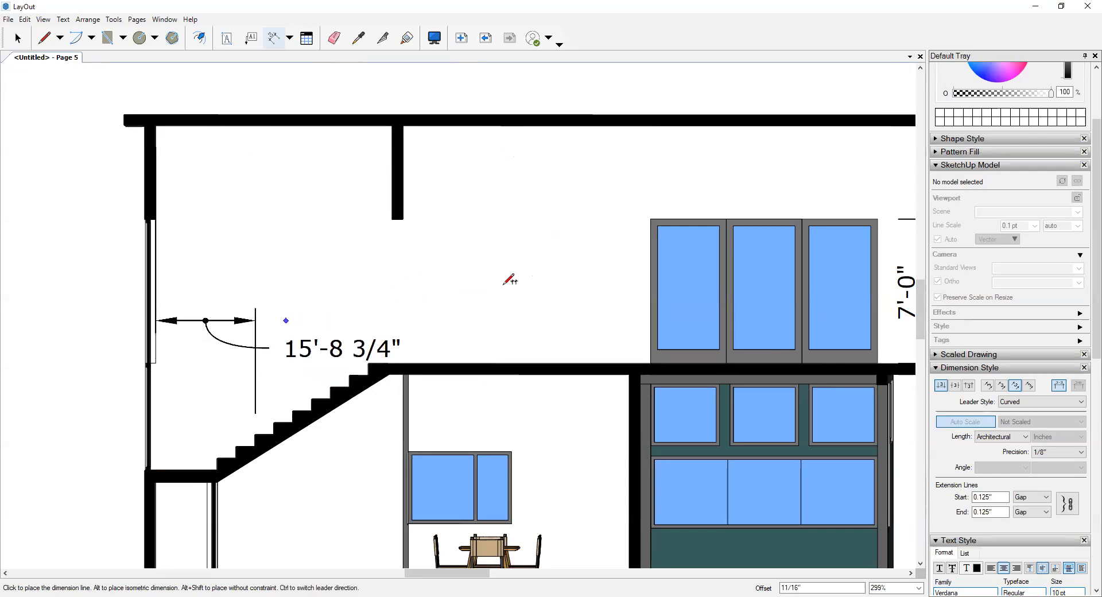
{"action": "key", "text": "Escape"}
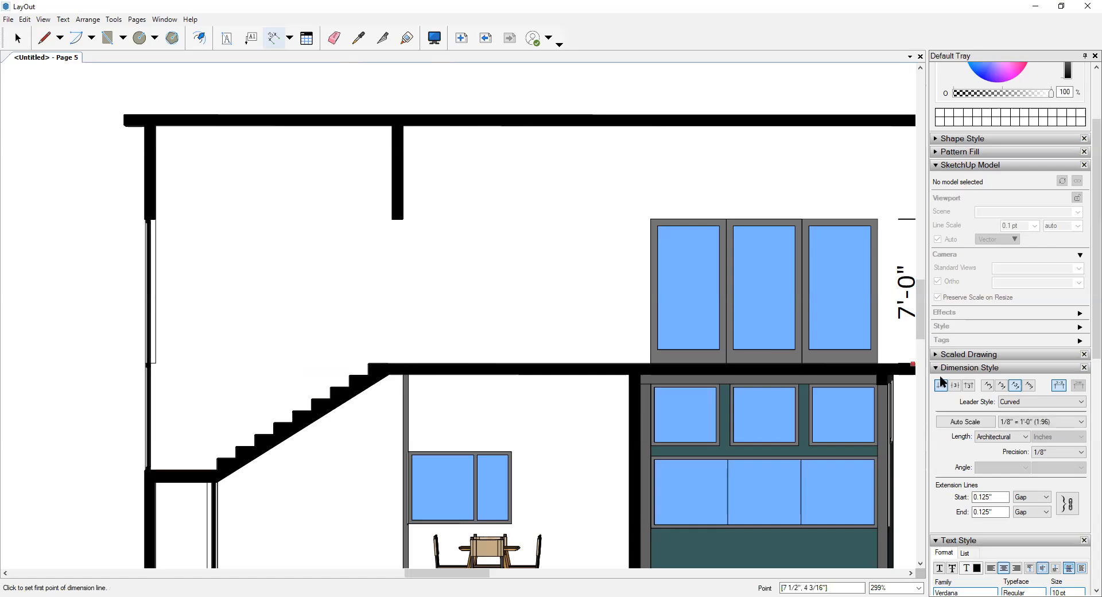
- Switch the dimension text alignment to Vertical and dimension the height from the upper floor to the hanging wall's lower edge near the stairs
{"action": "left_click", "coordinate": [988, 386]}
{"action": "scroll", "coordinate": [400, 216], "scroll_direction": "up", "scroll_amount": 1}
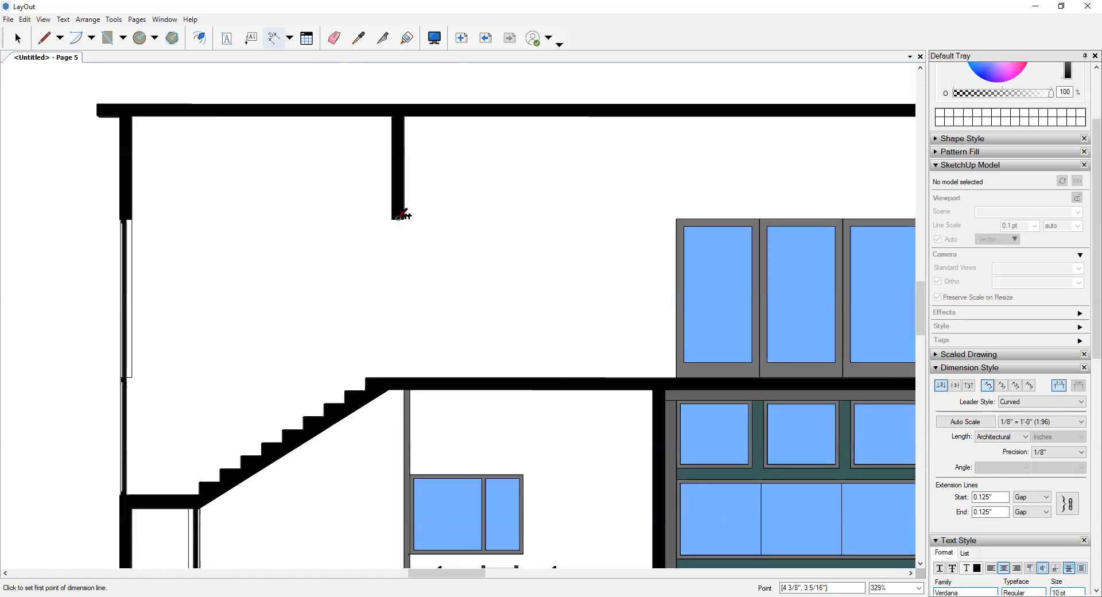
{"action": "left_click", "coordinate": [400, 216]}
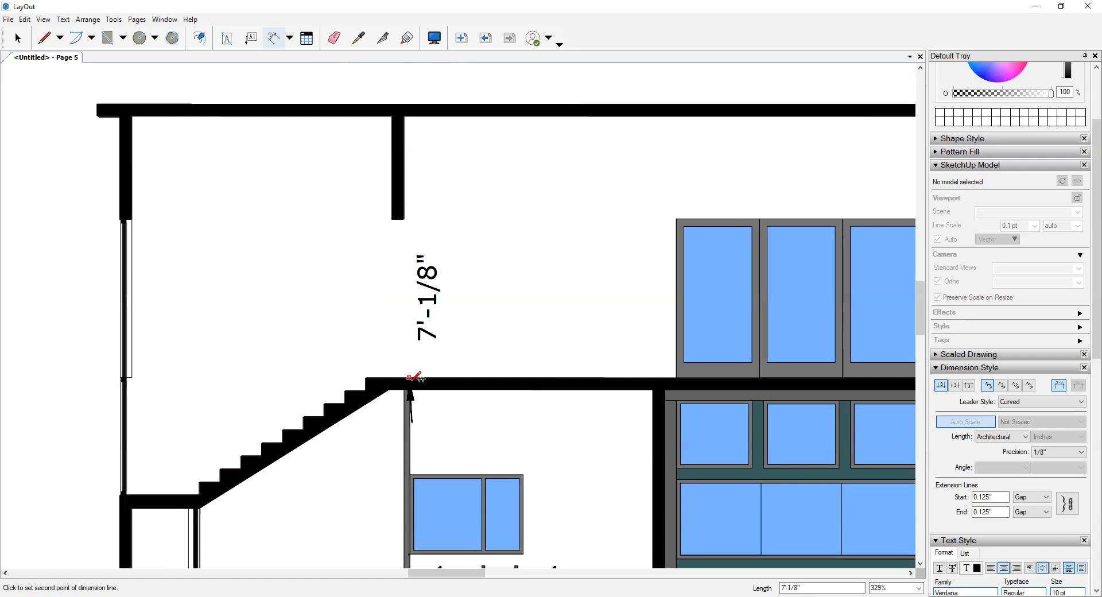
{"action": "left_click", "coordinate": [400, 378]}
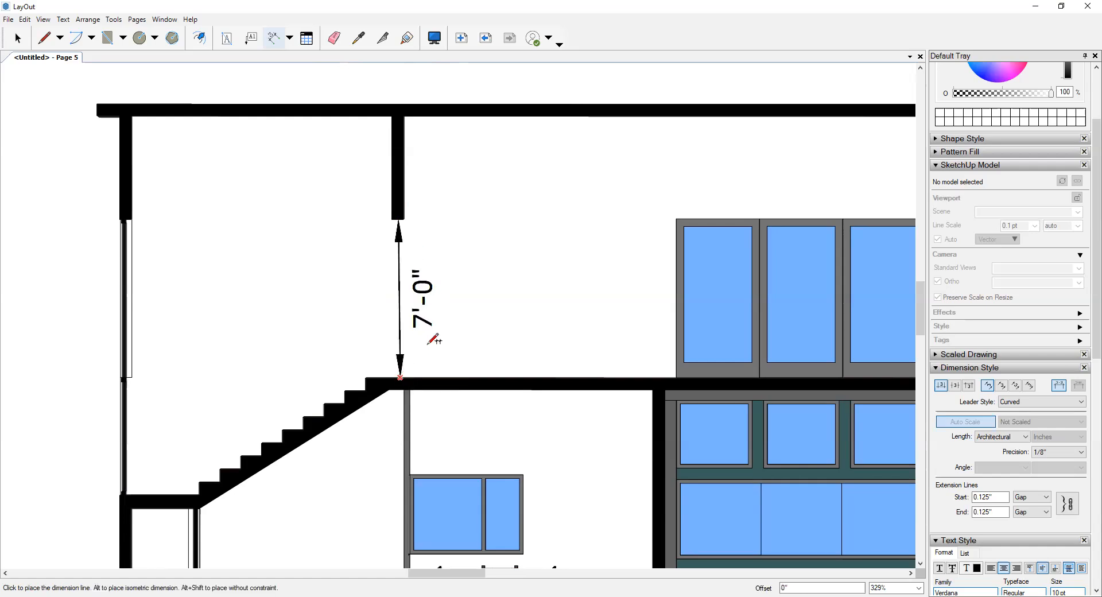
{"action": "left_click", "coordinate": [472, 321]}
{"action": "scroll", "coordinate": [470, 317], "scroll_direction": "down", "scroll_amount": 3}
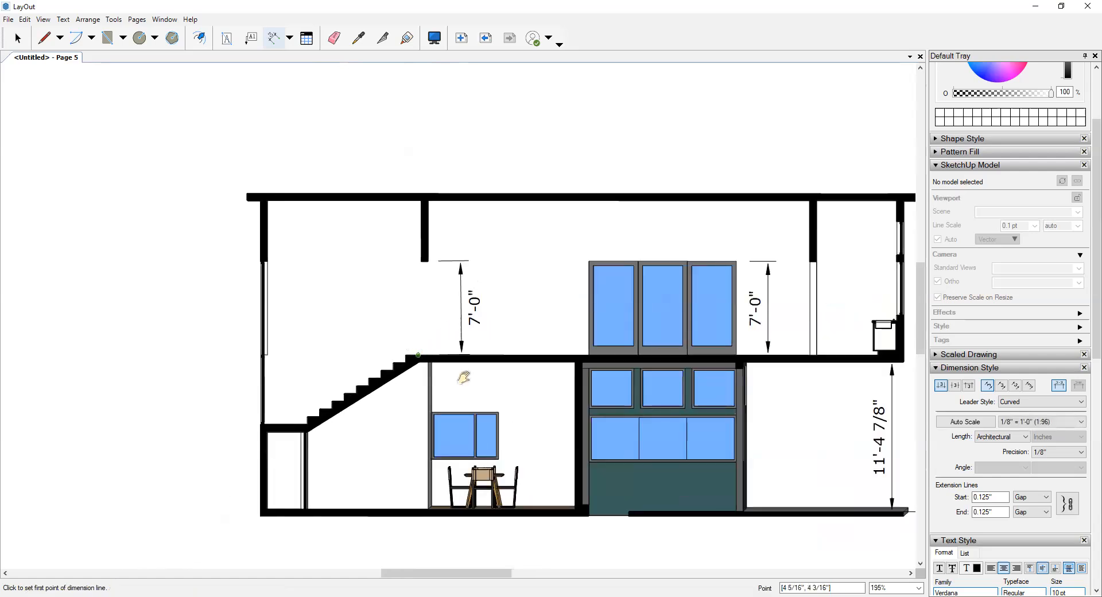
- Change both the start and end arrows of new dimensions to slash tick marks
{"action": "scroll", "coordinate": [548, 325], "scroll_direction": "down", "scroll_amount": 2}
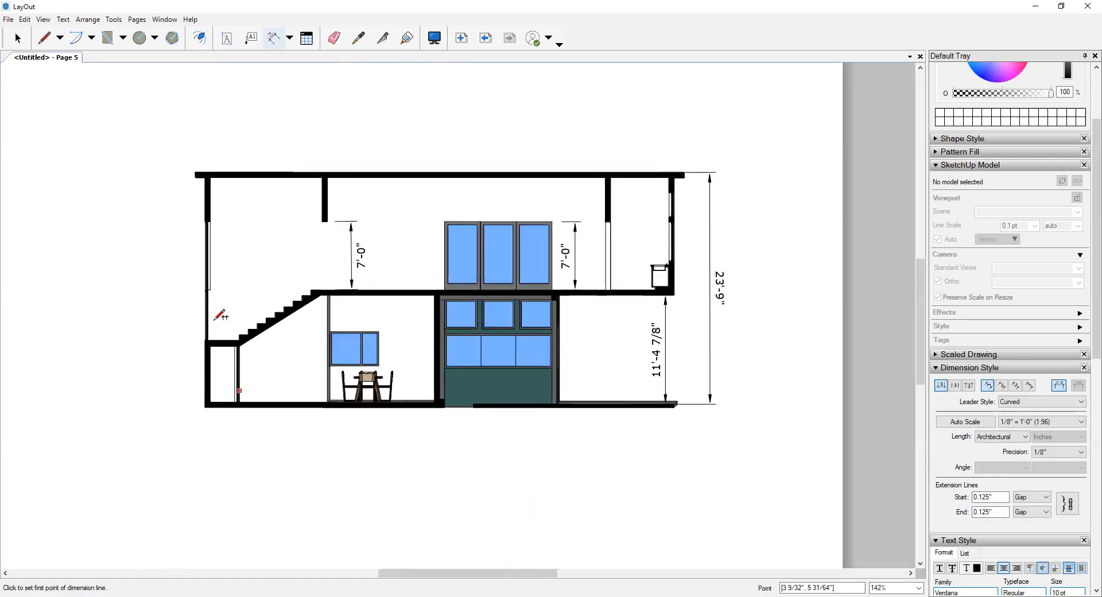
{"action": "scroll", "coordinate": [189, 250], "scroll_direction": "up", "scroll_amount": 1}
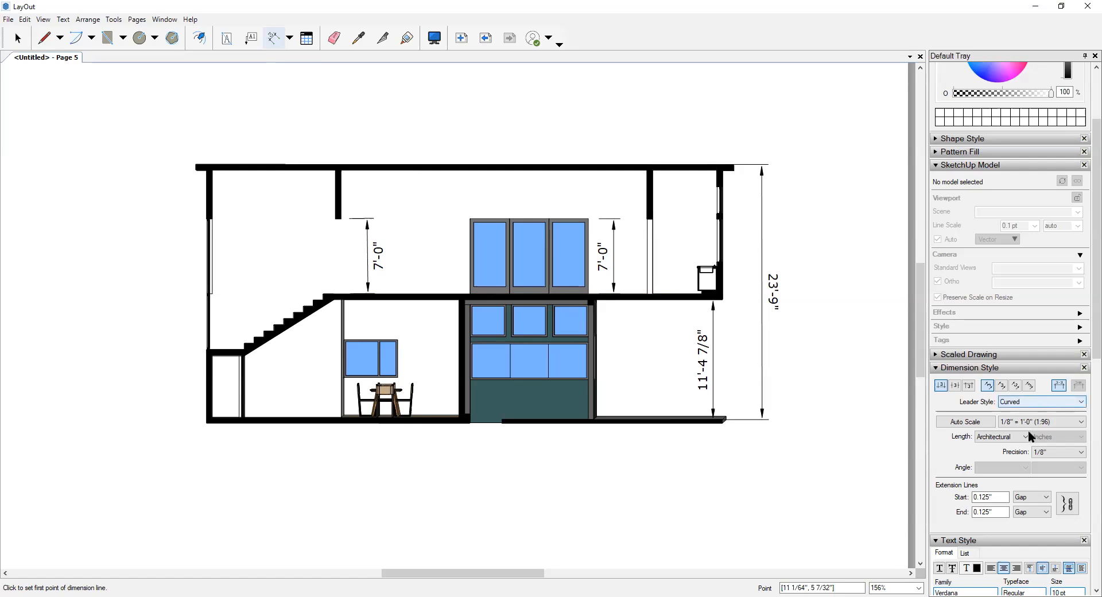
{"action": "scroll", "coordinate": [1003, 459], "scroll_direction": "up", "scroll_amount": 5}
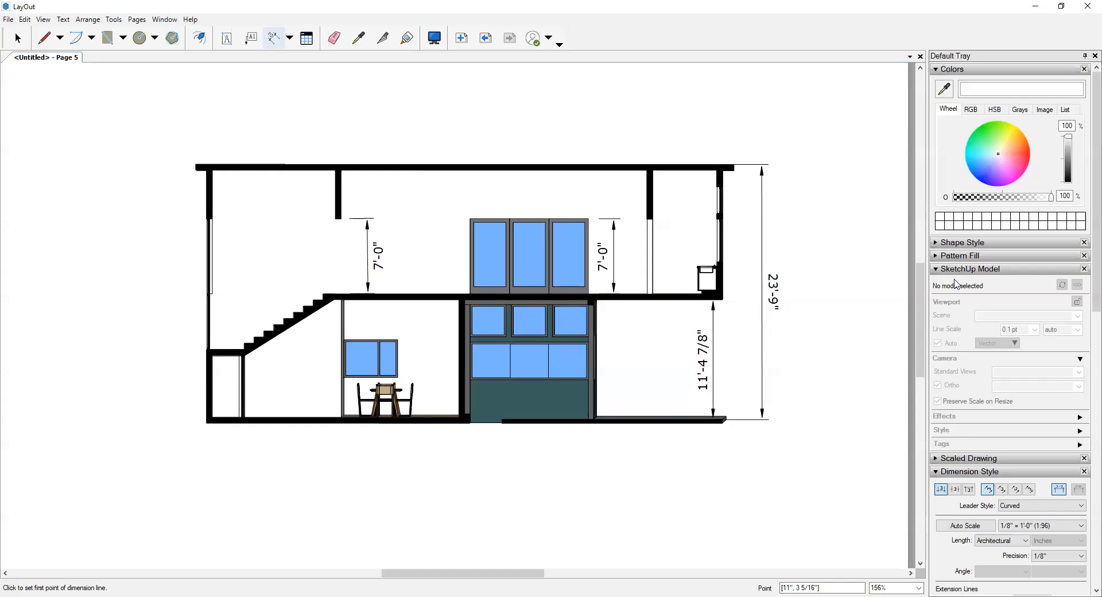
{"action": "left_click", "coordinate": [938, 246]}
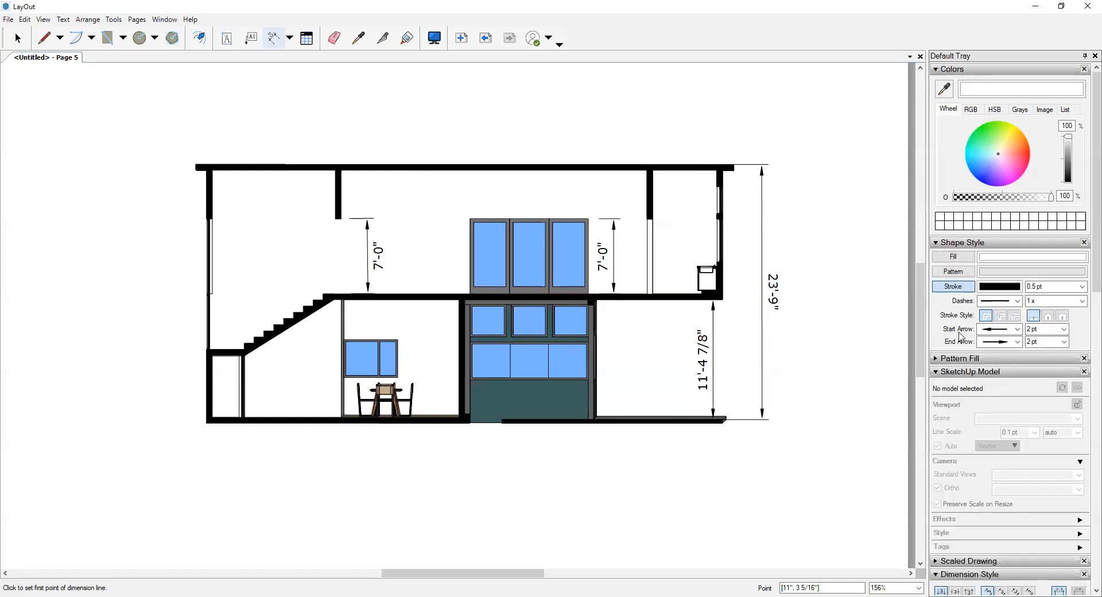
{"action": "left_click", "coordinate": [1018, 331]}
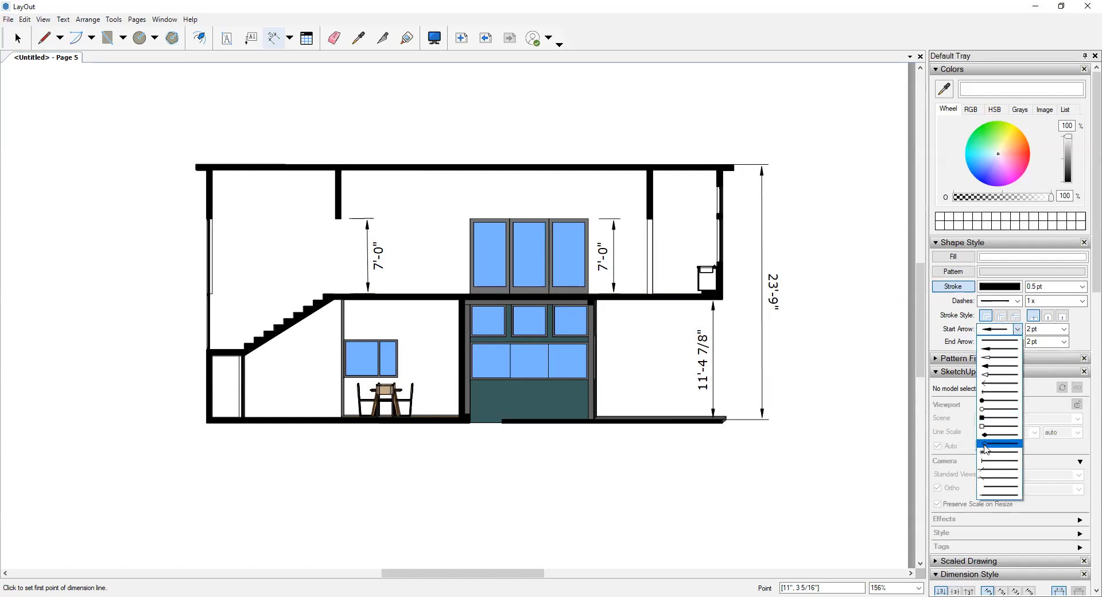
{"action": "left_click", "coordinate": [999, 470]}
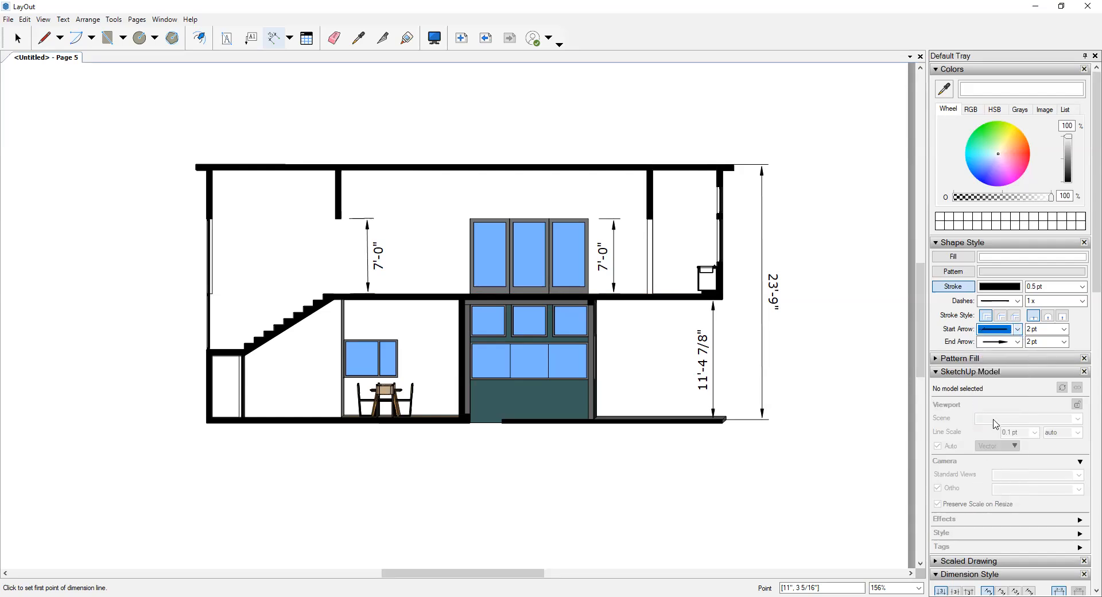
{"action": "left_click", "coordinate": [1017, 341]}
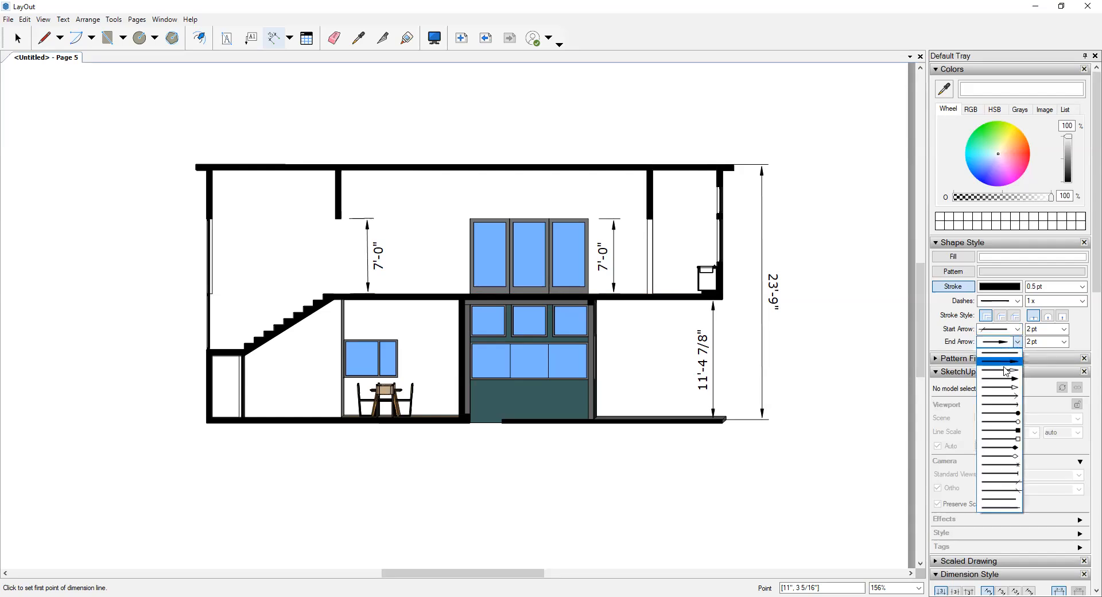
{"action": "left_click", "coordinate": [1010, 493]}
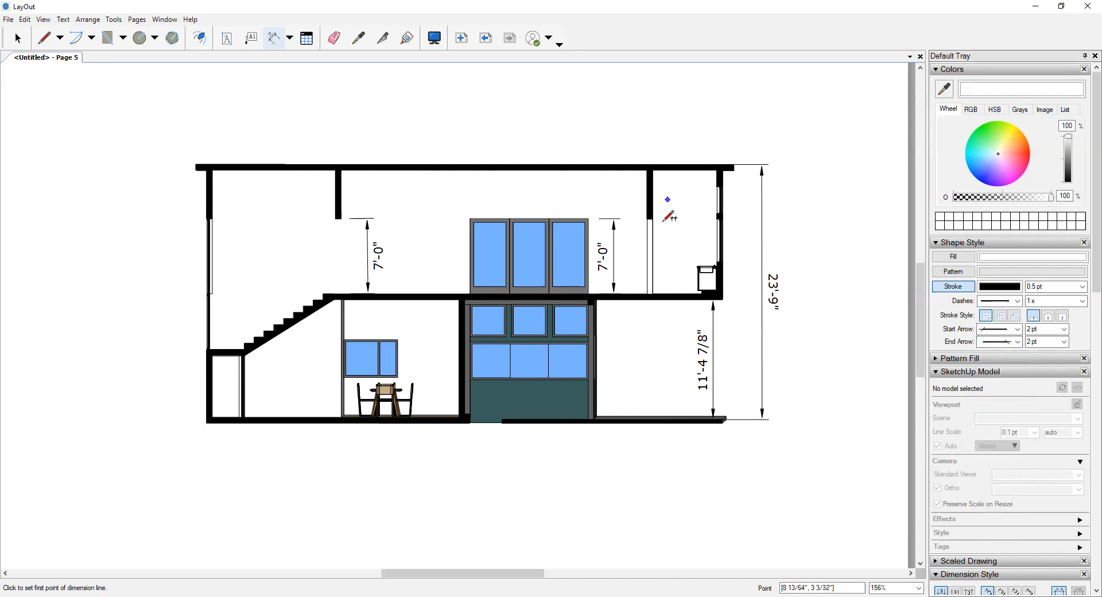
- Dimension the height from the right-hand hanging wall's lower edge to the upper floor, placing the line just right of the wall
{"action": "scroll", "coordinate": [660, 218], "scroll_direction": "up", "scroll_amount": 3}
{"action": "left_click", "coordinate": [645, 217]}
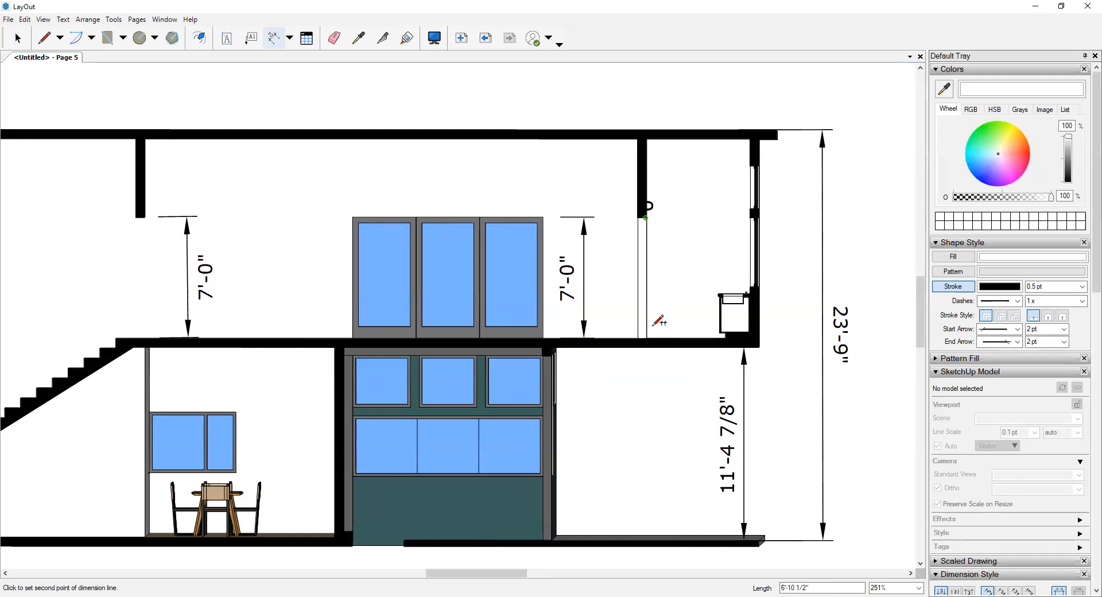
{"action": "left_click", "coordinate": [646, 337]}
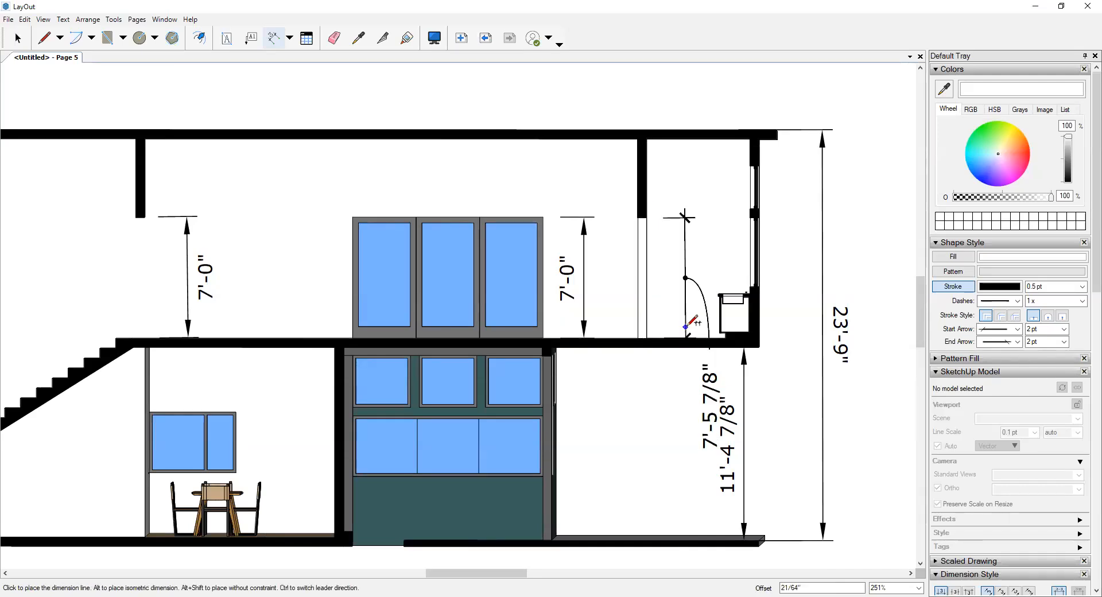
{"action": "left_click", "coordinate": [678, 316]}
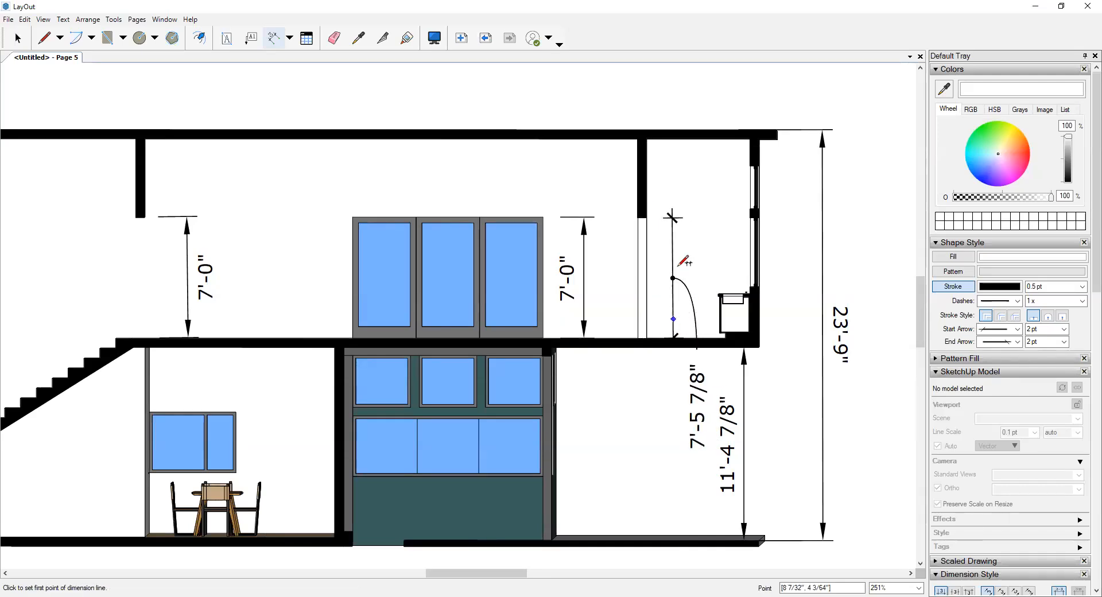
{"action": "scroll", "coordinate": [694, 344], "scroll_direction": "down", "scroll_amount": 4}
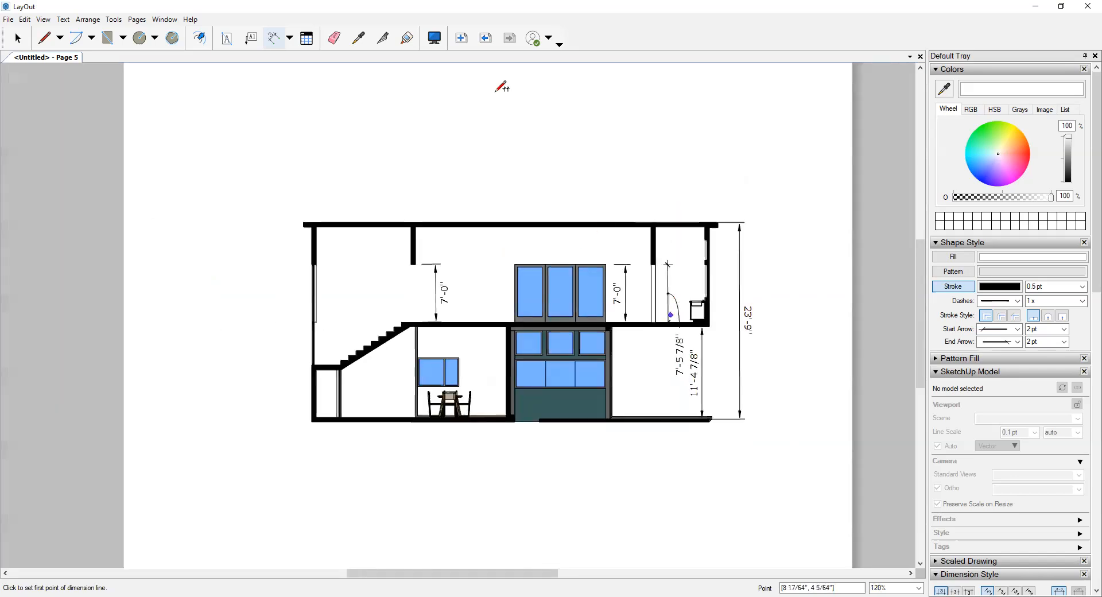
{"action": "scroll", "coordinate": [438, 225], "scroll_direction": "down", "scroll_amount": 2}
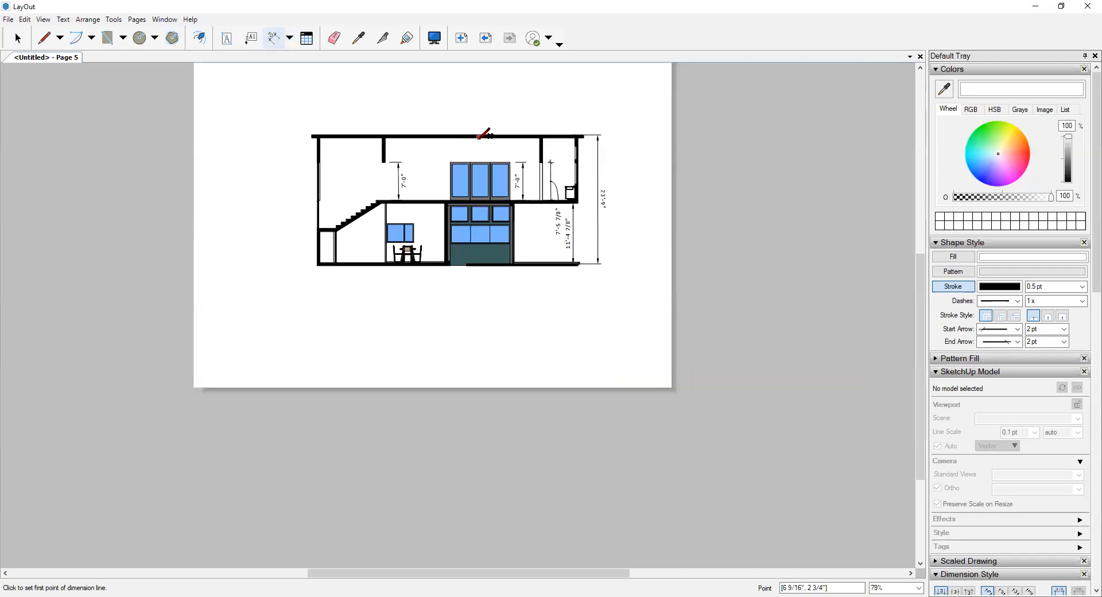
- Place a copy of the "1st Floor Plan" drawing title with its 1/8" = 1'-0" scale note below the section
{"action": "key", "text": "space"}
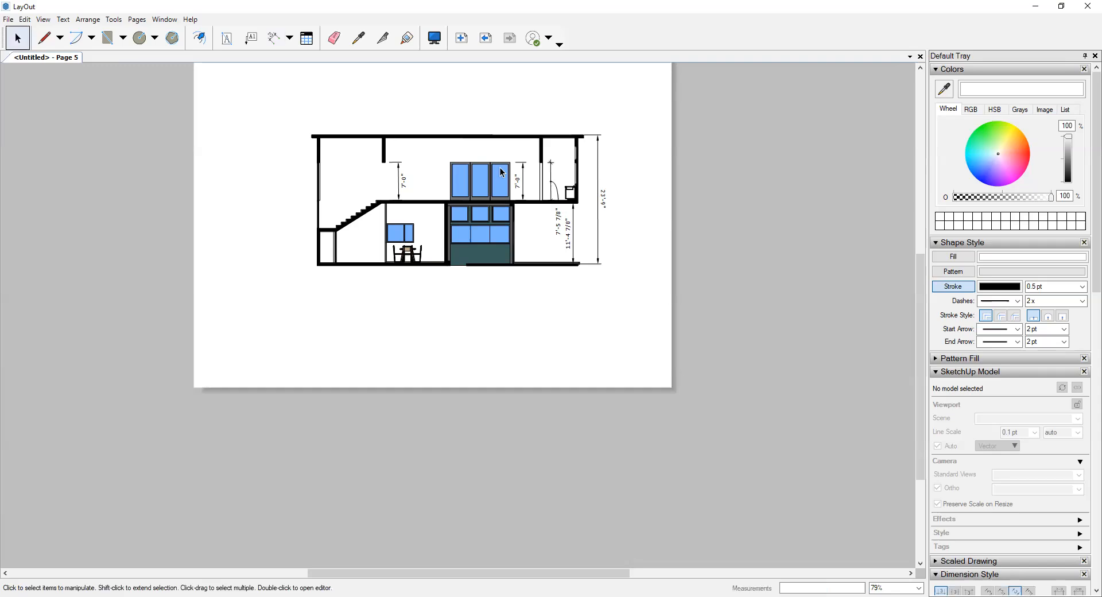
{"action": "left_click", "coordinate": [360, 401]}
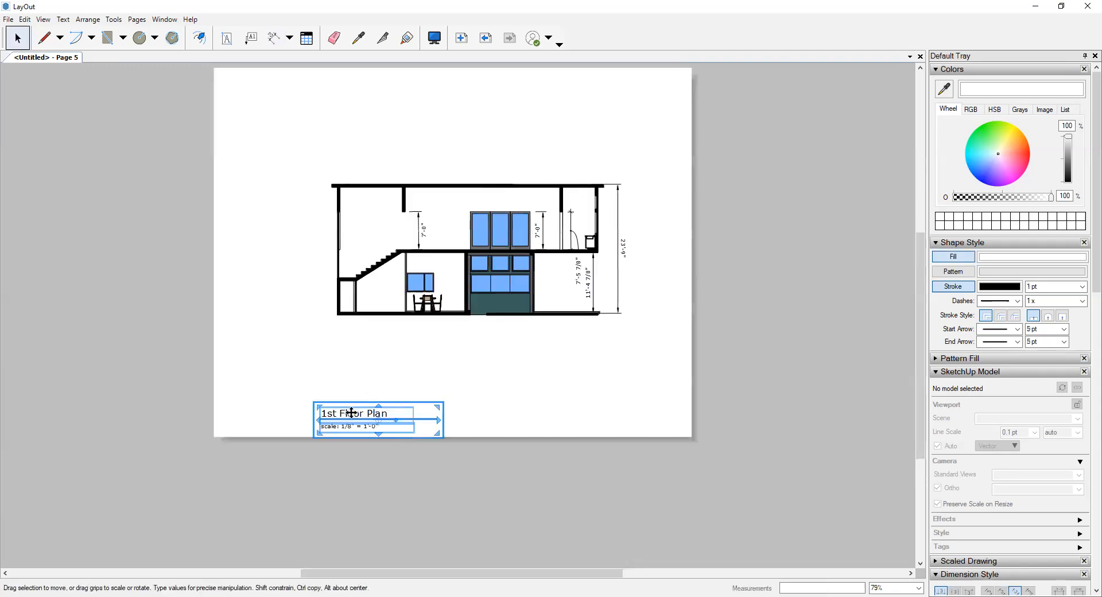
{"action": "mouse_move", "coordinate": [351, 412]}
{"action": "left_mouse_down"}
{"action": "mouse_move", "coordinate": [573, 357]}
{"action": "mouse_move", "coordinate": [547, 350]}
{"action": "left_mouse_up"}
{"action": "left_click", "coordinate": [586, 343]}
{"action": "scroll", "coordinate": [587, 343], "scroll_direction": "up", "scroll_amount": 2}
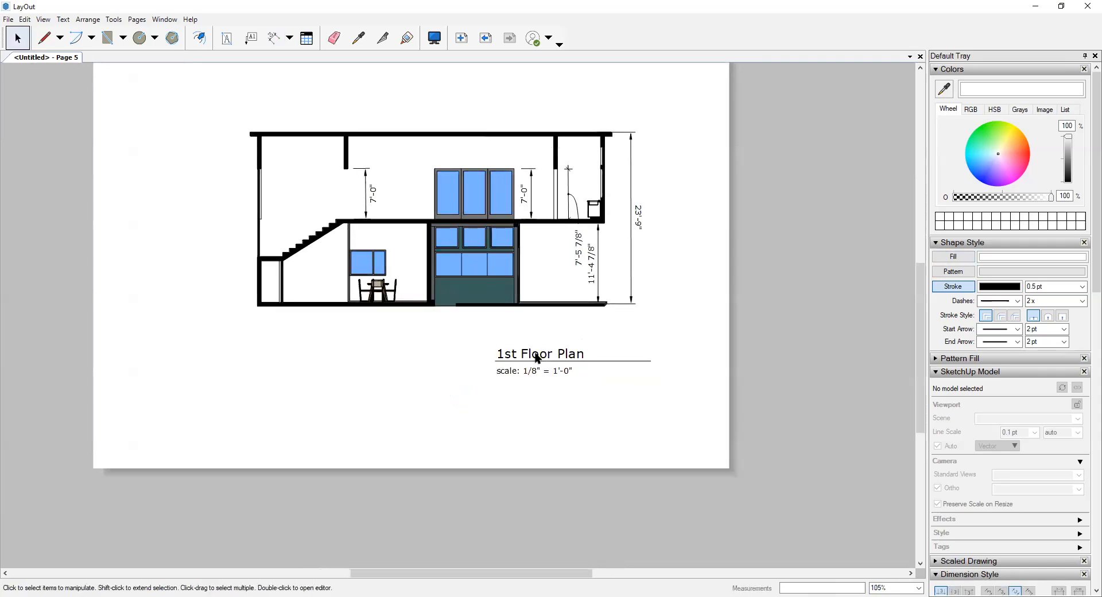
- Change the copied drawing title's text to "Section"
{"action": "left_click", "coordinate": [530, 350]}
{"action": "double_click", "coordinate": [530, 352]}
{"action": "left_click", "coordinate": [529, 352]}
{"action": "double_click", "coordinate": [535, 354]}
{"action": "type", "text": "Secti"}
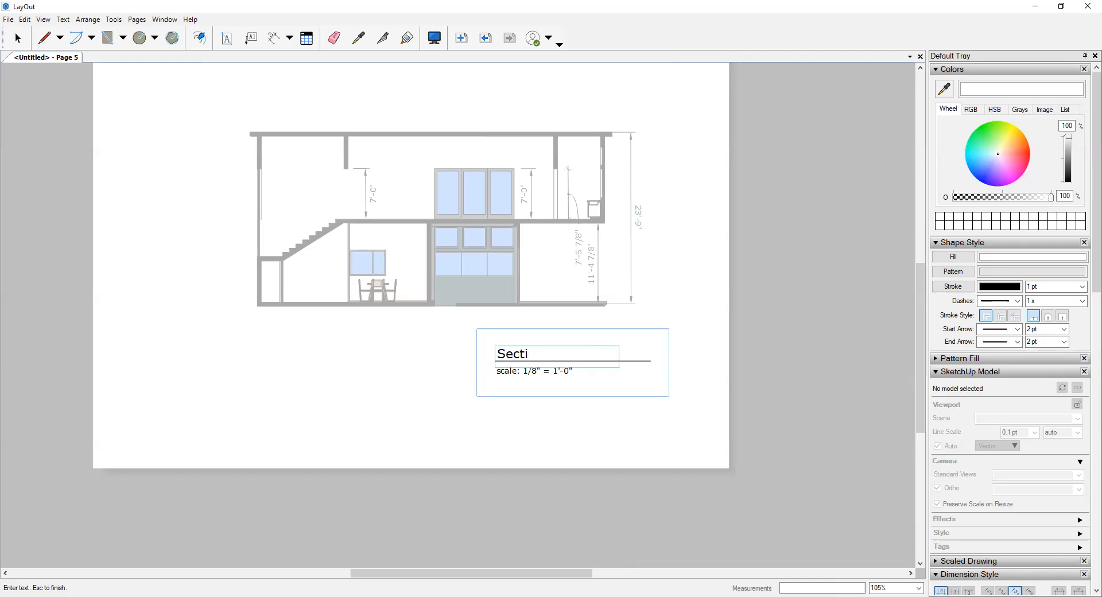
{"action": "left_click", "coordinate": [673, 284]}
{"action": "left_click", "coordinate": [672, 285]}
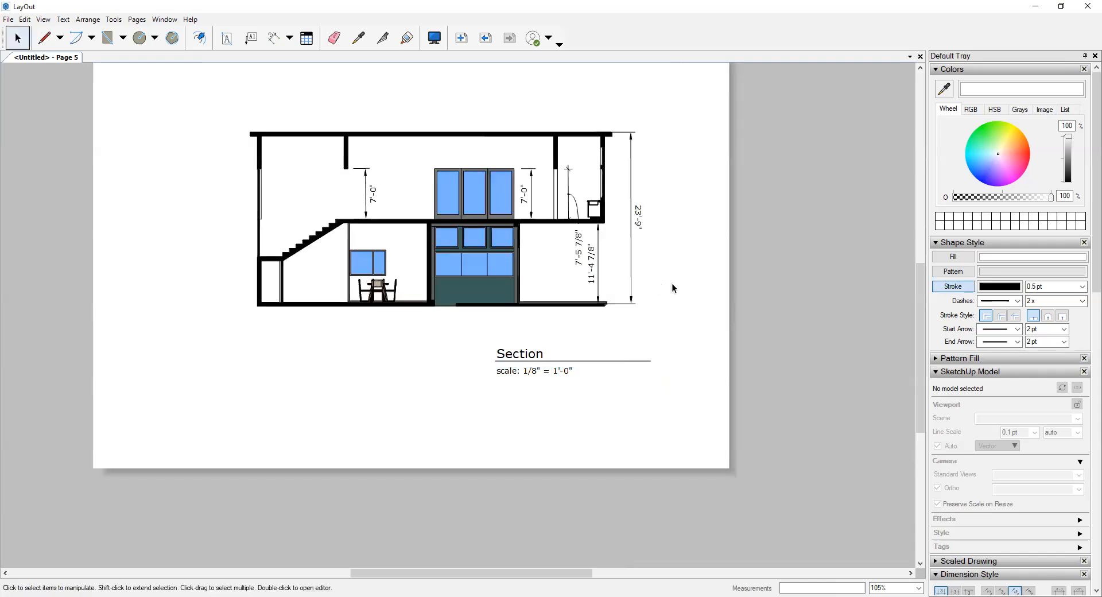
- Add a new blank page after Page 5
{"action": "left_click", "coordinate": [940, 374]}
{"action": "left_click", "coordinate": [939, 402]}
{"action": "scroll", "coordinate": [996, 517], "scroll_direction": "down", "scroll_amount": 3}
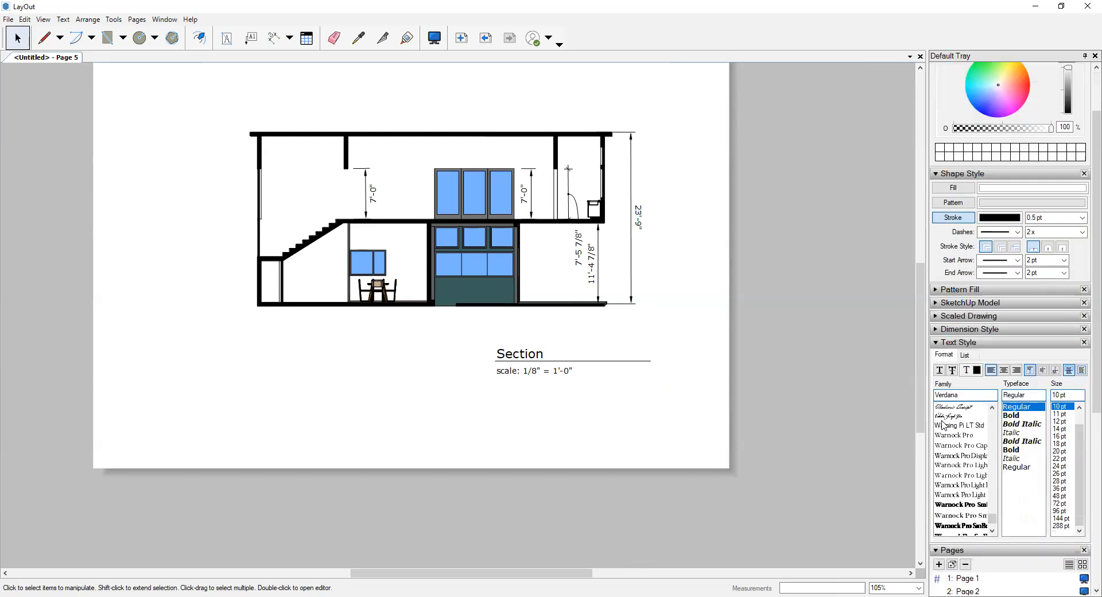
{"action": "scroll", "coordinate": [996, 545], "scroll_direction": "down", "scroll_amount": 3}
{"action": "scroll", "coordinate": [996, 545], "scroll_direction": "down", "scroll_amount": 3}
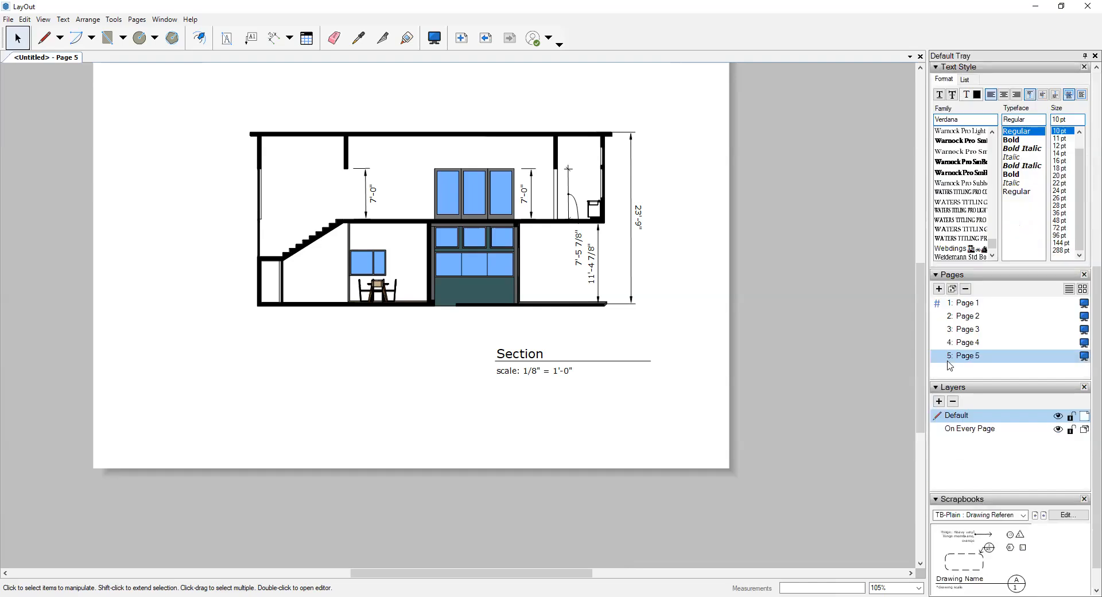
{"action": "left_click", "coordinate": [939, 288]}
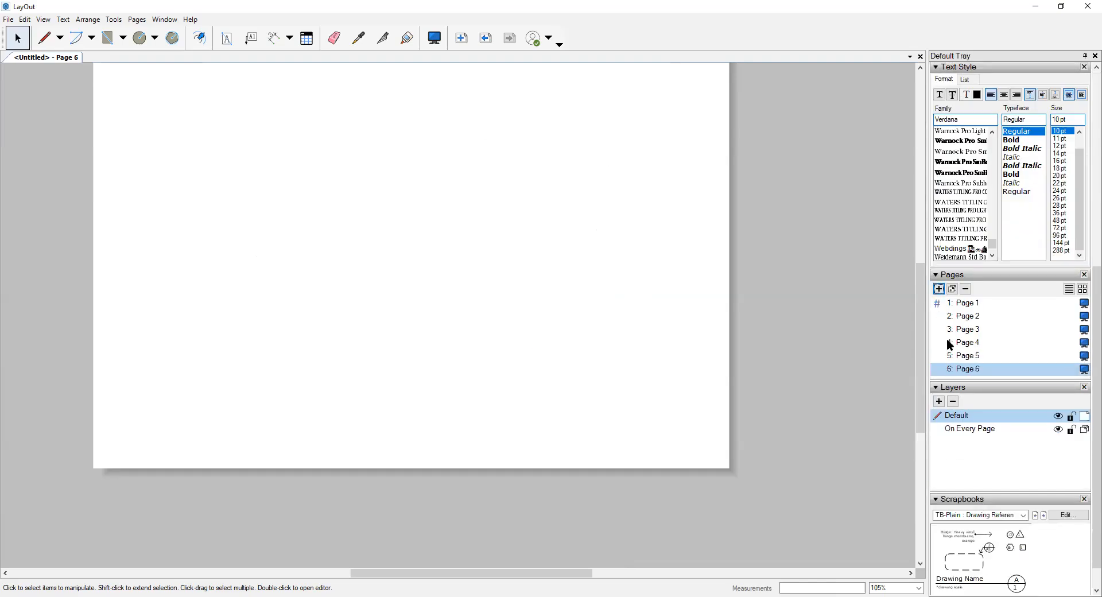
- Insert the SketchUp model FA21_IncompleteCube_OnlineLecture on the new page
{"action": "left_click", "coordinate": [11, 20]}
{"action": "left_click", "coordinate": [34, 185]}
{"action": "left_click", "coordinate": [284, 329]}
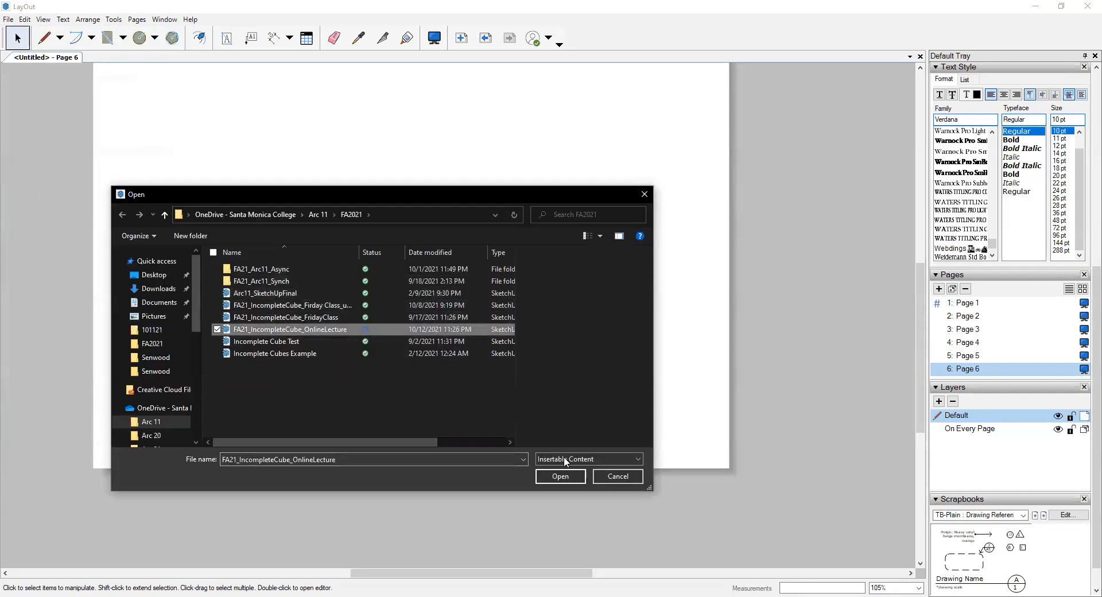
{"action": "left_click", "coordinate": [561, 476]}
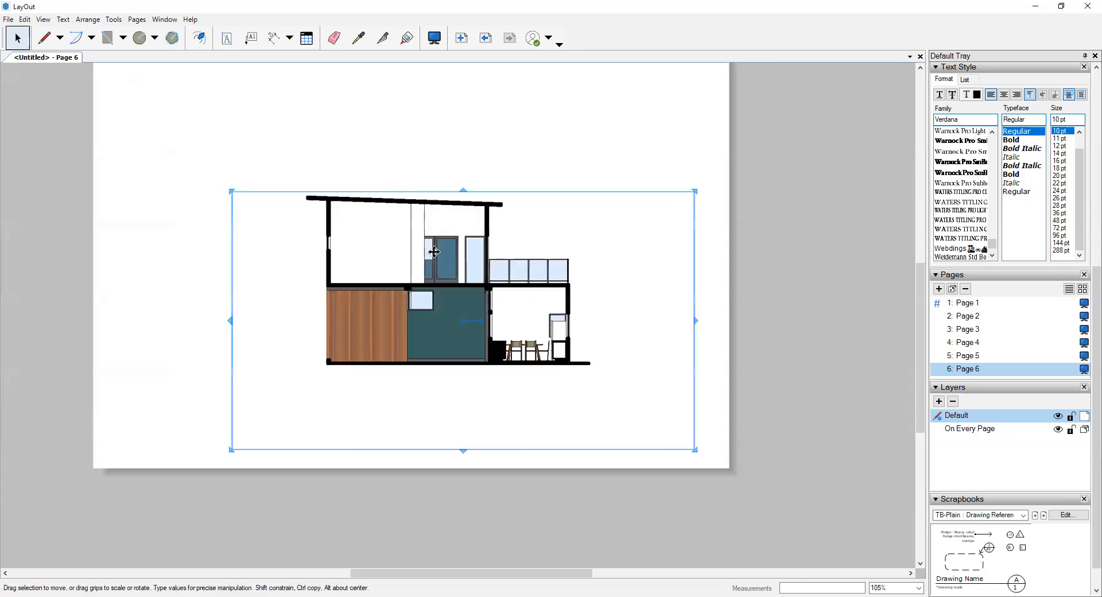
- Move the inserted section viewport up and to the left, leaving room for a title on the lower part of the page
{"action": "scroll", "coordinate": [446, 171], "scroll_direction": "down", "scroll_amount": 1}
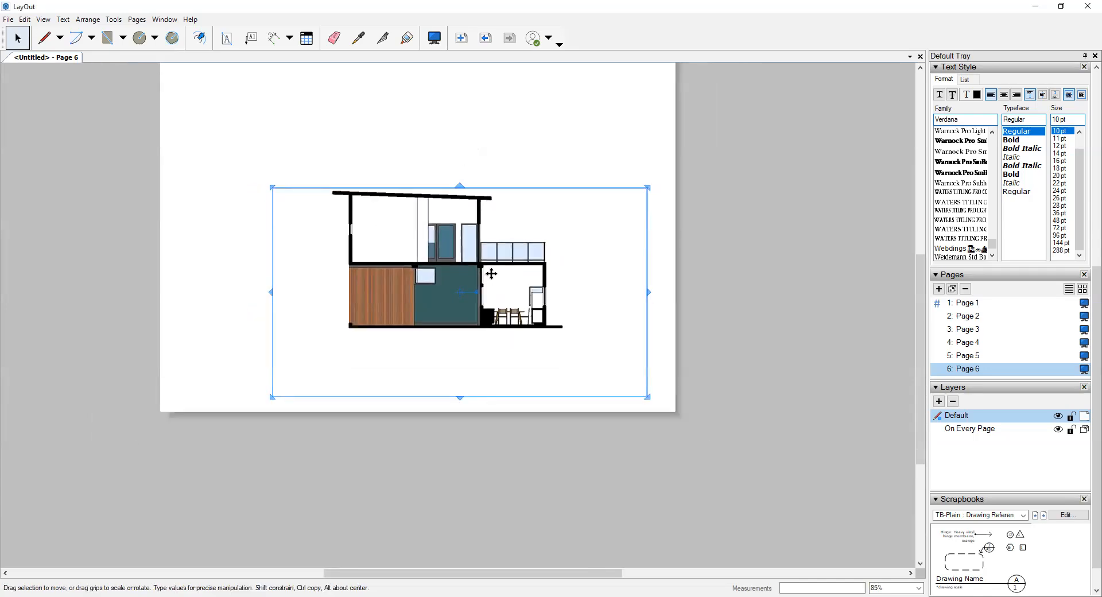
{"action": "scroll", "coordinate": [490, 274], "scroll_direction": "down", "scroll_amount": 1}
{"action": "middle_click_drag", "start_coordinate": [490, 274], "coordinate": [584, 390]}
{"action": "left_click_drag", "start_coordinate": [528, 370], "coordinate": [485, 268]}
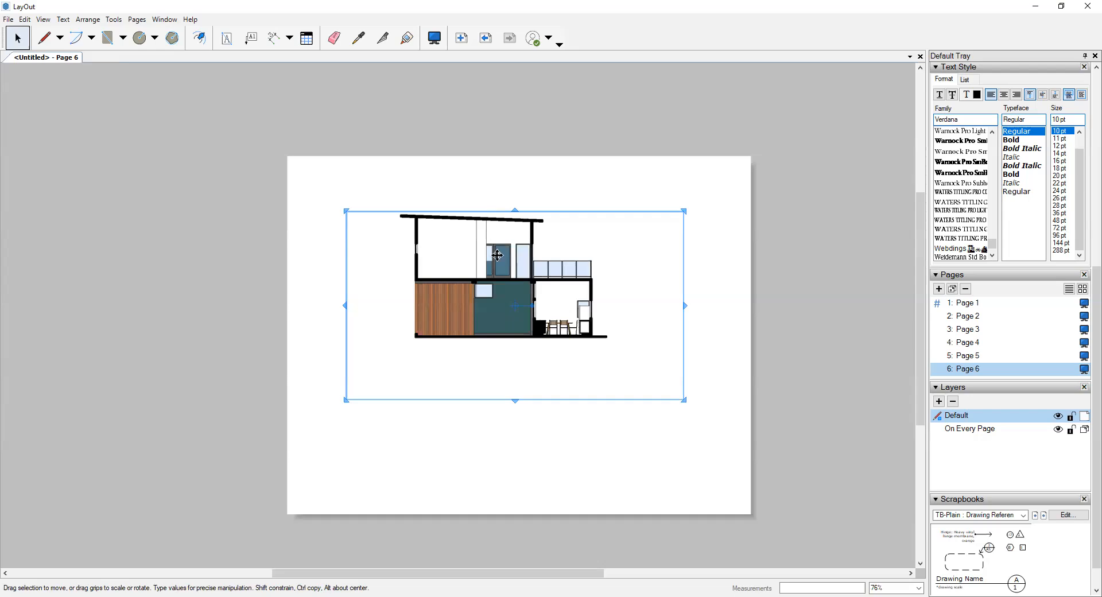
{"action": "scroll", "coordinate": [556, 312], "scroll_direction": "up", "scroll_amount": 4}
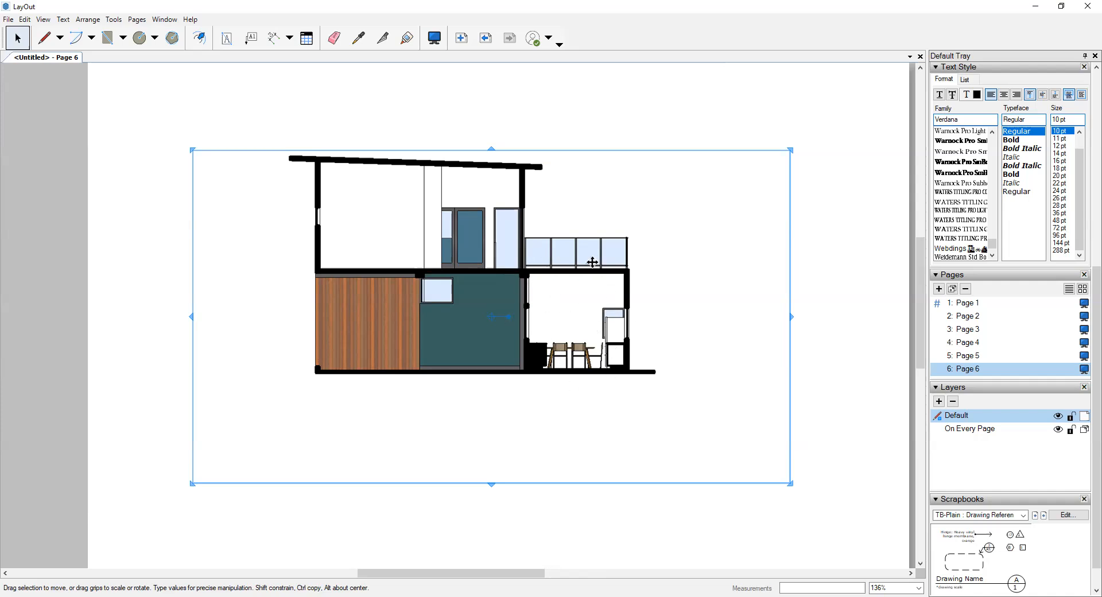
- Shift the section viewport down and to the left on Page 6 and assign Scene 9 to it
{"action": "middle_click_drag", "start_coordinate": [533, 272], "coordinate": [491, 285]}
{"action": "scroll", "coordinate": [1034, 297], "scroll_direction": "up", "scroll_amount": 1}
{"action": "scroll", "coordinate": [964, 258], "scroll_direction": "up", "scroll_amount": 5}
{"action": "scroll", "coordinate": [956, 119], "scroll_direction": "up", "scroll_amount": 1}
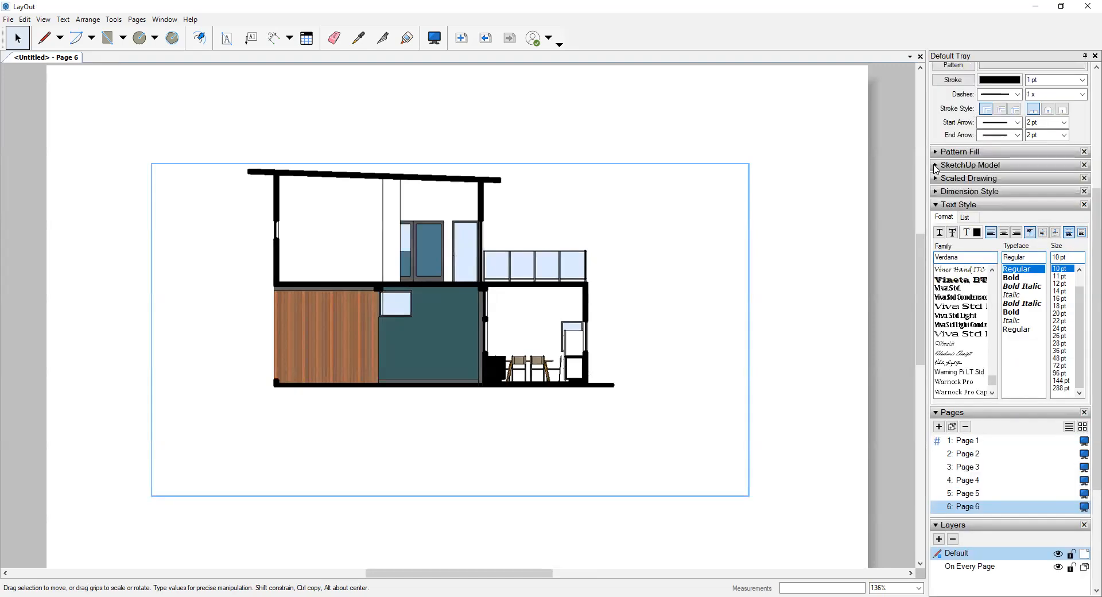
{"action": "left_click", "coordinate": [935, 166]}
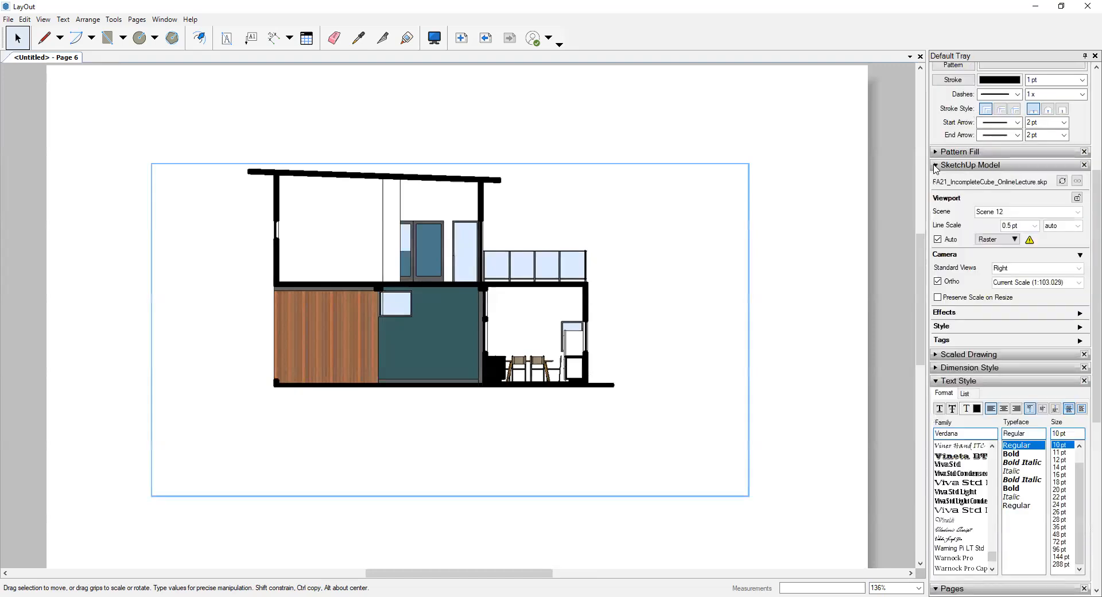
{"action": "left_click", "coordinate": [1077, 213]}
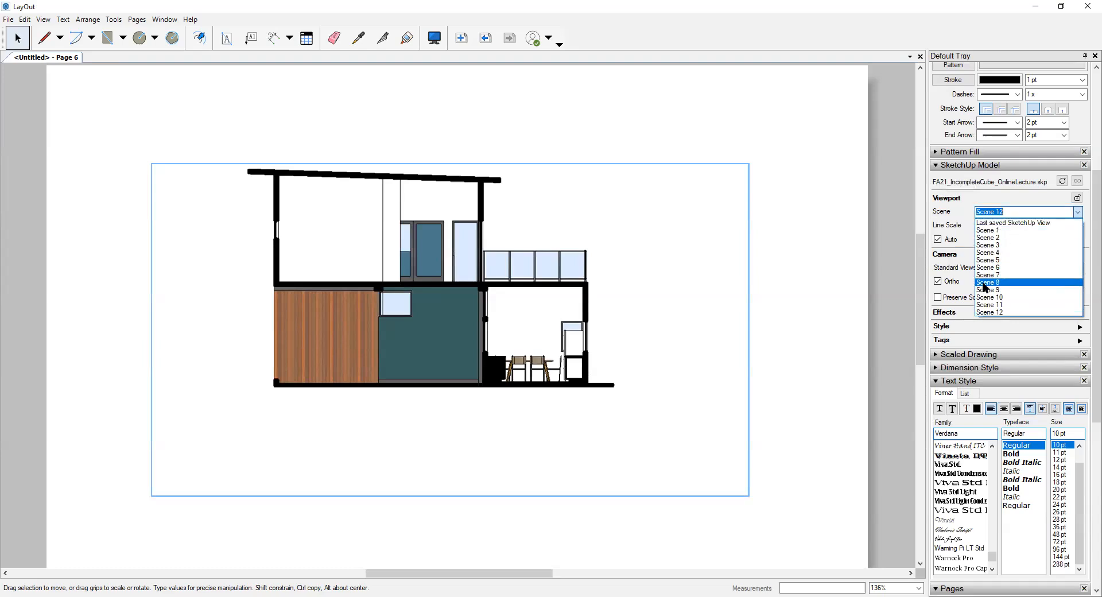
{"action": "left_click", "coordinate": [988, 289]}
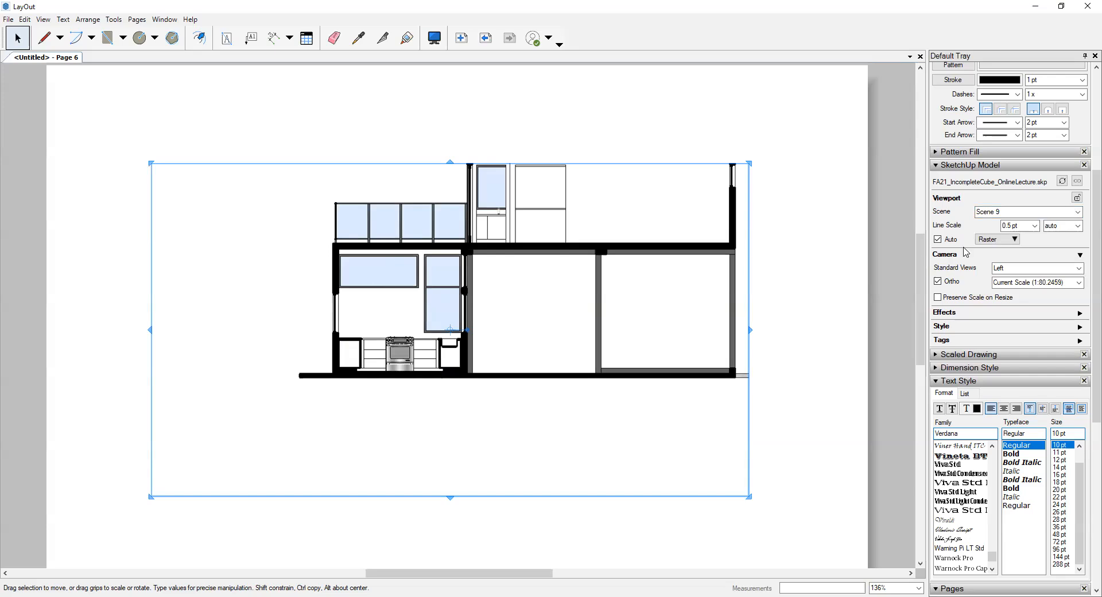
- Set the Scene 9 viewport's line scale to 0.10 pt and its rendering to Vector
{"action": "left_click", "coordinate": [1034, 225]}
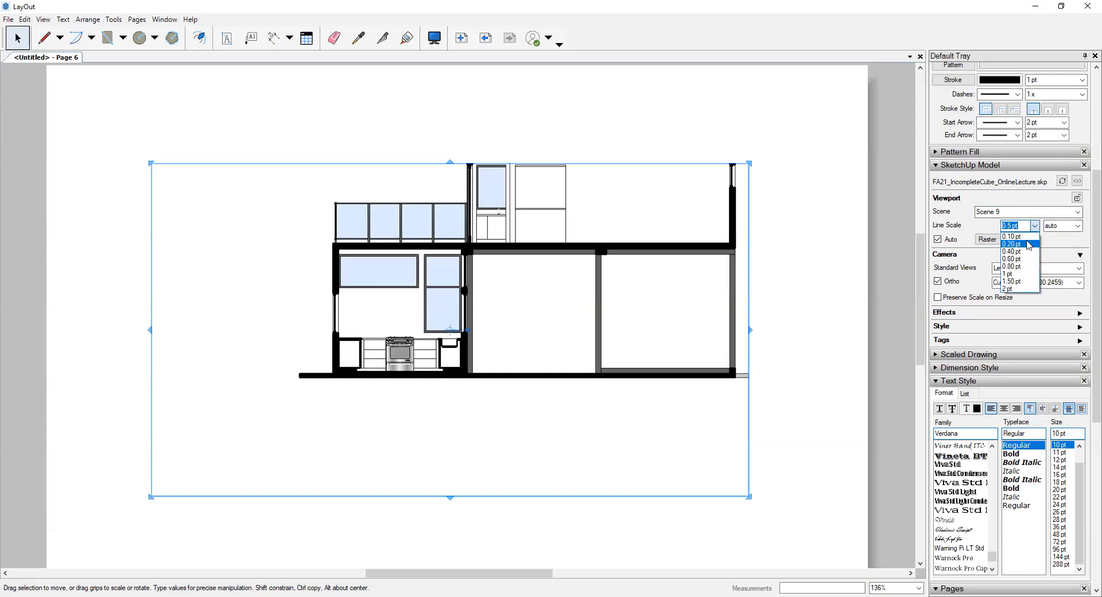
{"action": "left_click", "coordinate": [1015, 236]}
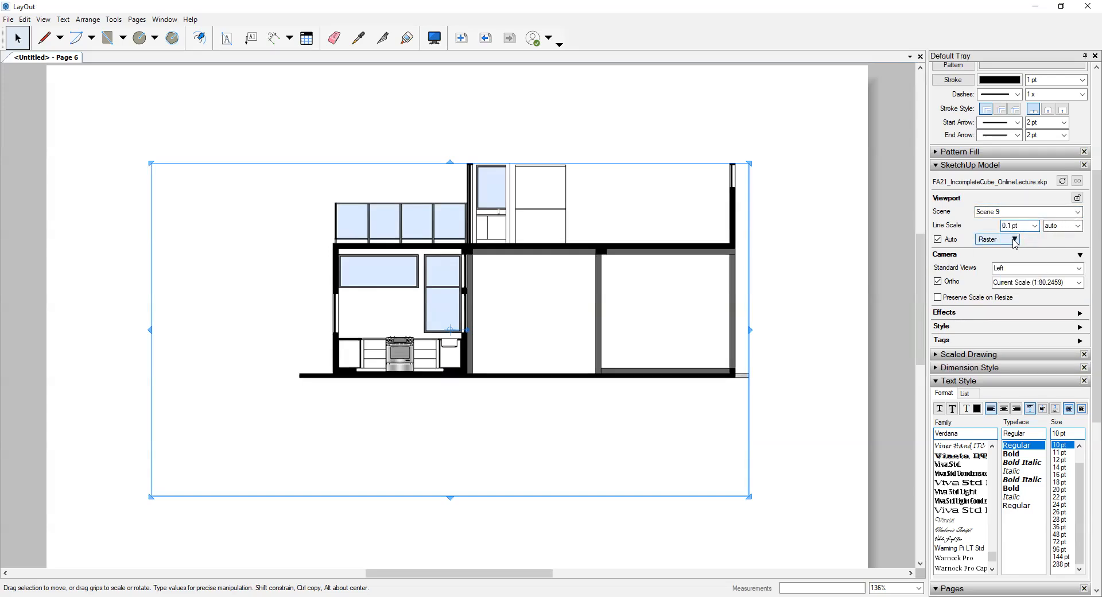
{"action": "left_click", "coordinate": [1015, 240]}
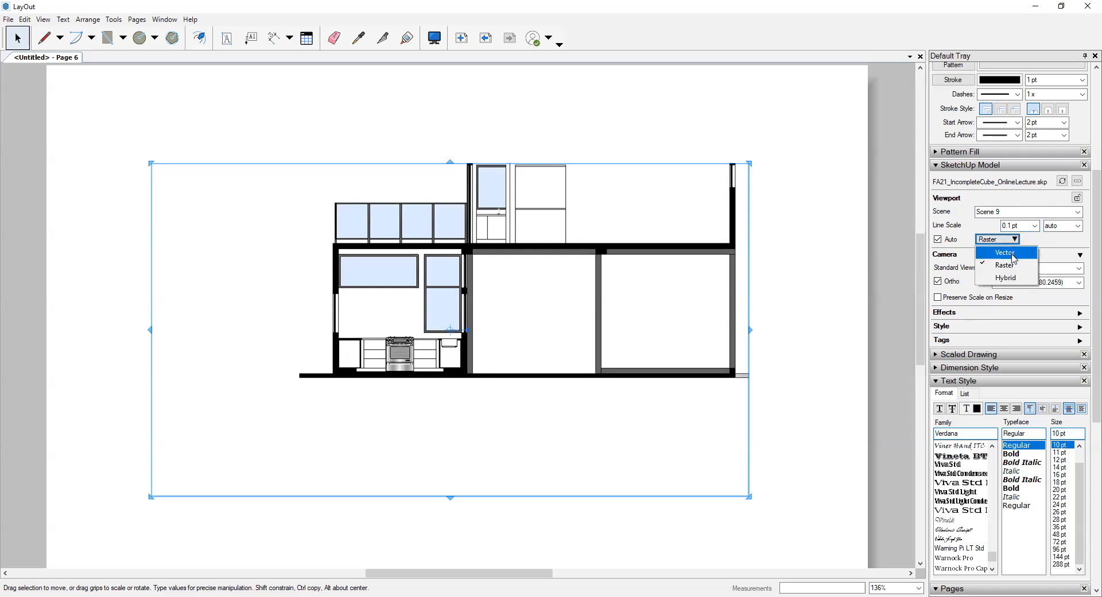
{"action": "left_click", "coordinate": [1015, 253]}
{"action": "left_click", "coordinate": [659, 333]}
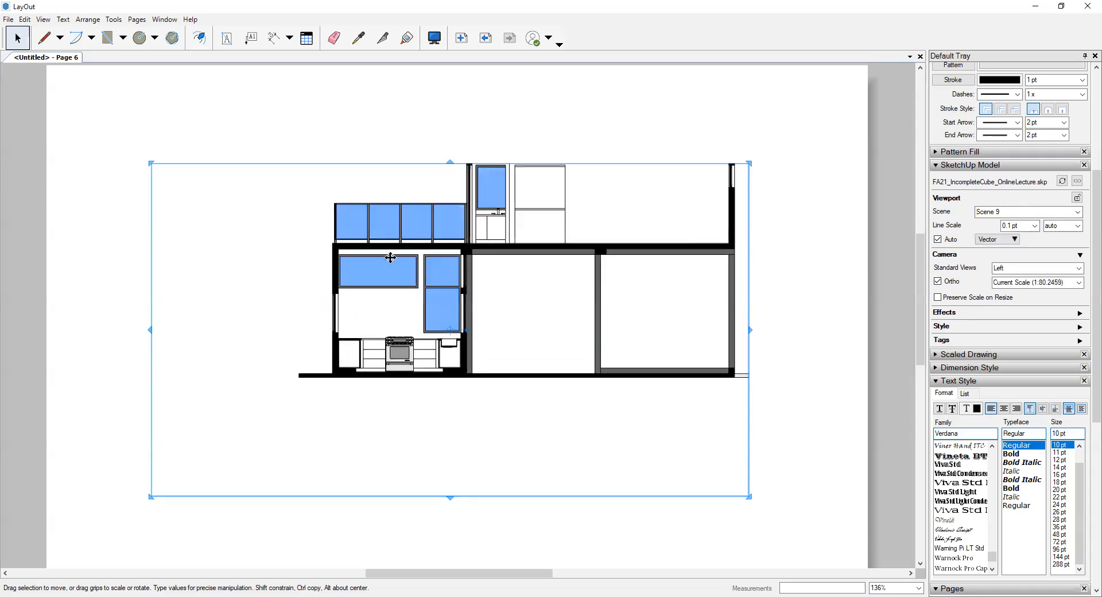
- Set the Scene 9 viewport's drawing scale to 1/8" = 1'-0" (1:96)
{"action": "left_click", "coordinate": [1079, 283]}
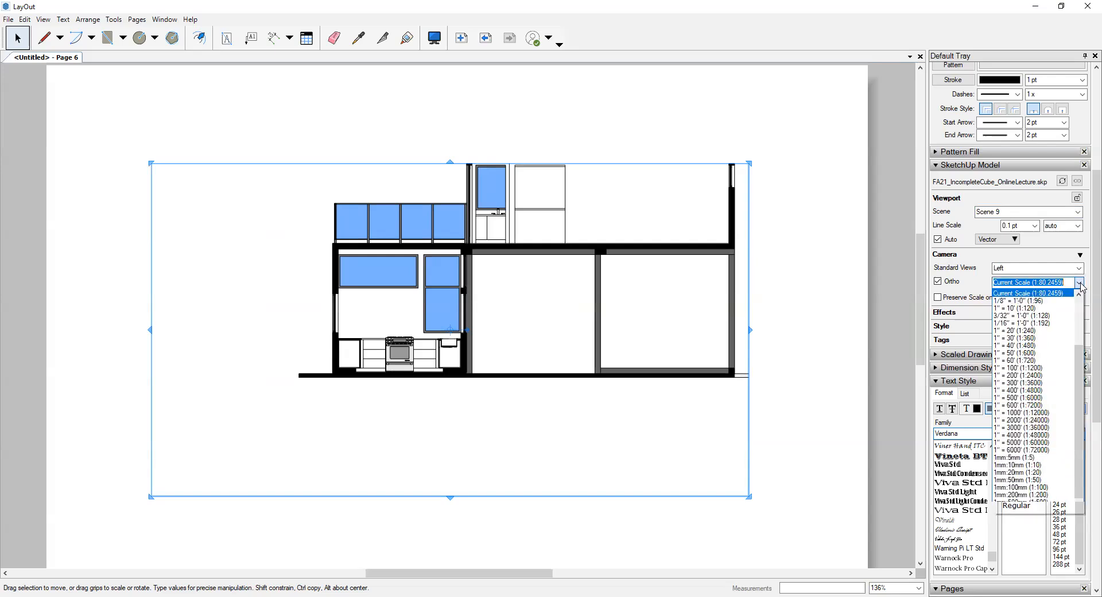
{"action": "left_click", "coordinate": [1013, 302]}
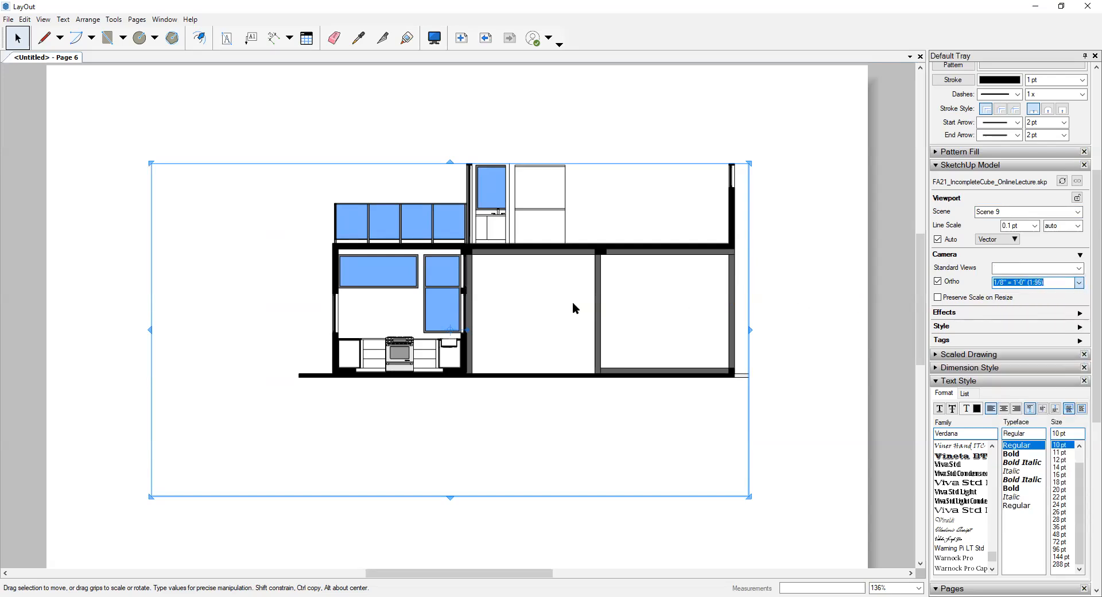
{"action": "scroll", "coordinate": [394, 297], "scroll_direction": "down", "scroll_amount": 3}
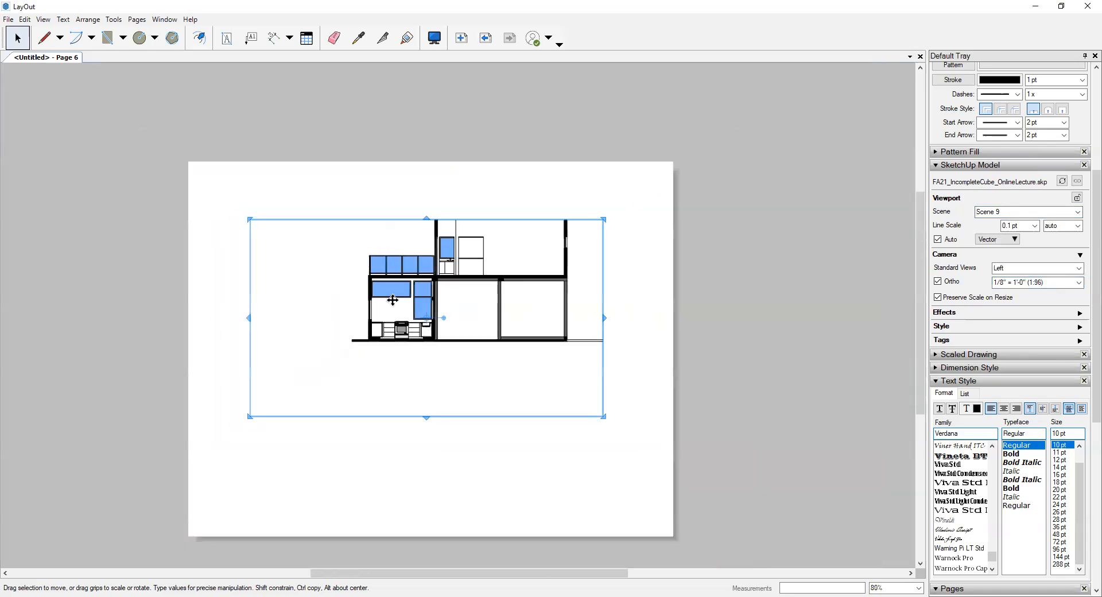
{"action": "middle_click_drag", "start_coordinate": [549, 403], "coordinate": [559, 339]}
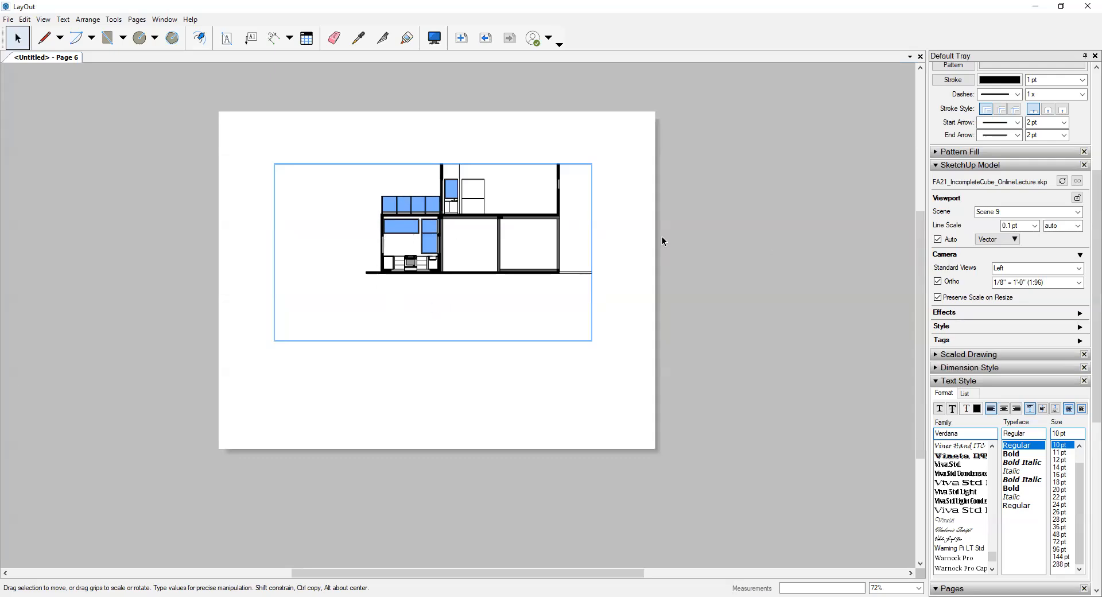
- Set the Scene 9 viewport's drawing scale to 1/4" = 1'-0" (1:48)
{"action": "left_click", "coordinate": [1080, 285]}
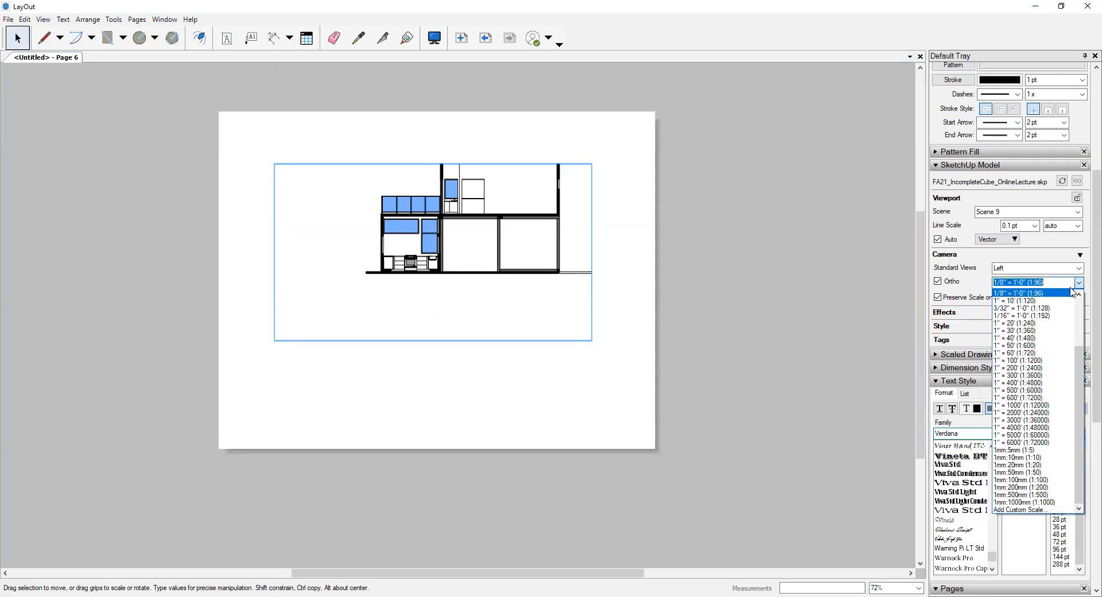
{"action": "left_click", "coordinate": [1009, 301]}
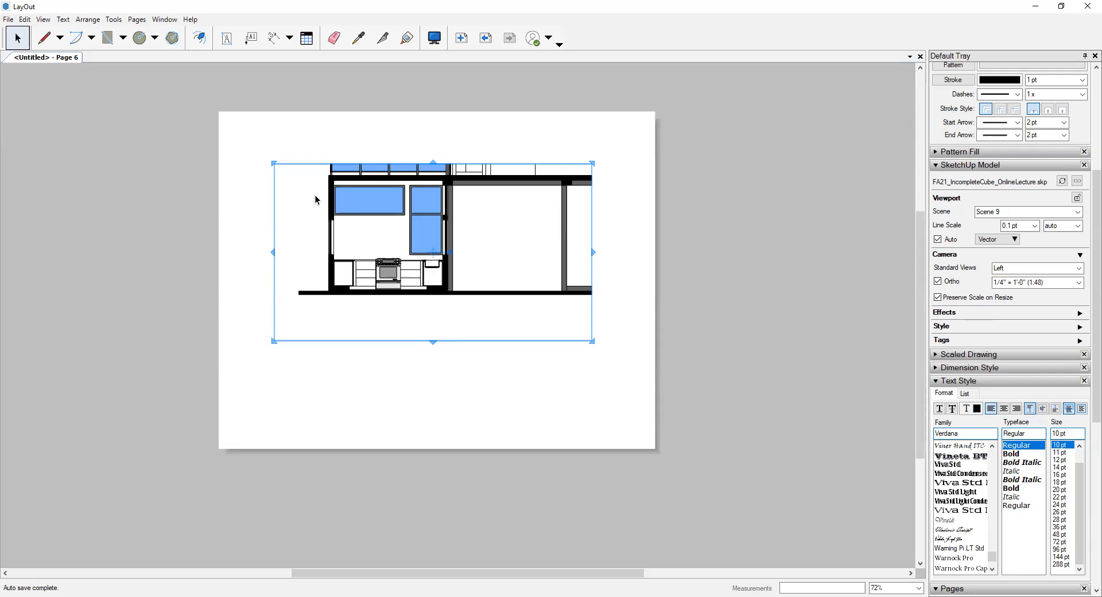
{"action": "scroll", "coordinate": [314, 195], "scroll_direction": "up", "scroll_amount": 2}
- Crop the viewport from its corners so that it frames only the kitchen between its walls, floor and ceiling slab
{"action": "left_click", "coordinate": [448, 123]}
{"action": "scroll", "coordinate": [453, 137], "scroll_direction": "up", "scroll_amount": 2}
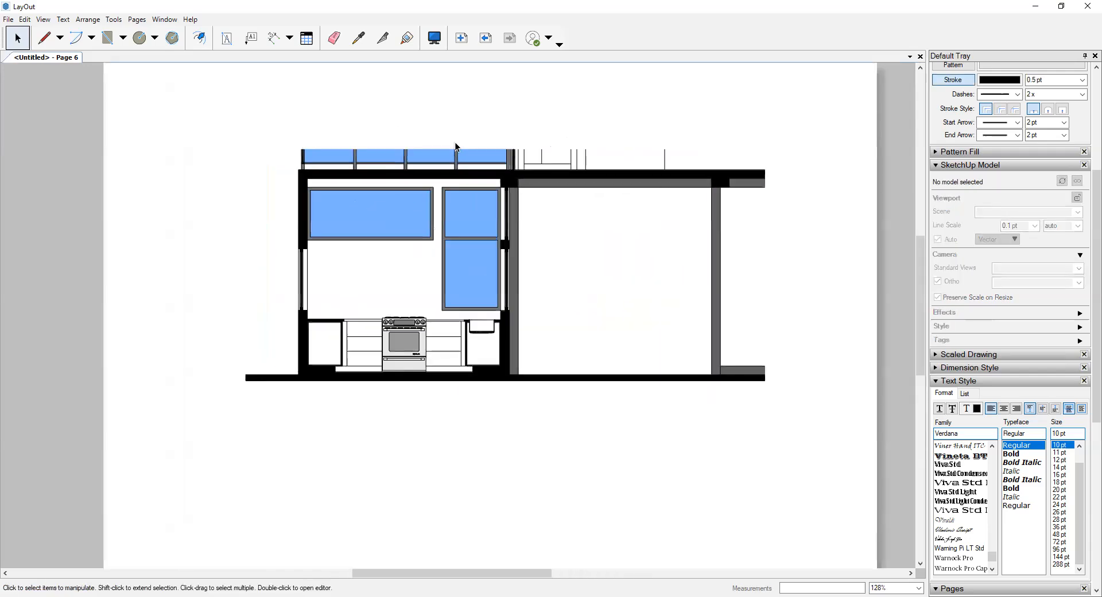
{"action": "left_click", "coordinate": [450, 150]}
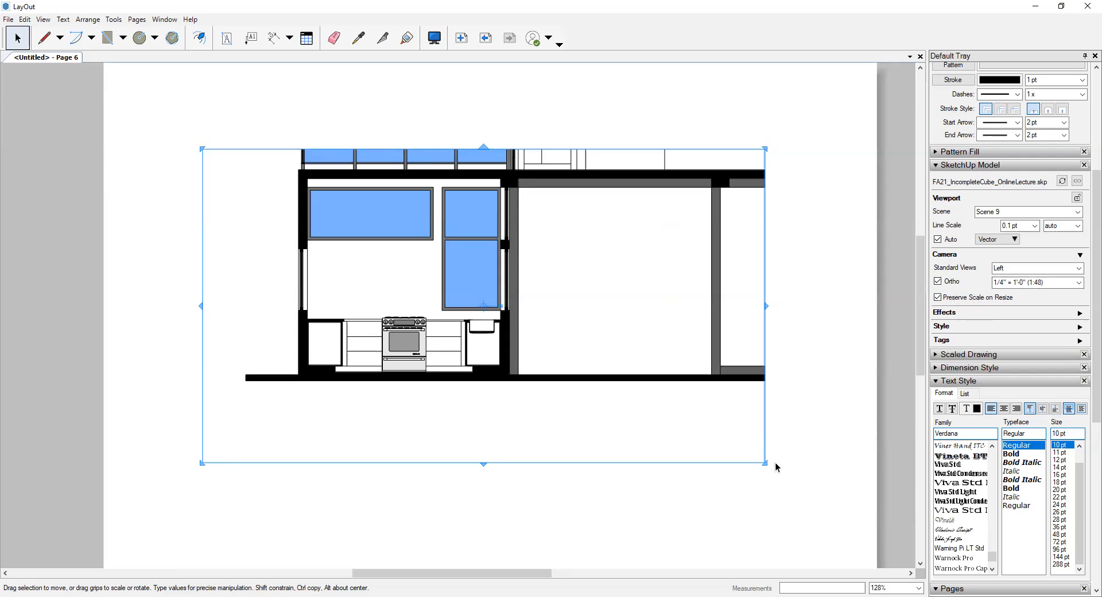
{"action": "mouse_move", "coordinate": [766, 463]}
{"action": "left_mouse_down"}
{"action": "mouse_move", "coordinate": [861, 449]}
{"action": "mouse_move", "coordinate": [855, 442]}
{"action": "left_mouse_up"}
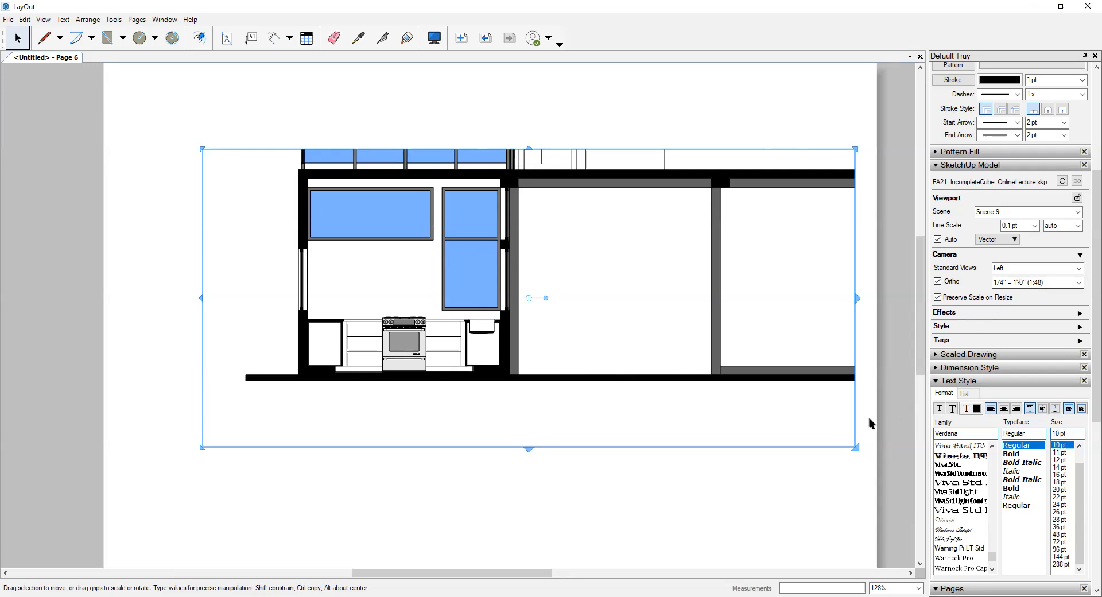
{"action": "left_click_drag", "start_coordinate": [853, 442], "coordinate": [503, 376]}
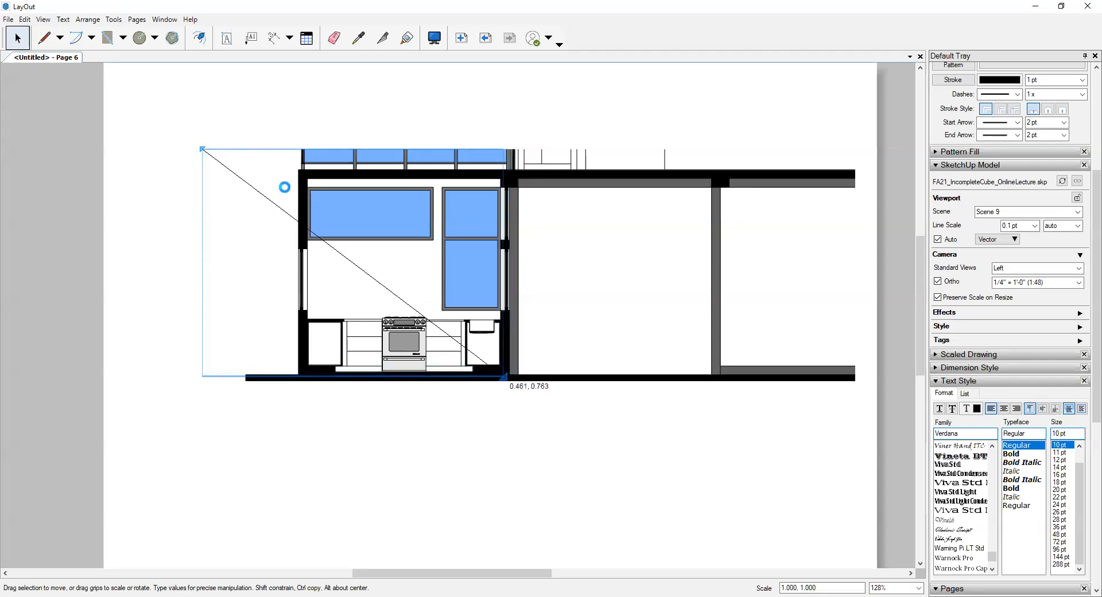
{"action": "left_click_drag", "start_coordinate": [200, 147], "coordinate": [305, 176]}
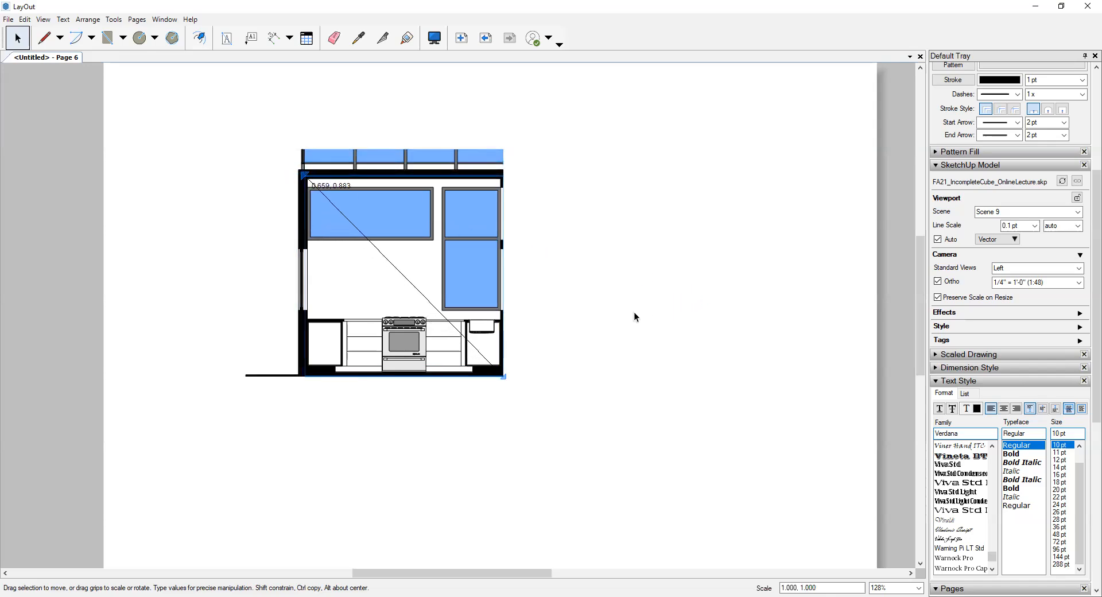
{"action": "left_click", "coordinate": [653, 232]}
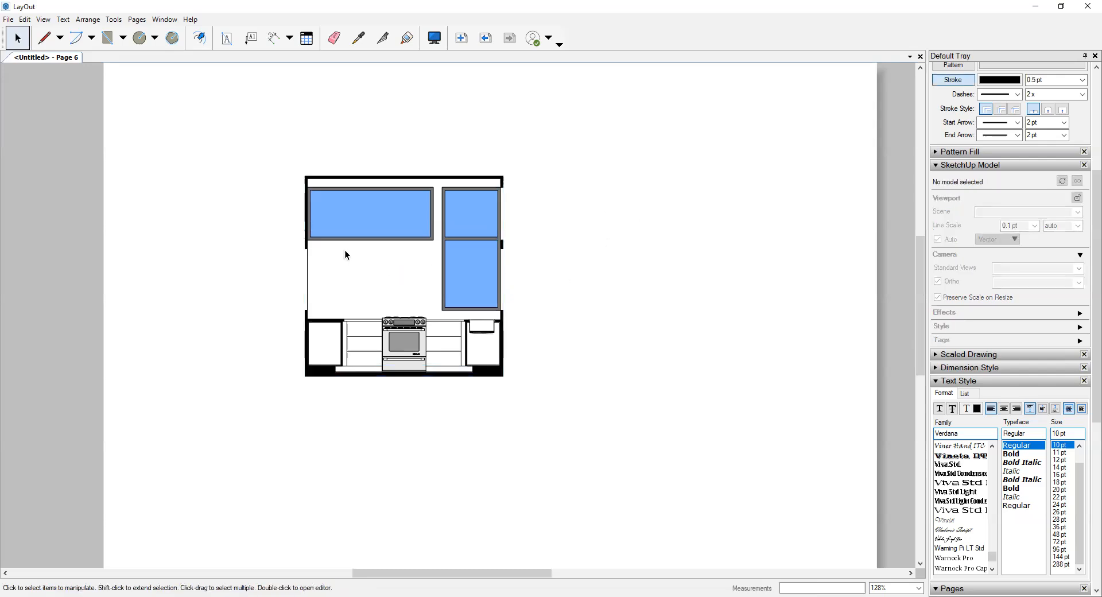
- Trim the kitchen viewport's top edge down to the underside of the black ceiling slab, leaving only a thin line
{"action": "scroll", "coordinate": [327, 192], "scroll_direction": "up", "scroll_amount": 2}
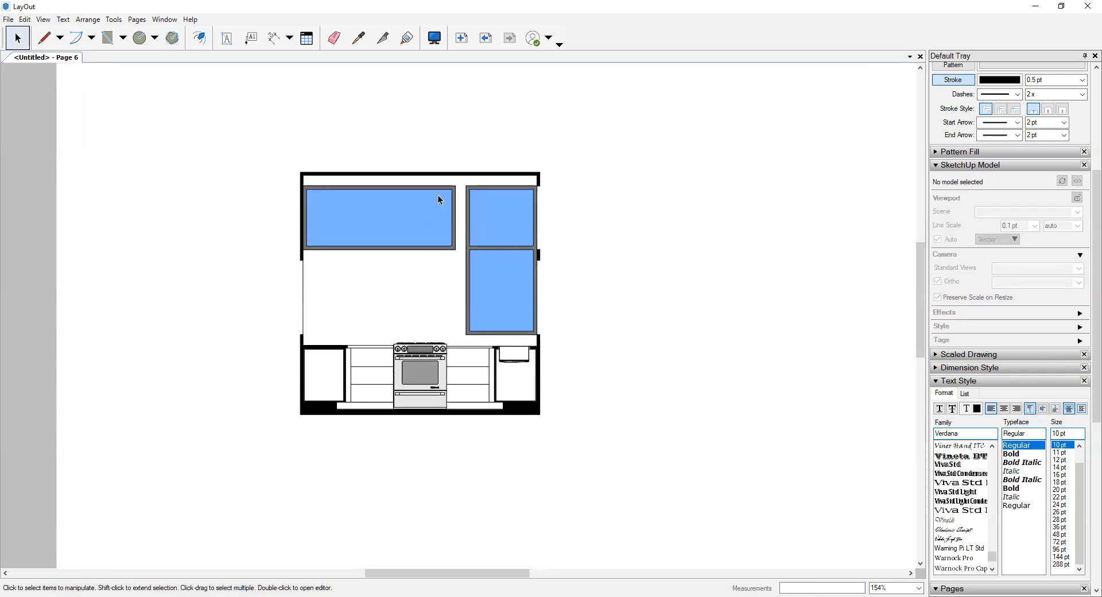
{"action": "scroll", "coordinate": [440, 199], "scroll_direction": "up", "scroll_amount": 2}
{"action": "left_click", "coordinate": [295, 148]}
{"action": "scroll", "coordinate": [254, 123], "scroll_direction": "up", "scroll_amount": 3}
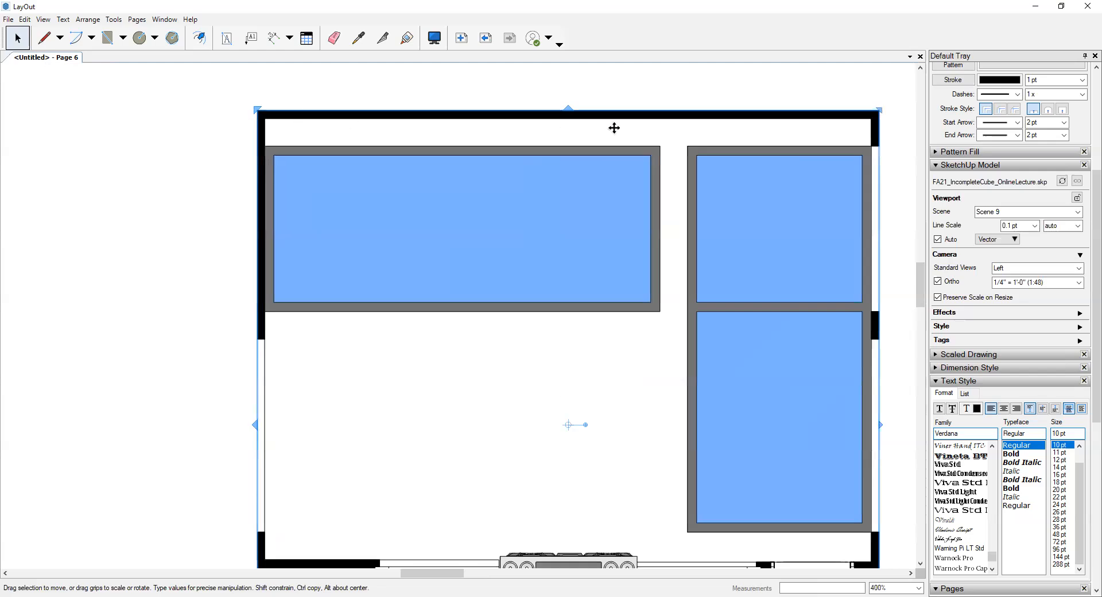
{"action": "scroll", "coordinate": [405, 137], "scroll_direction": "down", "scroll_amount": 1}
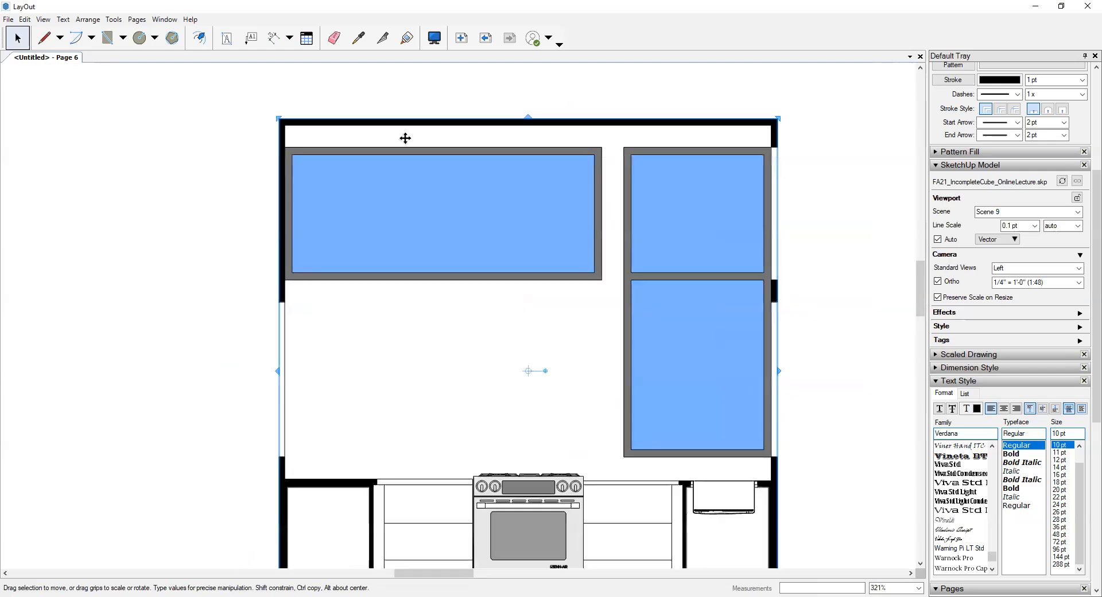
{"action": "scroll", "coordinate": [338, 201], "scroll_direction": "down", "scroll_amount": 1}
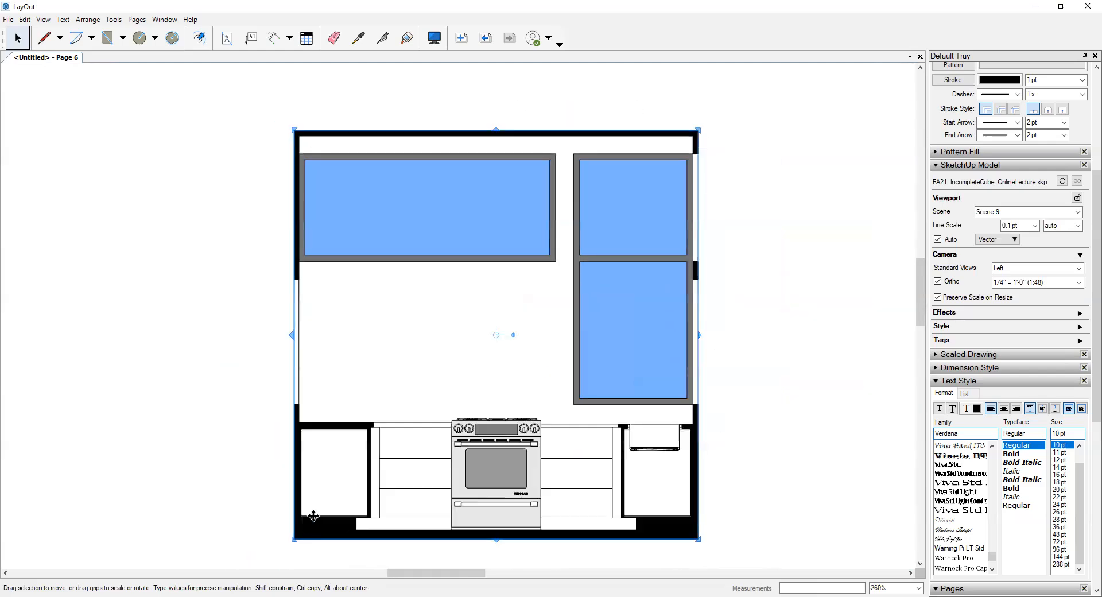
{"action": "scroll", "coordinate": [493, 537], "scroll_direction": "up", "scroll_amount": 1}
{"action": "scroll", "coordinate": [489, 83], "scroll_direction": "up", "scroll_amount": 1}
{"action": "scroll", "coordinate": [489, 84], "scroll_direction": "up", "scroll_amount": 5}
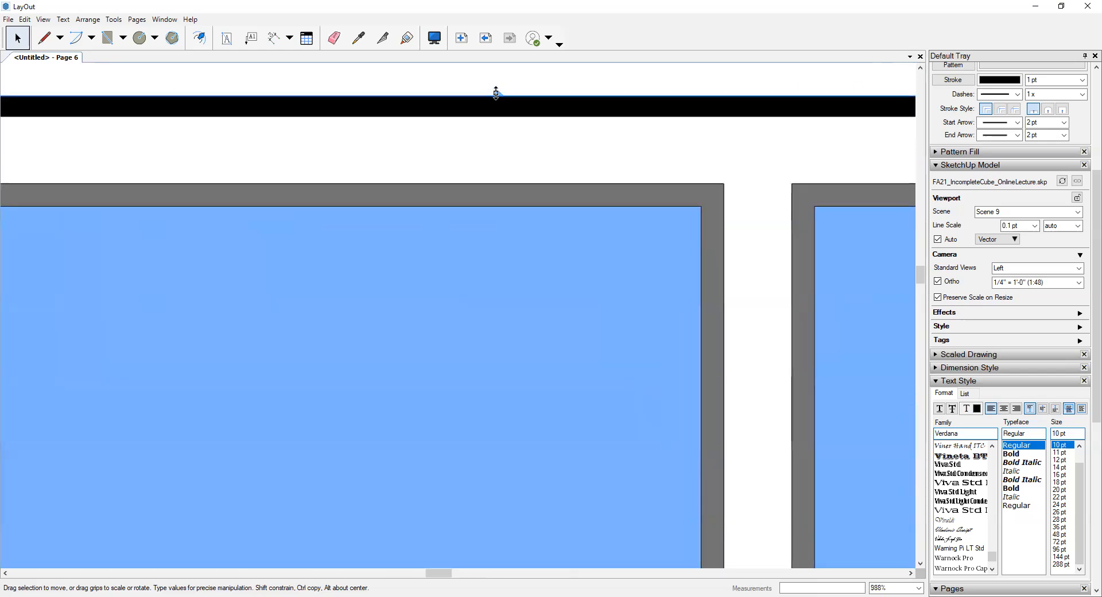
{"action": "left_click_drag", "start_coordinate": [495, 93], "coordinate": [499, 111]}
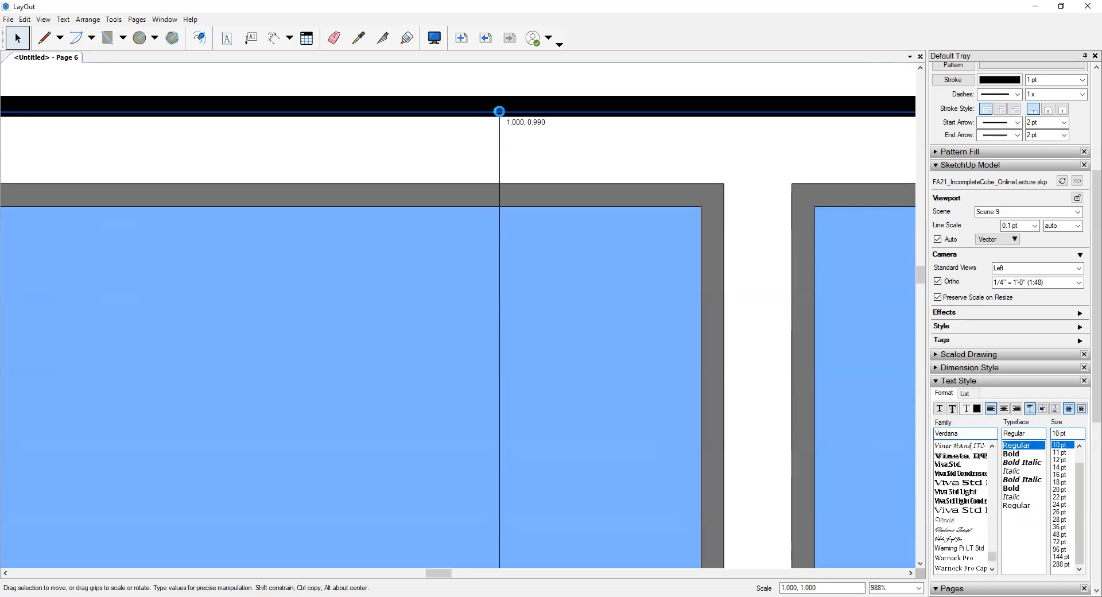
{"action": "scroll", "coordinate": [469, 153], "scroll_direction": "down", "scroll_amount": 17}
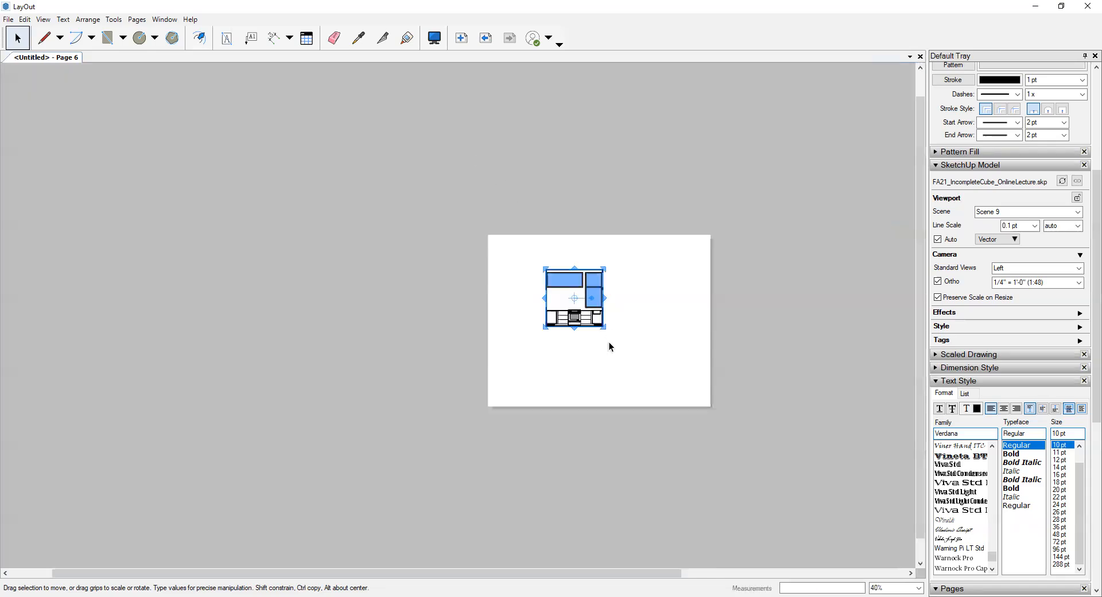
- Trim the kitchen viewport's left edge inward to the inner face of the black exterior wall
{"action": "scroll", "coordinate": [600, 310], "scroll_direction": "up", "scroll_amount": 6}
{"action": "scroll", "coordinate": [444, 339], "scroll_direction": "up", "scroll_amount": 11}
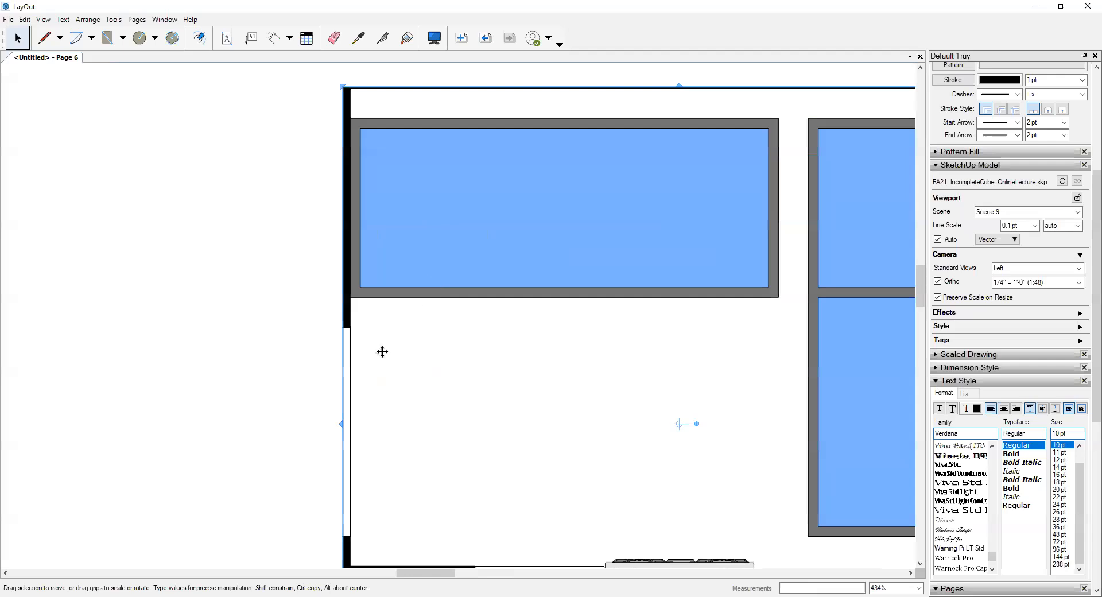
{"action": "left_click_drag", "start_coordinate": [340, 428], "coordinate": [357, 424]}
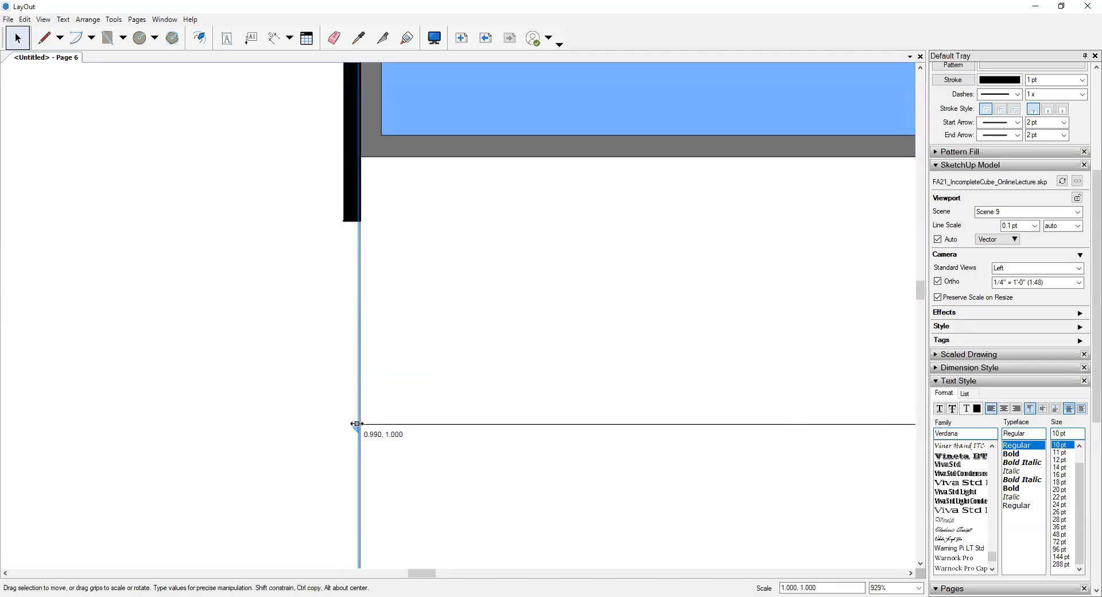
{"action": "left_click", "coordinate": [272, 353]}
{"action": "scroll", "coordinate": [272, 352], "scroll_direction": "down", "scroll_amount": 9}
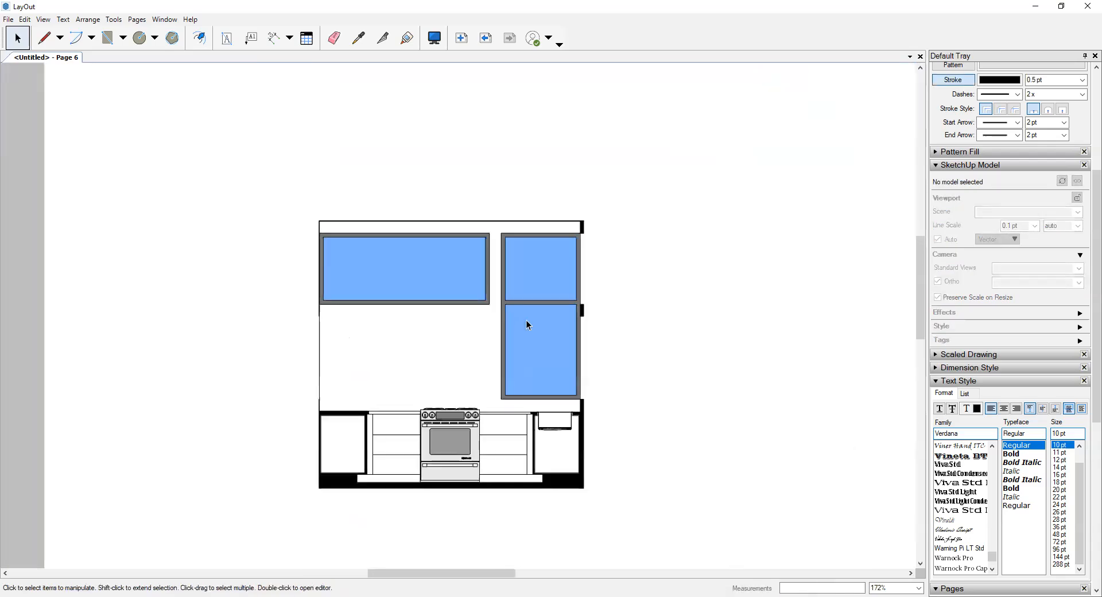
- Trim the kitchen viewport's right edge inward to the inner face of the black wall beside the tall window
{"action": "scroll", "coordinate": [581, 351], "scroll_direction": "up", "scroll_amount": 1}
{"action": "left_click", "coordinate": [581, 351]}
{"action": "scroll", "coordinate": [581, 352], "scroll_direction": "up", "scroll_amount": 4}
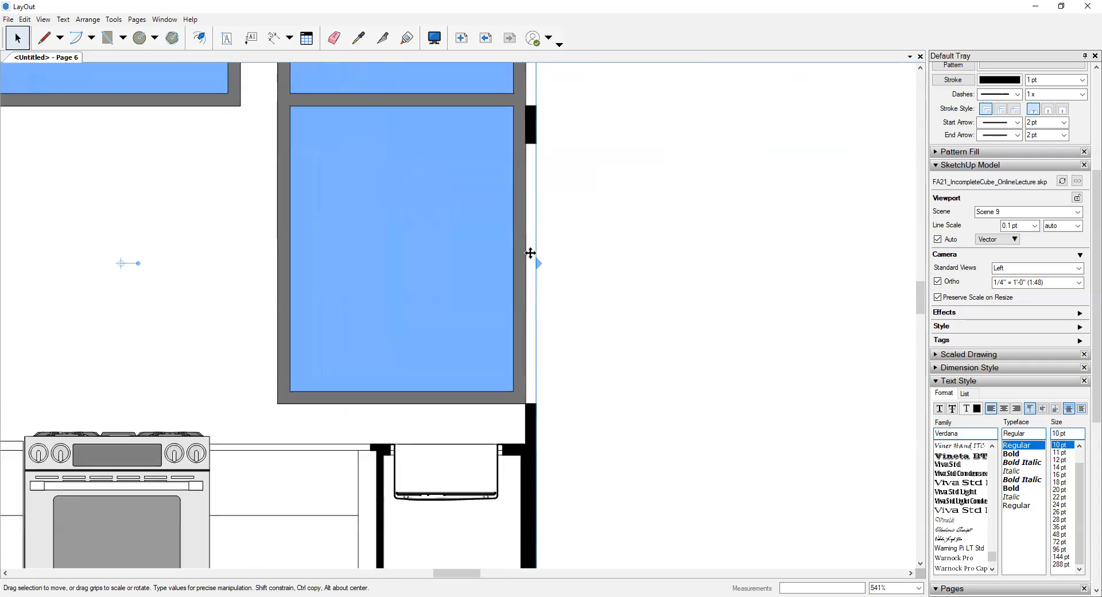
{"action": "left_click_drag", "start_coordinate": [538, 265], "coordinate": [528, 263]}
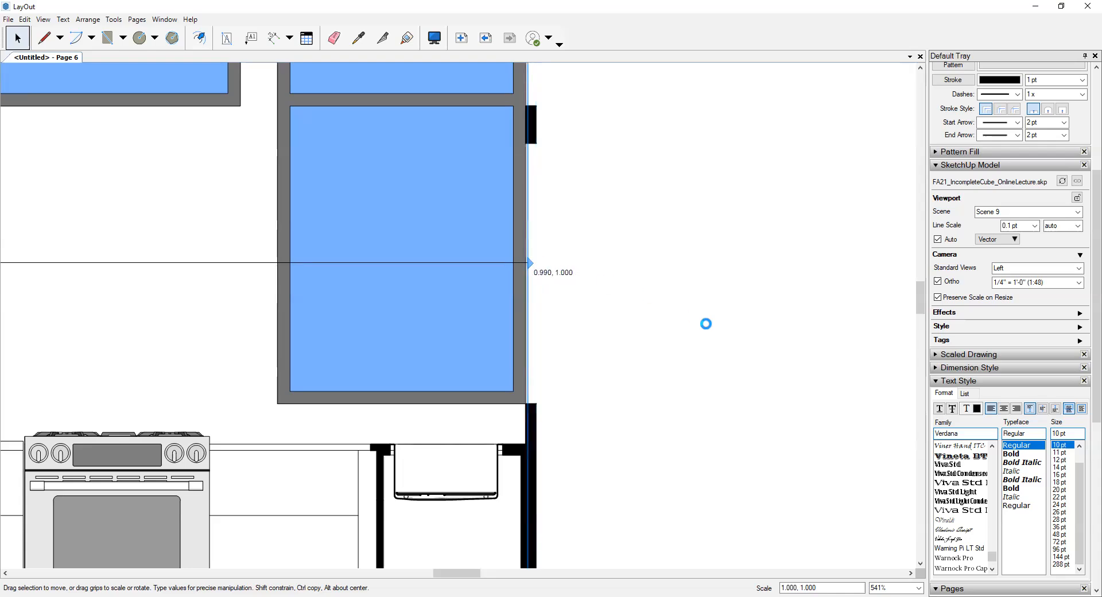
{"action": "left_click", "coordinate": [706, 324]}
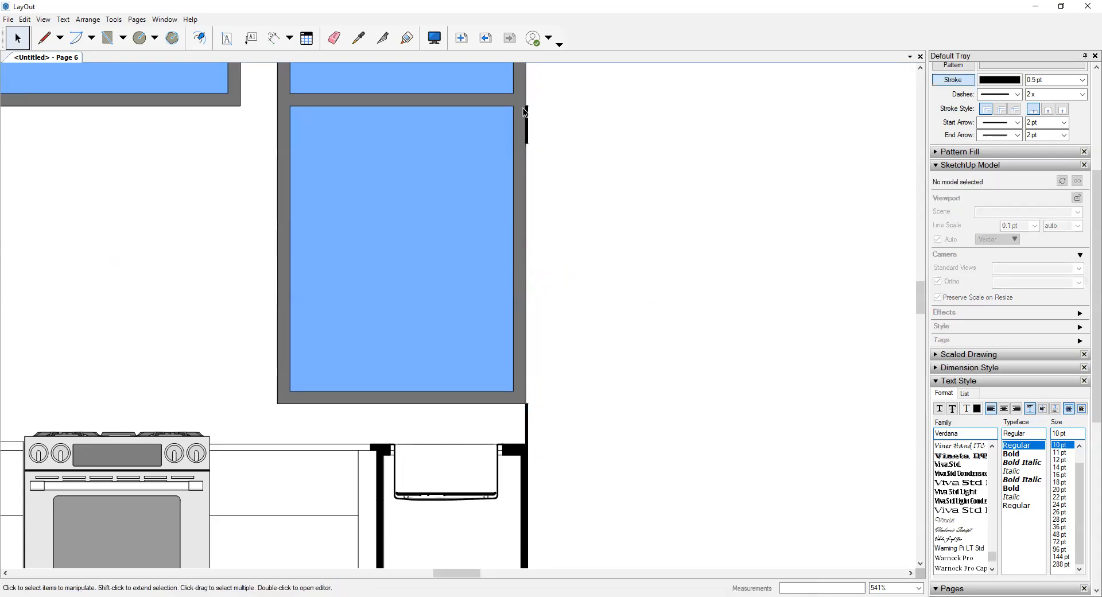
{"action": "scroll", "coordinate": [532, 142], "scroll_direction": "down", "scroll_amount": 3}
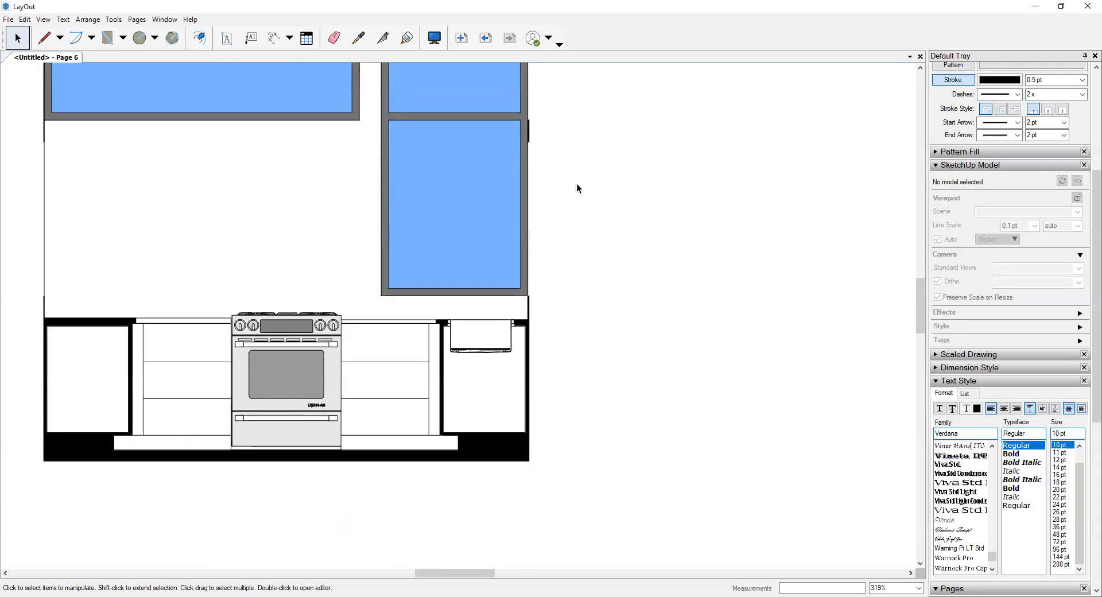
{"action": "scroll", "coordinate": [326, 195], "scroll_direction": "down", "scroll_amount": 5}
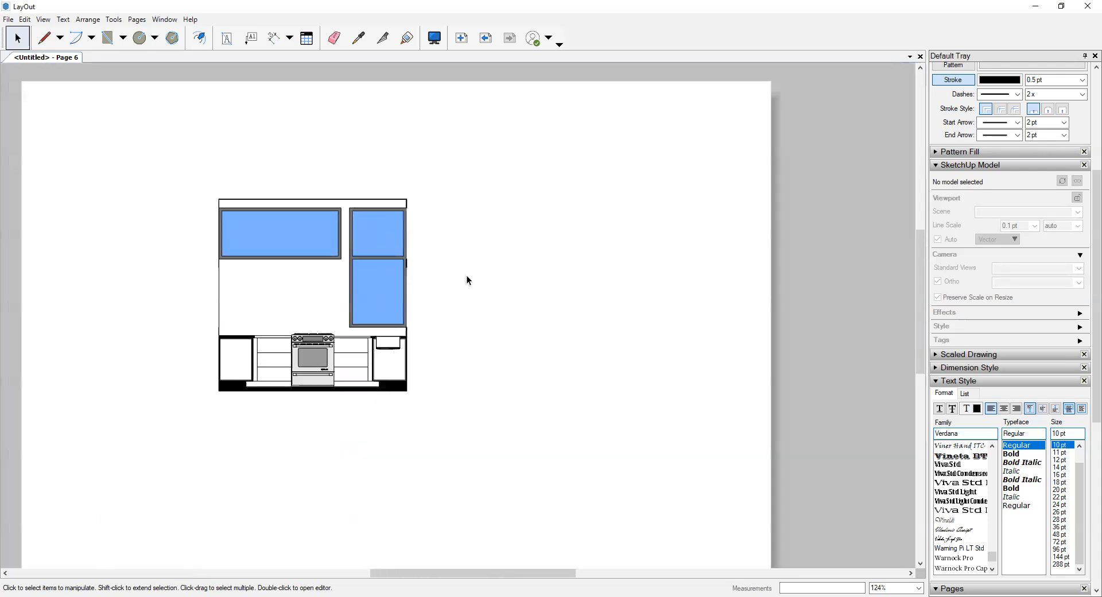
- Move the cropped stove-wall elevation to the upper-left corner of the page and deselect it
{"action": "middle_click_drag", "start_coordinate": [324, 258], "coordinate": [464, 287]}
{"action": "left_click_drag", "start_coordinate": [463, 287], "coordinate": [407, 214]}
{"action": "left_click", "coordinate": [509, 237]}
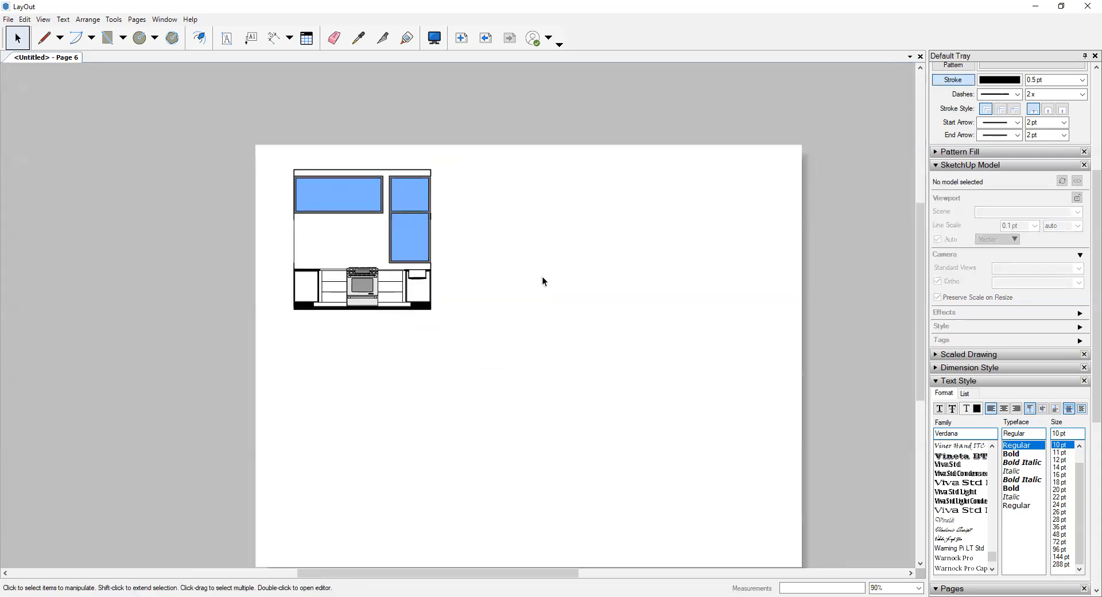
- Insert the FA21_IncompleteCube_OnlineLecture model again and switch its viewport to Scene 10
{"action": "middle_click_drag", "start_coordinate": [239, 181], "coordinate": [142, 169]}
{"action": "left_click", "coordinate": [8, 19]}
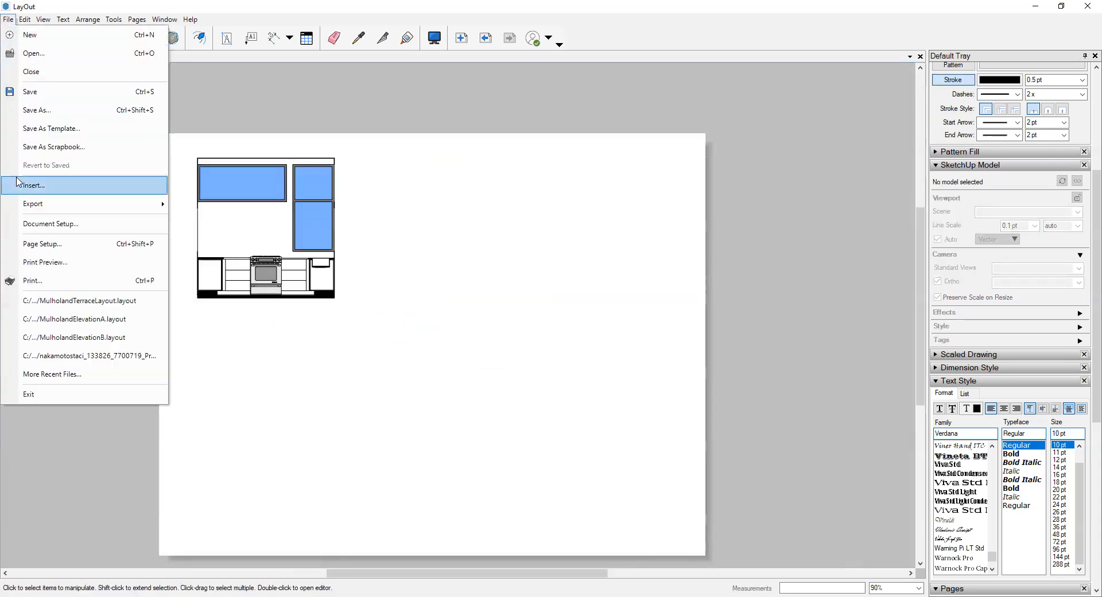
{"action": "left_click", "coordinate": [35, 185]}
{"action": "left_click", "coordinate": [292, 329]}
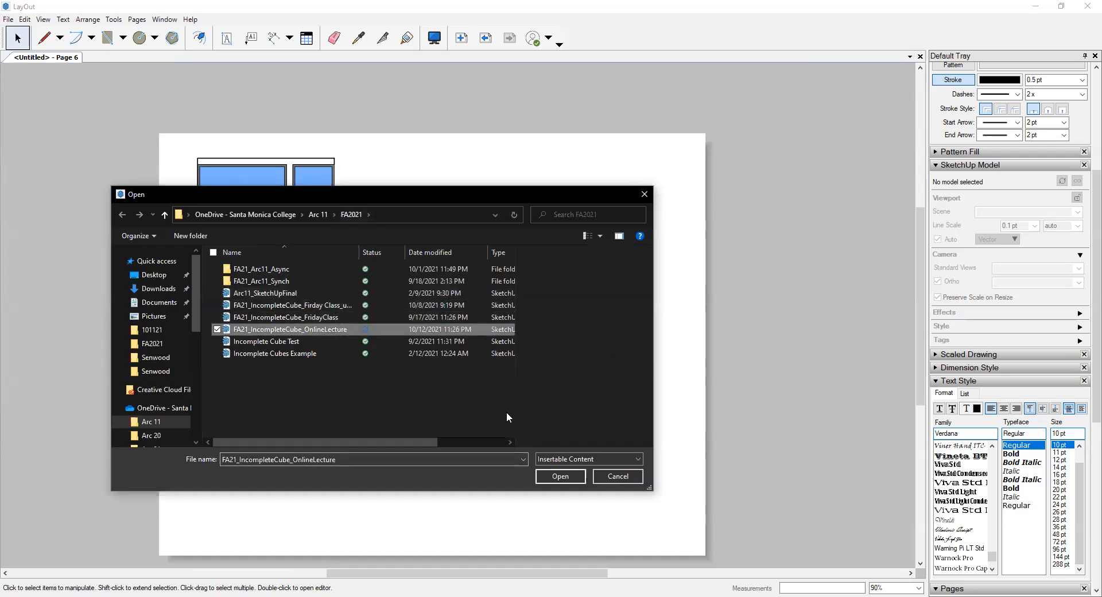
{"action": "left_click", "coordinate": [552, 475]}
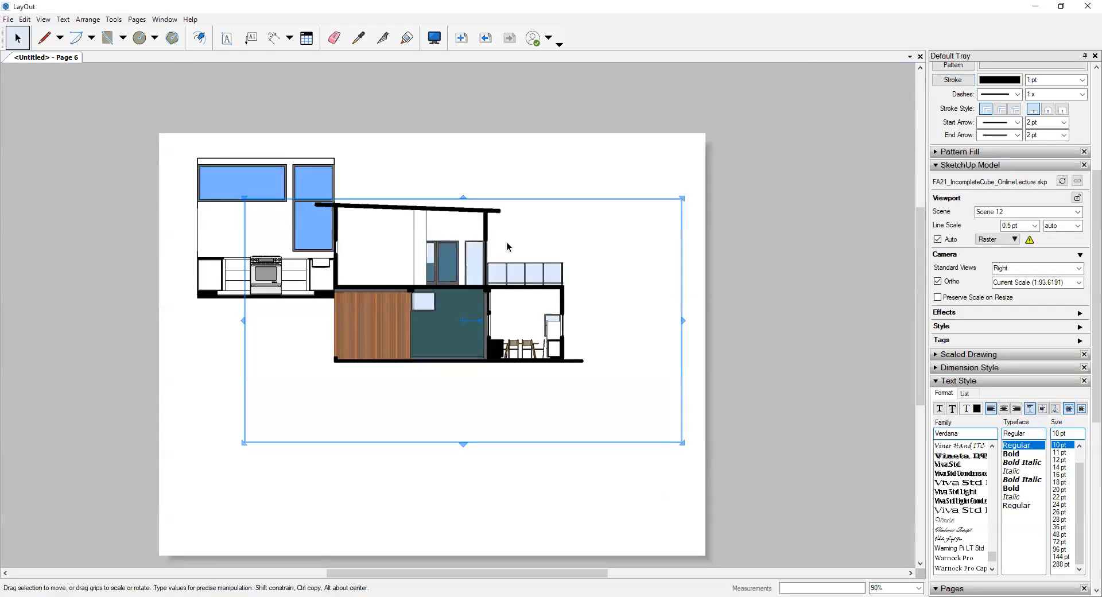
{"action": "left_click", "coordinate": [1077, 212]}
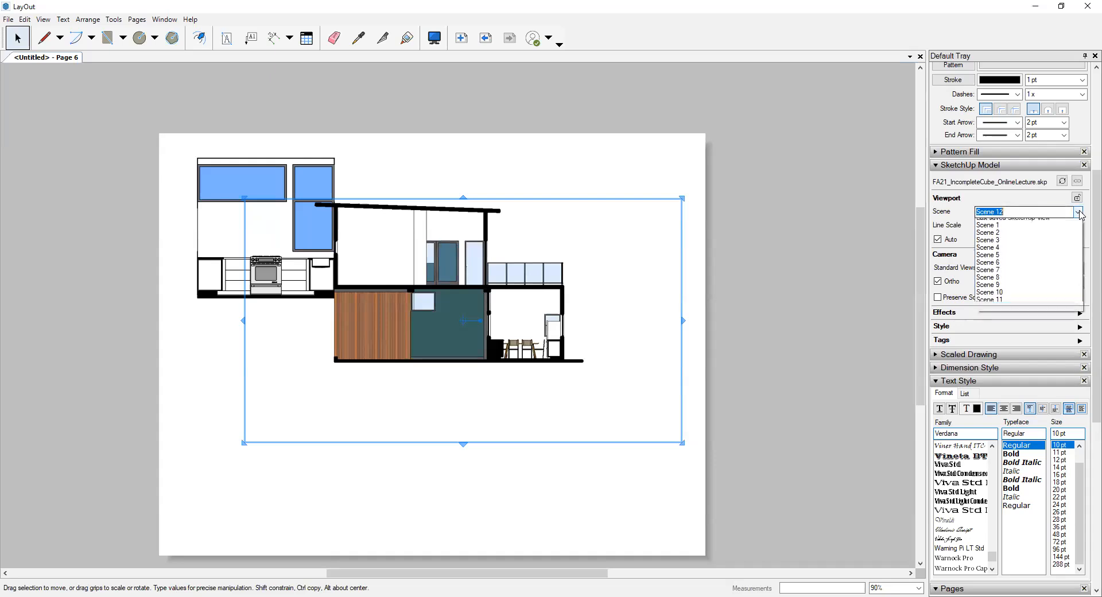
{"action": "left_click", "coordinate": [1005, 298]}
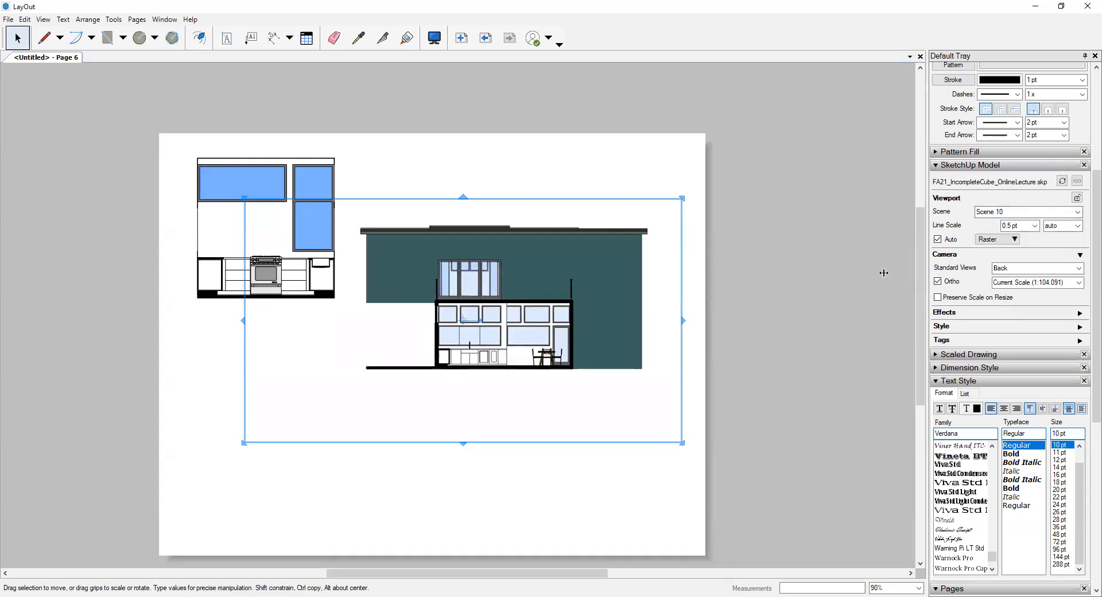
- Set the Scene 10 viewport to a 0.1 pt line scale, Vector rendering and a scale of 1/4" = 1'-0"
{"action": "left_click", "coordinate": [1036, 227]}
{"action": "left_click", "coordinate": [1017, 235]}
{"action": "left_click", "coordinate": [1015, 240]}
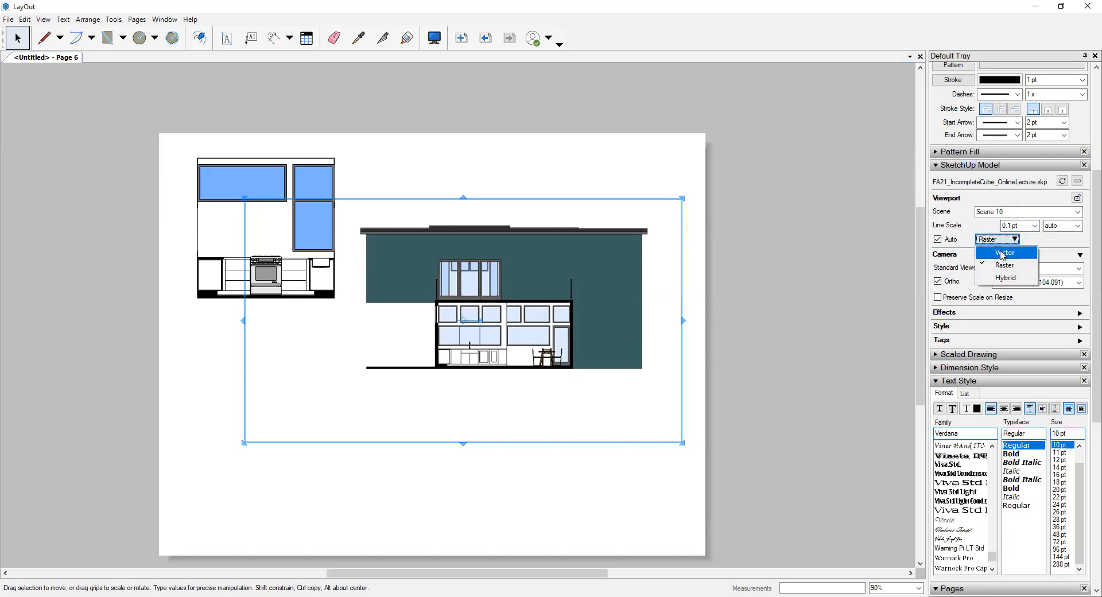
{"action": "left_click", "coordinate": [1003, 254]}
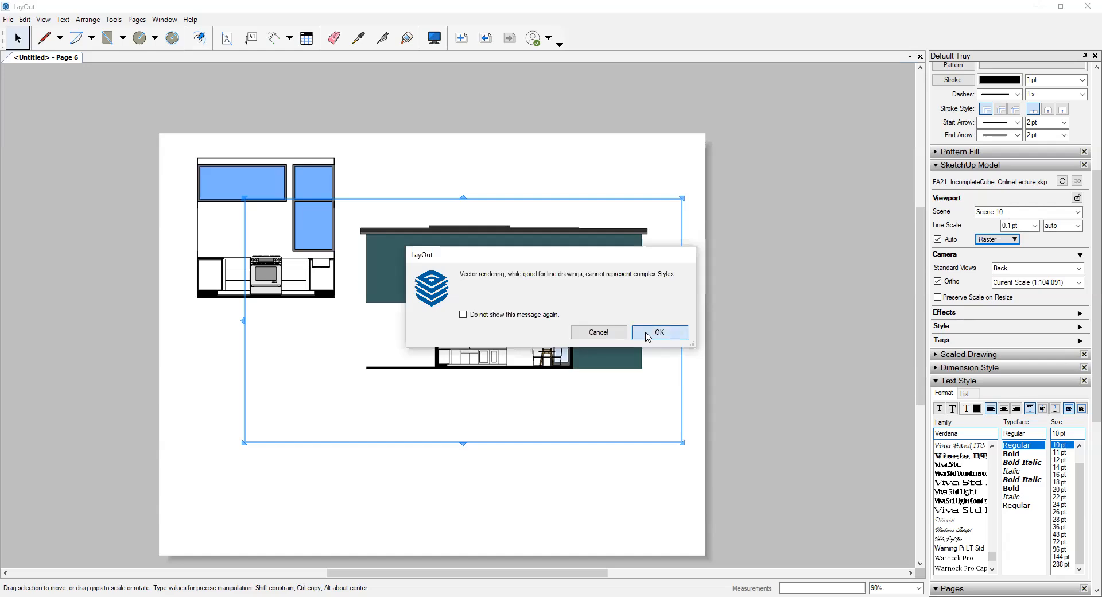
{"action": "left_click", "coordinate": [659, 332]}
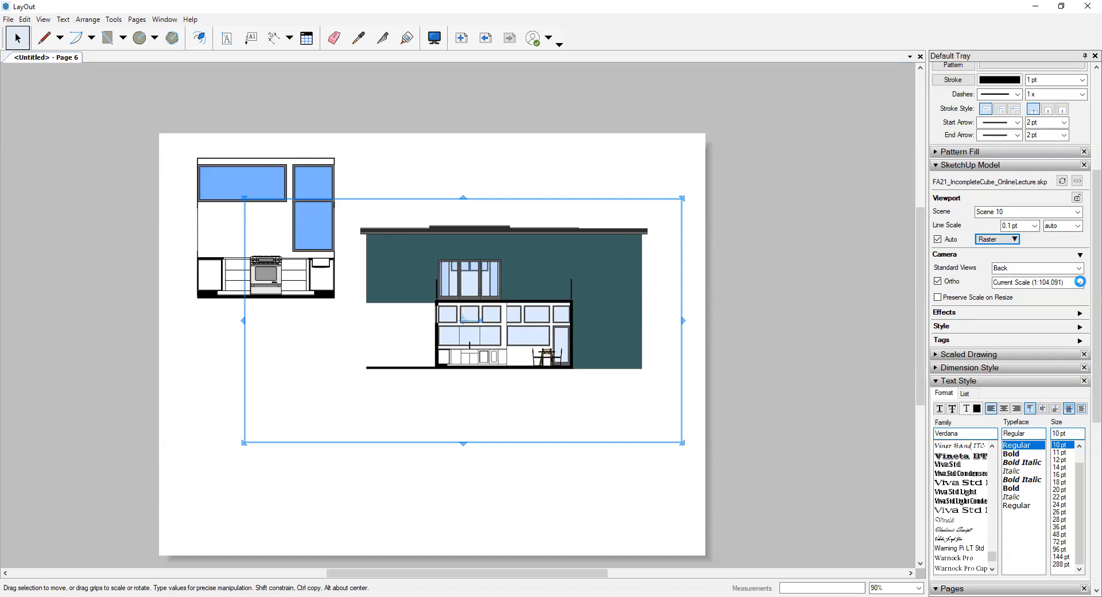
{"action": "left_click", "coordinate": [1082, 284]}
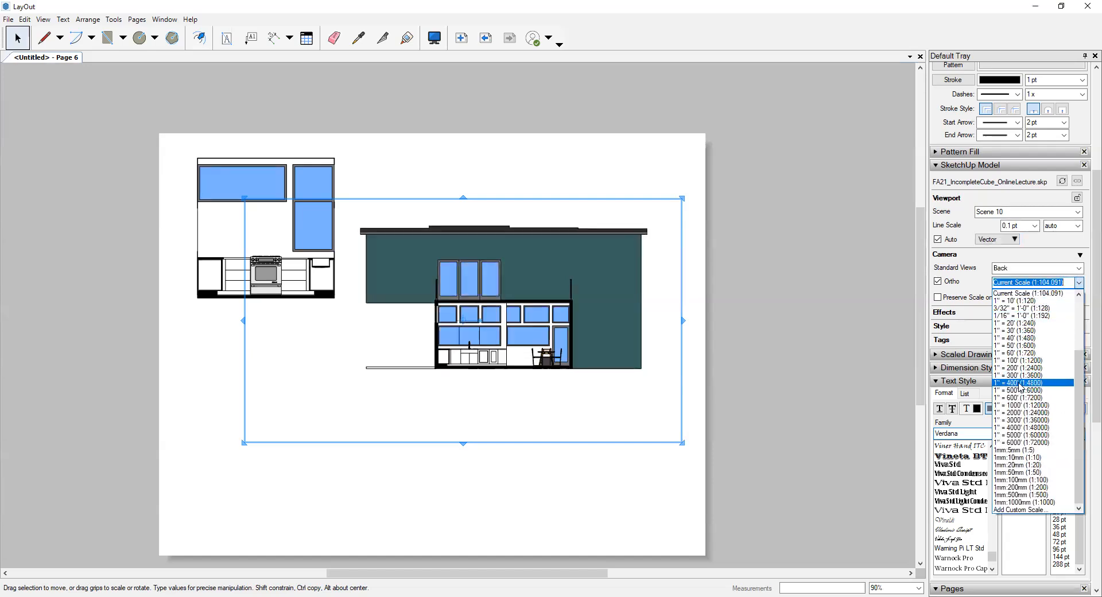
{"action": "left_click", "coordinate": [1010, 333]}
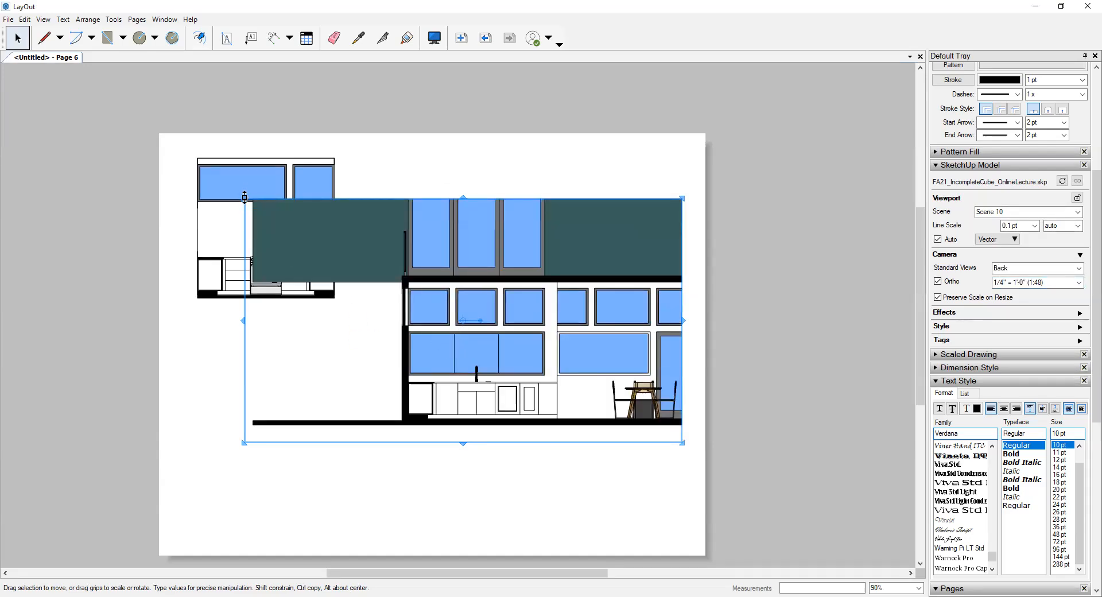
- Crop the Scene 10 viewport to frame only the kitchen sink wall, from the black exterior wall to the counter's end and floor to ceiling
{"action": "left_click_drag", "start_coordinate": [241, 196], "coordinate": [405, 281]}
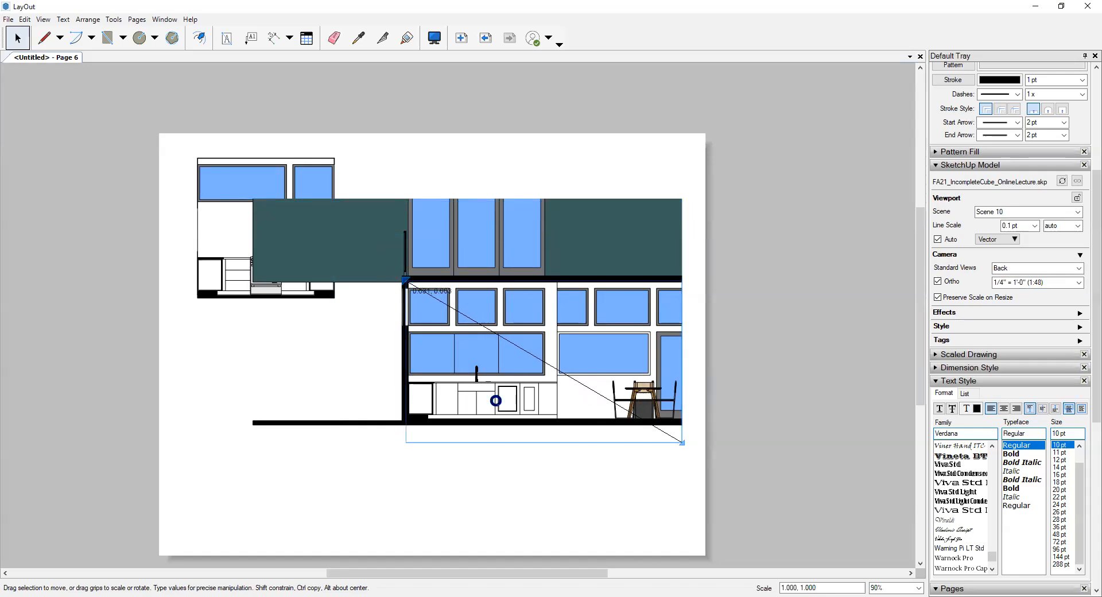
{"action": "scroll", "coordinate": [556, 352], "scroll_direction": "up", "scroll_amount": 3}
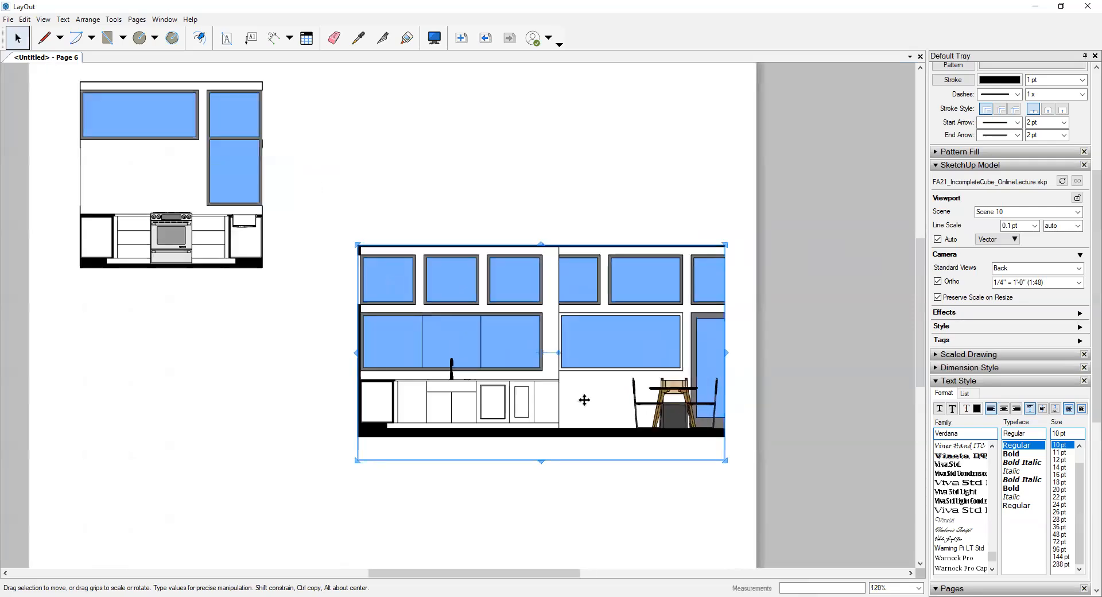
{"action": "left_click_drag", "start_coordinate": [778, 435], "coordinate": [611, 403]}
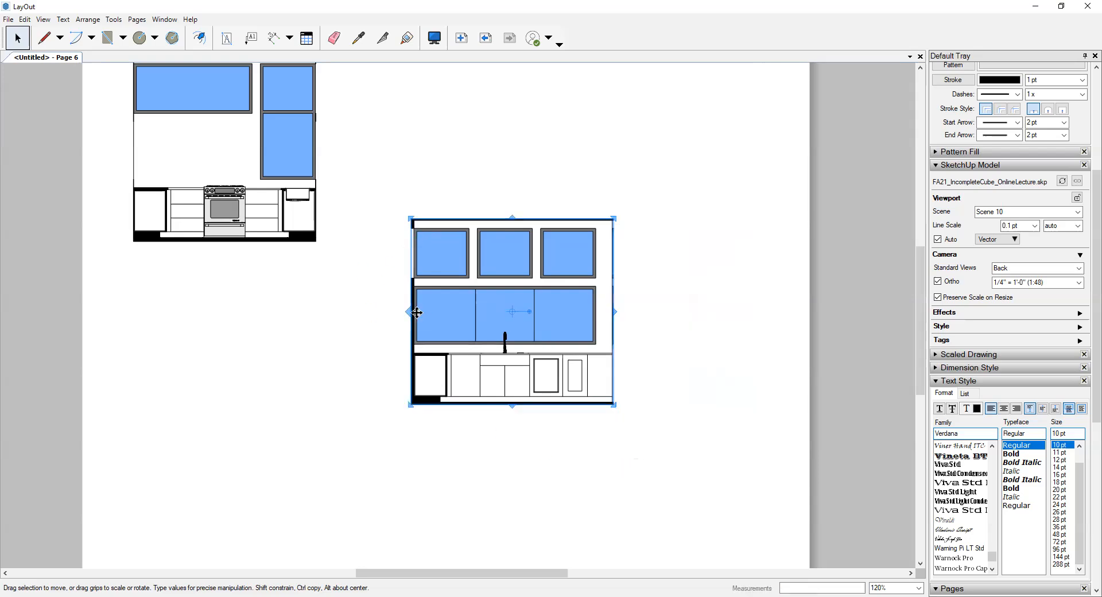
{"action": "scroll", "coordinate": [411, 311], "scroll_direction": "up", "scroll_amount": 1}
{"action": "scroll", "coordinate": [411, 311], "scroll_direction": "up", "scroll_amount": 7}
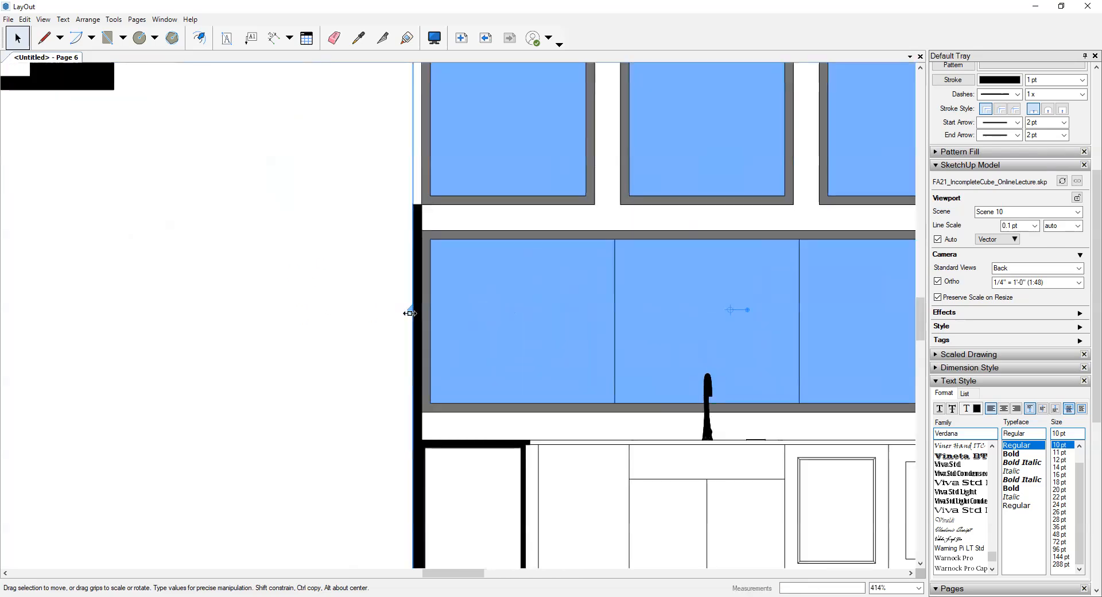
{"action": "left_click_drag", "start_coordinate": [427, 306], "coordinate": [427, 306]}
{"action": "left_click", "coordinate": [362, 306]}
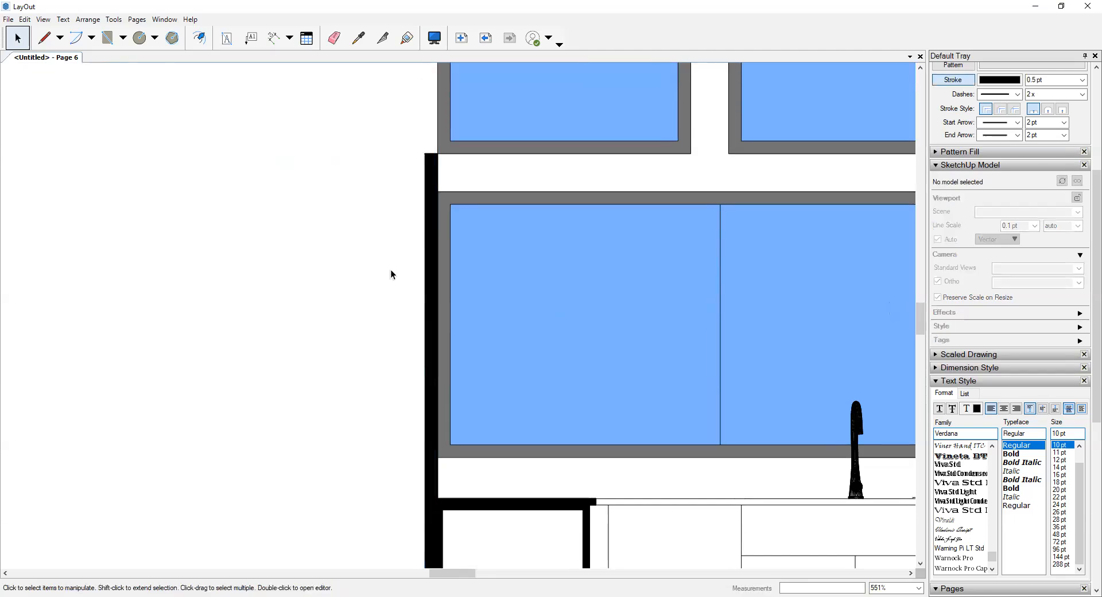
- Move the sink-wall elevation up beside the stove-wall elevation, with their floor and ceiling lines level
{"action": "scroll", "coordinate": [395, 261], "scroll_direction": "down", "scroll_amount": 9}
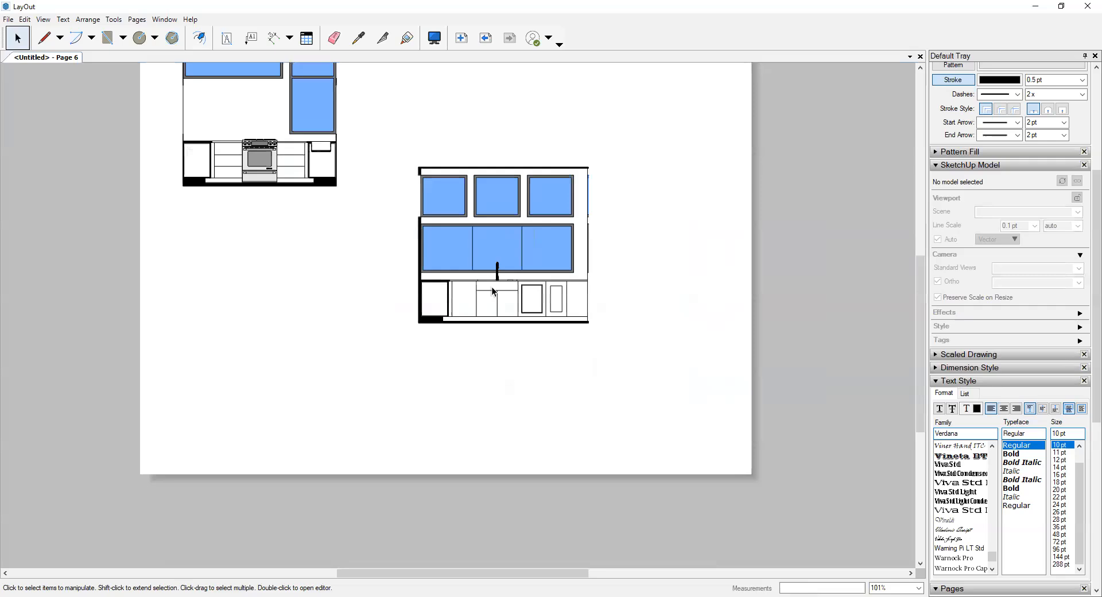
{"action": "left_click_drag", "start_coordinate": [514, 298], "coordinate": [480, 162]}
{"action": "left_click", "coordinate": [459, 424]}
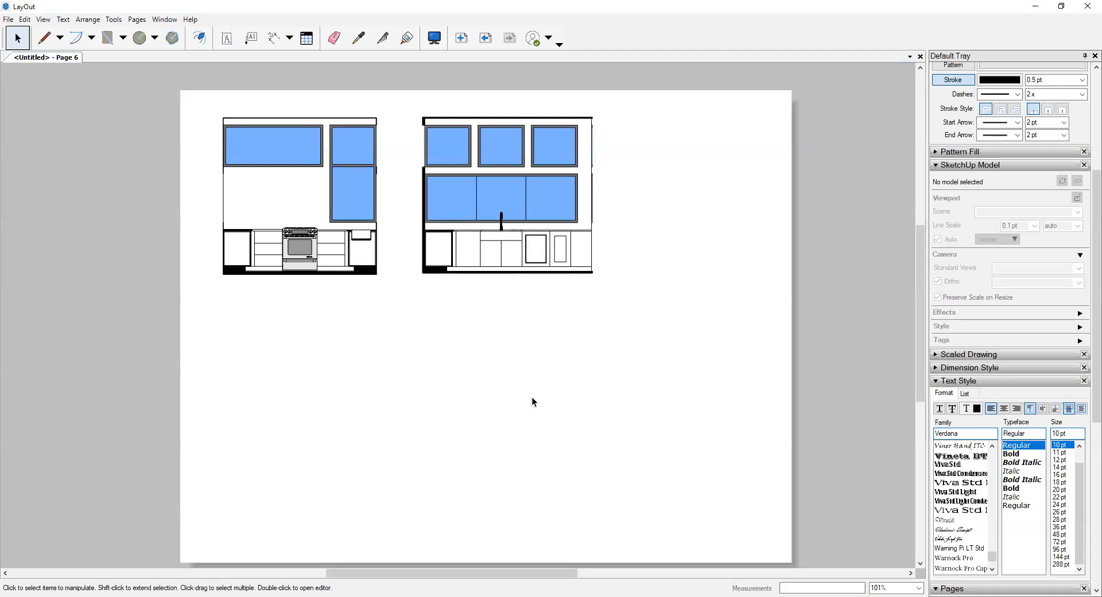
- Insert the FA21_IncompleteCube_OnlineLecture model once more and place its viewport below the two kitchen elevations
{"action": "left_click", "coordinate": [10, 19]}
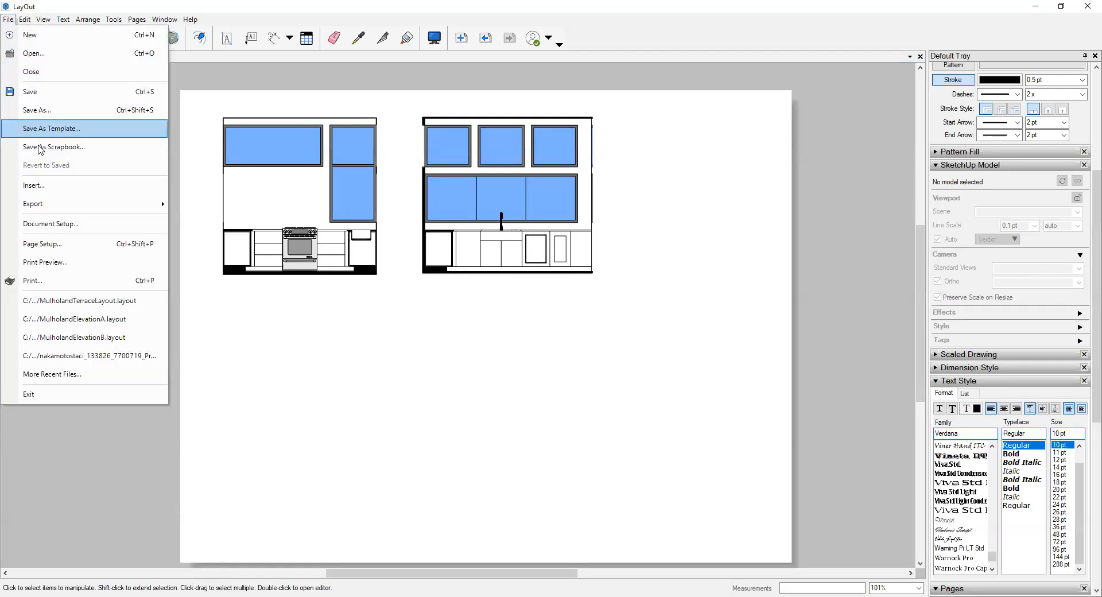
{"action": "left_click", "coordinate": [92, 185]}
{"action": "left_click", "coordinate": [287, 329]}
{"action": "left_click", "coordinate": [565, 477]}
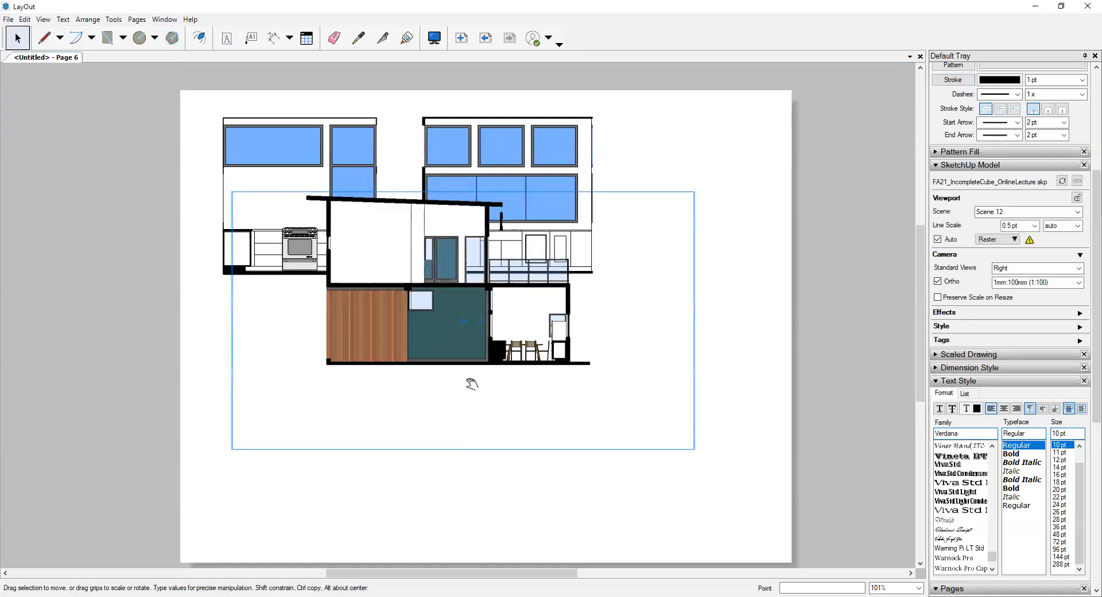
{"action": "left_click_drag", "start_coordinate": [470, 329], "coordinate": [461, 425]}
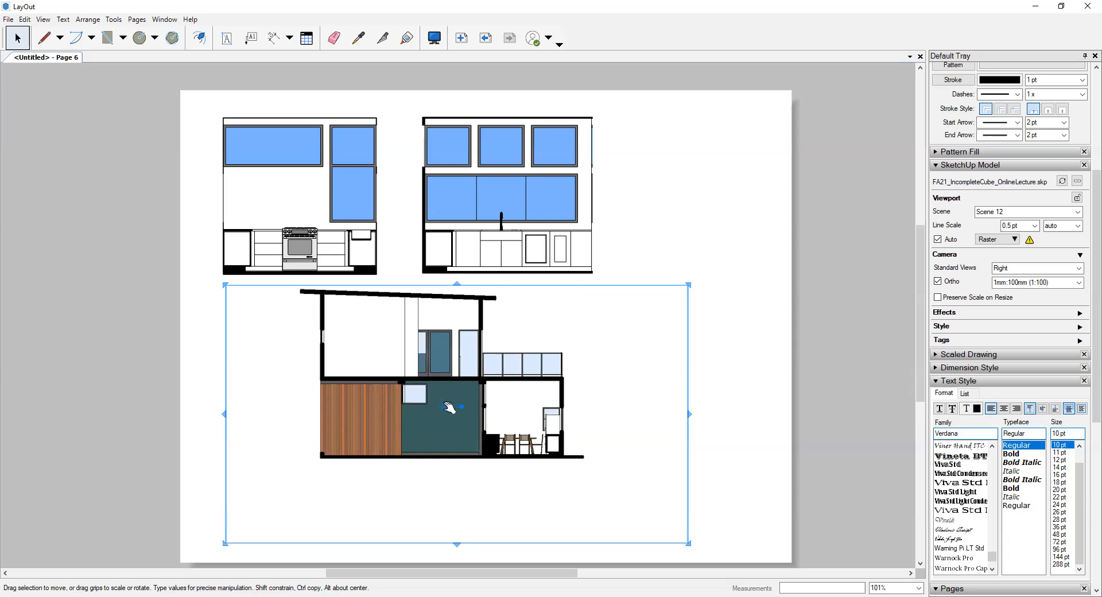
{"action": "scroll", "coordinate": [447, 411], "scroll_direction": "up", "scroll_amount": 2}
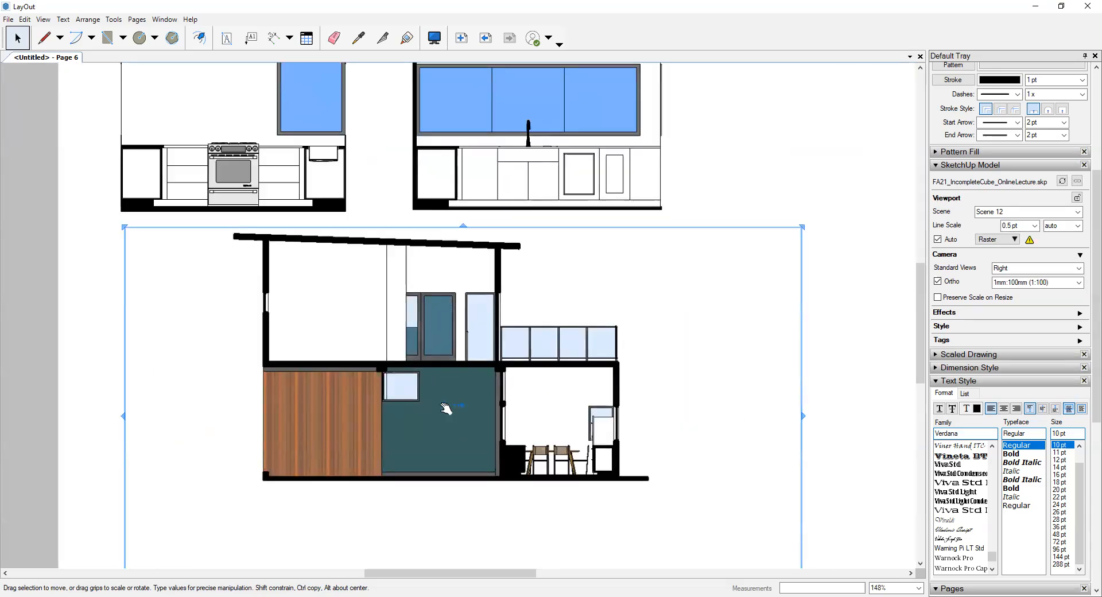
{"action": "scroll", "coordinate": [453, 408], "scroll_direction": "down", "scroll_amount": 2}
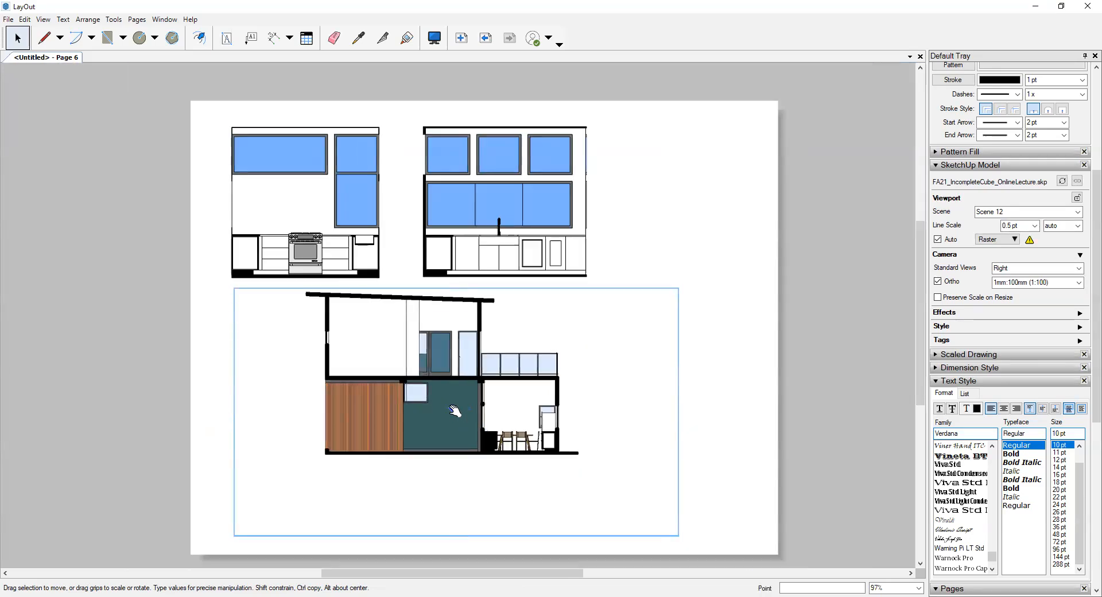
{"action": "left_click", "coordinate": [452, 409]}
{"action": "scroll", "coordinate": [452, 409], "scroll_direction": "up", "scroll_amount": 3}
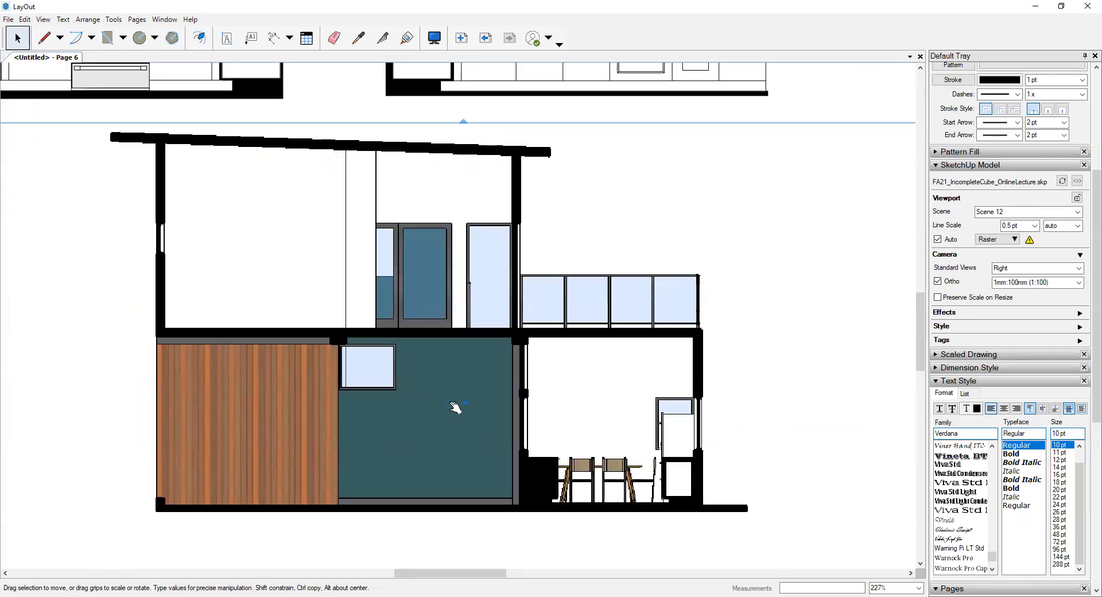
{"action": "scroll", "coordinate": [466, 403], "scroll_direction": "down", "scroll_amount": 1}
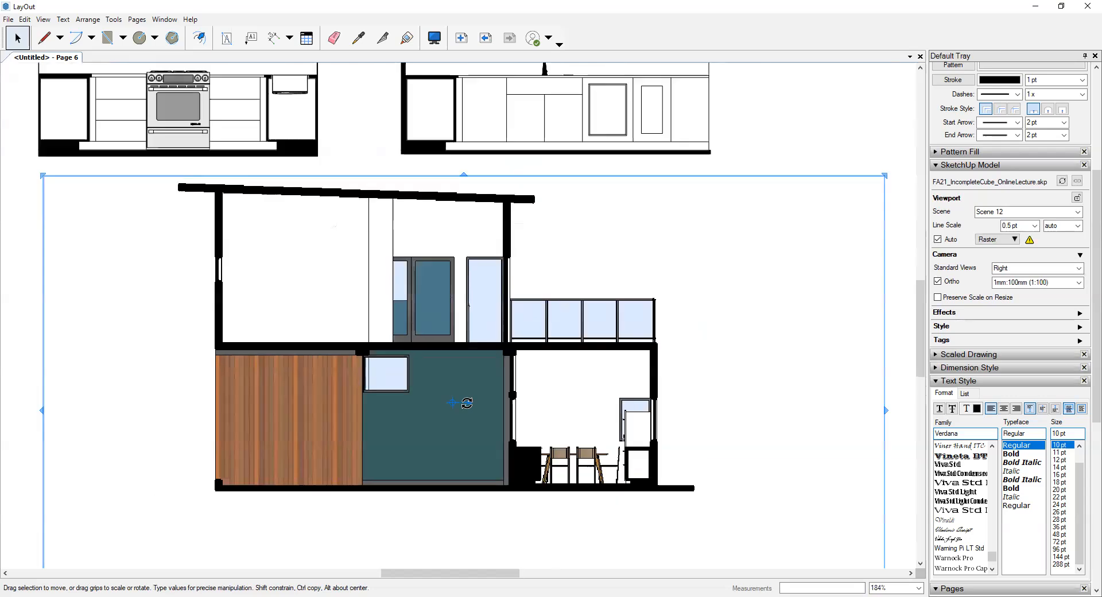
{"action": "mouse_move", "coordinate": [469, 403]}
{"action": "left_mouse_down"}
{"action": "mouse_move", "coordinate": [471, 426]}
{"action": "mouse_move", "coordinate": [479, 397]}
{"action": "left_mouse_up"}
{"action": "scroll", "coordinate": [479, 397], "scroll_direction": "down", "scroll_amount": 3}
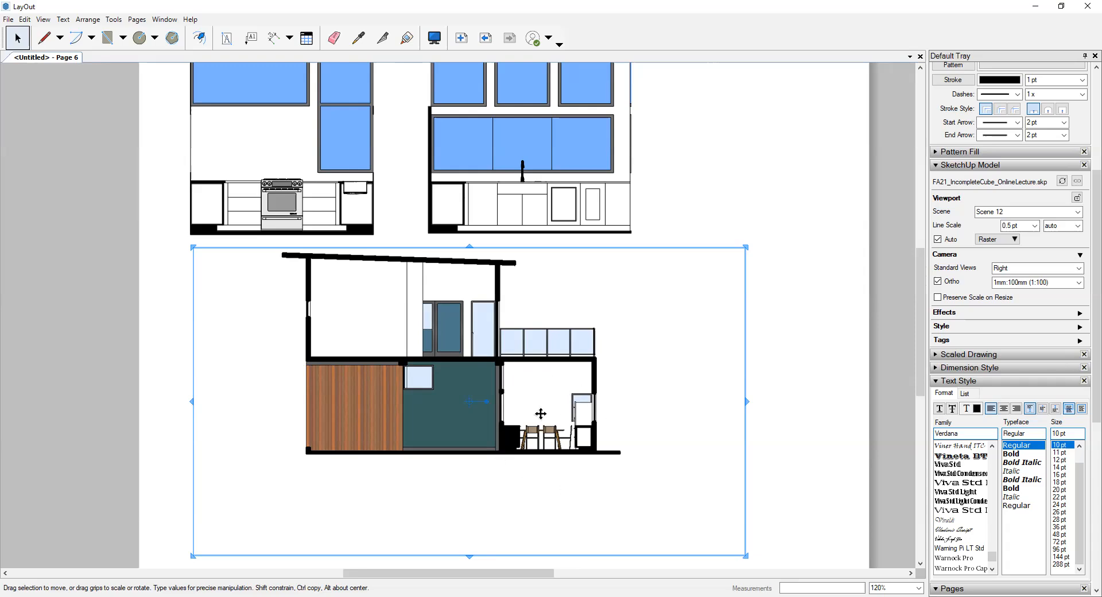
- Shrink the Scene 12 section viewport from its upper-left corner so that it occupies only the lower-right part of the page
{"action": "scroll", "coordinate": [537, 409], "scroll_direction": "up", "scroll_amount": 2}
{"action": "left_click_drag", "start_coordinate": [117, 212], "coordinate": [491, 348]}
{"action": "scroll", "coordinate": [586, 396], "scroll_direction": "down", "scroll_amount": 3}
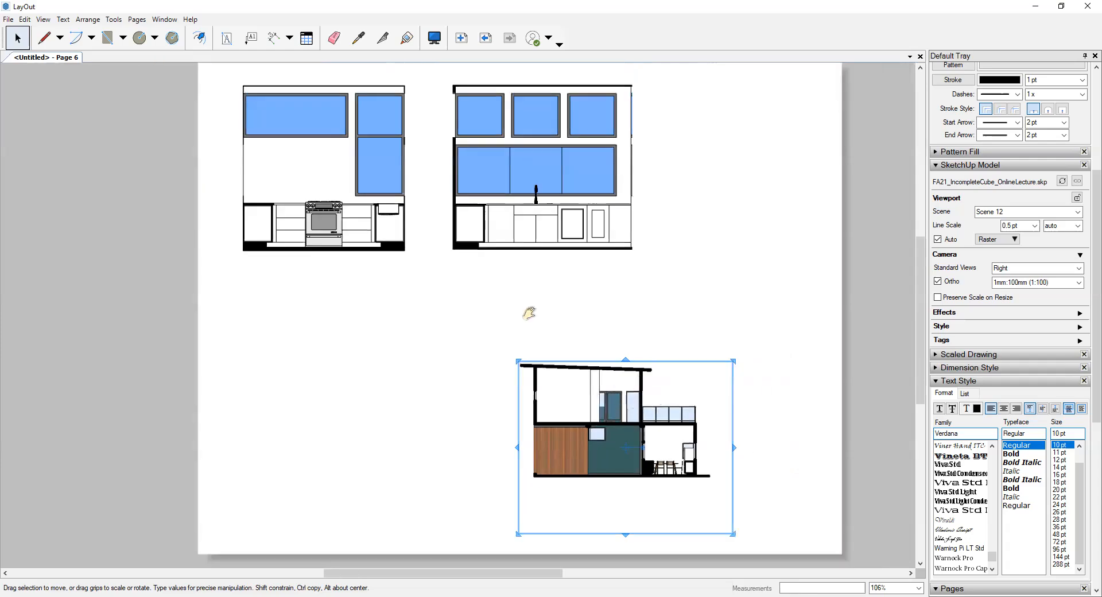
{"action": "middle_click_drag", "start_coordinate": [530, 312], "coordinate": [543, 341]}
{"action": "scroll", "coordinate": [542, 341], "scroll_direction": "up", "scroll_amount": 4}
{"action": "middle_click_drag", "start_coordinate": [359, 268], "coordinate": [364, 241]}
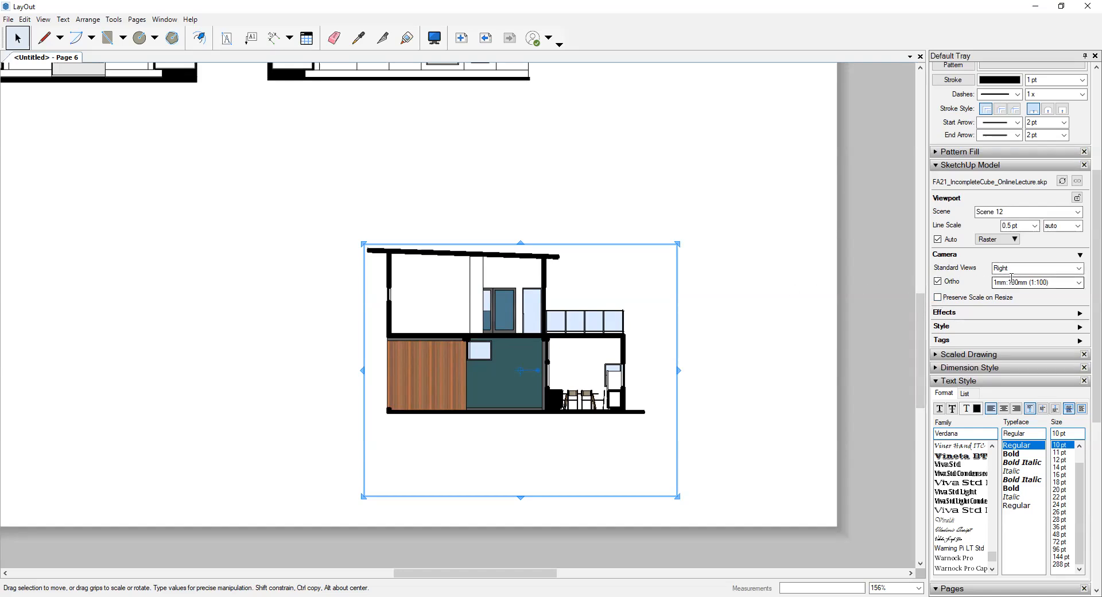
- Set the Scene 12 viewport to a 0.1 pt line scale, Vector rendering and a scale of 1/4" = 1'-0"
{"action": "left_click", "coordinate": [1034, 226]}
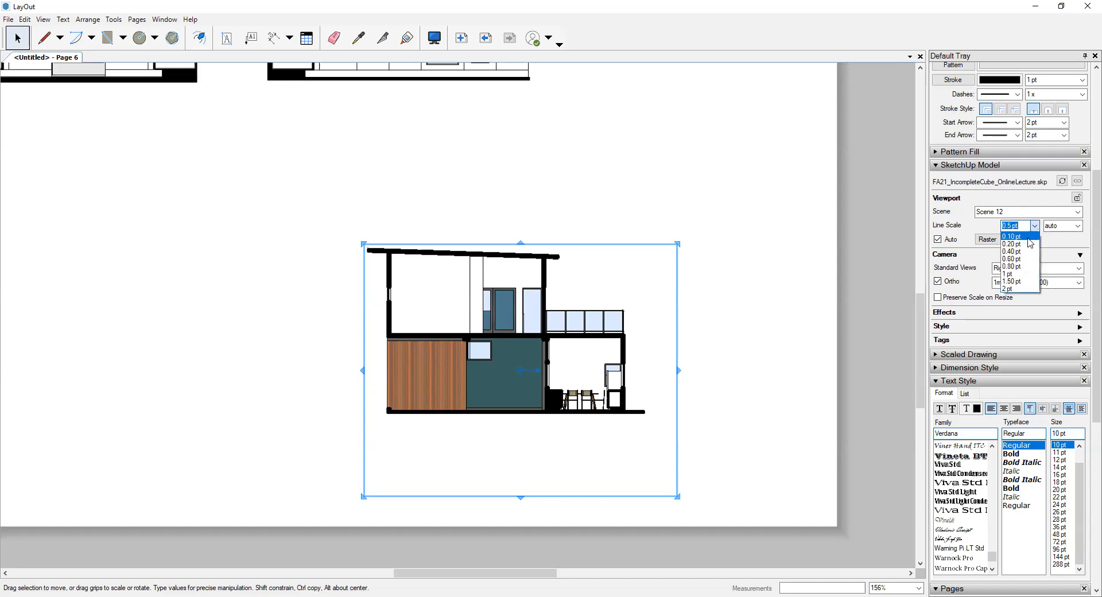
{"action": "left_click", "coordinate": [1030, 238]}
{"action": "left_click", "coordinate": [997, 239]}
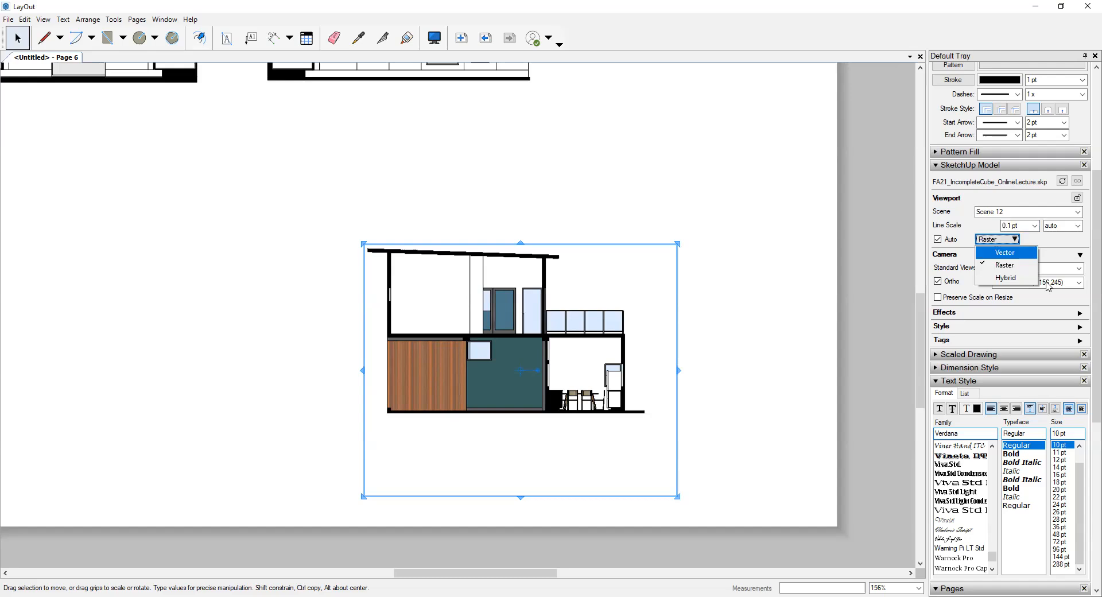
{"action": "left_click", "coordinate": [1011, 253]}
{"action": "left_click", "coordinate": [660, 333]}
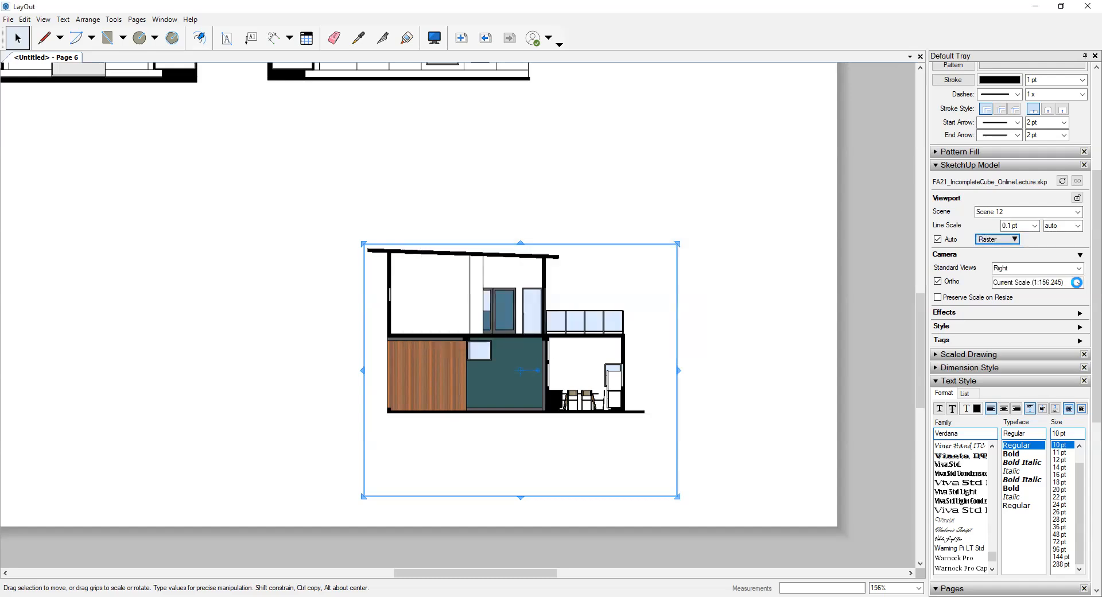
{"action": "left_click", "coordinate": [1079, 283]}
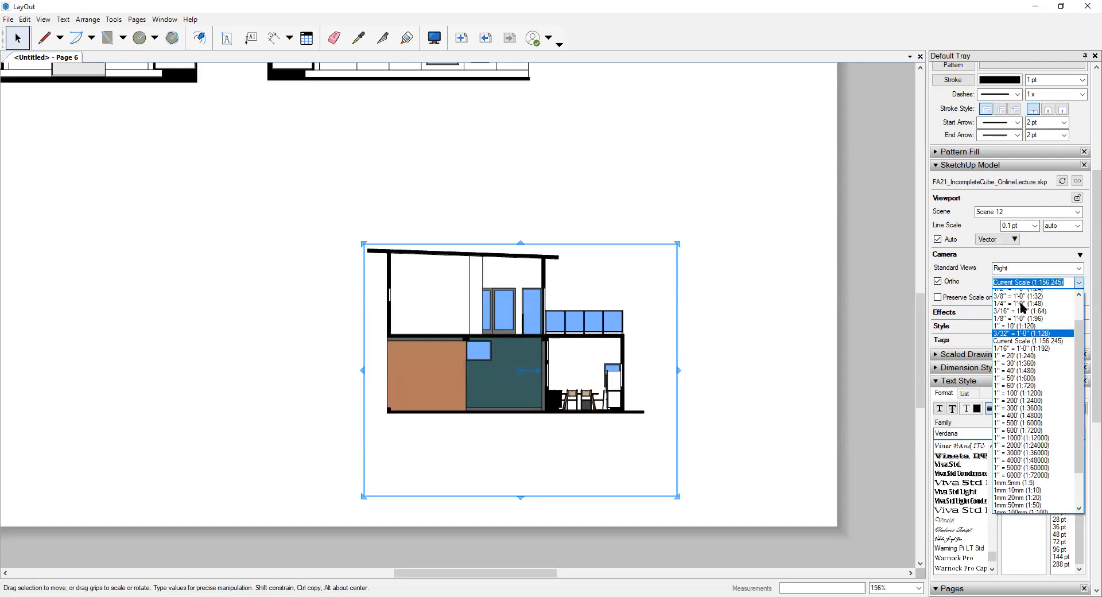
{"action": "left_click", "coordinate": [1025, 308]}
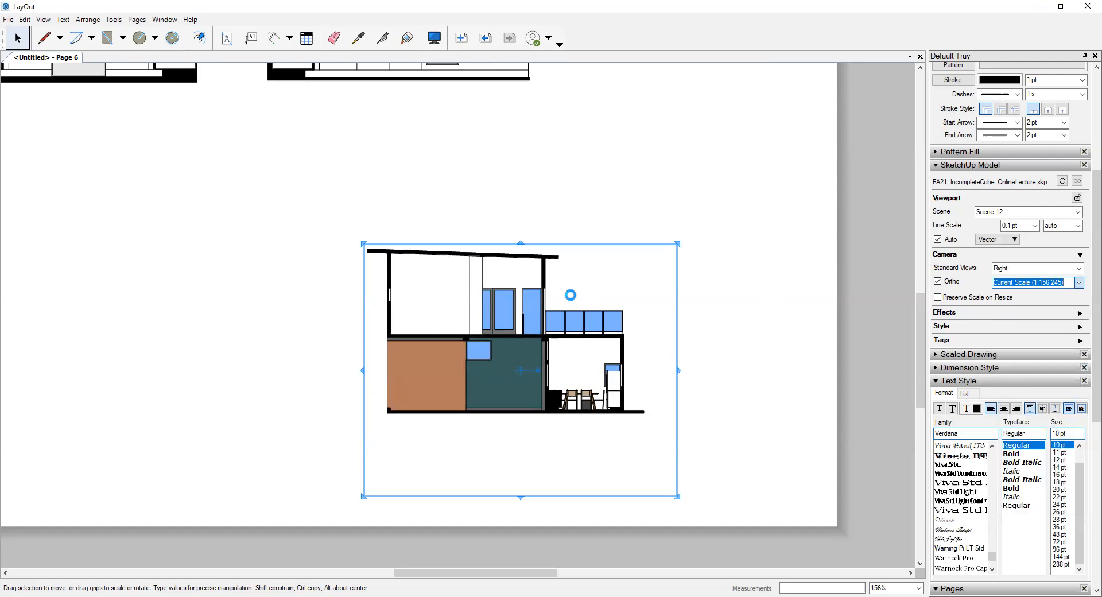
- Enlarge the Scene 12 viewport until the whole kitchen room is shown from floor to ceiling and wall to wall
{"action": "left_click_drag", "start_coordinate": [518, 328], "coordinate": [355, 249]}
{"action": "left_click_drag", "start_coordinate": [516, 418], "coordinate": [747, 442]}
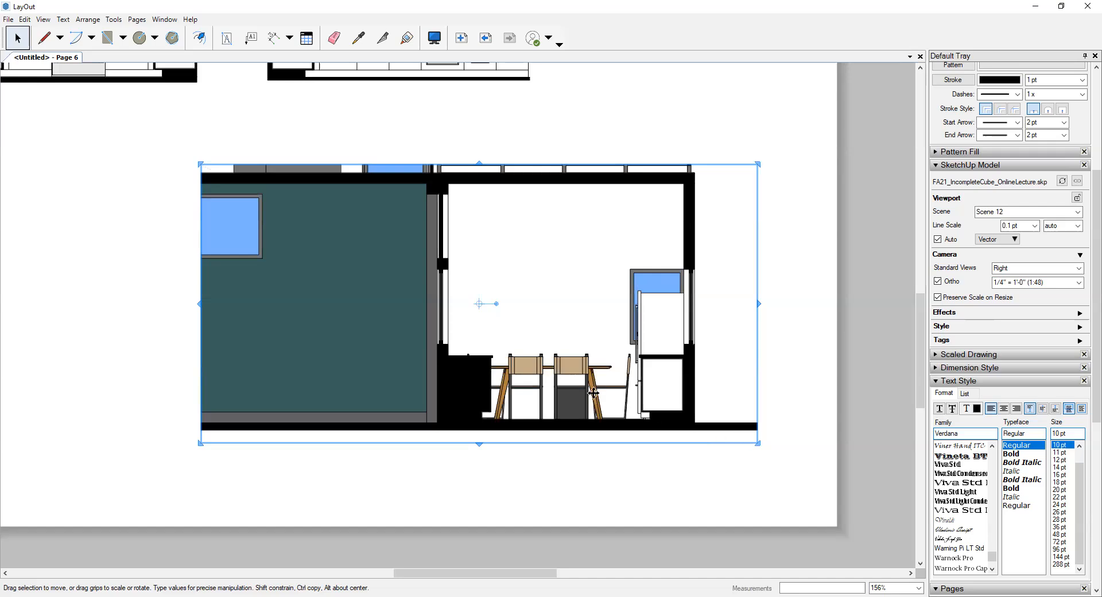
{"action": "scroll", "coordinate": [593, 392], "scroll_direction": "up", "scroll_amount": 1}
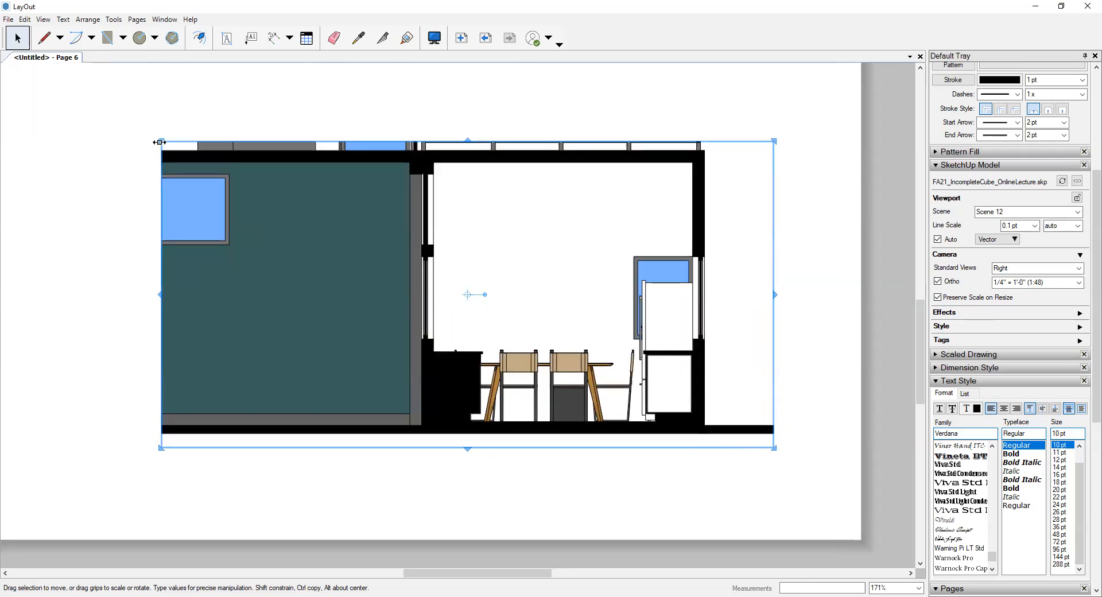
- Crop the Scene 12 viewport to the kitchen room's side walls, ceiling and floor line
{"action": "left_click_drag", "start_coordinate": [215, 160], "coordinate": [431, 161]}
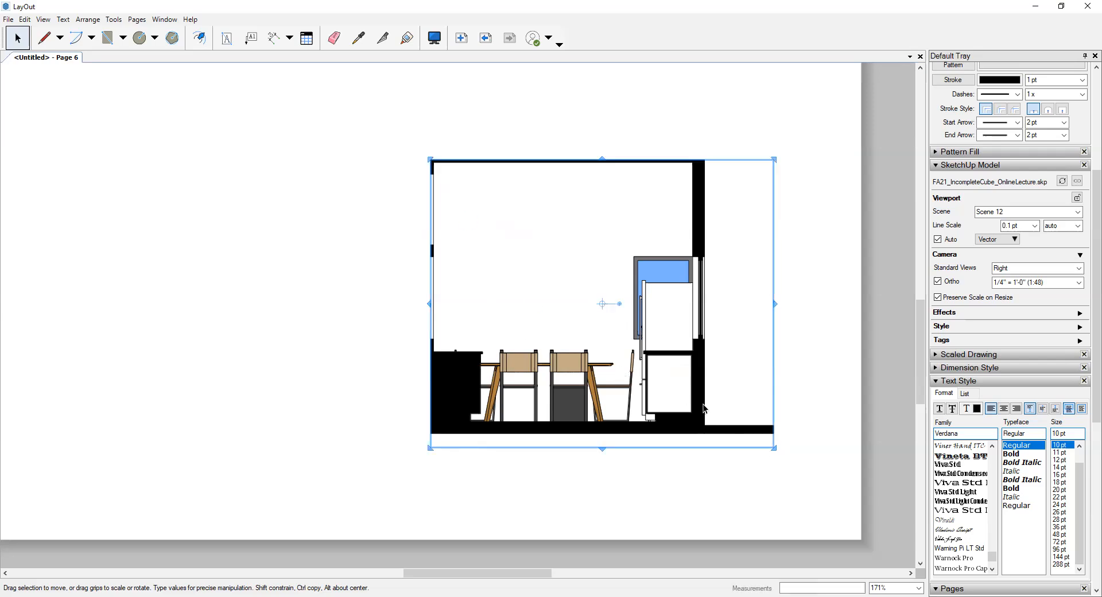
{"action": "left_click_drag", "start_coordinate": [775, 447], "coordinate": [696, 428]}
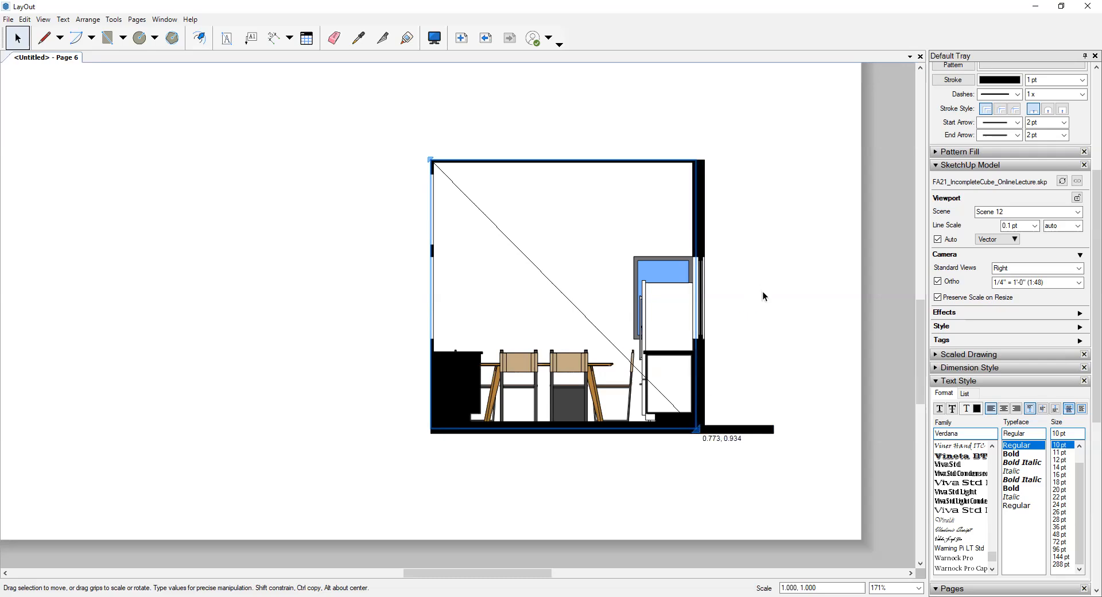
{"action": "left_click", "coordinate": [762, 291]}
{"action": "scroll", "coordinate": [757, 298], "scroll_direction": "down", "scroll_amount": 4}
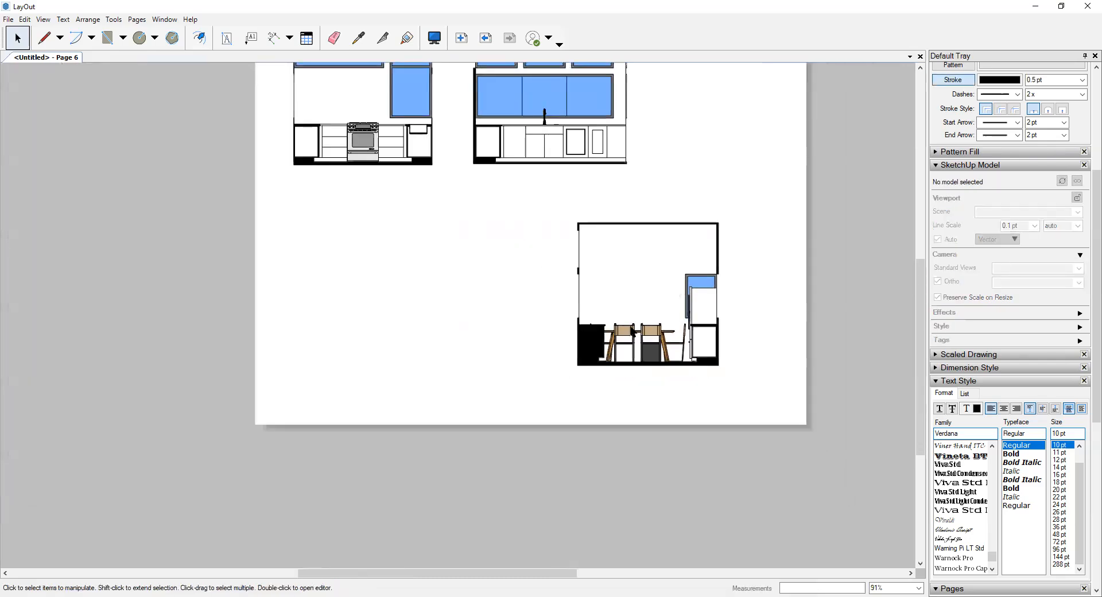
- Move the cropped kitchen section below the sink-wall elevation, with their right edges in line and a gap between them
{"action": "left_click", "coordinate": [632, 331]}
{"action": "mouse_move", "coordinate": [650, 331]}
{"action": "left_mouse_down"}
{"action": "mouse_move", "coordinate": [564, 305]}
{"action": "mouse_move", "coordinate": [549, 282]}
{"action": "mouse_move", "coordinate": [559, 287]}
{"action": "left_mouse_up"}
{"action": "left_click", "coordinate": [291, 198]}
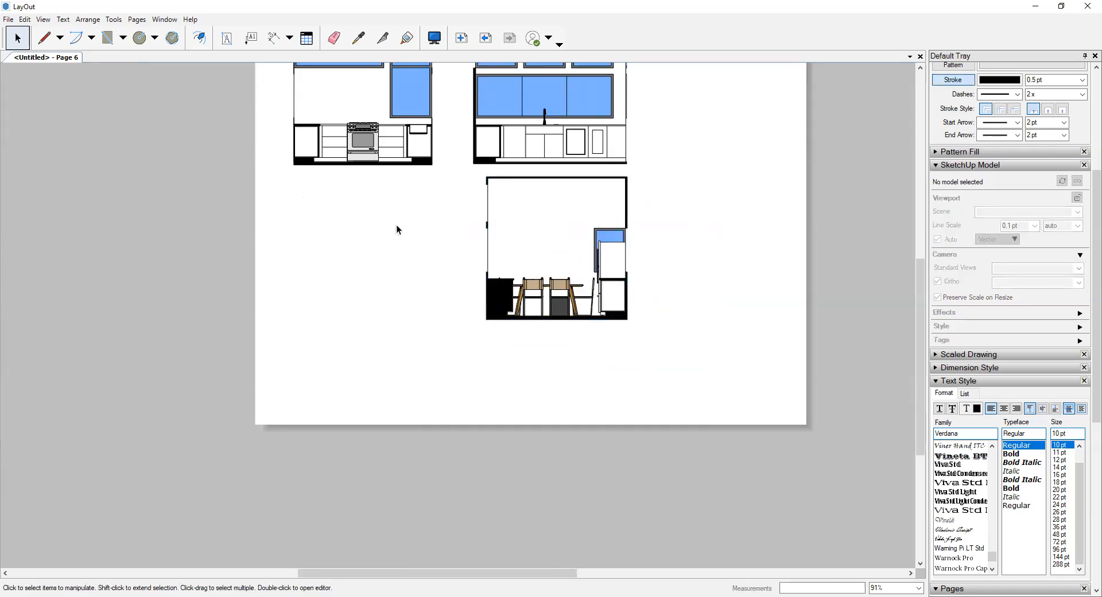
{"action": "middle_click_drag", "start_coordinate": [362, 275], "coordinate": [406, 377]}
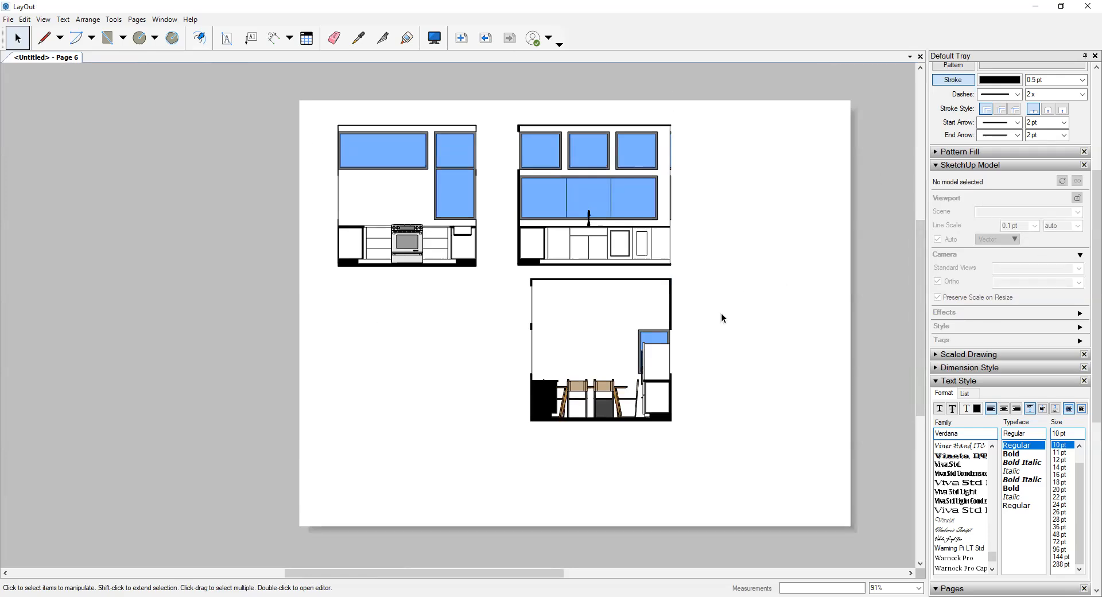
{"action": "left_click", "coordinate": [646, 317]}
{"action": "left_click_drag", "start_coordinate": [646, 316], "coordinate": [648, 336]}
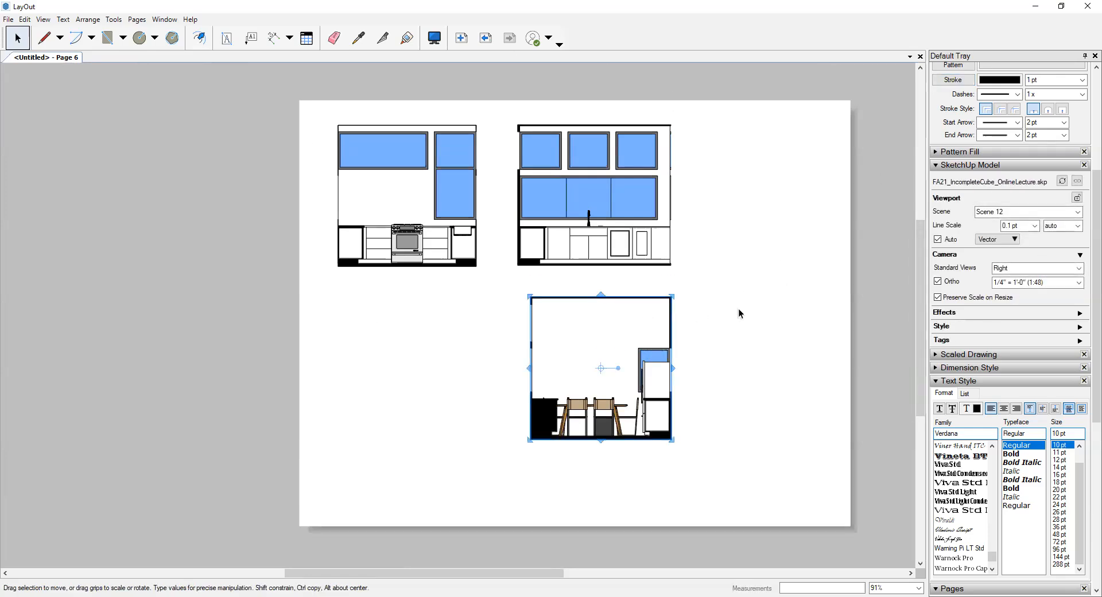
{"action": "left_click", "coordinate": [723, 315]}
- Paste the copied "1st Floor Plan" title with its scale note and place it just under the stove-wall elevation
{"action": "key", "text": "ctrl+v"}
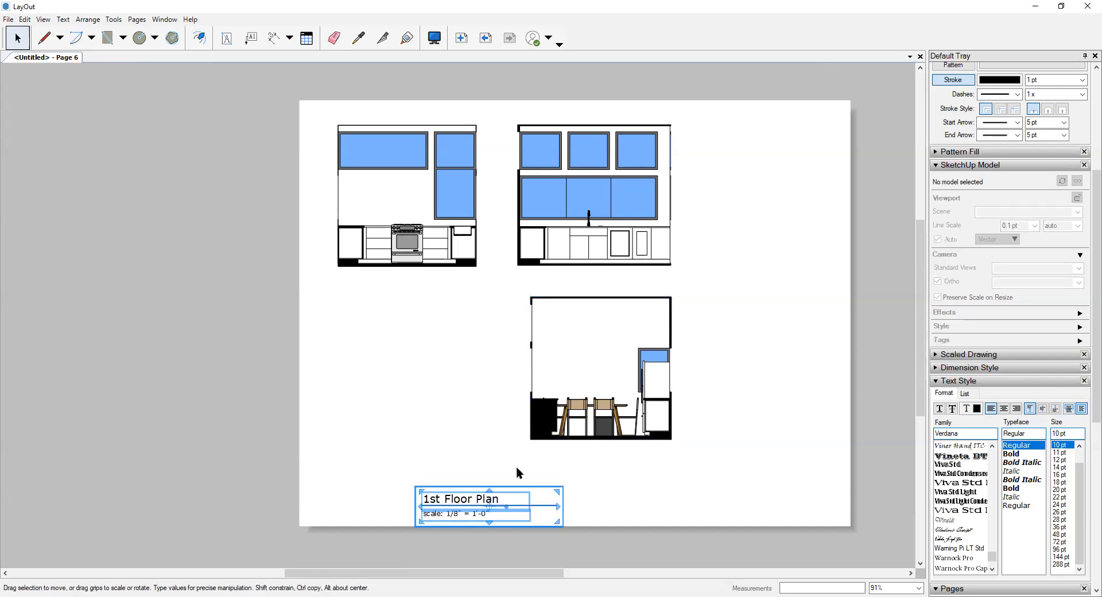
{"action": "left_click_drag", "start_coordinate": [467, 499], "coordinate": [421, 274]}
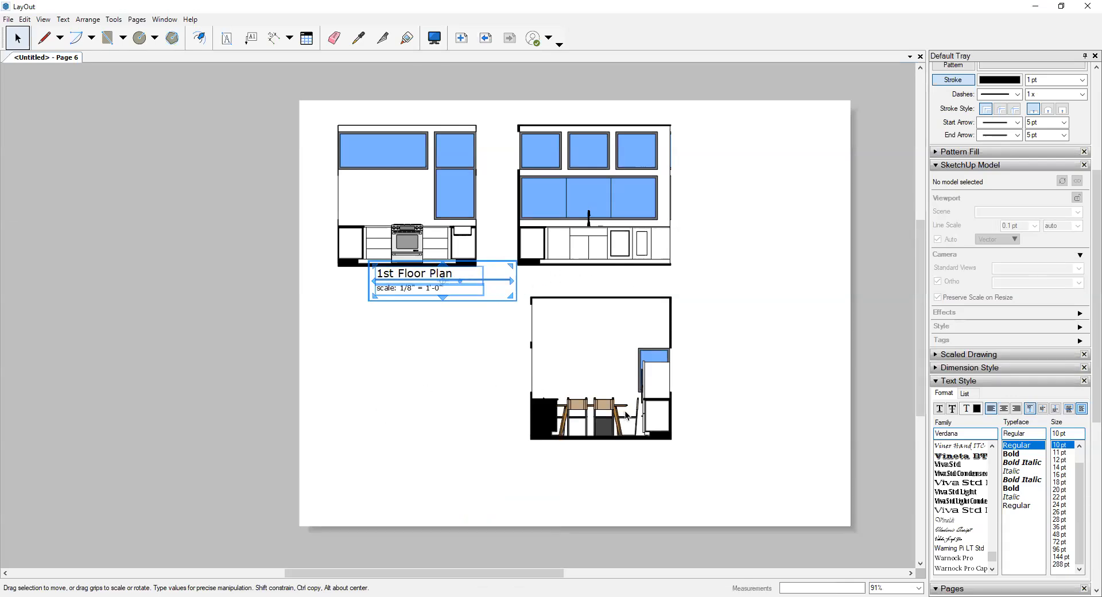
{"action": "left_click", "coordinate": [812, 300]}
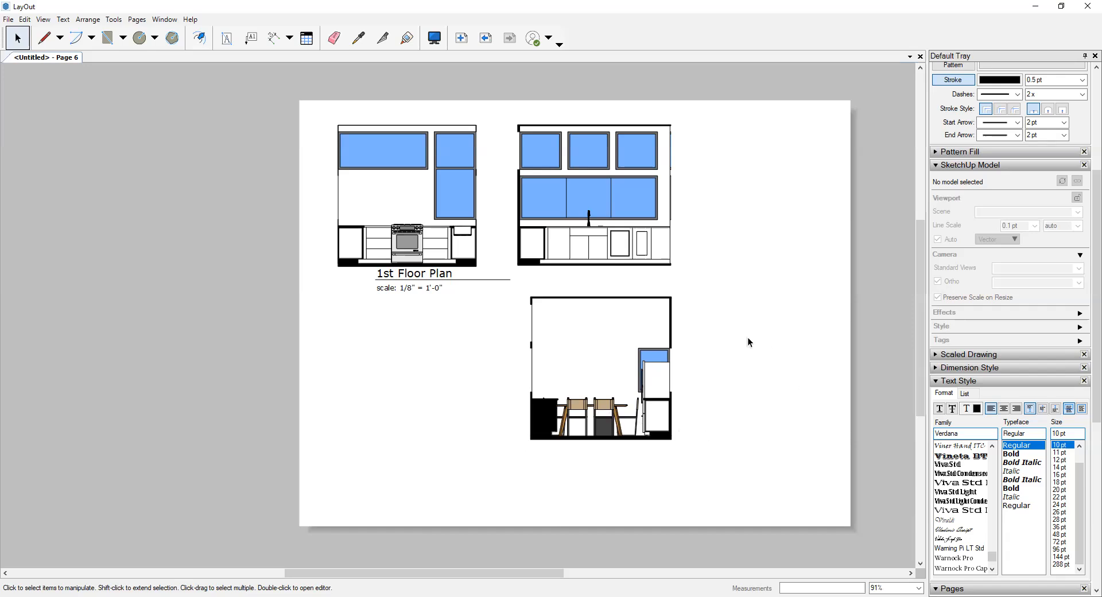
{"action": "scroll", "coordinate": [746, 339], "scroll_direction": "down", "scroll_amount": 4}
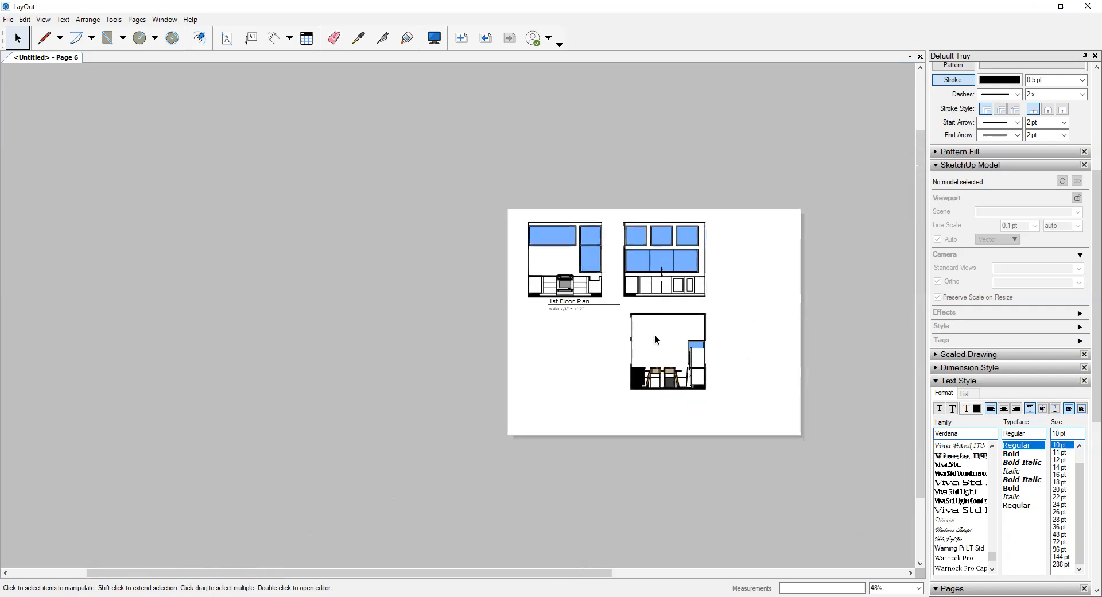
{"action": "scroll", "coordinate": [654, 336], "scroll_direction": "up", "scroll_amount": 1}
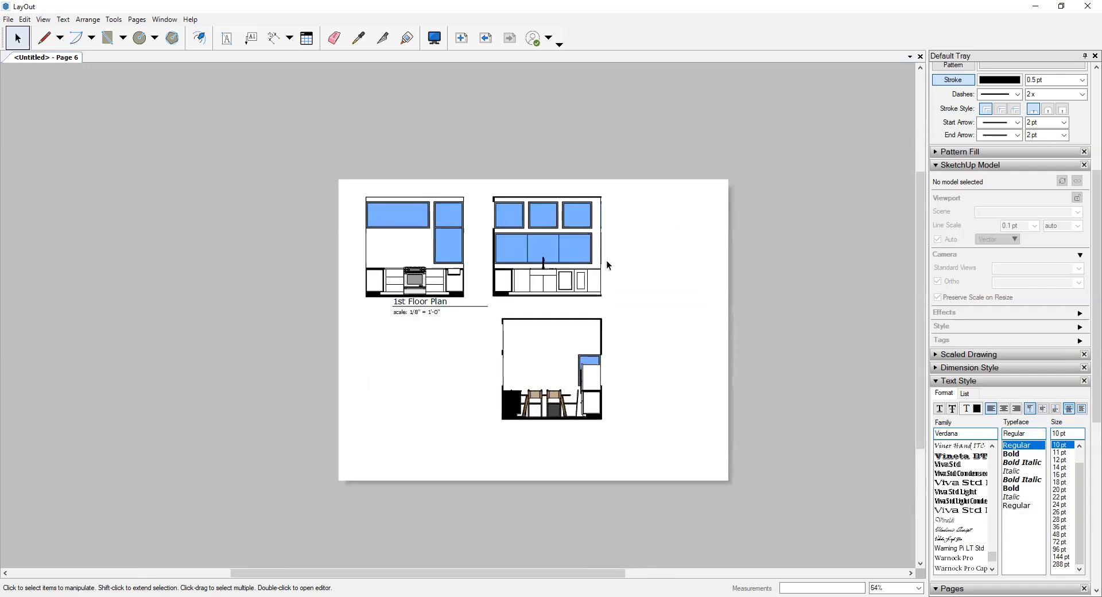
{"action": "middle_click_drag", "start_coordinate": [606, 261], "coordinate": [568, 259]}
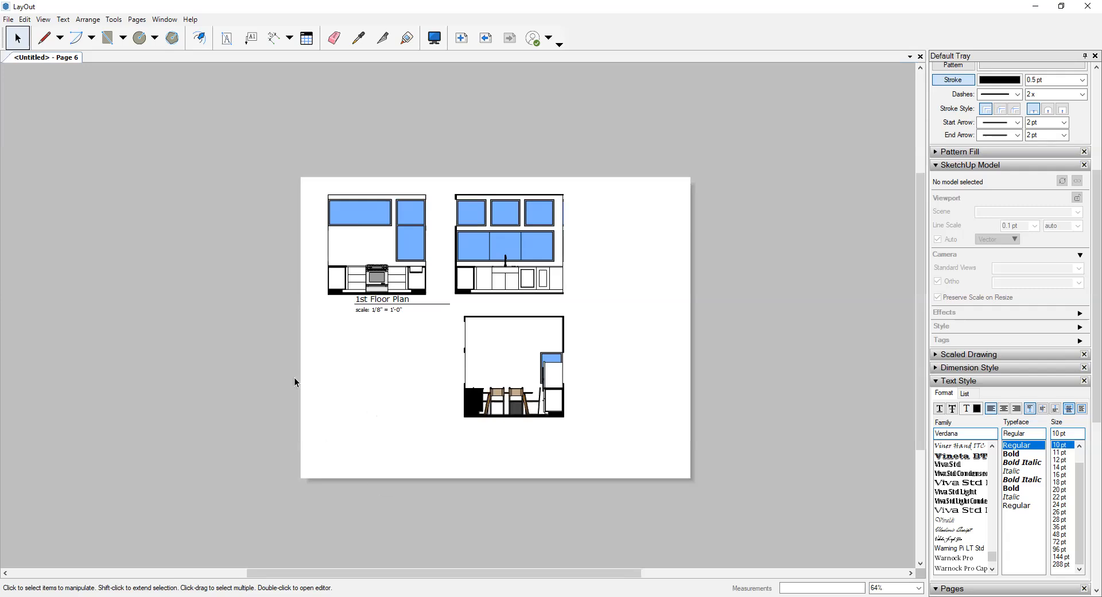
{"action": "scroll", "coordinate": [622, 301], "scroll_direction": "up", "scroll_amount": 1}
{"action": "middle_click_drag", "start_coordinate": [622, 249], "coordinate": [603, 246]}
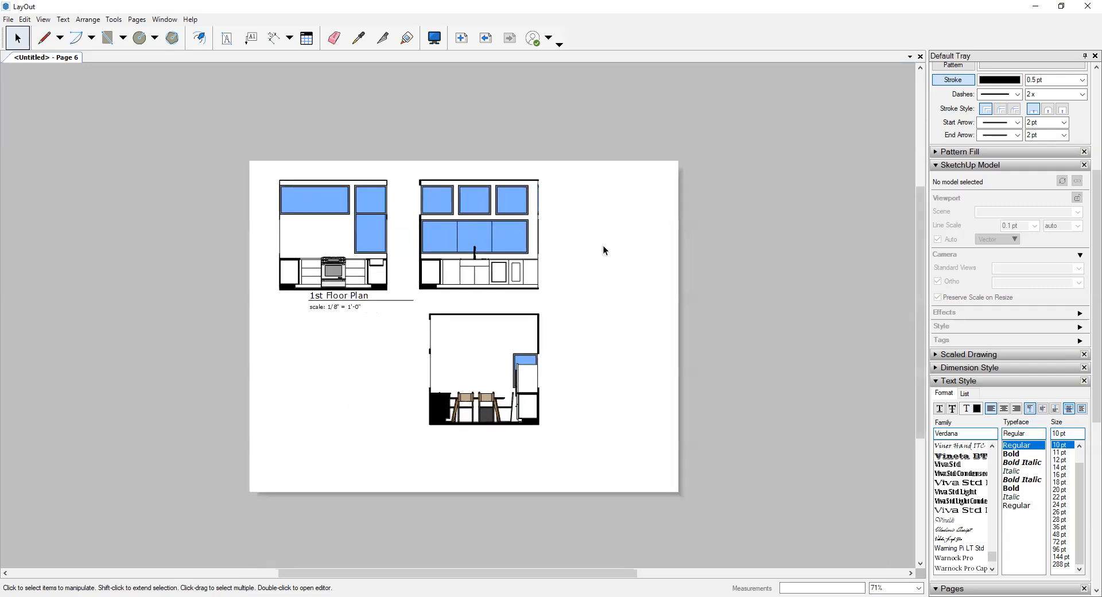
{"action": "left_click", "coordinate": [8, 19]}
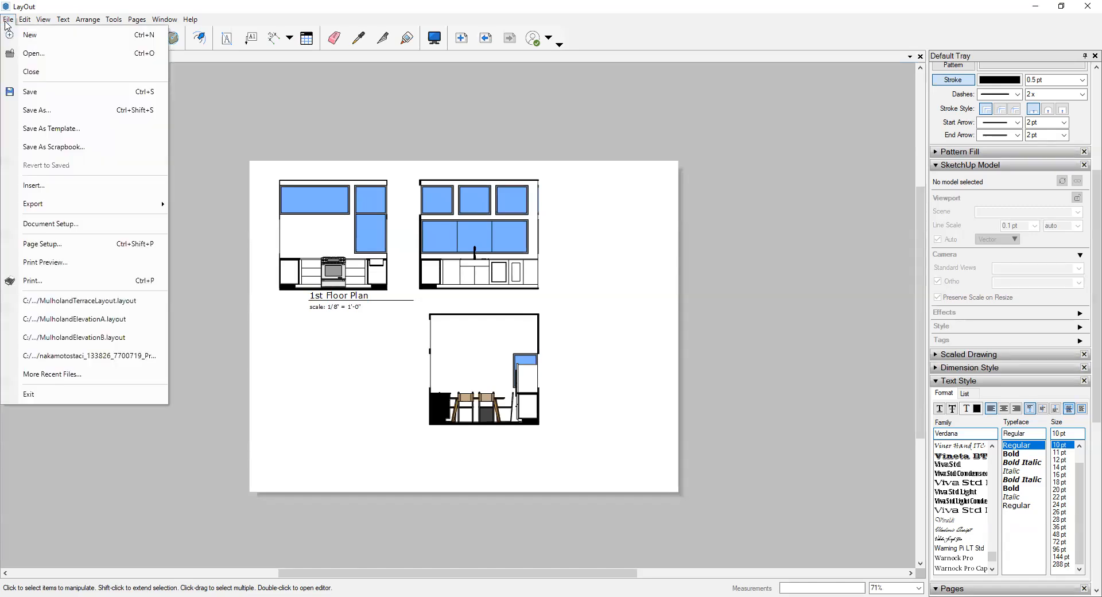
{"action": "left_click", "coordinate": [218, 113]}
- Start a PDF export to the FA2021 folder, naming the file with Arc11, the author's surname and IncompleteCubesFinal, separated by underscores
{"action": "left_click", "coordinate": [8, 21]}
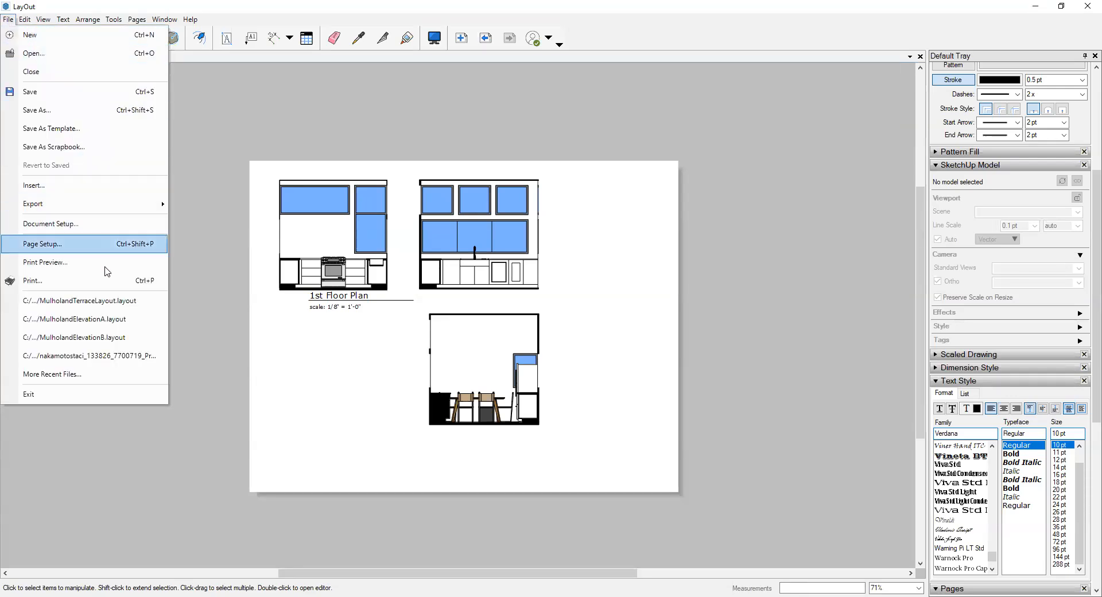
{"action": "mouse_move", "coordinate": [150, 203]}
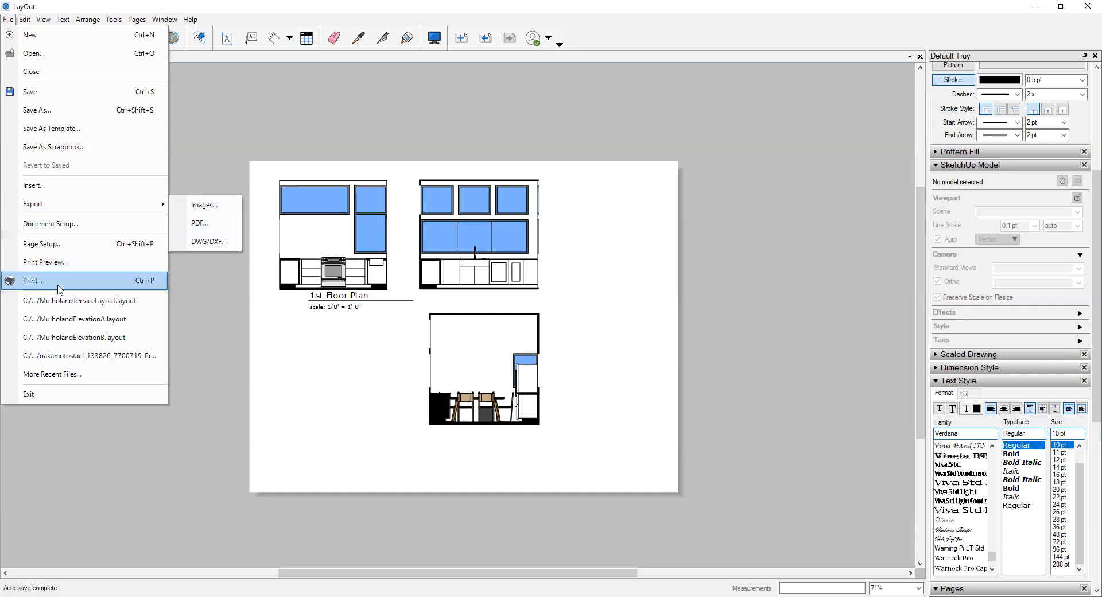
{"action": "left_click", "coordinate": [201, 230]}
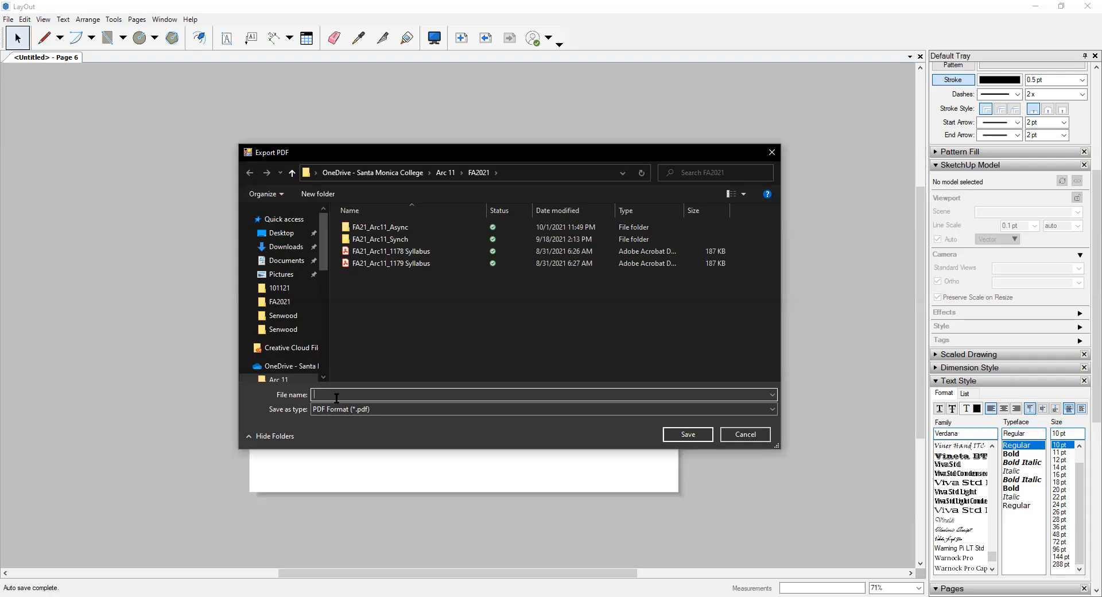
{"action": "type", "text": "Arc11_"}
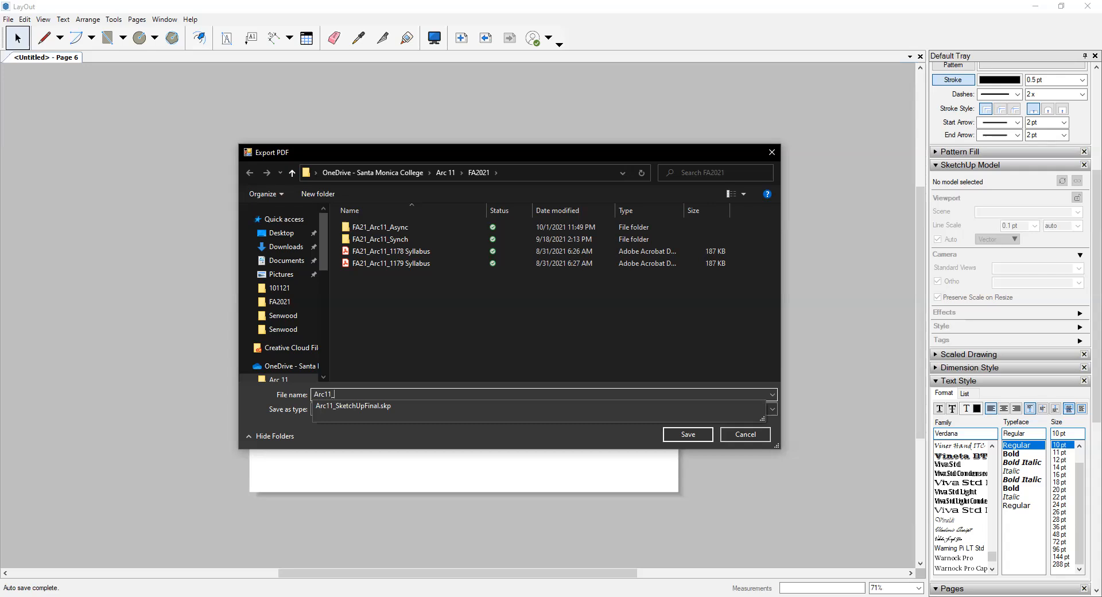
{"action": "type", "text": "Cambron_"}
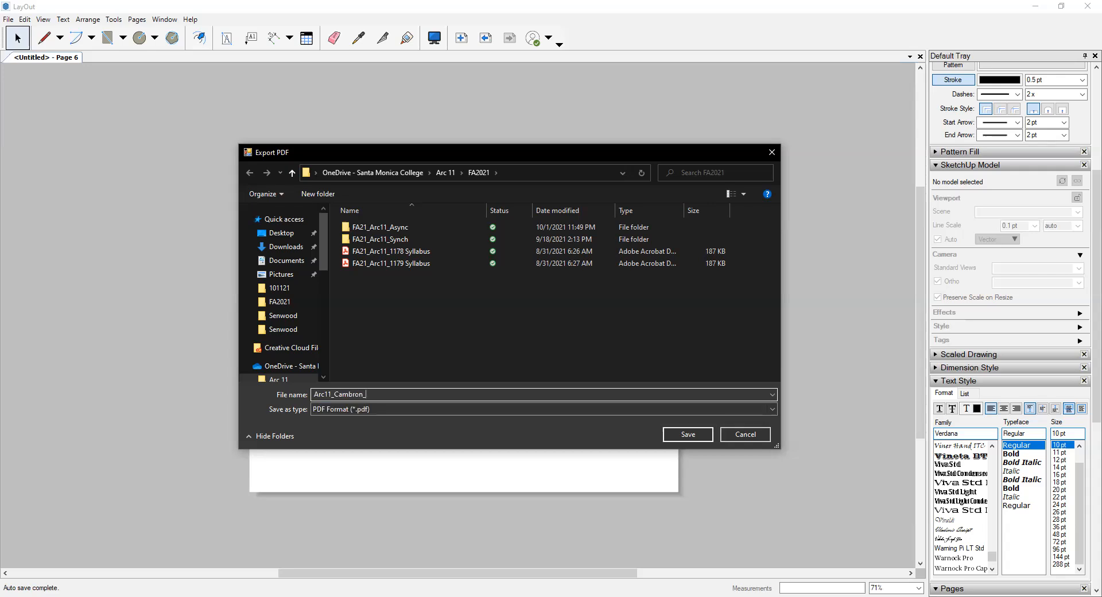
{"action": "type", "text": "IncompleteCubesFinal"}
{"action": "left_click", "coordinate": [689, 435]}
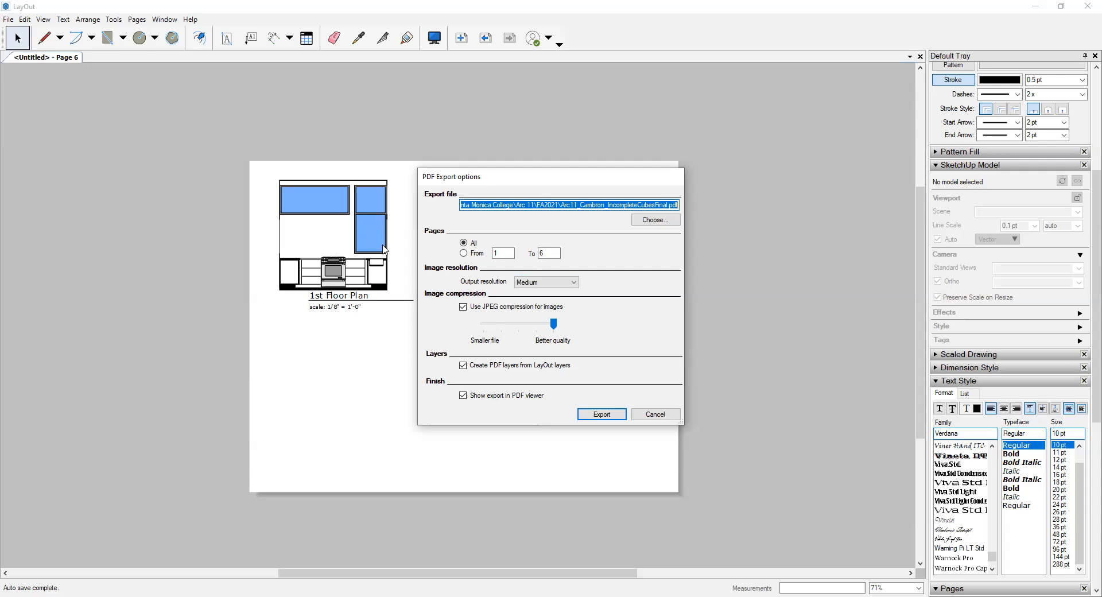
- Export all pages to PDF with Medium output resolution
{"action": "left_click", "coordinate": [564, 283]}
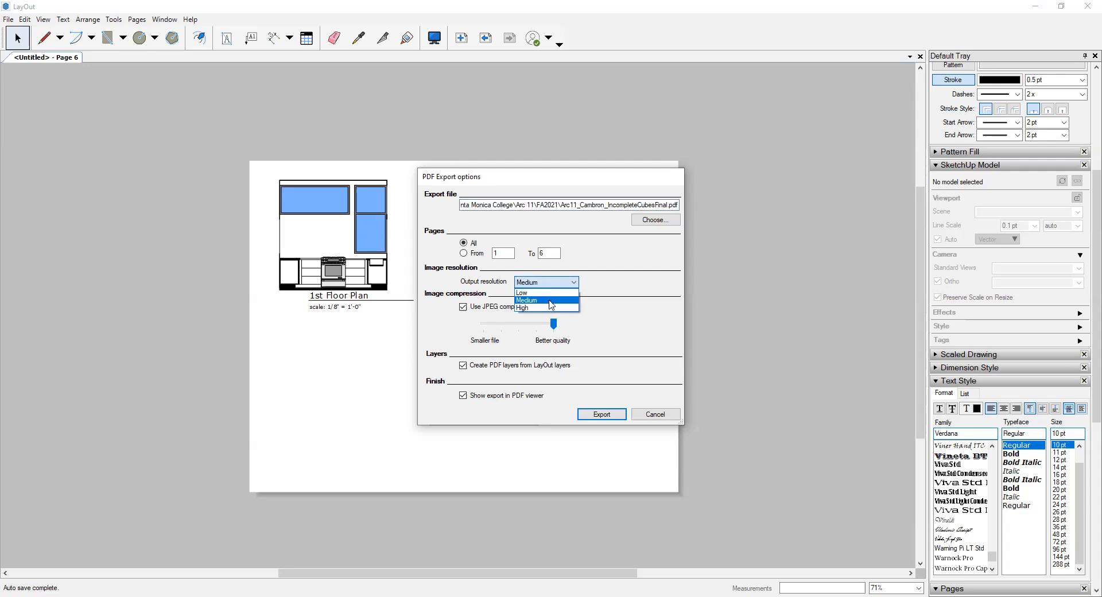
{"action": "left_click", "coordinate": [550, 300]}
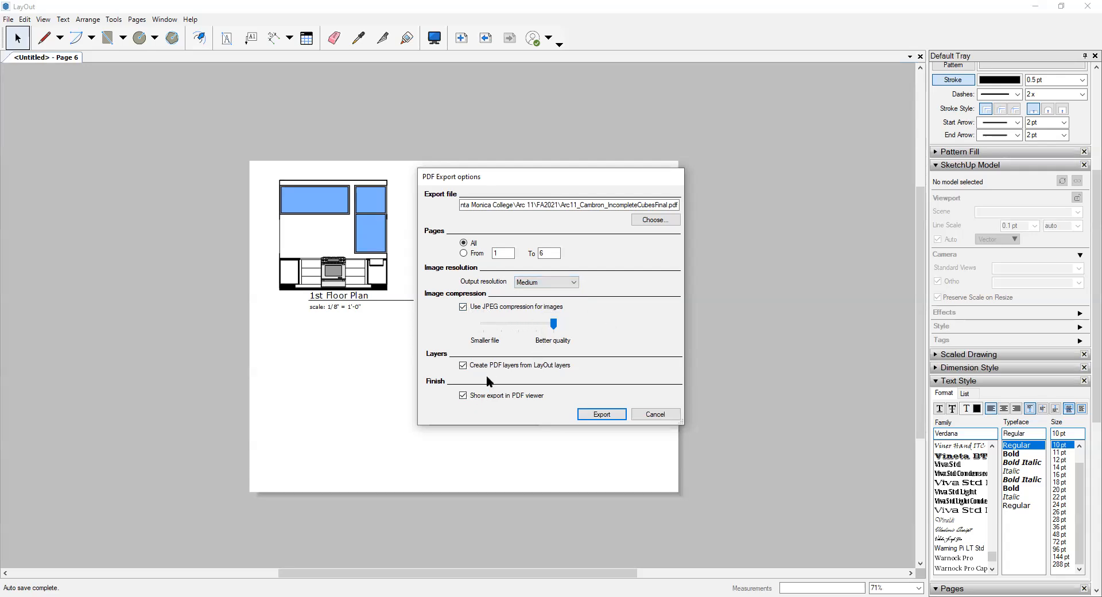
{"action": "left_click", "coordinate": [602, 414]}
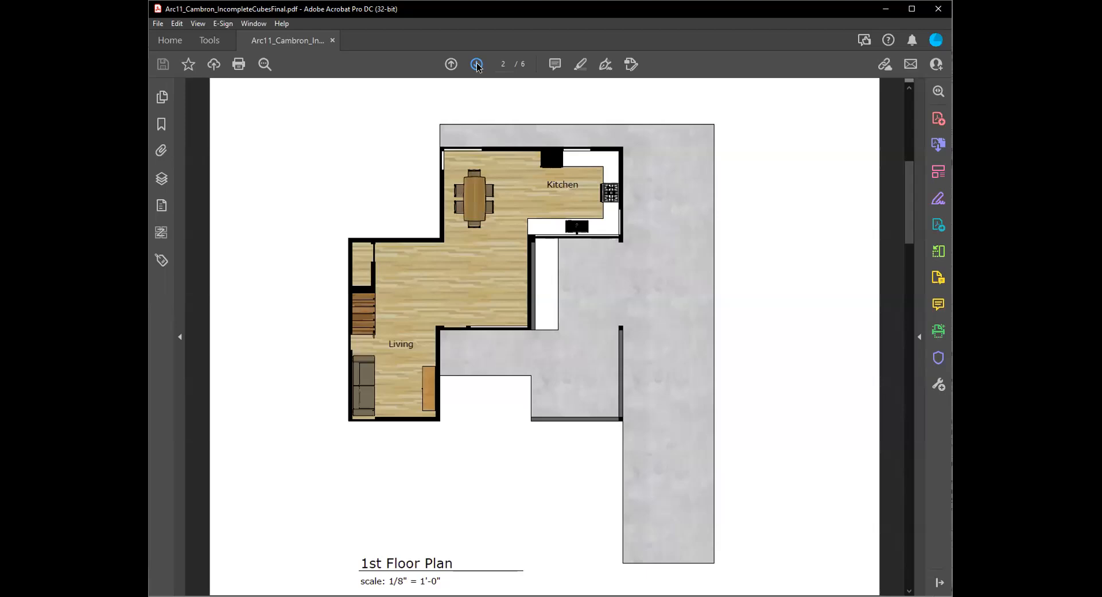
- Page forward and back through the exported PDF in Adobe Acrobat, examining the section, reflected ceiling plan and 1st floor plan
{"action": "left_click", "coordinate": [476, 64]}
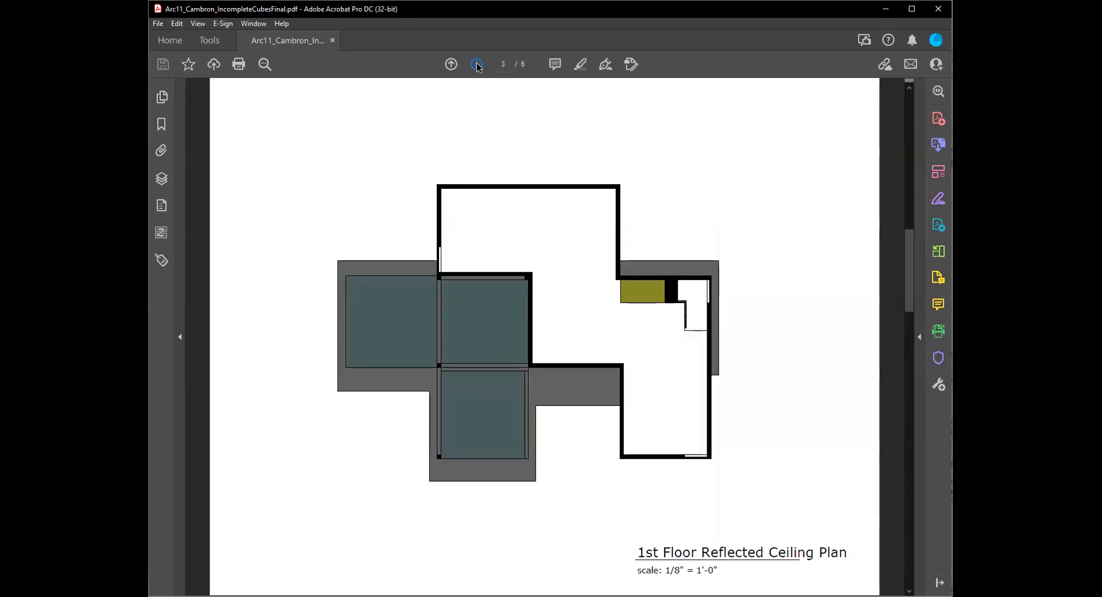
{"action": "left_click", "coordinate": [477, 65]}
{"action": "left_click", "coordinate": [476, 64]}
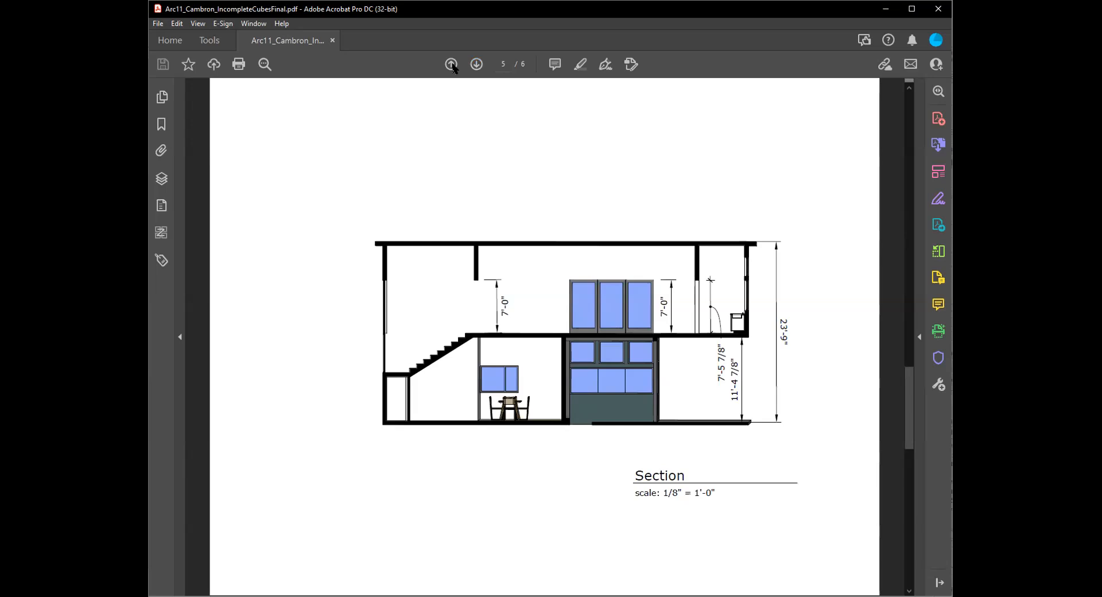
{"action": "left_click", "coordinate": [451, 64]}
{"action": "left_click", "coordinate": [452, 64]}
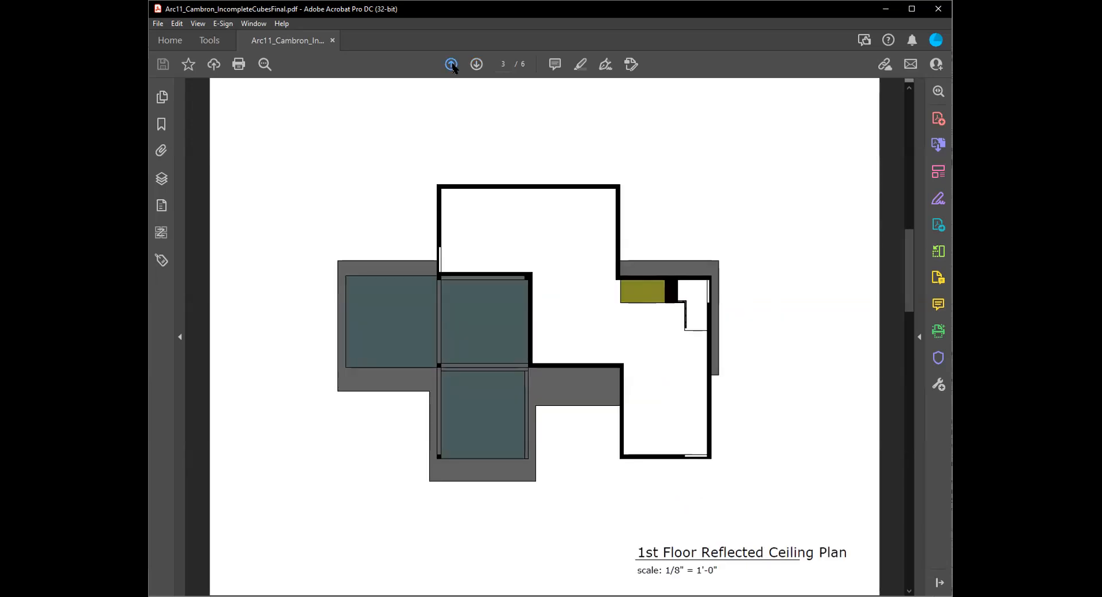
{"action": "left_click", "coordinate": [451, 64]}
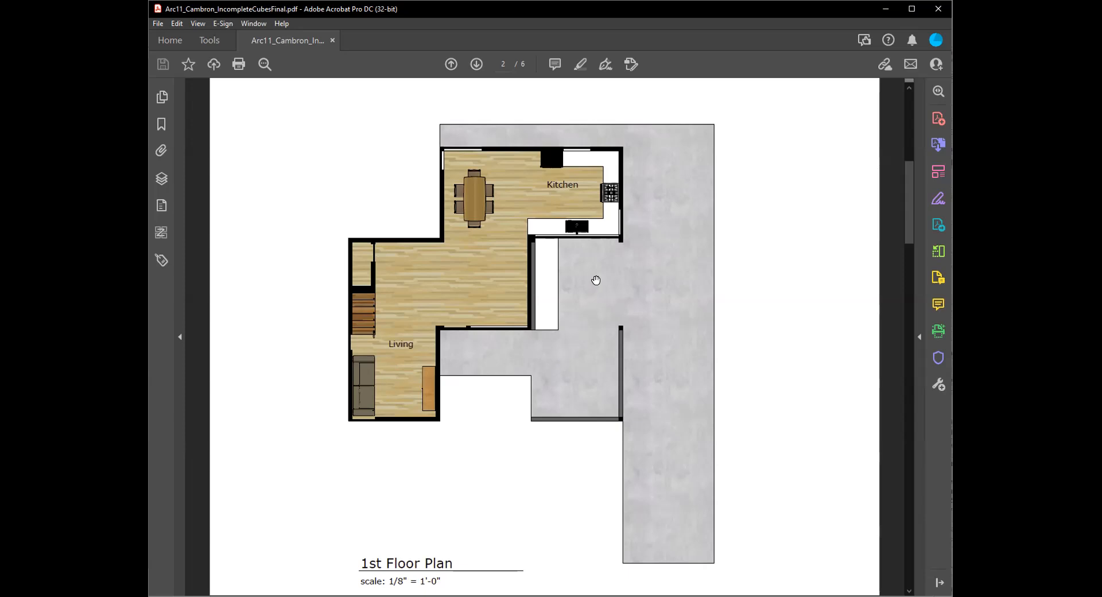
{"action": "left_click_drag", "start_coordinate": [596, 272], "coordinate": [594, 275]}
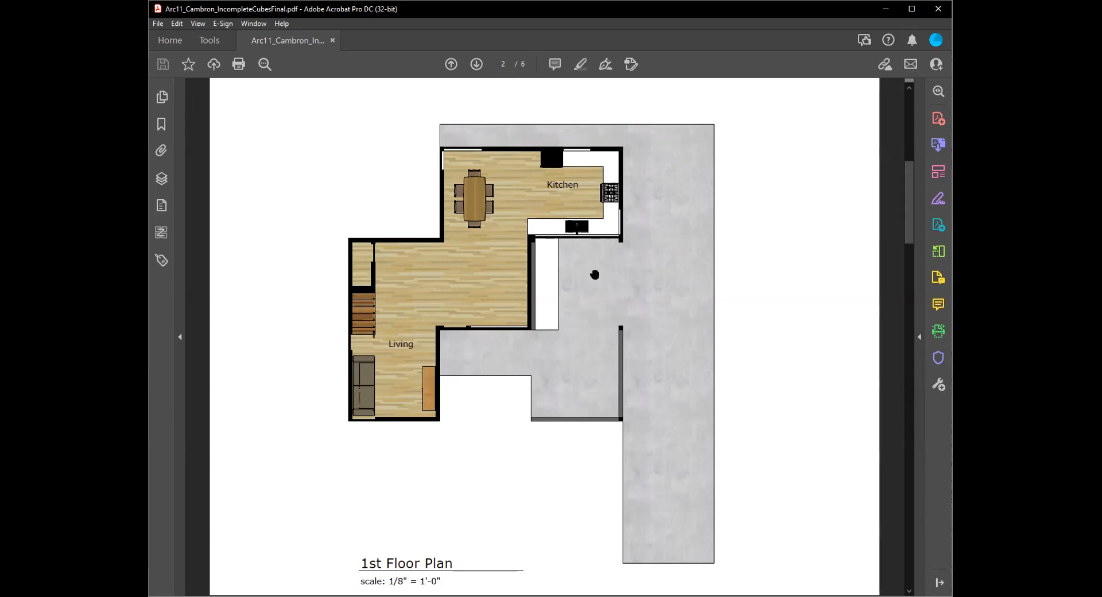